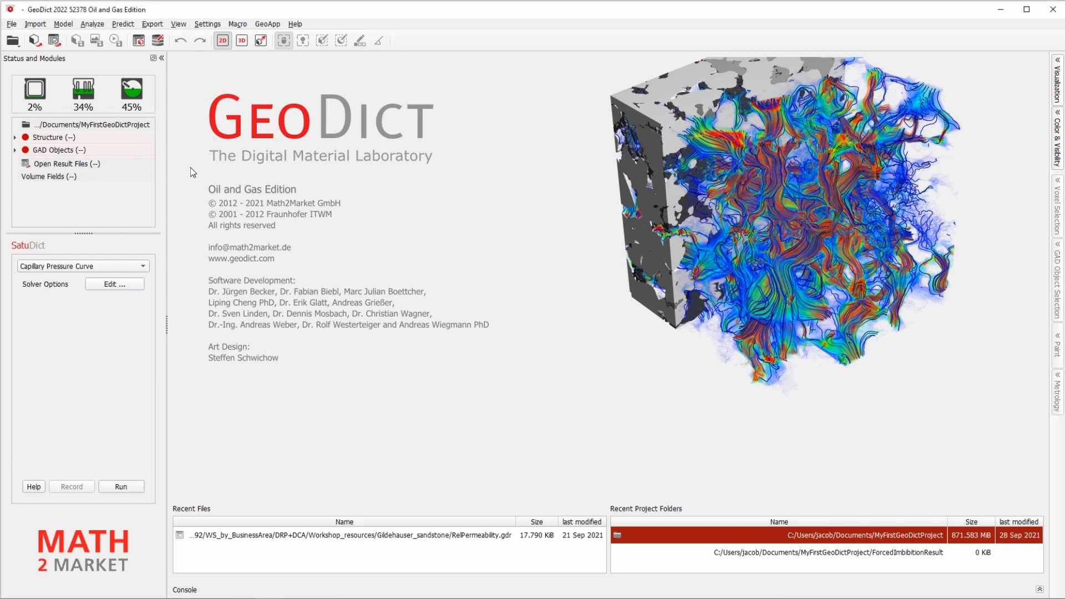
Step: Select the existing MyFirstGeoDictProject folder in Dokumente as the project folder
{"action": "left_click", "coordinate": [116, 123]}
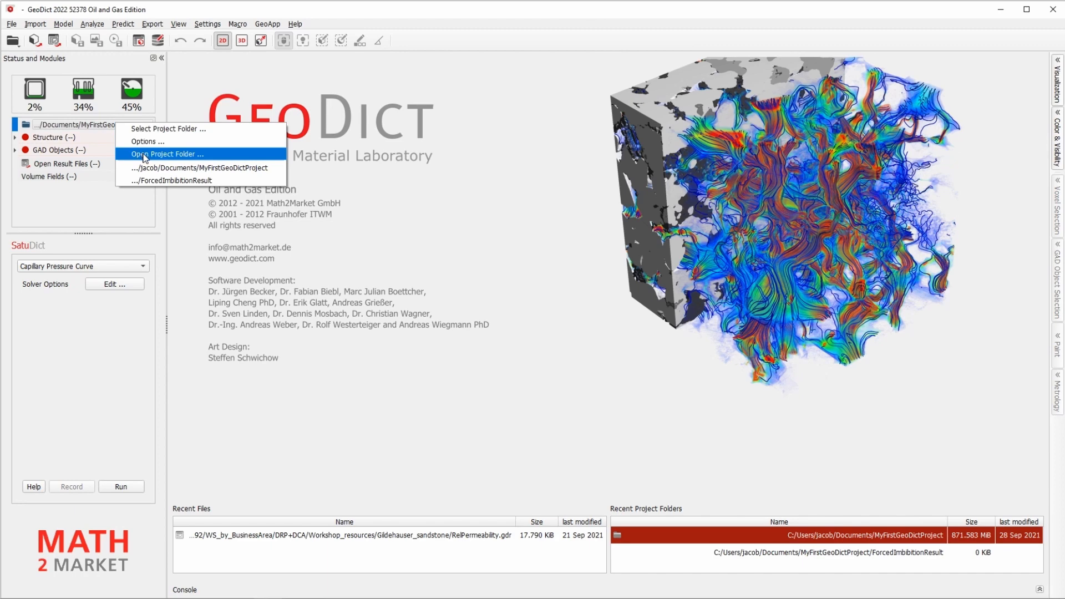
{"action": "left_click", "coordinate": [150, 133]}
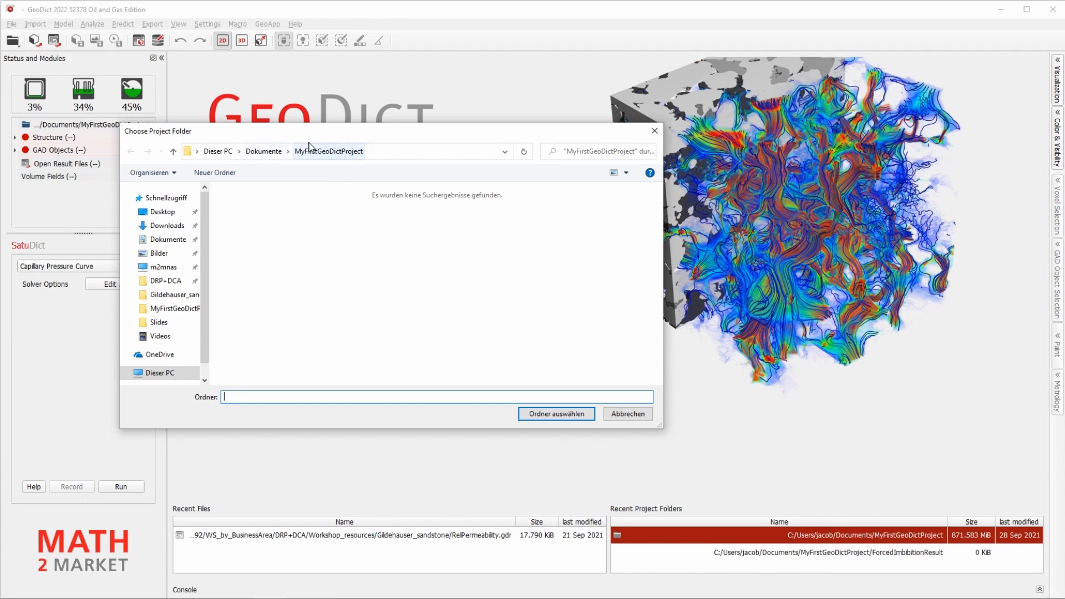
{"action": "left_click", "coordinate": [535, 415]}
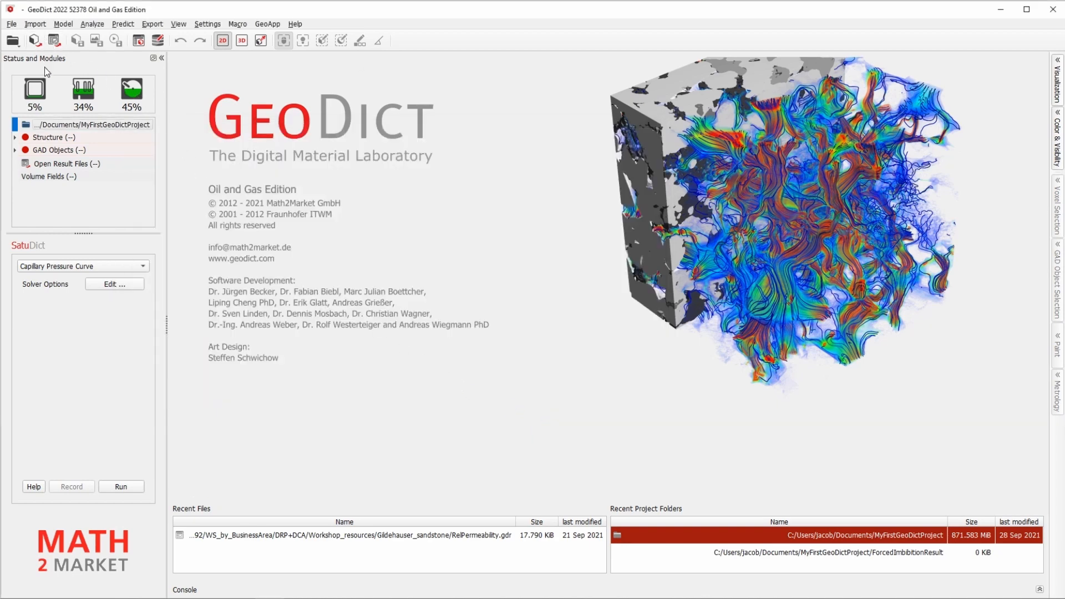
Step: Start a volume import with ImportGeo-Vol and open the Gildehauser_sandstone raw image from the project folder
{"action": "left_click", "coordinate": [35, 24]}
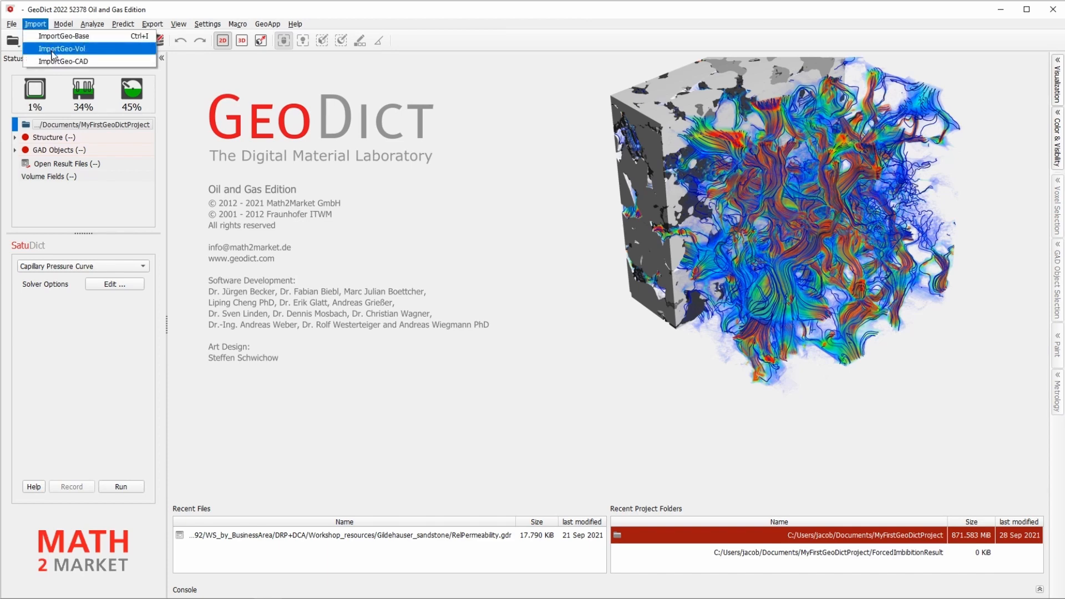
{"action": "left_click", "coordinate": [52, 49]}
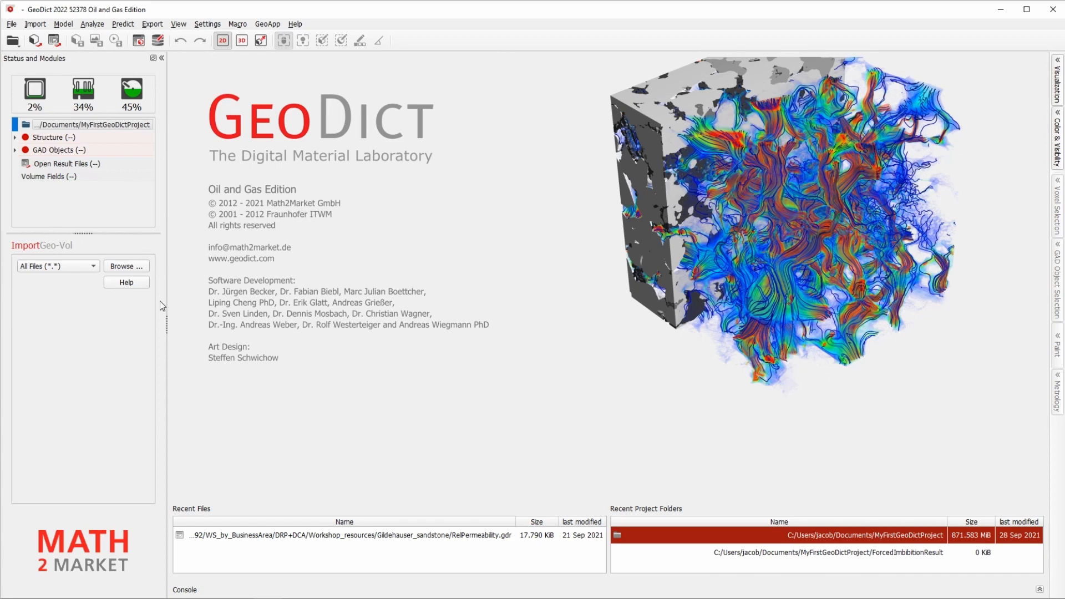
{"action": "left_click", "coordinate": [126, 267]}
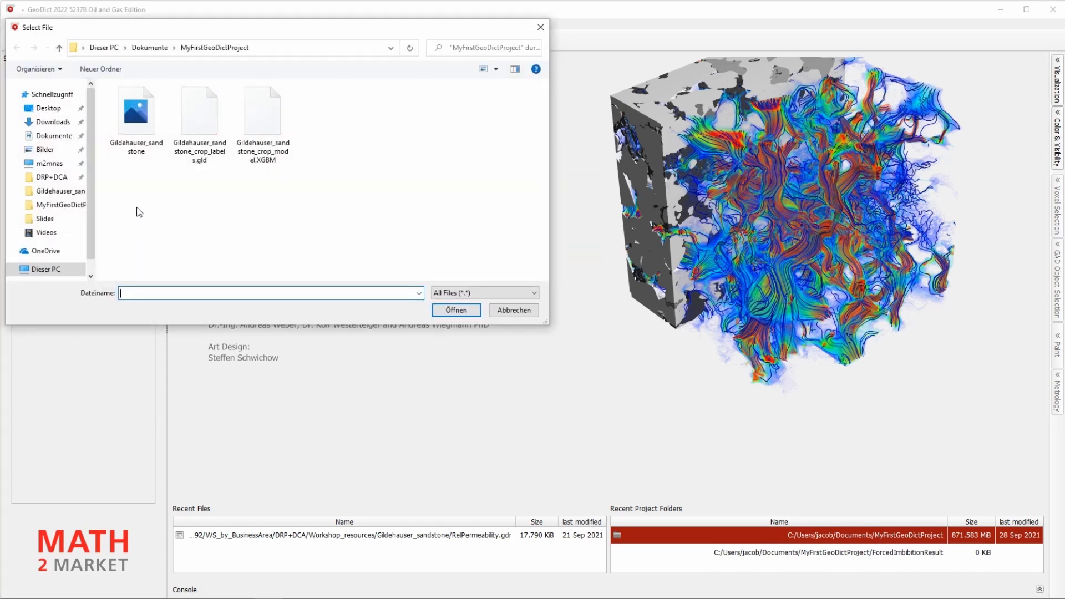
{"action": "left_click", "coordinate": [145, 151]}
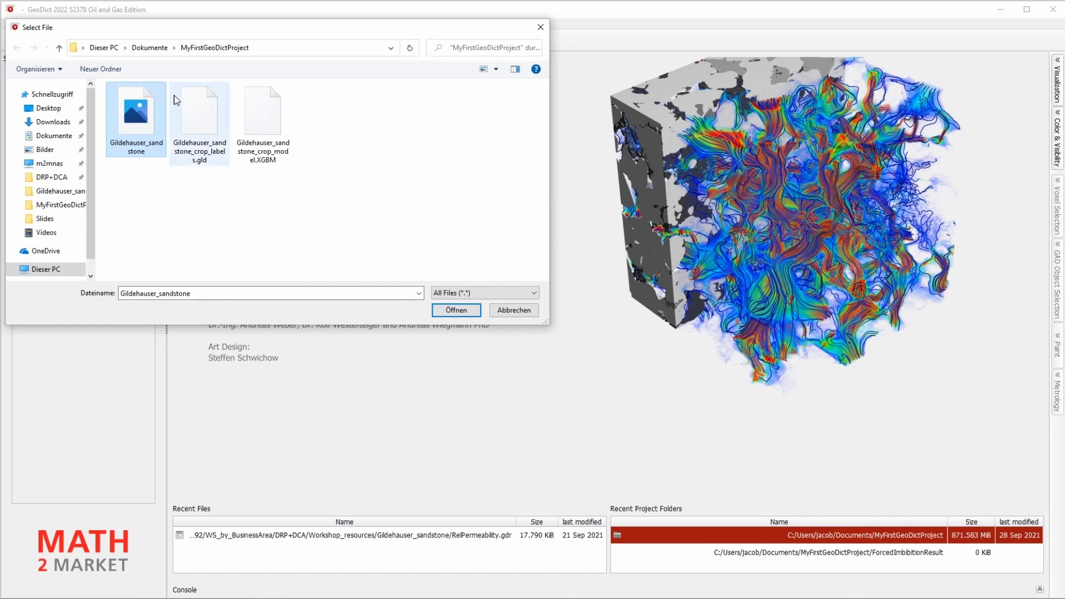
{"action": "left_click", "coordinate": [456, 311]}
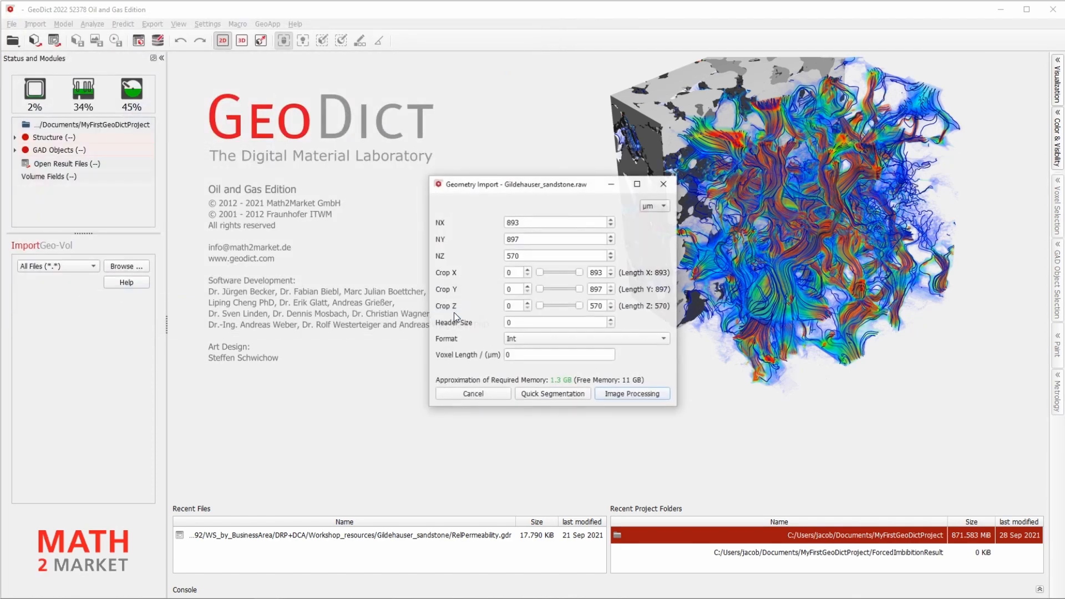
Step: Import the raw image in Int format with a voxel length of 4.4 µm and send it to image processing
{"action": "left_click_drag", "start_coordinate": [491, 191], "coordinate": [458, 173]}
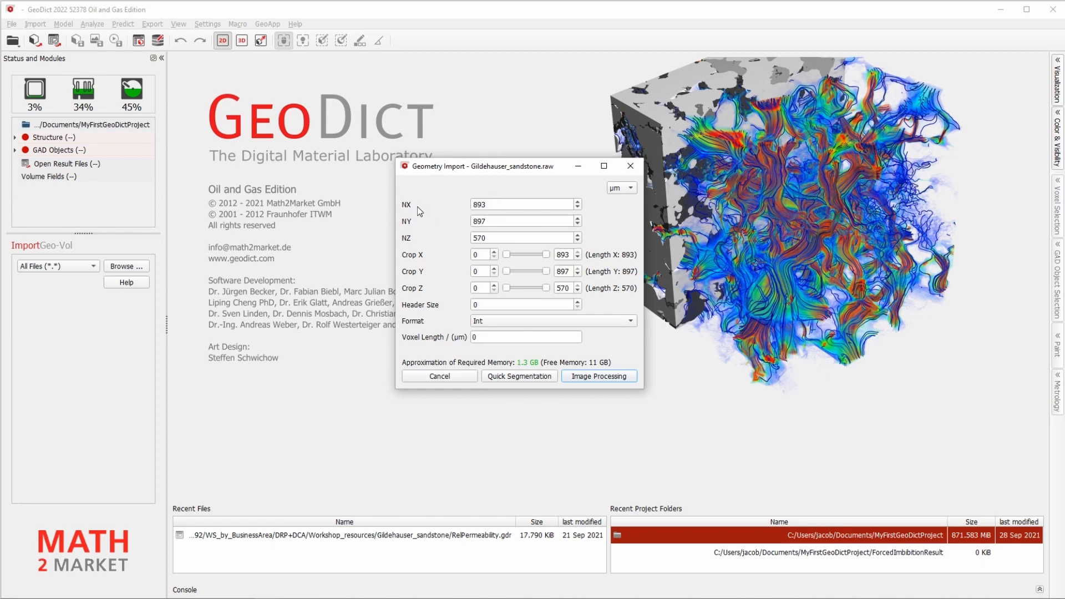
{"action": "left_click_drag", "start_coordinate": [492, 204], "coordinate": [465, 204]}
{"action": "left_click", "coordinate": [490, 221]}
{"action": "mouse_move", "coordinate": [546, 256]}
{"action": "left_mouse_down"}
{"action": "mouse_move", "coordinate": [530, 249]}
{"action": "mouse_move", "coordinate": [549, 256]}
{"action": "left_mouse_up"}
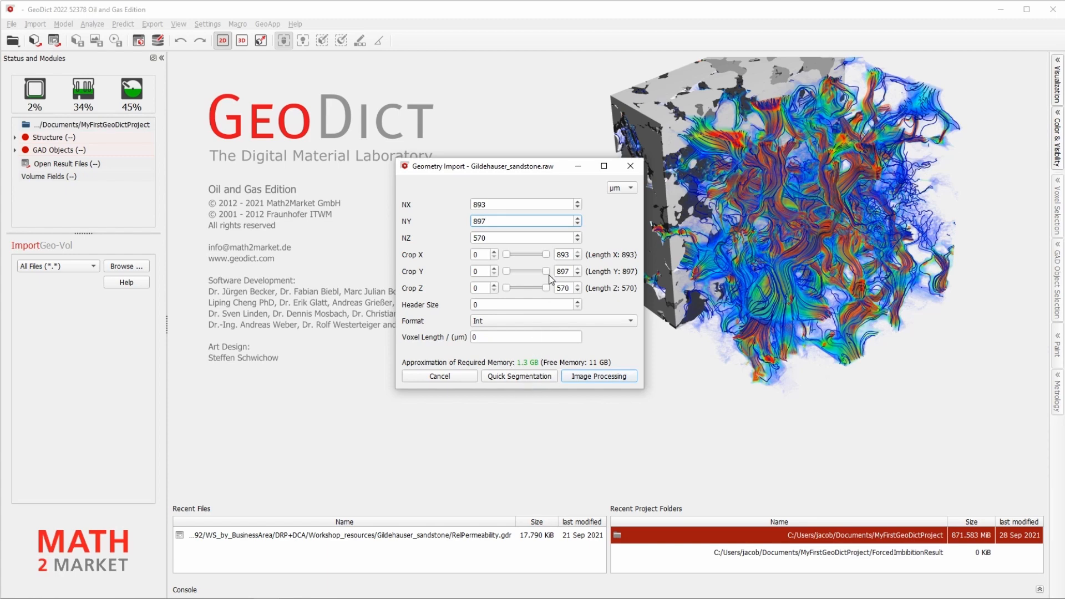
{"action": "mouse_move", "coordinate": [545, 271]}
{"action": "left_mouse_down"}
{"action": "mouse_move", "coordinate": [535, 264]}
{"action": "mouse_move", "coordinate": [542, 272]}
{"action": "left_mouse_up"}
{"action": "left_click", "coordinate": [494, 321]}
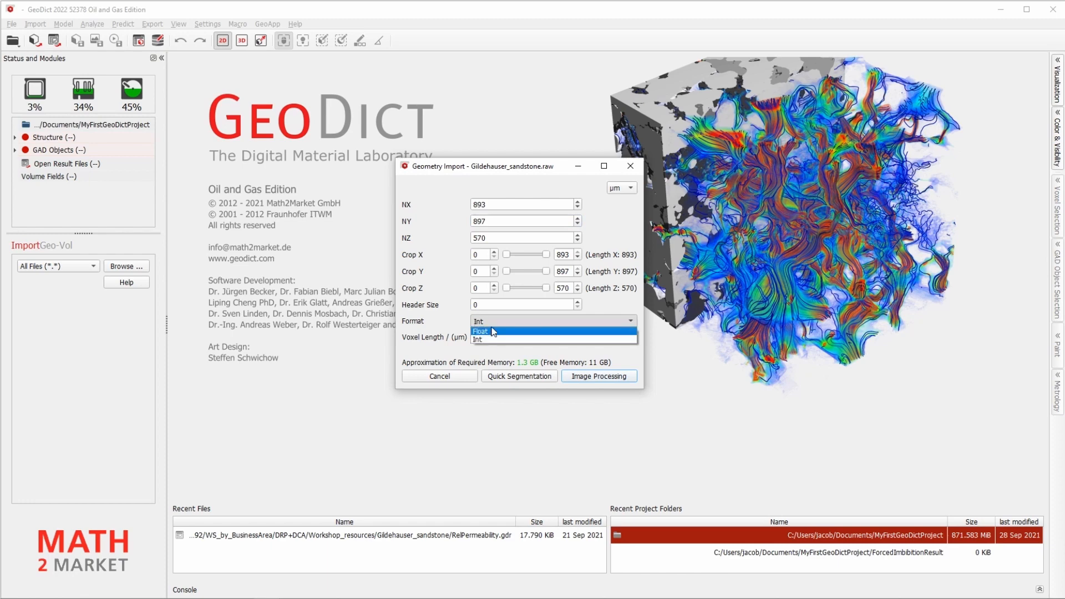
{"action": "left_click", "coordinate": [492, 339]}
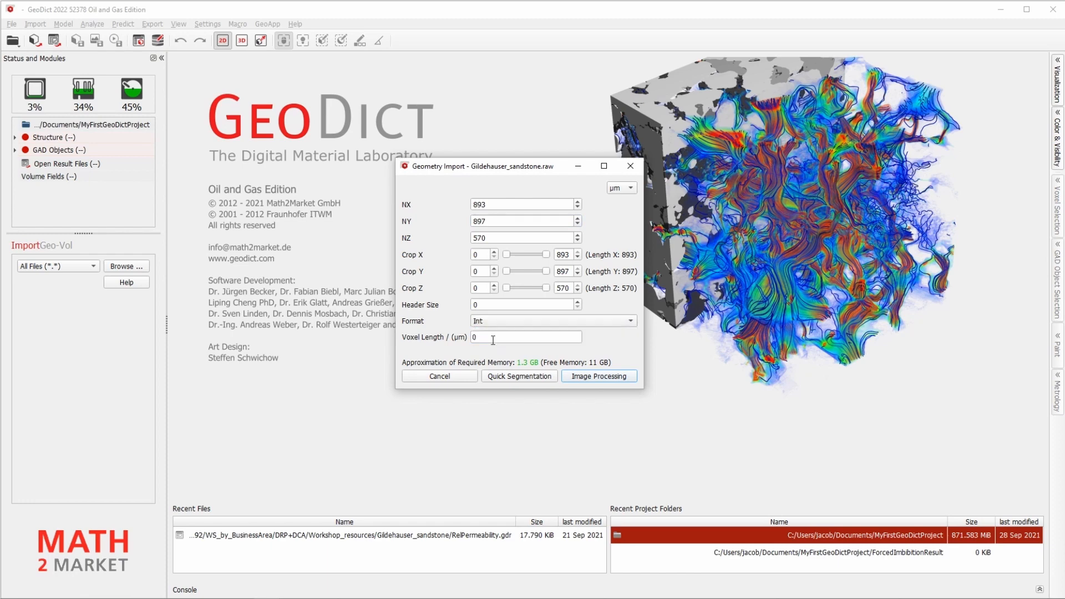
{"action": "left_click_drag", "start_coordinate": [493, 335], "coordinate": [470, 338]}
{"action": "left_click", "coordinate": [590, 378]}
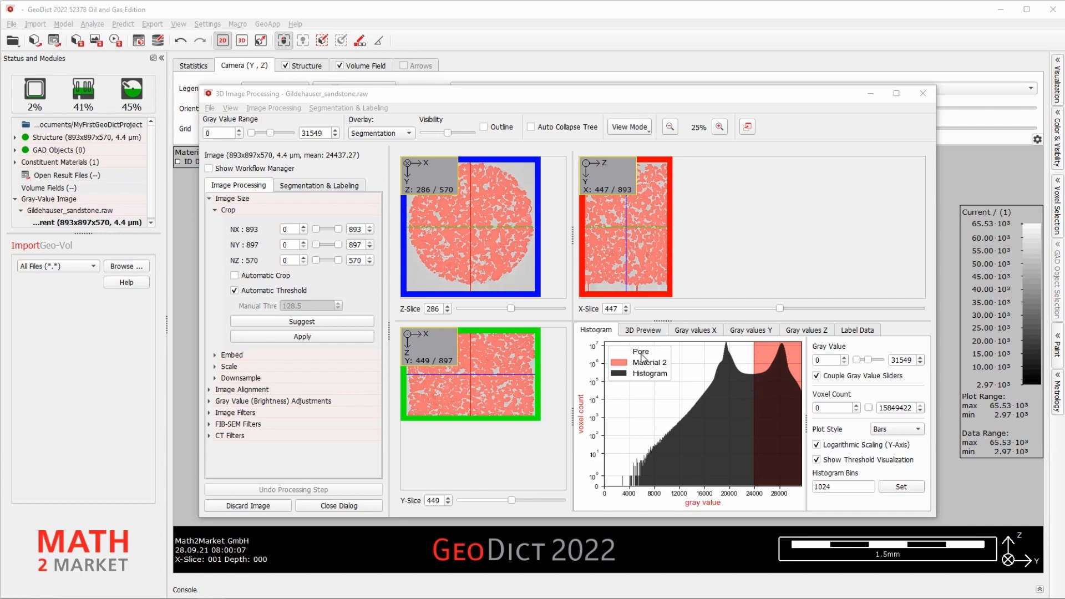
Step: Reduce the segmentation overlay's visibility to zero so only the gray values show in the slice views
{"action": "left_click", "coordinate": [522, 98]}
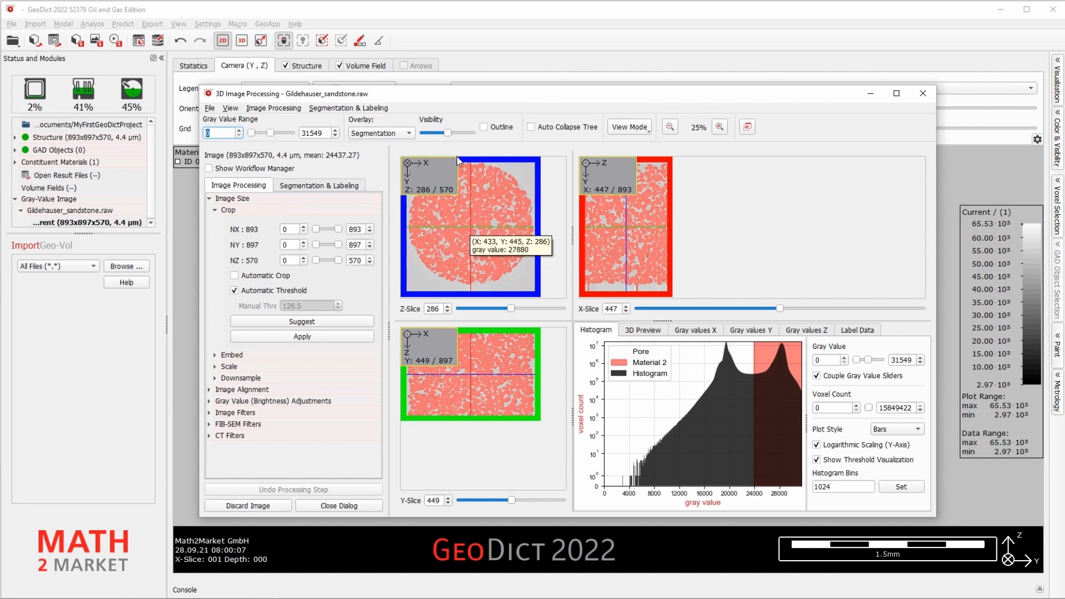
{"action": "mouse_move", "coordinate": [448, 132]}
{"action": "left_mouse_down"}
{"action": "mouse_move", "coordinate": [428, 135]}
{"action": "mouse_move", "coordinate": [453, 140]}
{"action": "left_mouse_up"}
{"action": "left_click_drag", "start_coordinate": [449, 134], "coordinate": [440, 133]}
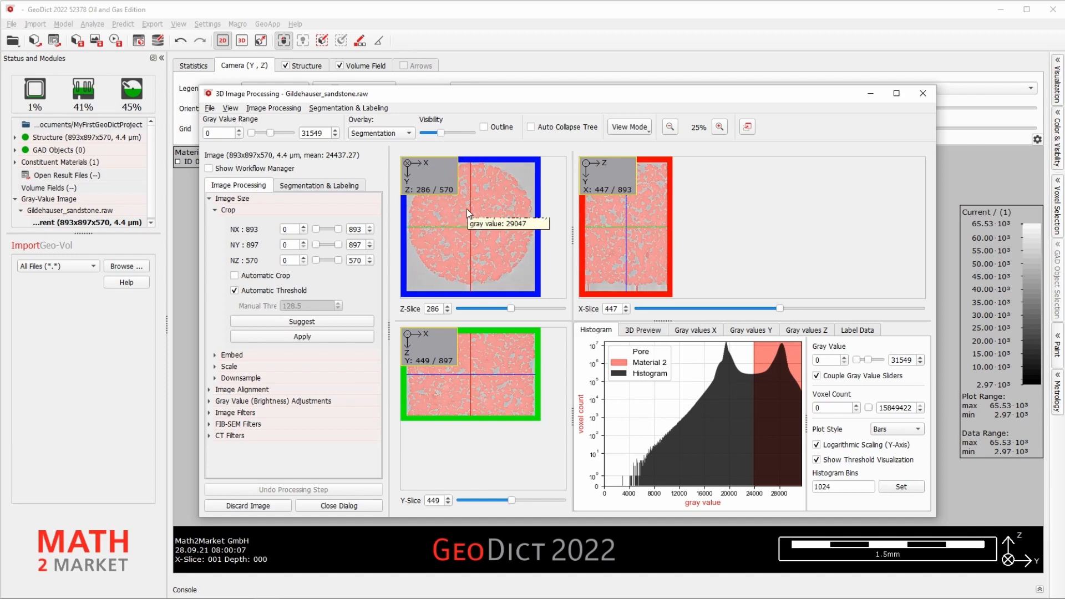
{"action": "scroll", "coordinate": [470, 223], "scroll_direction": "up", "scroll_amount": 1}
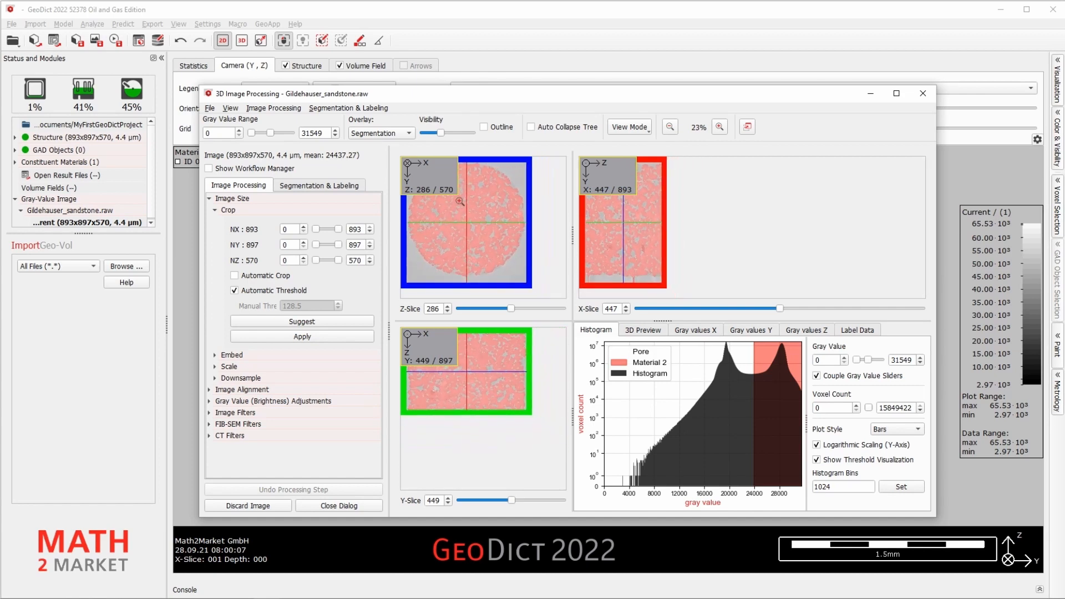
{"action": "scroll", "coordinate": [455, 249], "scroll_direction": "up", "scroll_amount": 3}
{"action": "scroll", "coordinate": [472, 249], "scroll_direction": "down", "scroll_amount": 2}
{"action": "scroll", "coordinate": [476, 284], "scroll_direction": "up", "scroll_amount": 2}
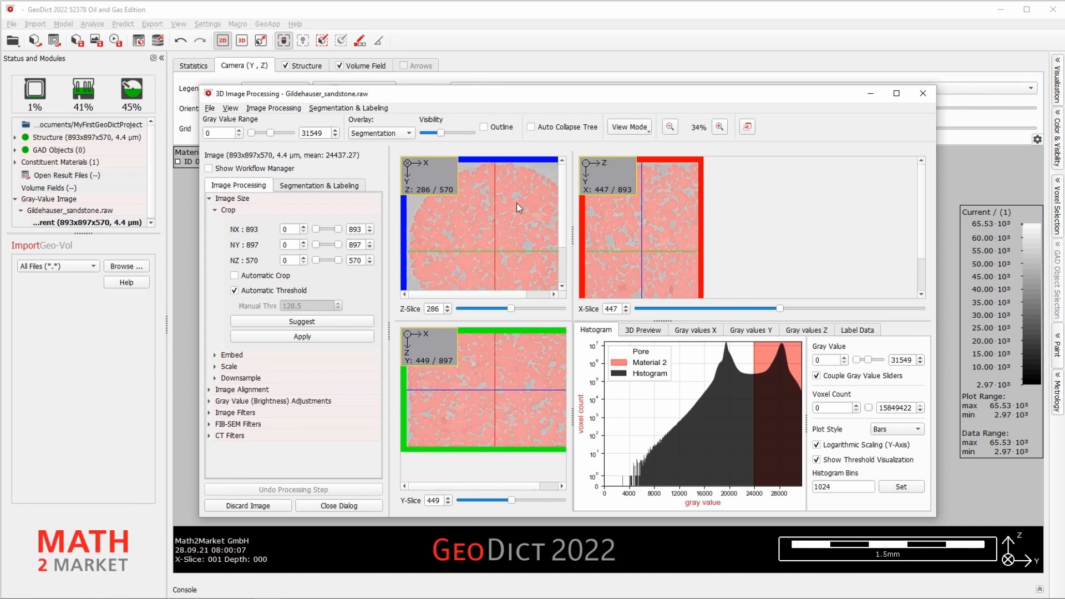
{"action": "scroll", "coordinate": [517, 203], "scroll_direction": "up", "scroll_amount": 3}
{"action": "scroll", "coordinate": [451, 195], "scroll_direction": "up", "scroll_amount": 5}
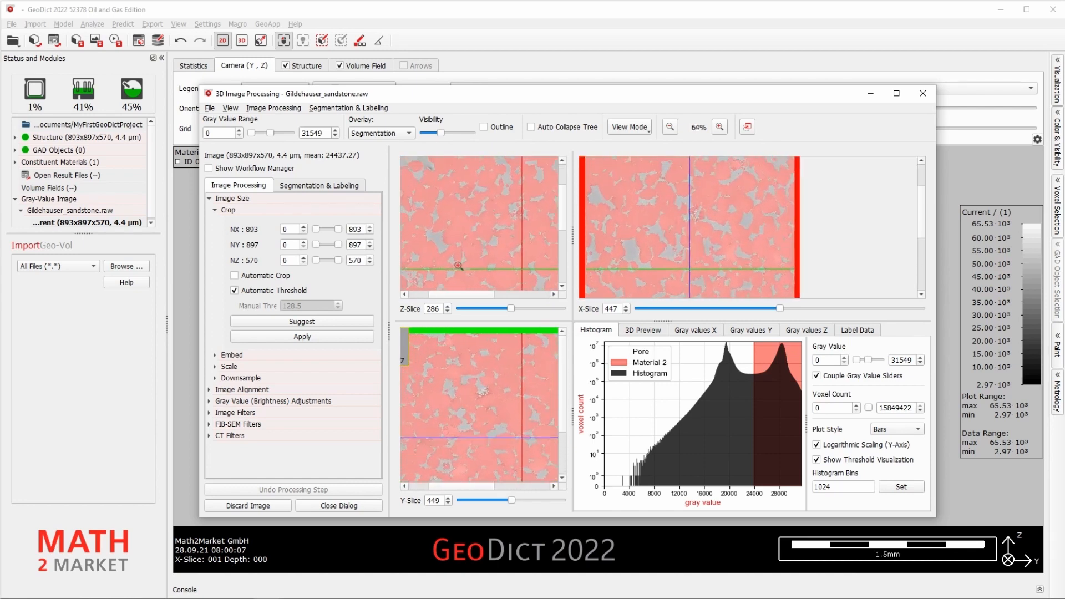
{"action": "left_click_drag", "start_coordinate": [447, 131], "coordinate": [436, 129]}
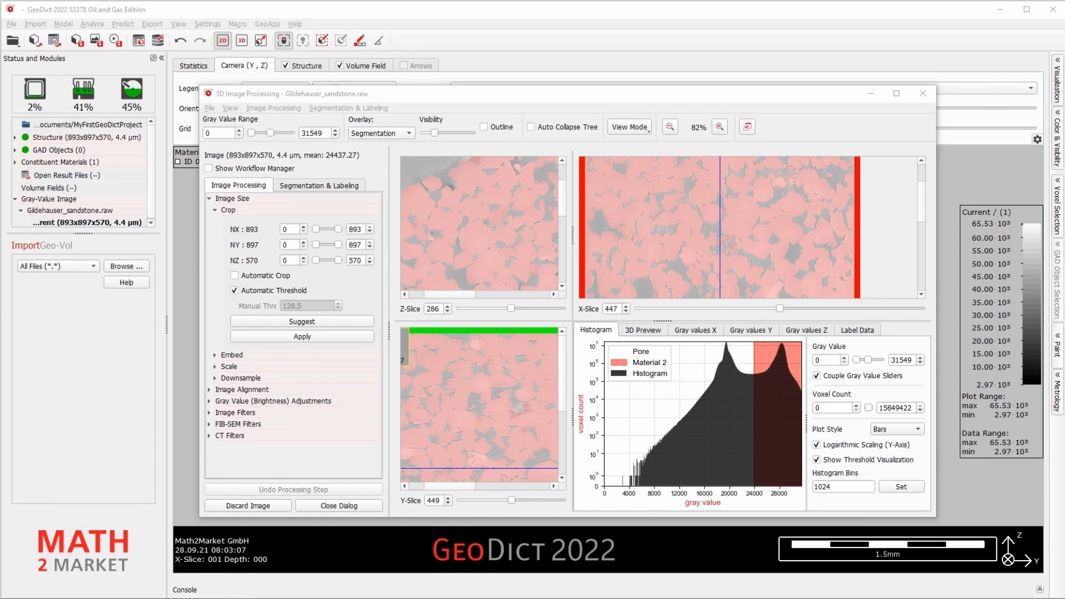
{"action": "left_click", "coordinate": [429, 104]}
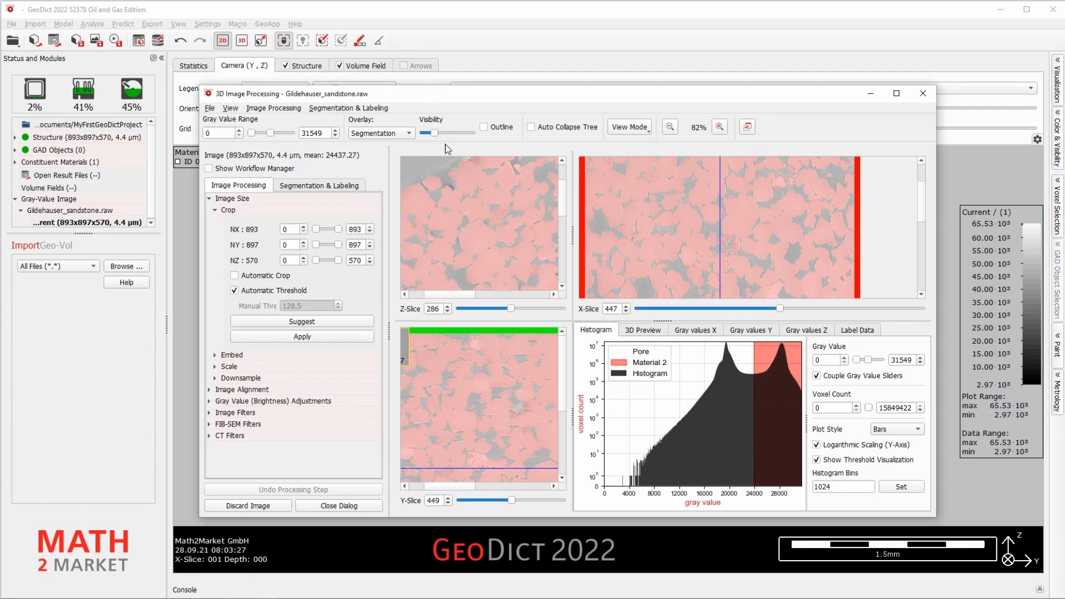
{"action": "left_click_drag", "start_coordinate": [438, 133], "coordinate": [423, 133]}
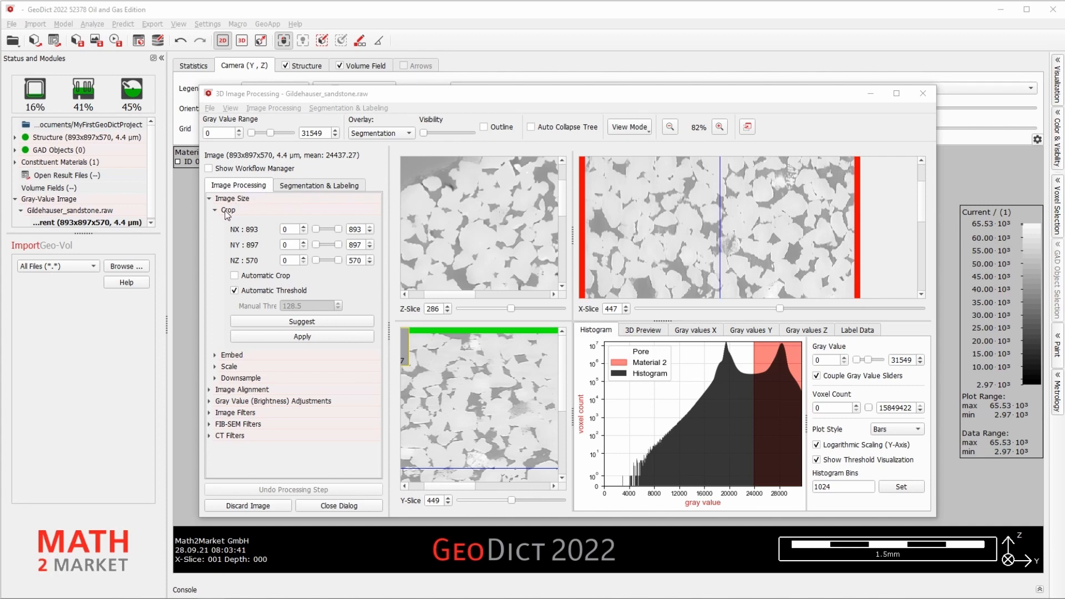
Step: Set the crop range to 294–594 in X and 93–393 in Y
{"action": "left_click", "coordinate": [293, 232]}
{"action": "type", "text": "294"}
{"action": "left_click_drag", "start_coordinate": [361, 229], "coordinate": [350, 226]}
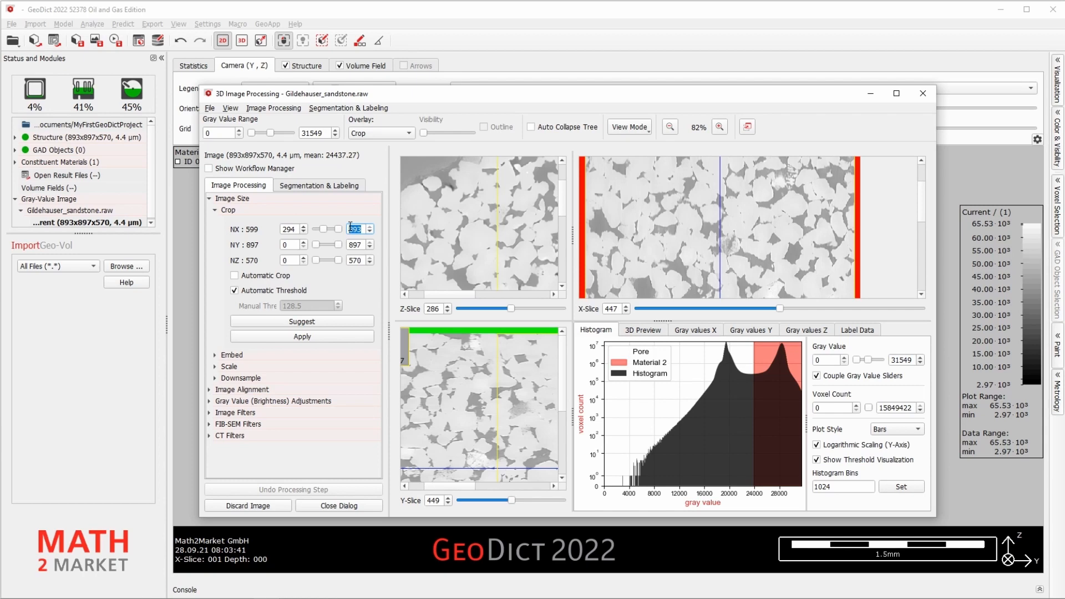
{"action": "type", "text": "594"}
{"action": "double_click", "coordinate": [289, 245]}
{"action": "type", "text": "93"}
{"action": "left_click_drag", "start_coordinate": [361, 245], "coordinate": [345, 242]}
{"action": "type", "text": "39"}
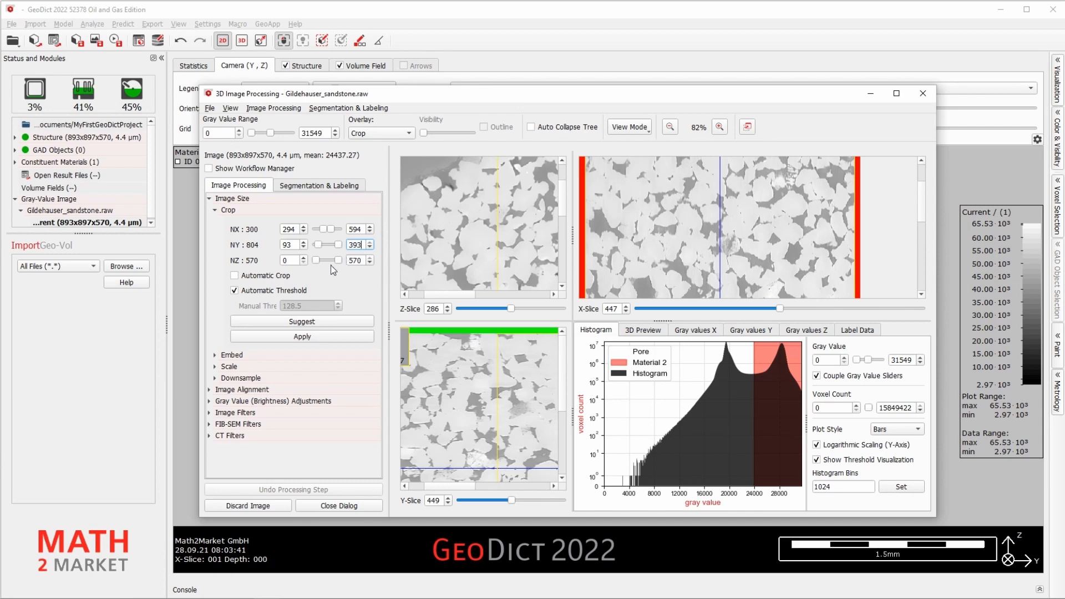
{"action": "type", "text": "3"}
Step: Set the crop range in Z to 270–570, check the crop outline in the slices and apply the crop
{"action": "double_click", "coordinate": [289, 259]}
{"action": "type", "text": "270"}
{"action": "left_click", "coordinate": [354, 260]}
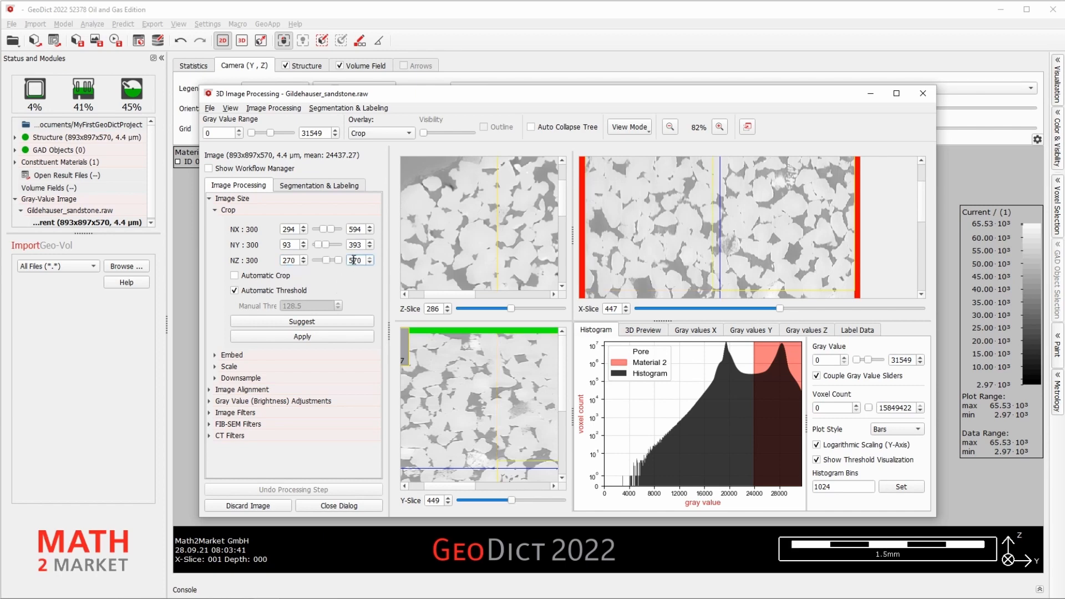
{"action": "mouse_move", "coordinate": [457, 236]}
{"action": "scroll", "coordinate": [510, 215], "scroll_direction": "down", "scroll_amount": 1}
{"action": "scroll", "coordinate": [509, 212], "scroll_direction": "down", "scroll_amount": 4}
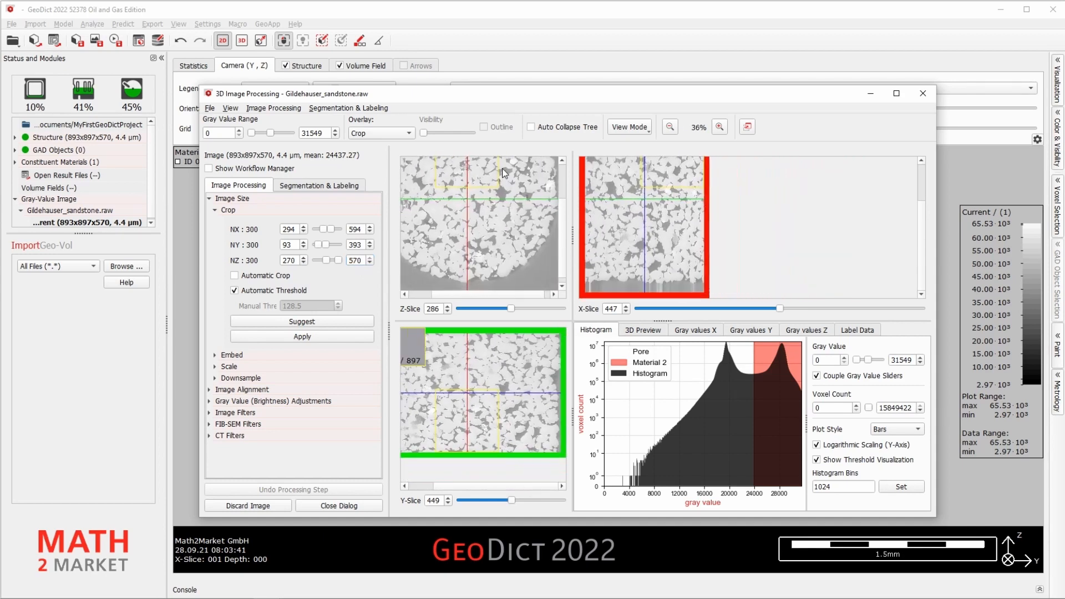
{"action": "scroll", "coordinate": [499, 239], "scroll_direction": "up", "scroll_amount": 1}
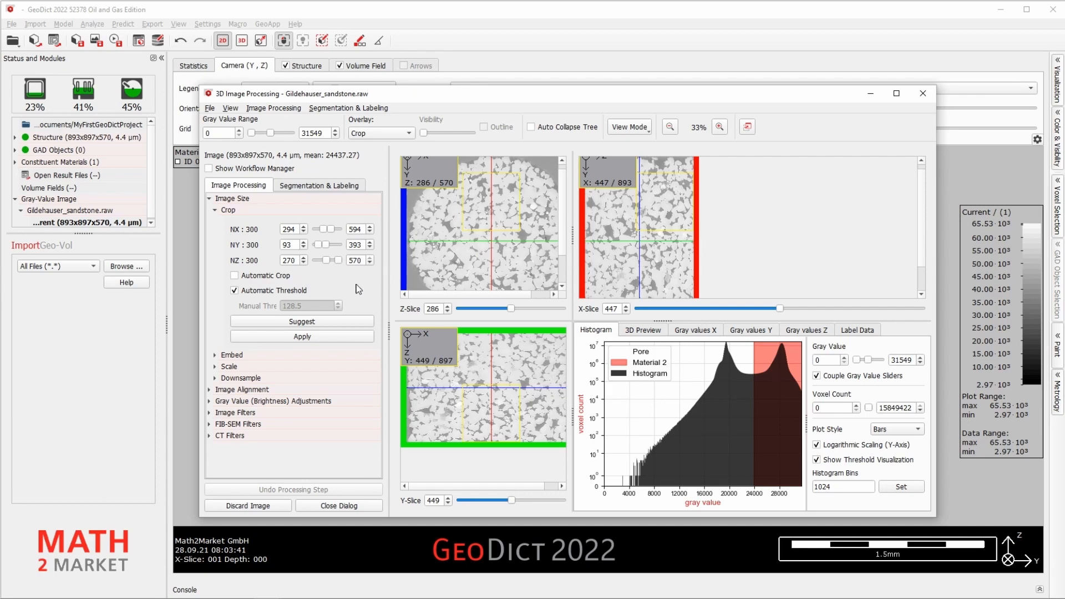
{"action": "left_click", "coordinate": [298, 337]}
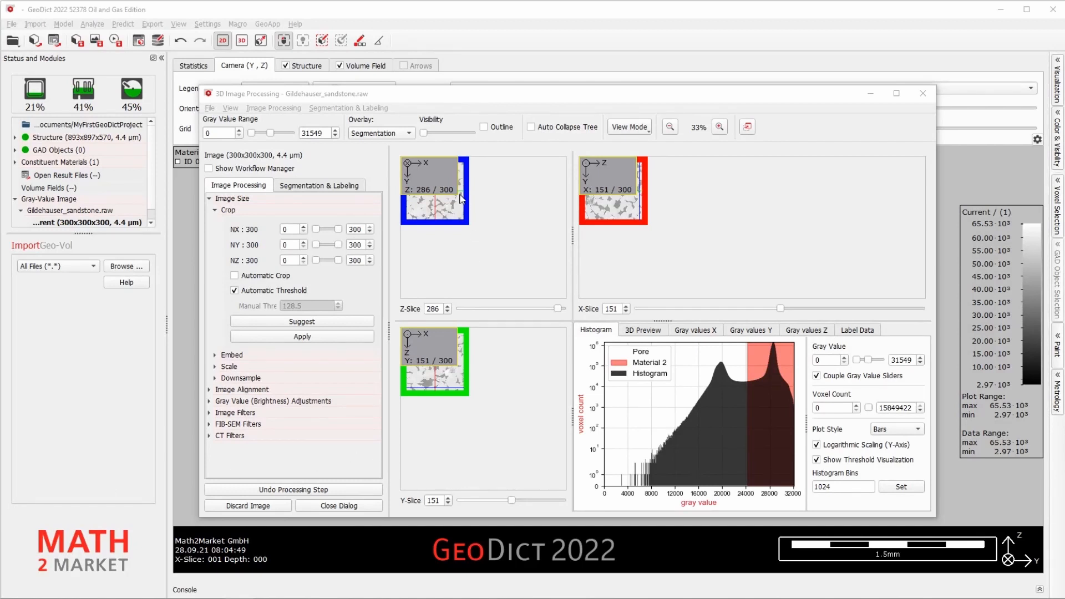
Step: Enlarge the cropped slices to 105% and widen the Z-slice and Y-slice views to inspect the grains and pores
{"action": "scroll", "coordinate": [465, 214], "scroll_direction": "up", "scroll_amount": 2}
{"action": "scroll", "coordinate": [465, 218], "scroll_direction": "up", "scroll_amount": 2}
{"action": "scroll", "coordinate": [470, 192], "scroll_direction": "up", "scroll_amount": 7}
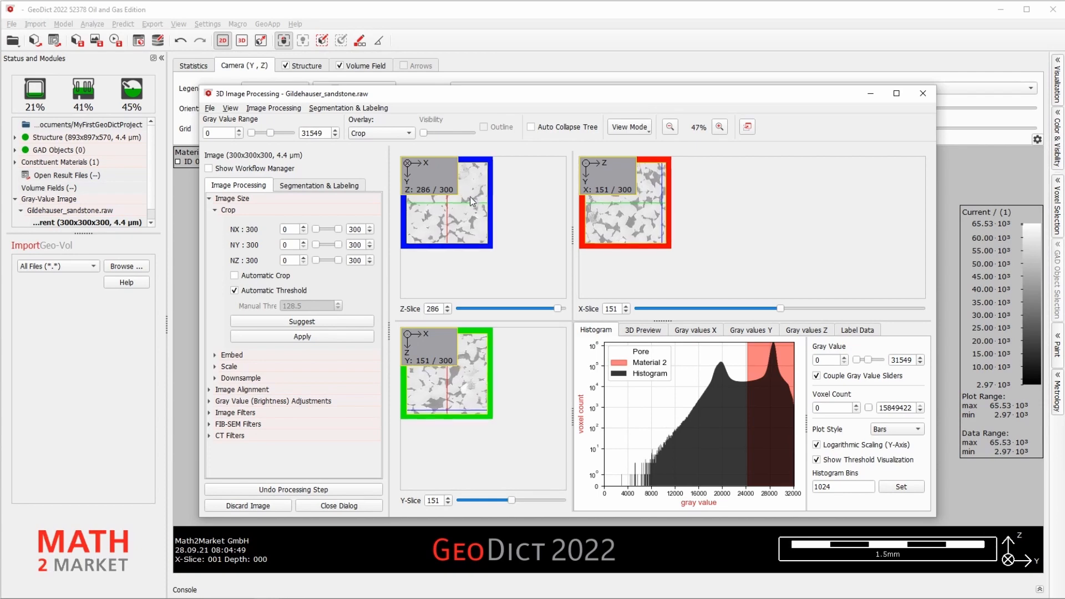
{"action": "scroll", "coordinate": [478, 206], "scroll_direction": "up", "scroll_amount": 3}
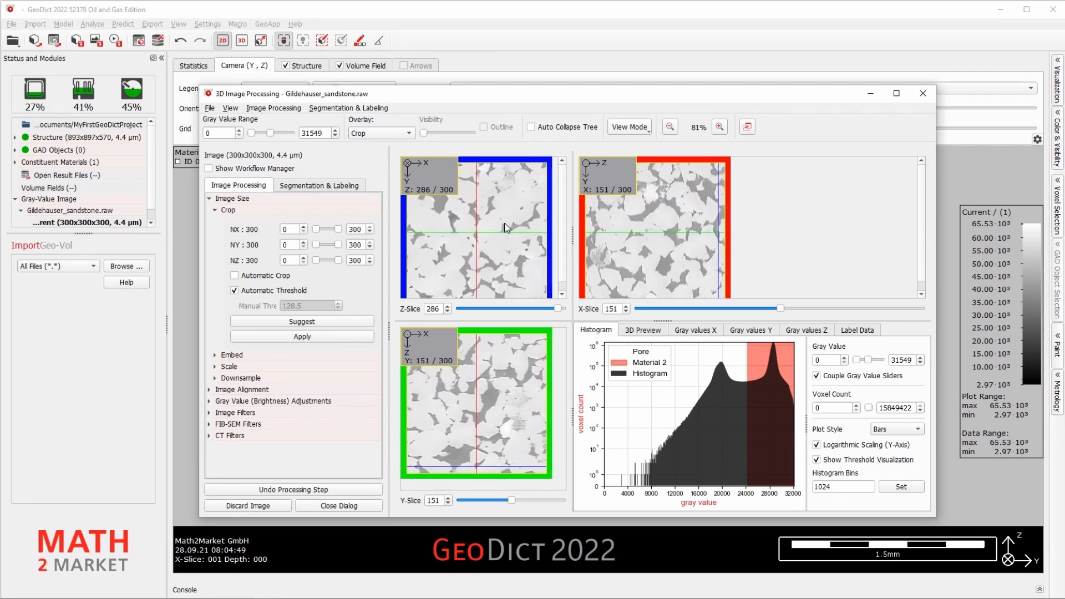
{"action": "left_click_drag", "start_coordinate": [572, 240], "coordinate": [697, 266]}
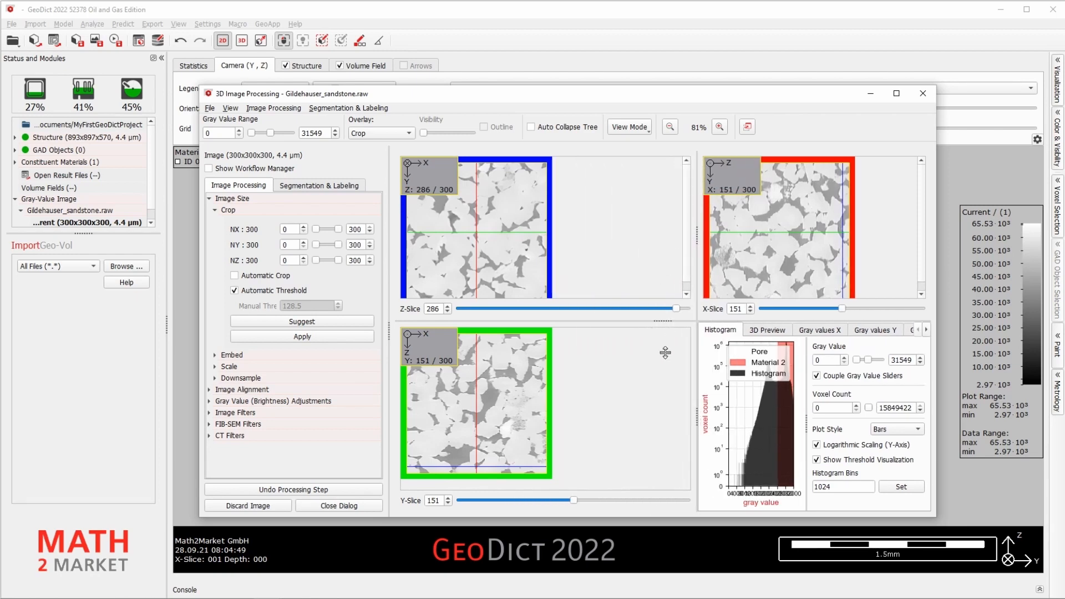
{"action": "scroll", "coordinate": [498, 210], "scroll_direction": "up", "scroll_amount": 3}
{"action": "left_click_drag", "start_coordinate": [482, 252], "coordinate": [507, 239]}
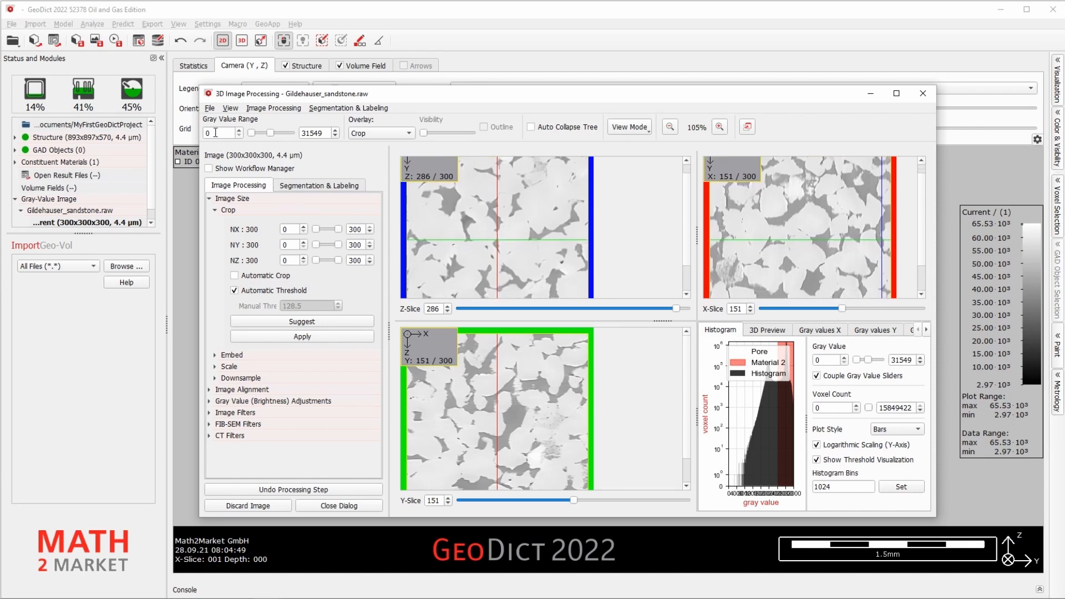
Step: Set the displayed gray value range to 12000–30000
{"action": "double_click", "coordinate": [214, 133]}
{"action": "type", "text": "12000"}
{"action": "left_click", "coordinate": [325, 133]}
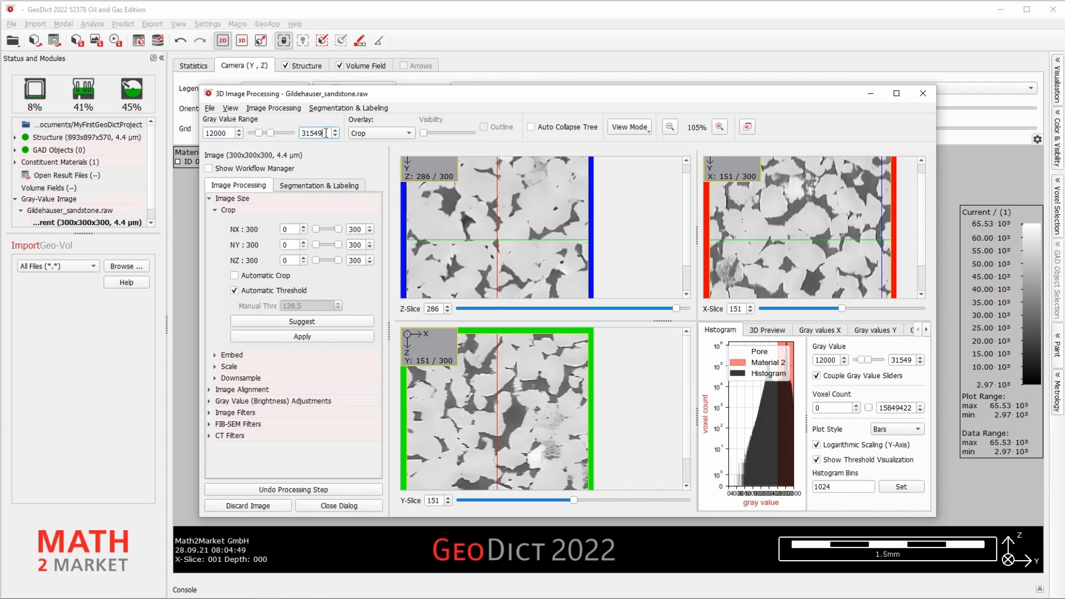
{"action": "left_click_drag", "start_coordinate": [325, 133], "coordinate": [303, 129]}
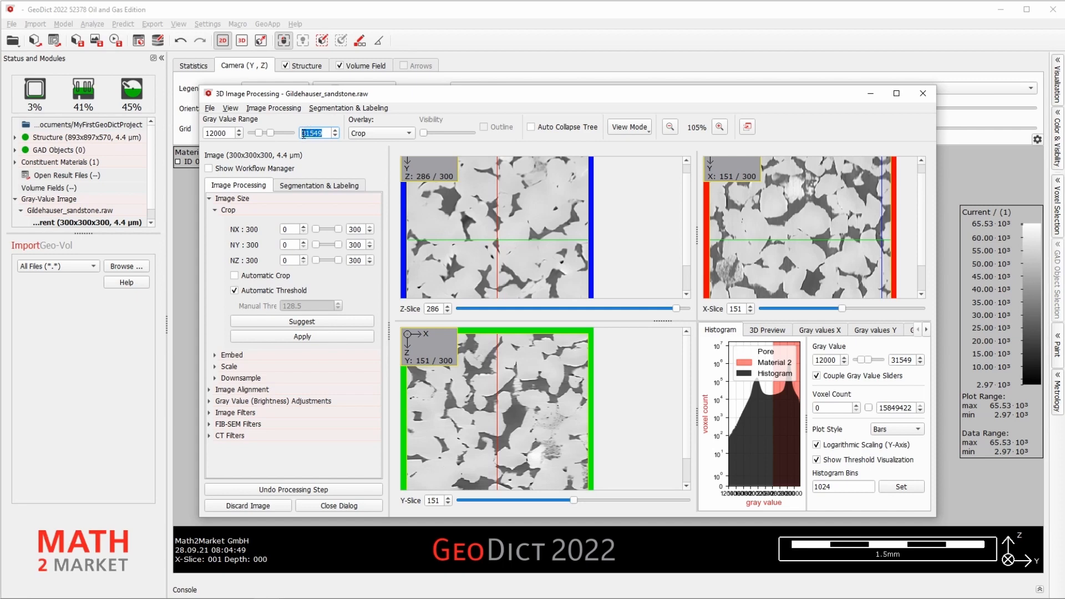
{"action": "type", "text": "30000"}
{"action": "left_click", "coordinate": [227, 134]}
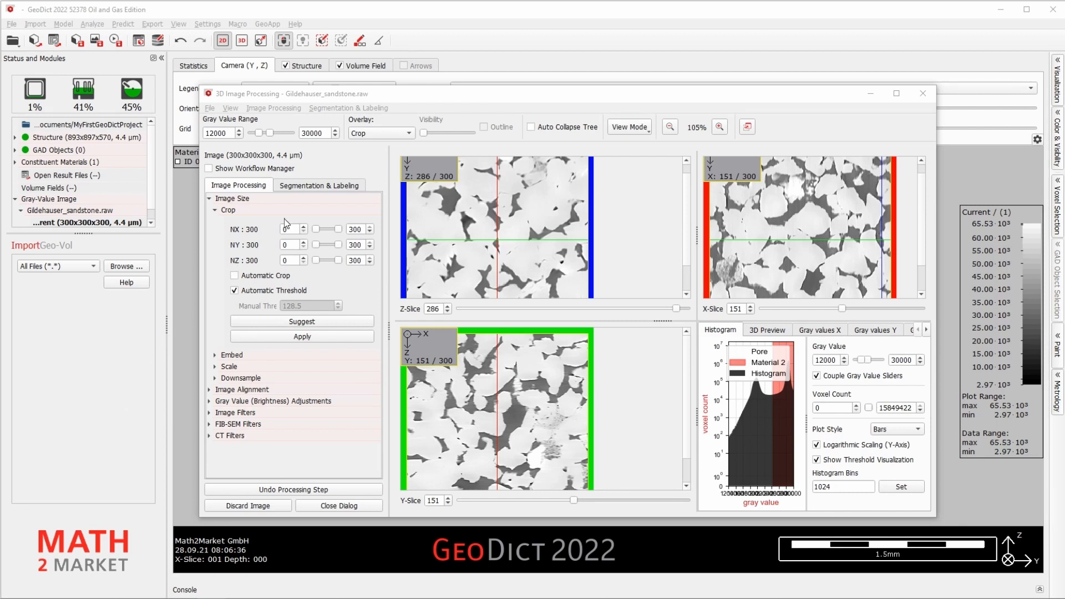
Step: Set up AI segmentation labelling with a brush size of 4 and raise the label overlay's visibility to about half
{"action": "left_click", "coordinate": [320, 187]}
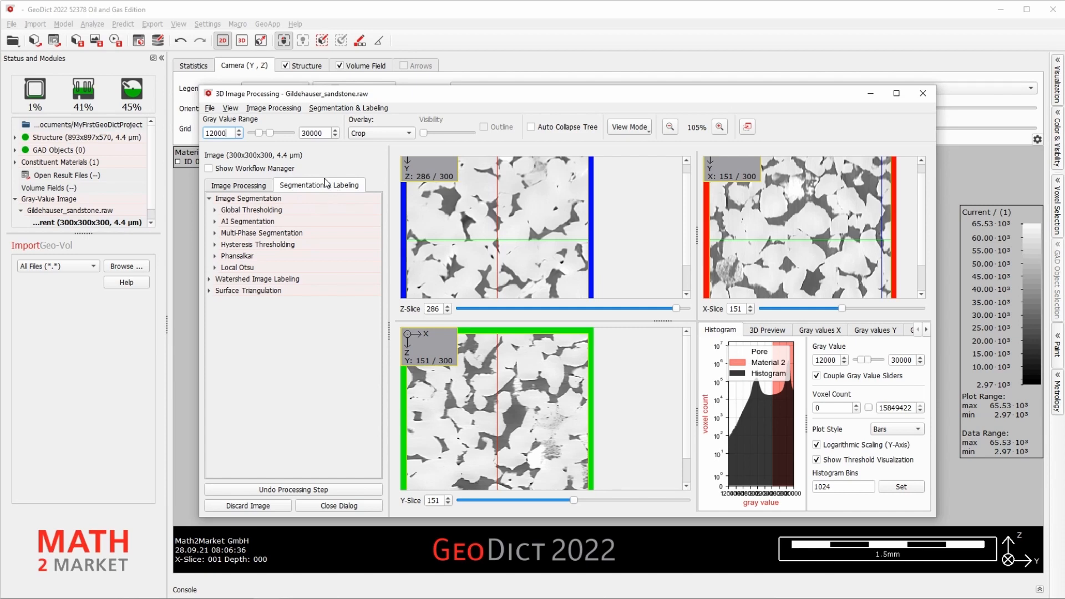
{"action": "left_click", "coordinate": [216, 222]}
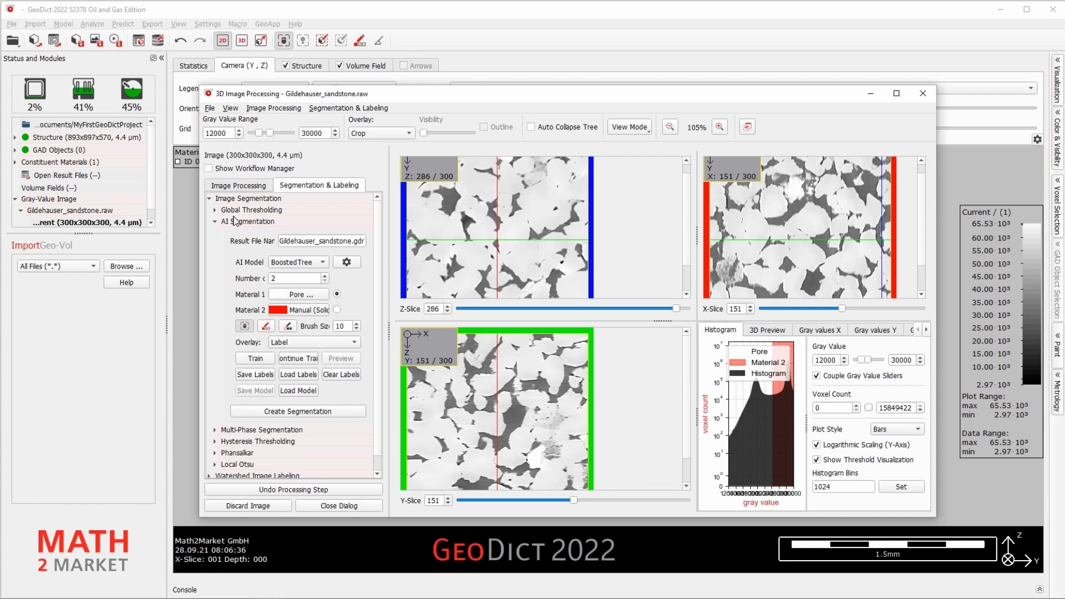
{"action": "left_click", "coordinate": [267, 327]}
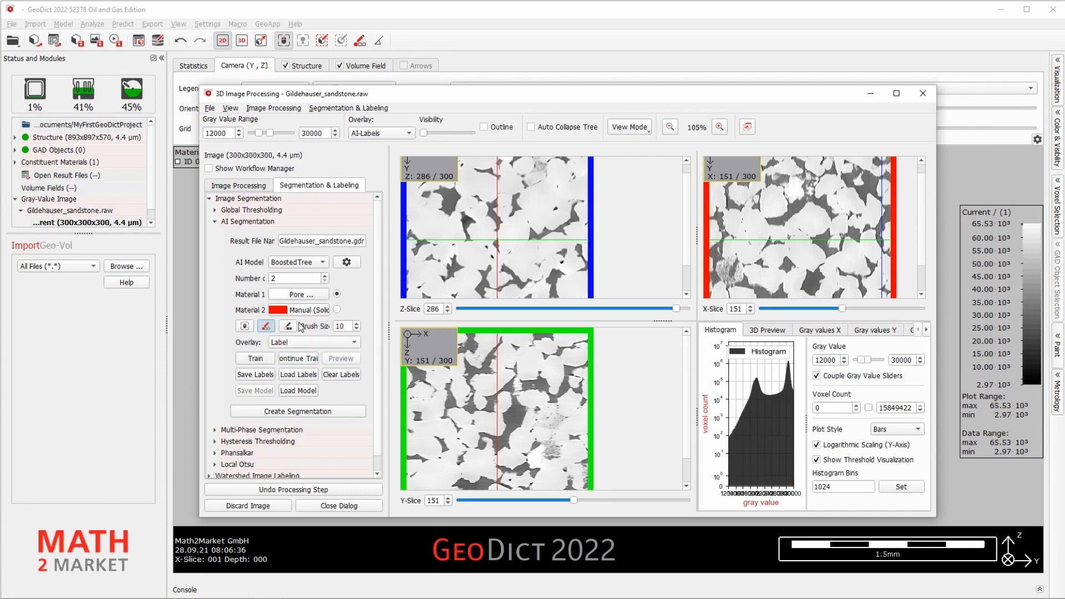
{"action": "double_click", "coordinate": [339, 326]}
{"action": "type", "text": "4"}
{"action": "left_click_drag", "start_coordinate": [426, 136], "coordinate": [448, 140]}
Step: Go to Z-slice 90 and paint a Pore label inside the dark pore just beside the X-slice line
{"action": "mouse_move", "coordinate": [444, 192]}
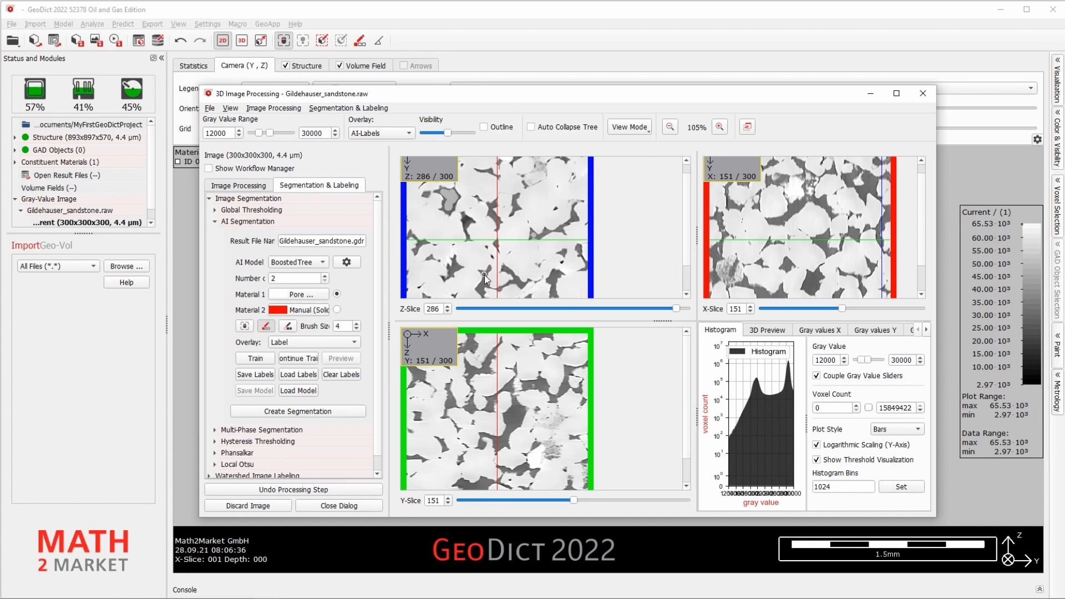
{"action": "mouse_move", "coordinate": [484, 274]}
{"action": "mouse_move", "coordinate": [675, 309]}
{"action": "left_mouse_down"}
{"action": "mouse_move", "coordinate": [625, 316]}
{"action": "mouse_move", "coordinate": [527, 304]}
{"action": "left_mouse_up"}
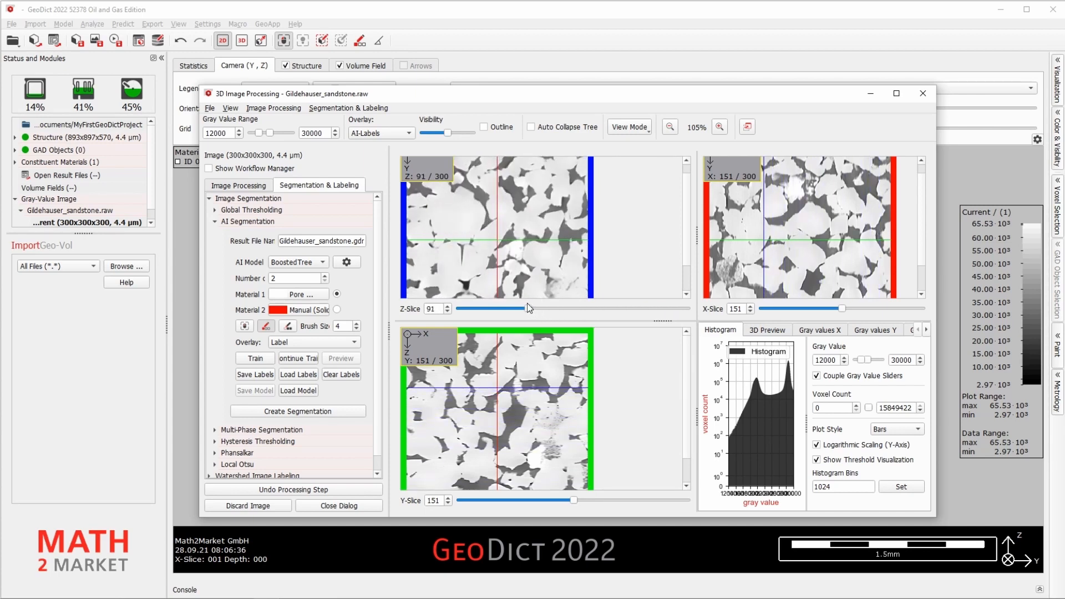
{"action": "left_click", "coordinate": [507, 187]}
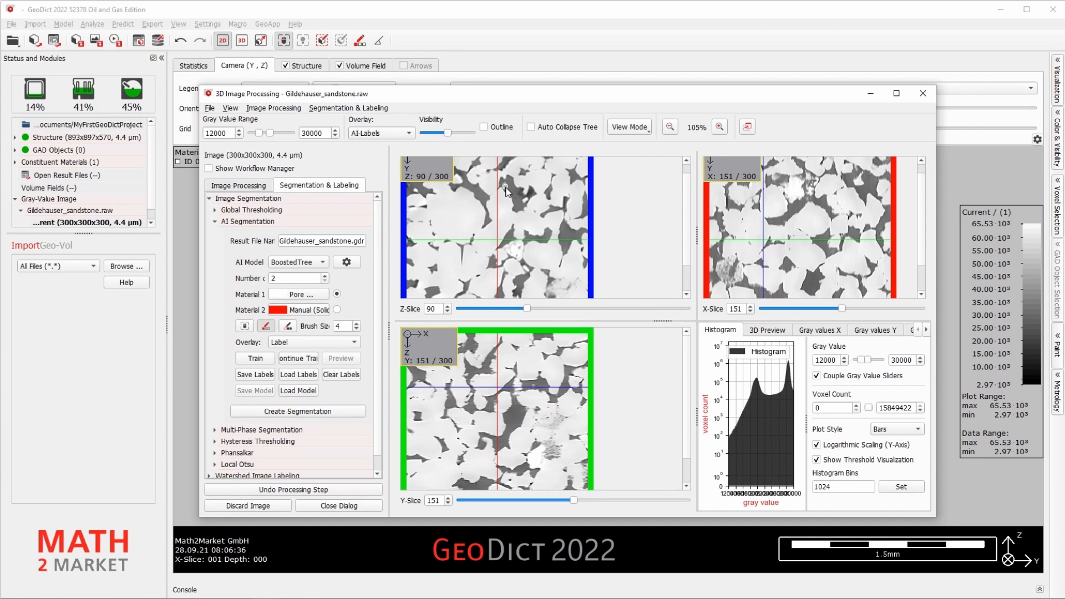
{"action": "mouse_move", "coordinate": [517, 196]}
{"action": "left_mouse_down"}
{"action": "mouse_move", "coordinate": [517, 209]}
{"action": "mouse_move", "coordinate": [511, 183]}
{"action": "left_mouse_up"}
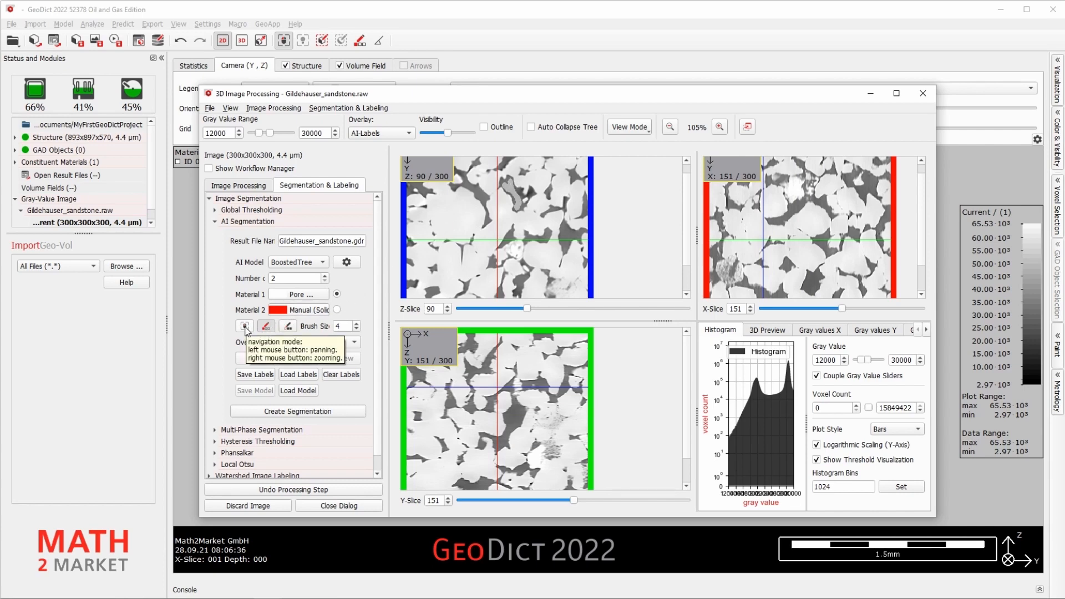
Step: Enlarge the slices to 185% and label the elongated pore and several smaller neighbouring pores in Z-slice 90 as Pore
{"action": "left_click", "coordinate": [245, 329]}
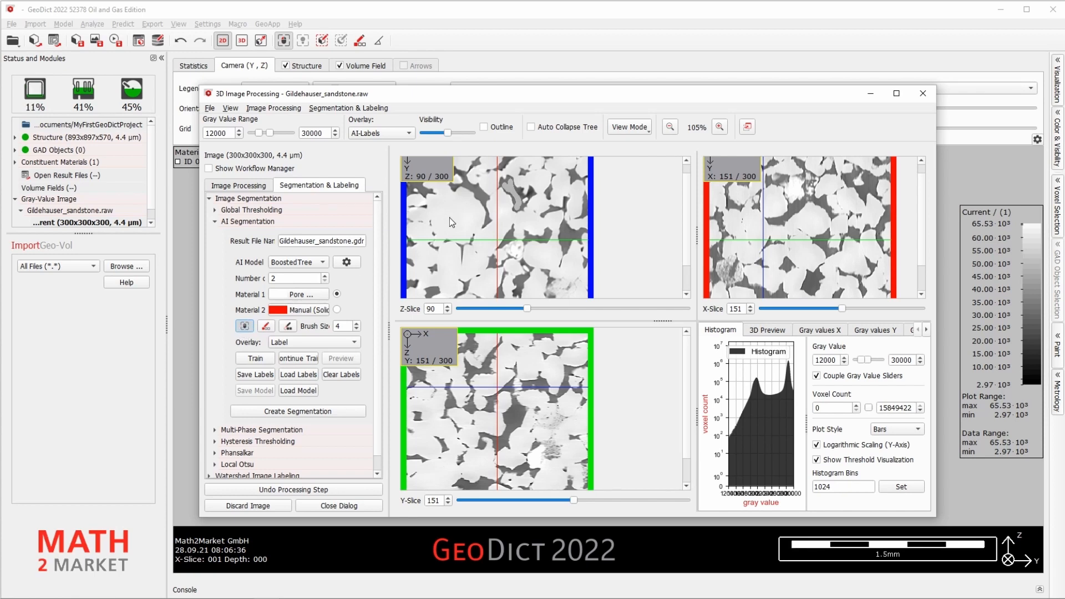
{"action": "scroll", "coordinate": [469, 198], "scroll_direction": "up", "scroll_amount": 5}
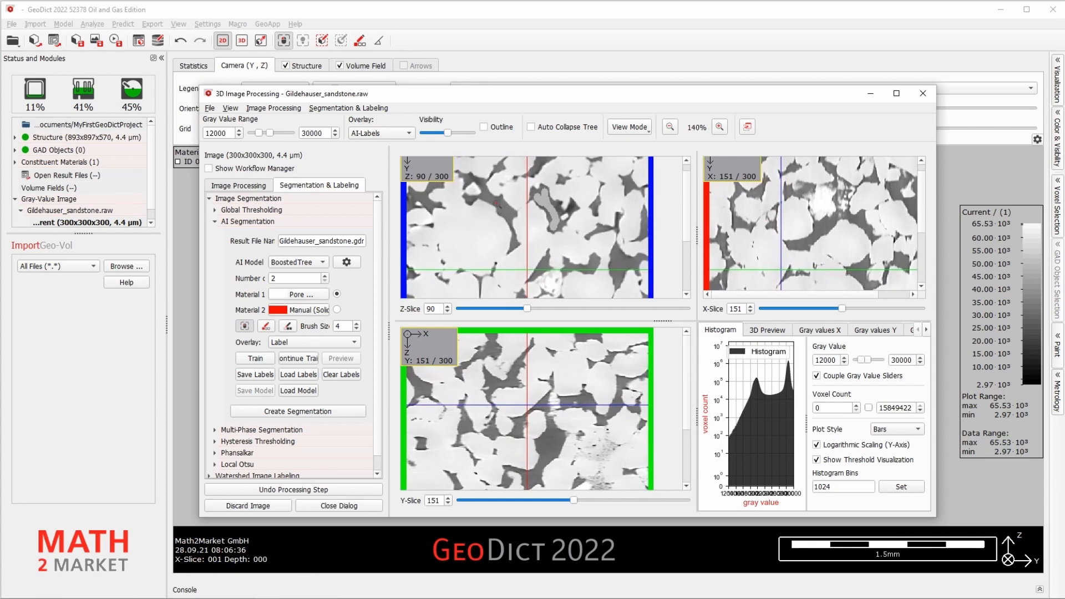
{"action": "scroll", "coordinate": [490, 240], "scroll_direction": "up", "scroll_amount": 1}
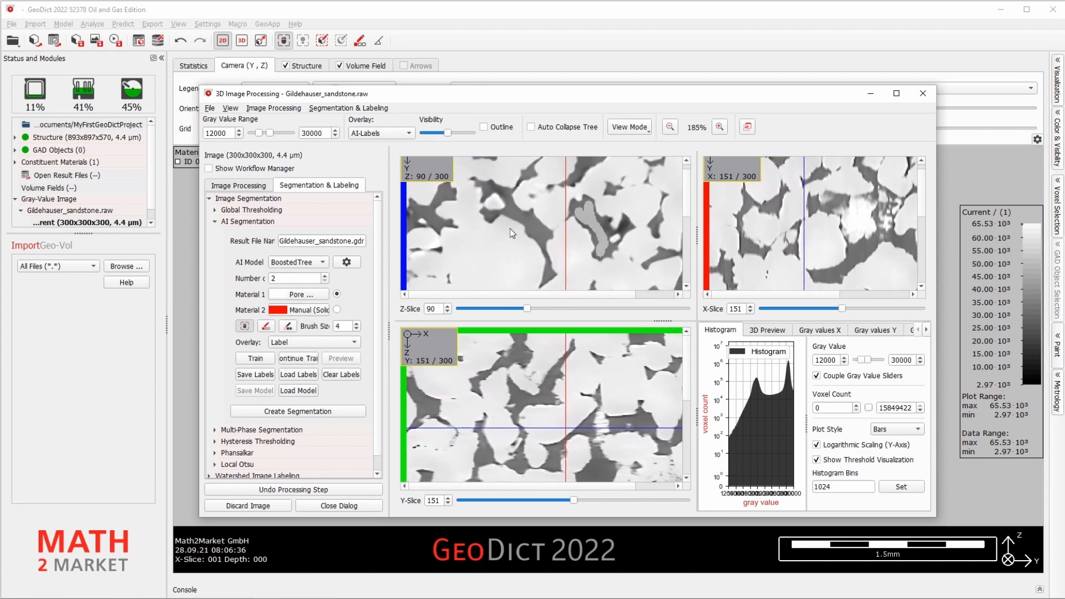
{"action": "left_click", "coordinate": [268, 325]}
{"action": "left_click_drag", "start_coordinate": [524, 219], "coordinate": [544, 232]}
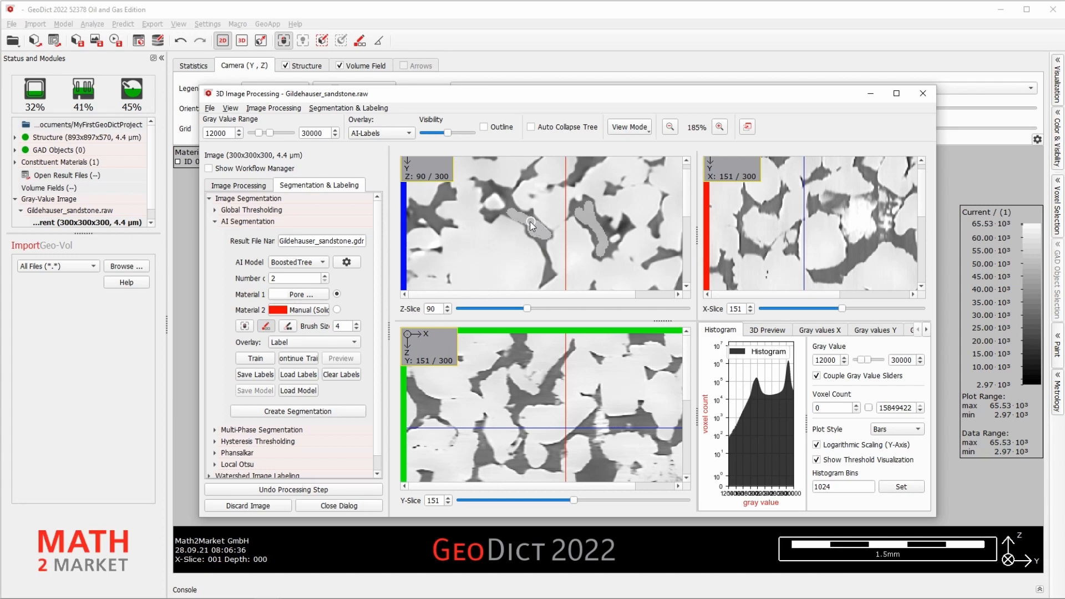
{"action": "left_click", "coordinate": [505, 192]}
{"action": "left_click", "coordinate": [487, 188]}
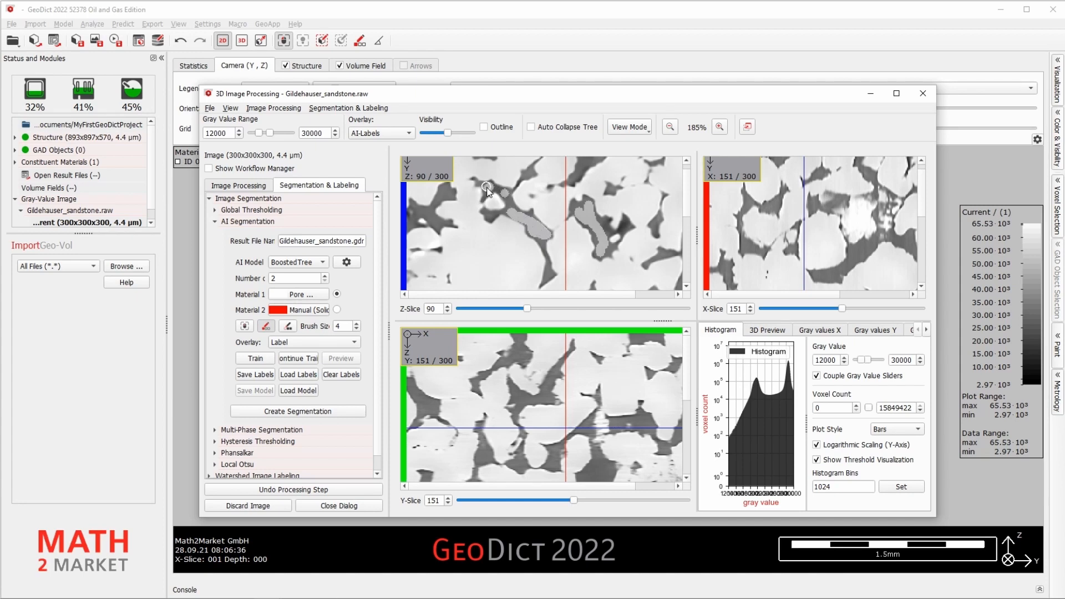
{"action": "left_click", "coordinate": [448, 192]}
{"action": "left_click", "coordinate": [444, 191]}
Step: Label the large bright grain beside the marked pores in Z-slice 90 as Material 2 and correct the label's edge with the eraser
{"action": "mouse_move", "coordinate": [442, 213]}
{"action": "left_mouse_down"}
{"action": "mouse_move", "coordinate": [457, 210]}
{"action": "mouse_move", "coordinate": [448, 216]}
{"action": "mouse_move", "coordinate": [461, 222]}
{"action": "left_mouse_up"}
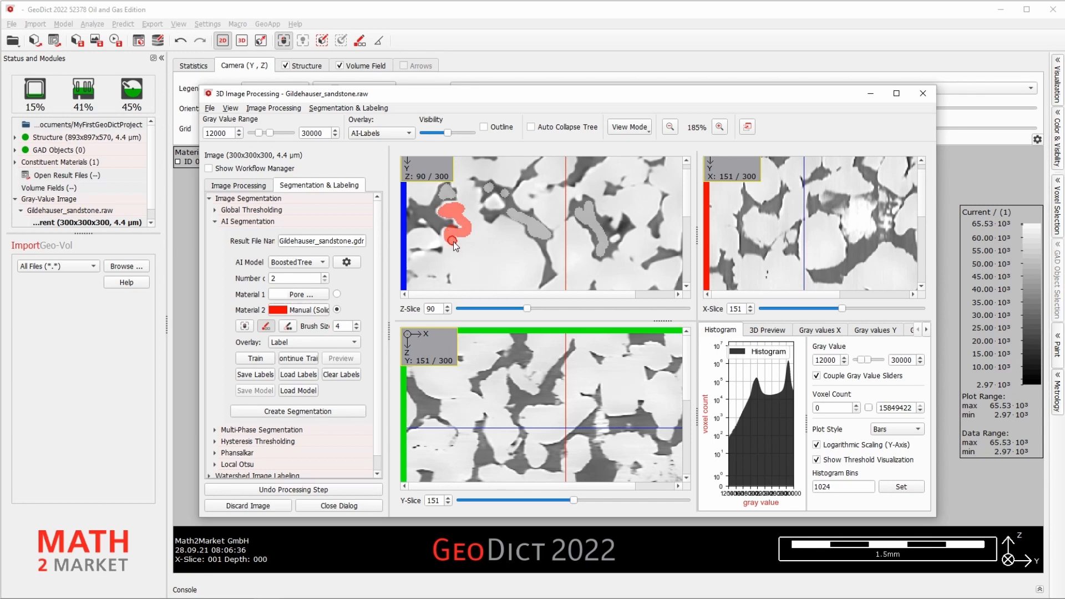
{"action": "mouse_move", "coordinate": [476, 251]}
{"action": "left_mouse_down"}
{"action": "mouse_move", "coordinate": [454, 241]}
{"action": "mouse_move", "coordinate": [468, 254]}
{"action": "mouse_move", "coordinate": [473, 220]}
{"action": "mouse_move", "coordinate": [507, 276]}
{"action": "mouse_move", "coordinate": [501, 240]}
{"action": "mouse_move", "coordinate": [489, 275]}
{"action": "mouse_move", "coordinate": [468, 203]}
{"action": "left_mouse_up"}
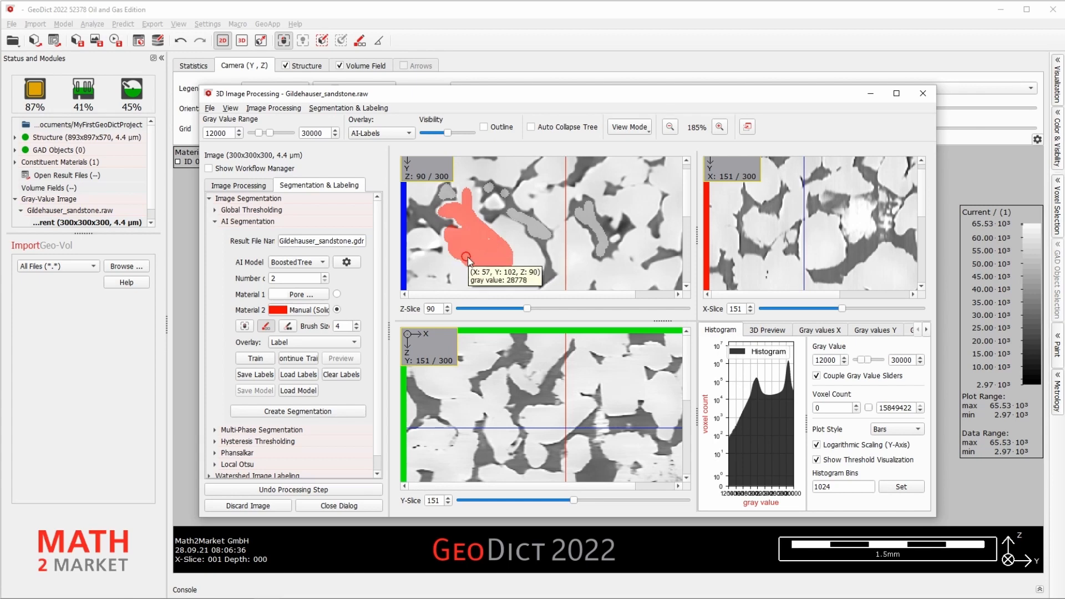
{"action": "left_click", "coordinate": [292, 329]}
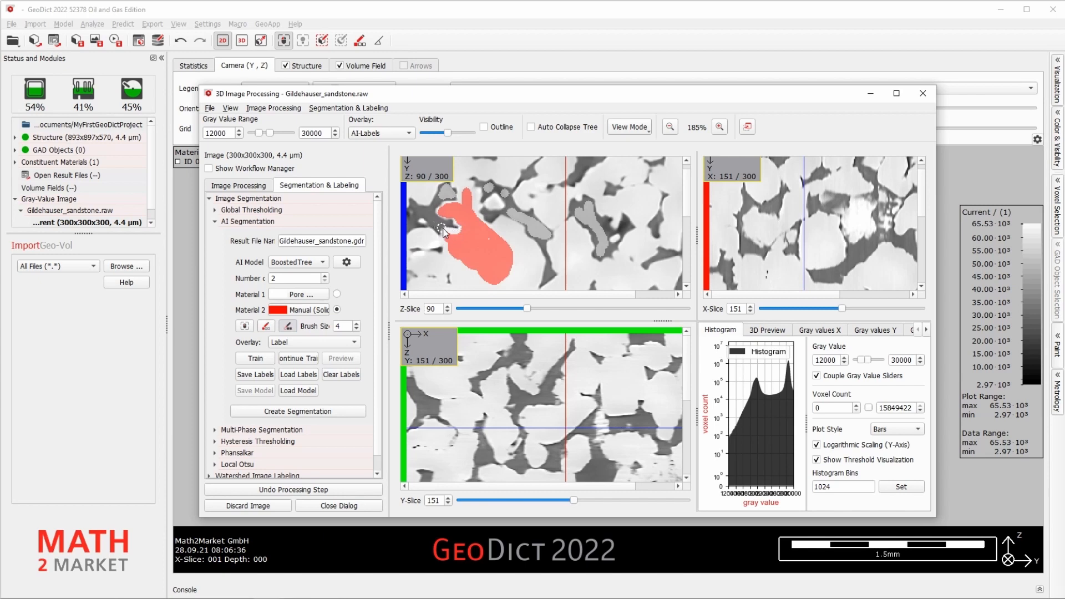
Step: Extend the Material 2 label along the edge of the elongated pore and label the grain between the two marked pores
{"action": "left_click", "coordinate": [267, 325]}
{"action": "left_click_drag", "start_coordinate": [498, 240], "coordinate": [514, 227]}
{"action": "mouse_move", "coordinate": [512, 230]}
{"action": "left_mouse_down"}
{"action": "mouse_move", "coordinate": [505, 248]}
{"action": "mouse_move", "coordinate": [524, 245]}
{"action": "mouse_move", "coordinate": [519, 236]}
{"action": "mouse_move", "coordinate": [511, 244]}
{"action": "mouse_move", "coordinate": [542, 267]}
{"action": "left_mouse_up"}
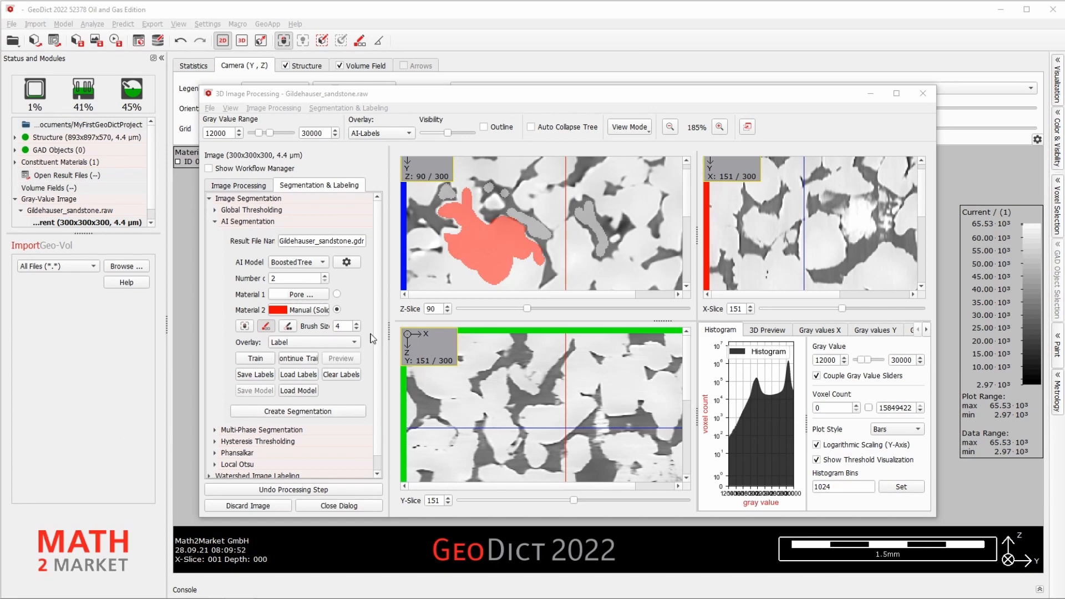
{"action": "left_click", "coordinate": [519, 102]}
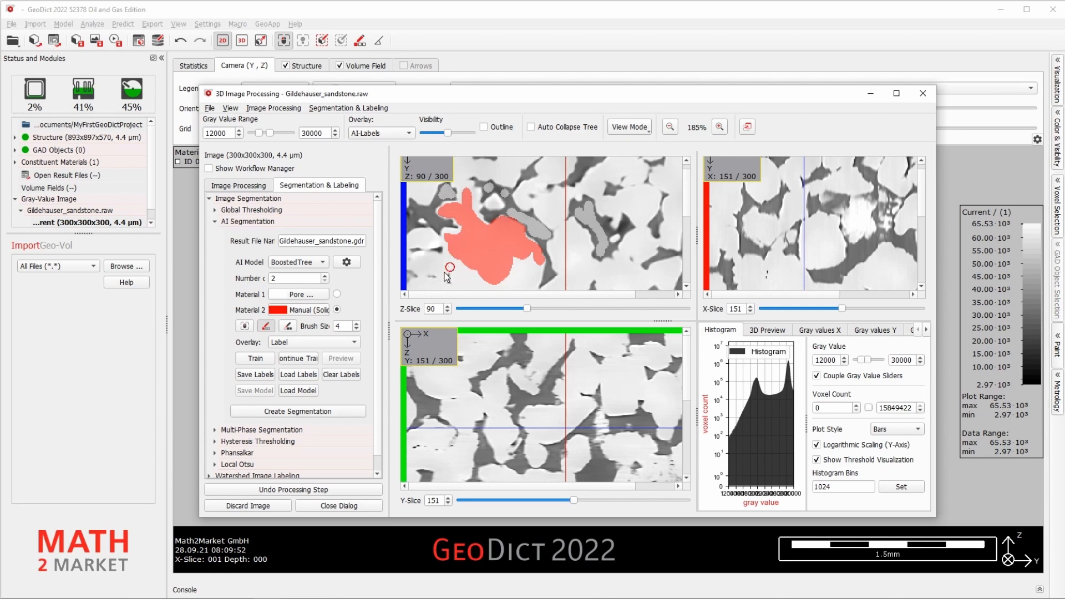
{"action": "left_click", "coordinate": [289, 327]}
{"action": "left_click", "coordinate": [267, 327]}
{"action": "mouse_move", "coordinate": [558, 267]}
{"action": "left_mouse_down"}
{"action": "mouse_move", "coordinate": [560, 234]}
{"action": "mouse_move", "coordinate": [571, 234]}
{"action": "mouse_move", "coordinate": [567, 258]}
{"action": "mouse_move", "coordinate": [583, 251]}
{"action": "mouse_move", "coordinate": [576, 230]}
{"action": "mouse_move", "coordinate": [587, 243]}
{"action": "mouse_move", "coordinate": [588, 253]}
{"action": "mouse_move", "coordinate": [574, 249]}
{"action": "left_mouse_up"}
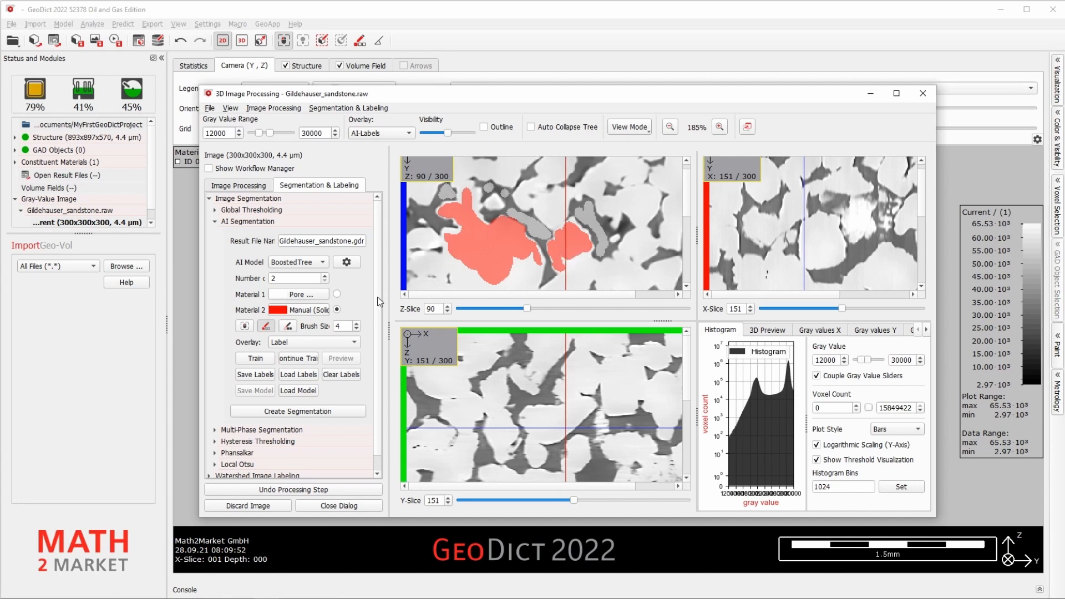
Step: Train the BoostedTree model on the painted labels and preview the segmentation across the full slices
{"action": "left_click", "coordinate": [244, 326]}
{"action": "scroll", "coordinate": [555, 236], "scroll_direction": "down", "scroll_amount": 1}
{"action": "scroll", "coordinate": [555, 236], "scroll_direction": "down", "scroll_amount": 10}
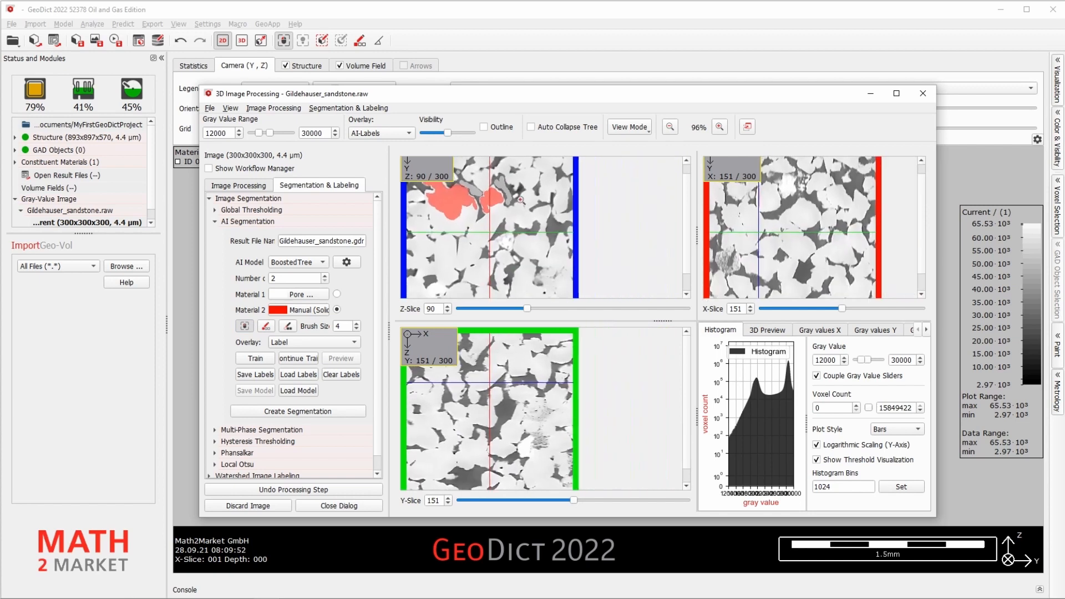
{"action": "scroll", "coordinate": [519, 171], "scroll_direction": "down", "scroll_amount": 2}
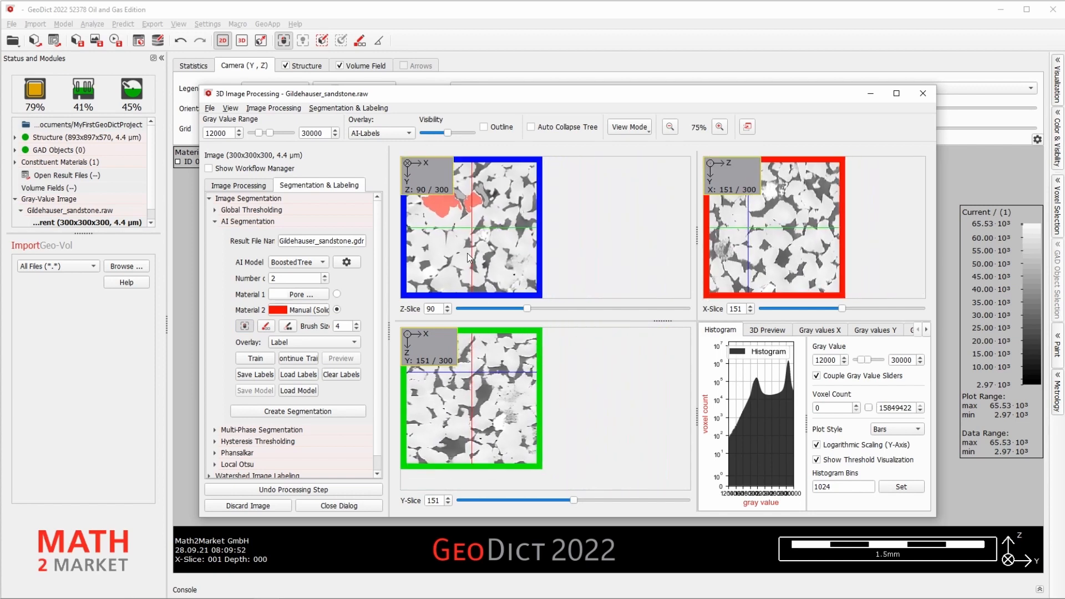
{"action": "left_click", "coordinate": [266, 358]}
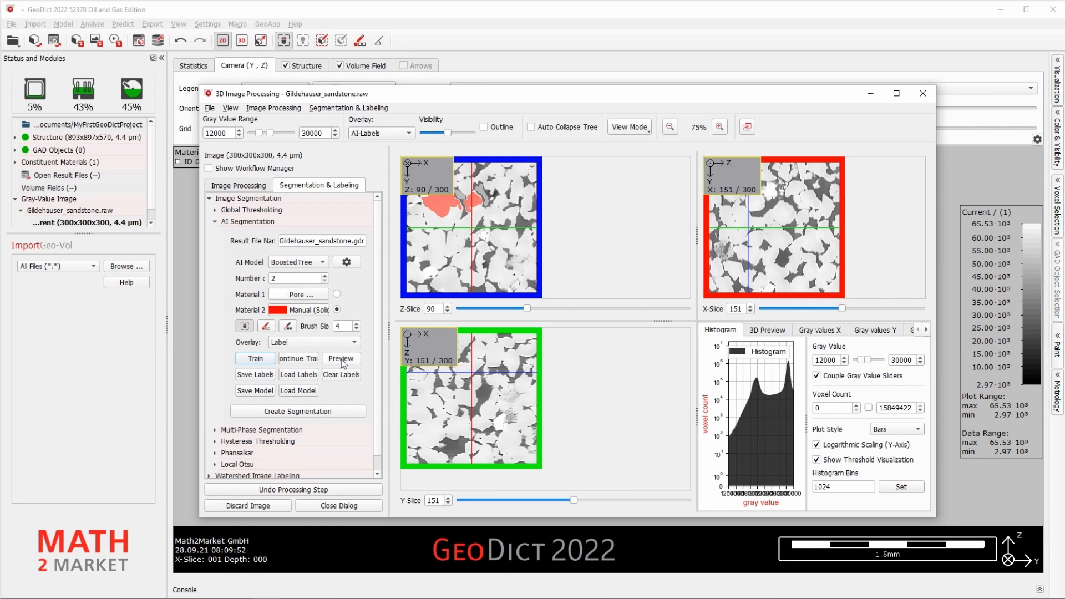
{"action": "left_click", "coordinate": [343, 363]}
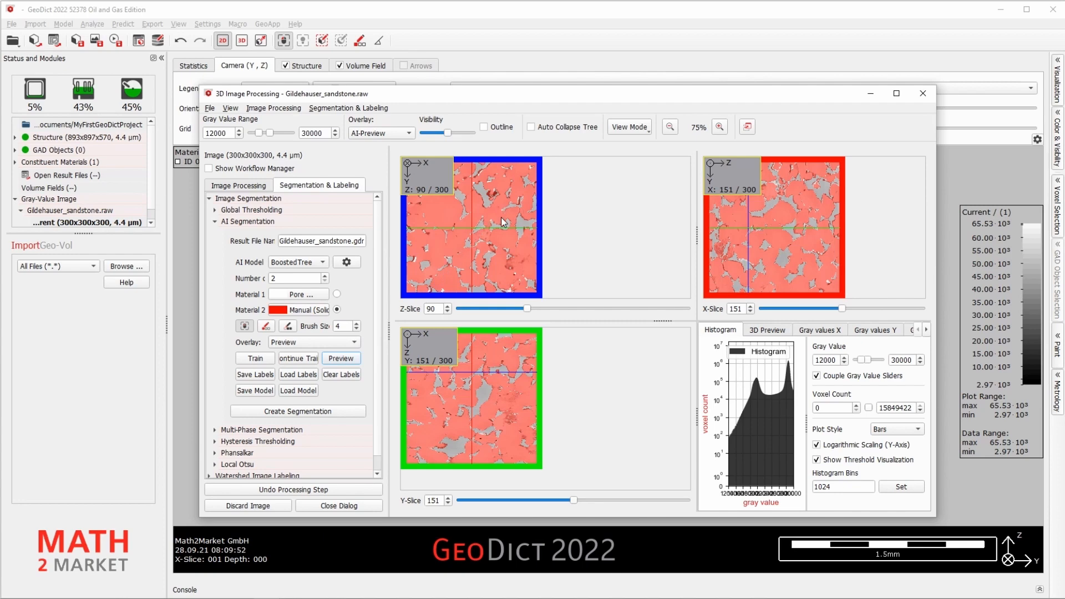
Step: Inspect the preview near the labelled pores up close and lower the overlay's visibility to about a third
{"action": "scroll", "coordinate": [502, 219], "scroll_direction": "up", "scroll_amount": 5}
{"action": "scroll", "coordinate": [544, 255], "scroll_direction": "up", "scroll_amount": 4}
{"action": "left_click_drag", "start_coordinate": [522, 242], "coordinate": [513, 223]}
{"action": "scroll", "coordinate": [535, 228], "scroll_direction": "up", "scroll_amount": 1}
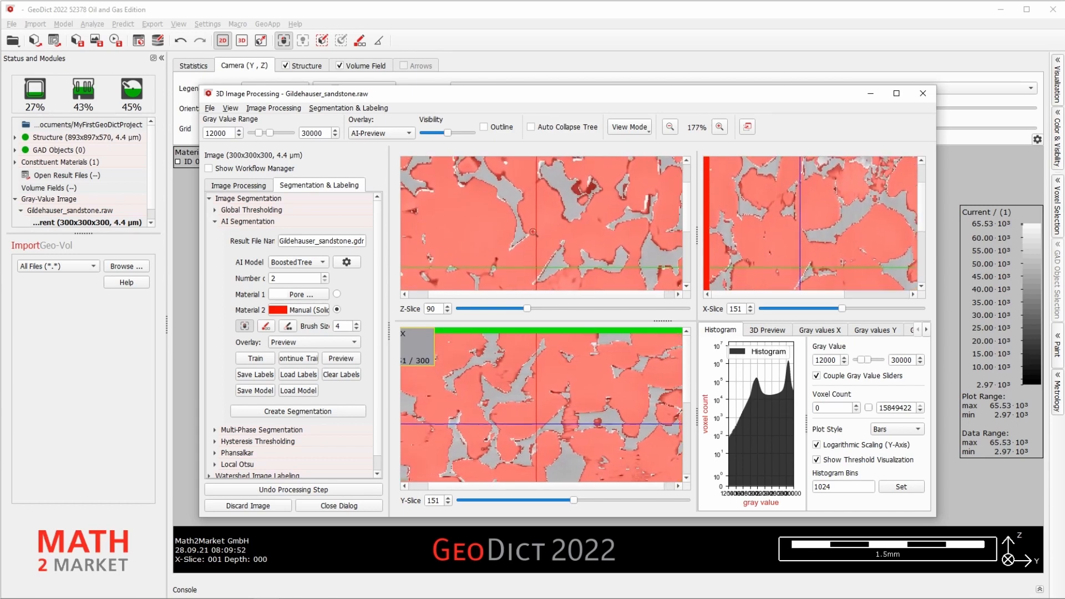
{"action": "mouse_move", "coordinate": [448, 135]}
{"action": "left_mouse_down"}
{"action": "mouse_move", "coordinate": [425, 130]}
{"action": "mouse_move", "coordinate": [454, 142]}
{"action": "mouse_move", "coordinate": [439, 135]}
{"action": "left_mouse_up"}
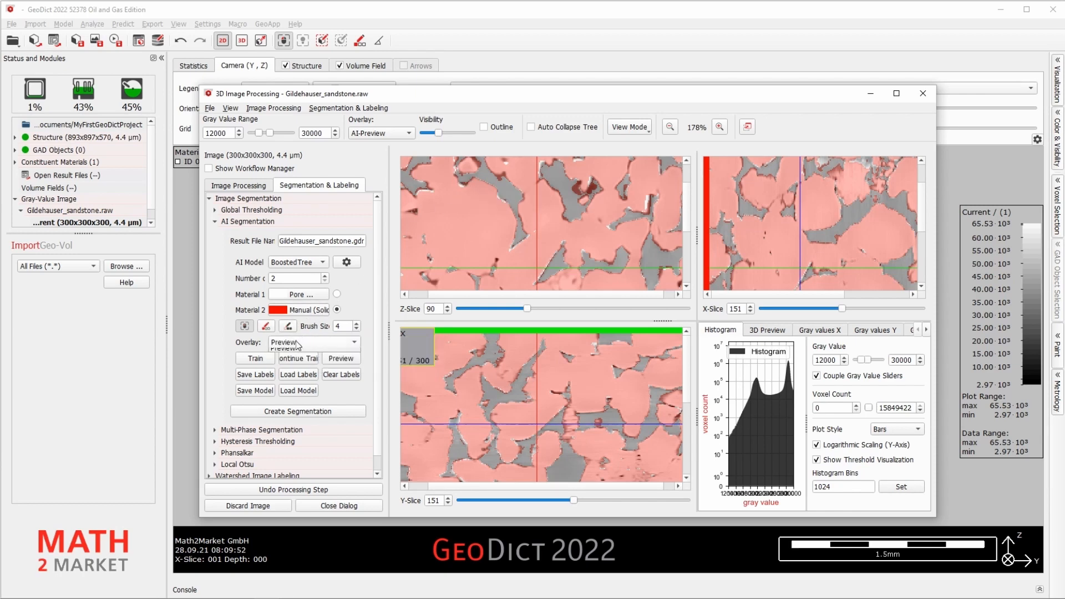
Step: Switch the overlay back to the labels and paint Material 2 along the grain below the elongated pore's tip
{"action": "left_click", "coordinate": [296, 342]}
{"action": "left_click", "coordinate": [290, 353]}
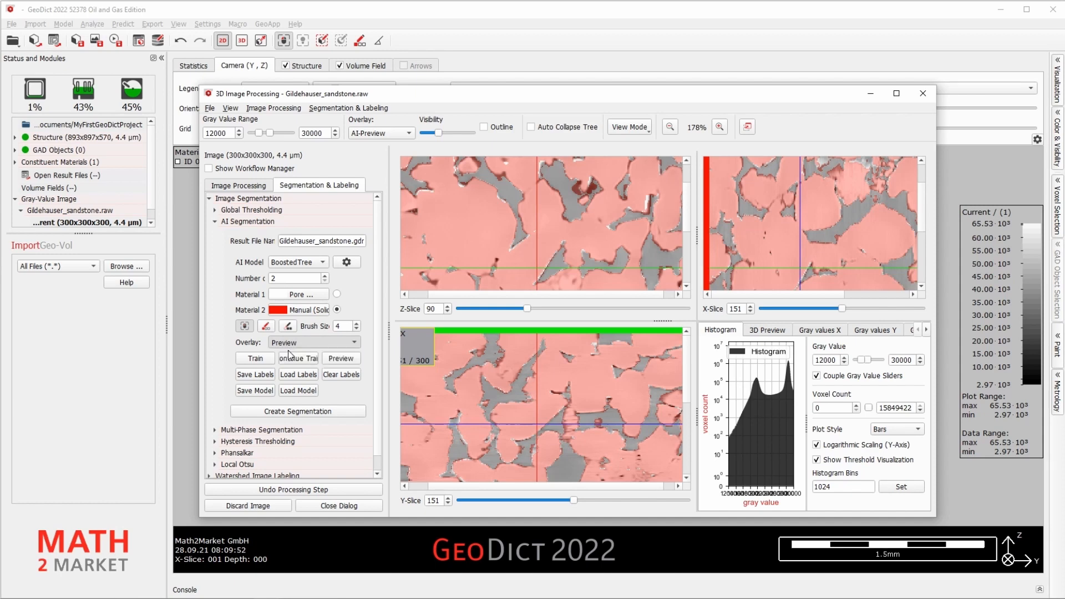
{"action": "left_click", "coordinate": [266, 328]}
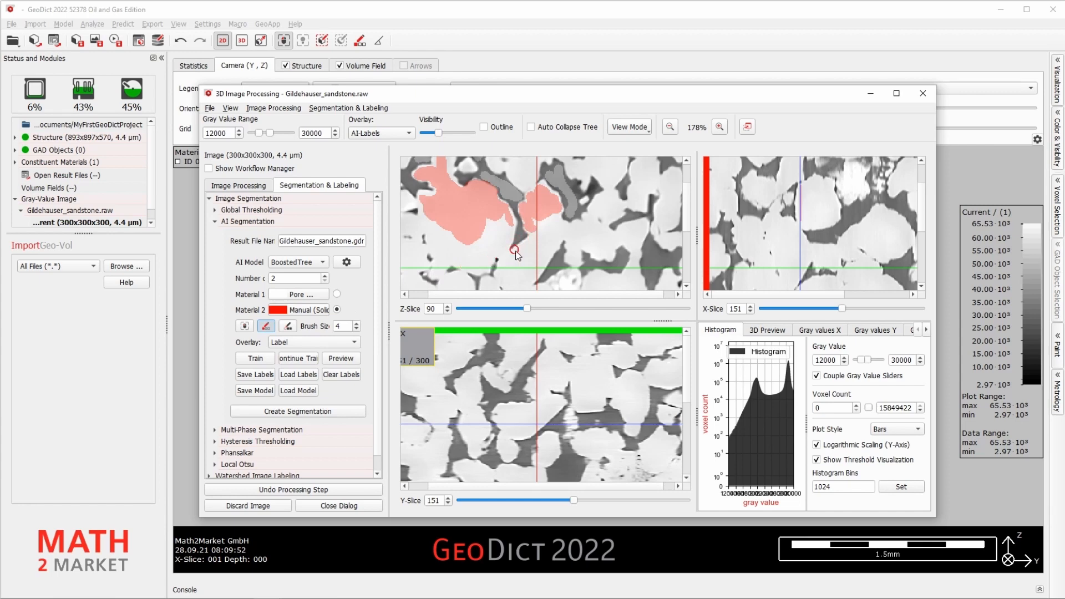
{"action": "left_click_drag", "start_coordinate": [512, 253], "coordinate": [529, 243]}
Step: Enlarge the slices to 362%, set the brush size to 1 and label the narrow tip of the elongated pore as Pore
{"action": "left_click", "coordinate": [244, 326]}
{"action": "scroll", "coordinate": [531, 228], "scroll_direction": "up", "scroll_amount": 2}
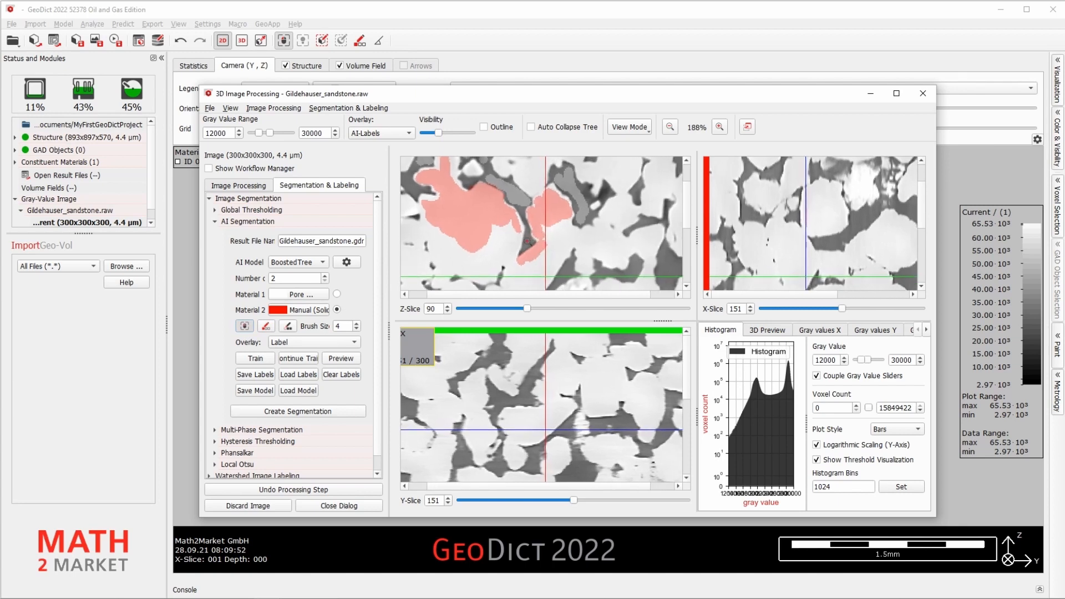
{"action": "left_click_drag", "start_coordinate": [562, 264], "coordinate": [529, 198]}
{"action": "scroll", "coordinate": [587, 249], "scroll_direction": "up", "scroll_amount": 2}
{"action": "left_click_drag", "start_coordinate": [587, 249], "coordinate": [538, 238]}
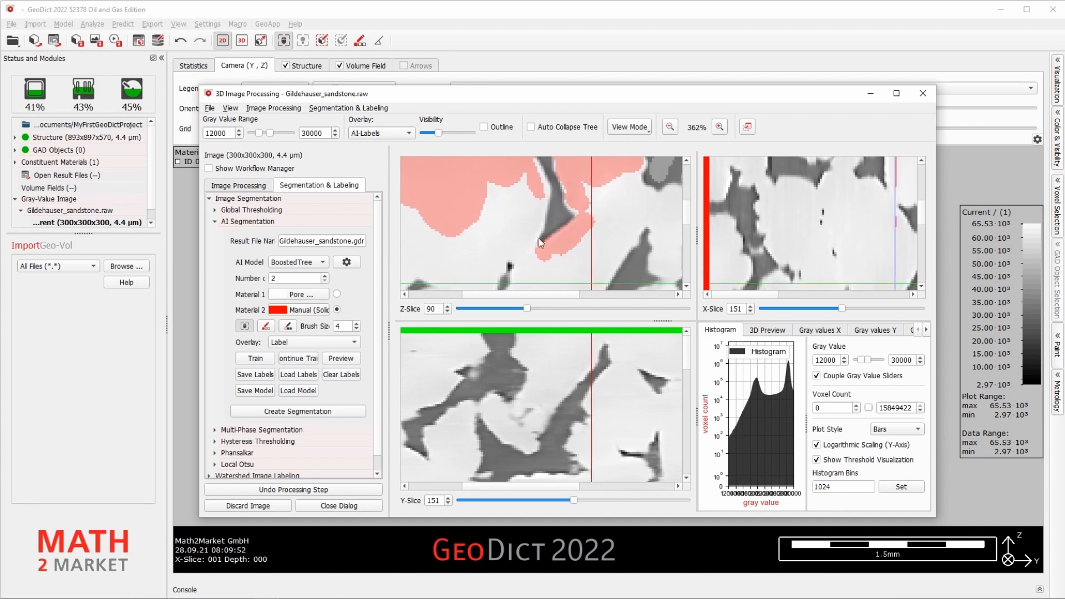
{"action": "left_click", "coordinate": [357, 329]}
{"action": "left_click", "coordinate": [337, 294]}
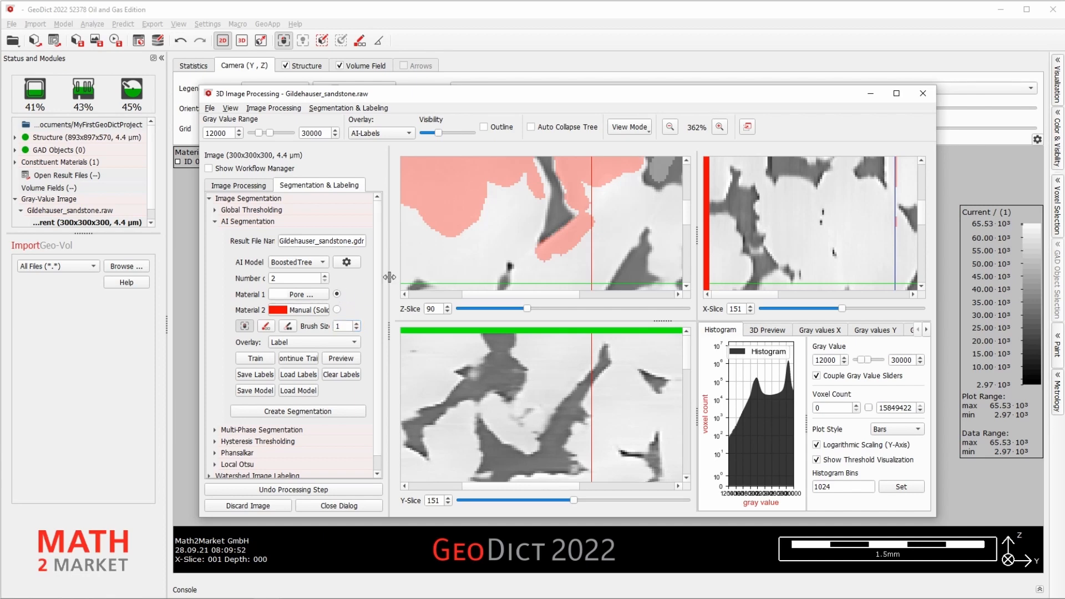
{"action": "left_click", "coordinate": [266, 327]}
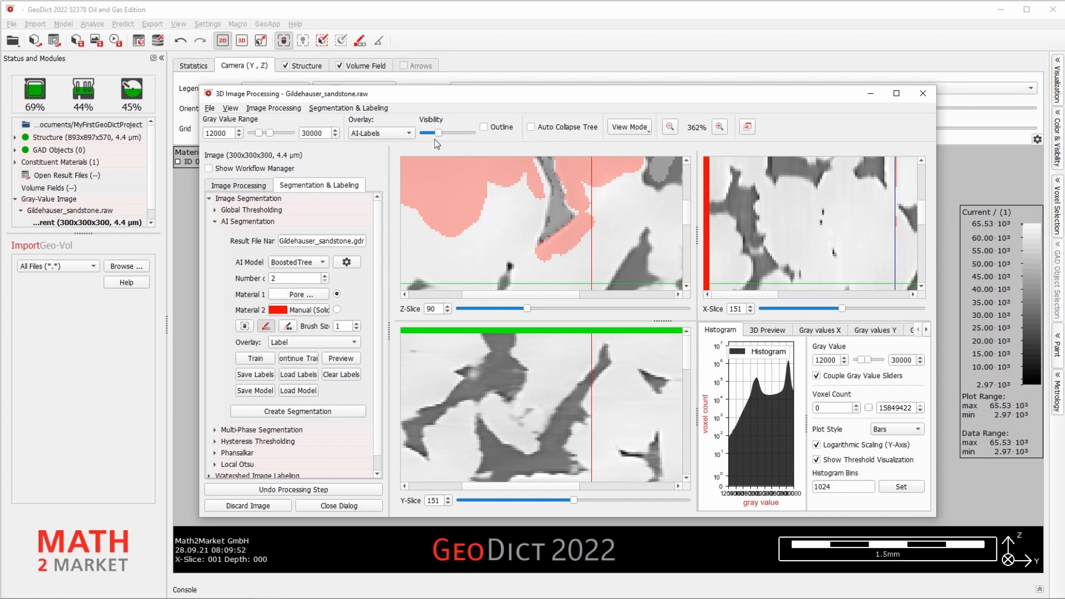
Step: Continue training the model with the added labels and preview the updated segmentation, examining the elongated pore's tip up close
{"action": "left_click", "coordinate": [244, 326]}
{"action": "scroll", "coordinate": [496, 160], "scroll_direction": "down", "scroll_amount": 1}
{"action": "scroll", "coordinate": [496, 161], "scroll_direction": "down", "scroll_amount": 8}
{"action": "scroll", "coordinate": [503, 253], "scroll_direction": "down", "scroll_amount": 1}
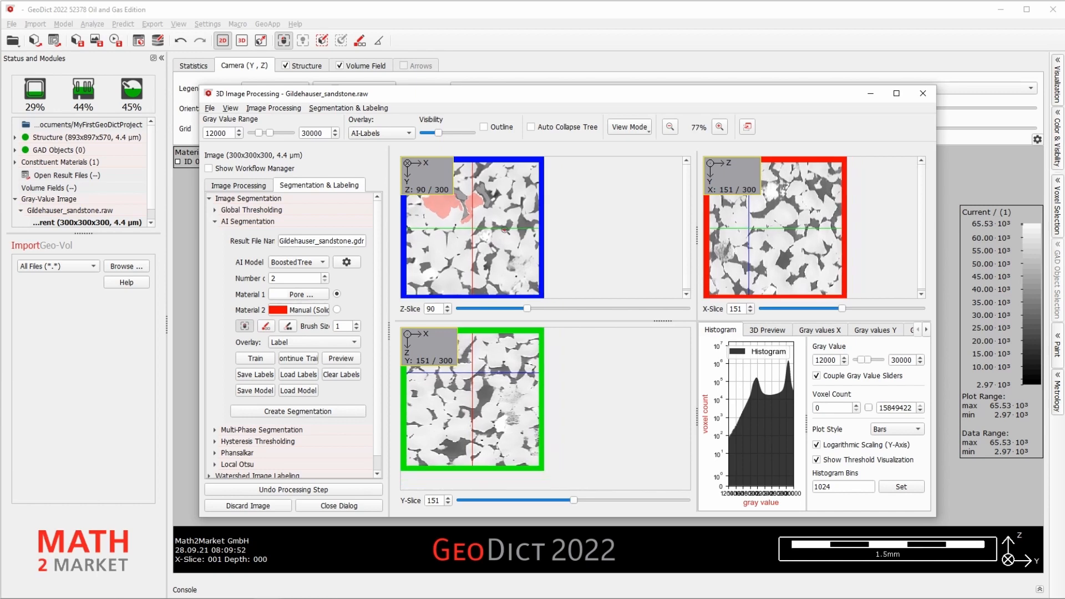
{"action": "left_click", "coordinate": [293, 360]}
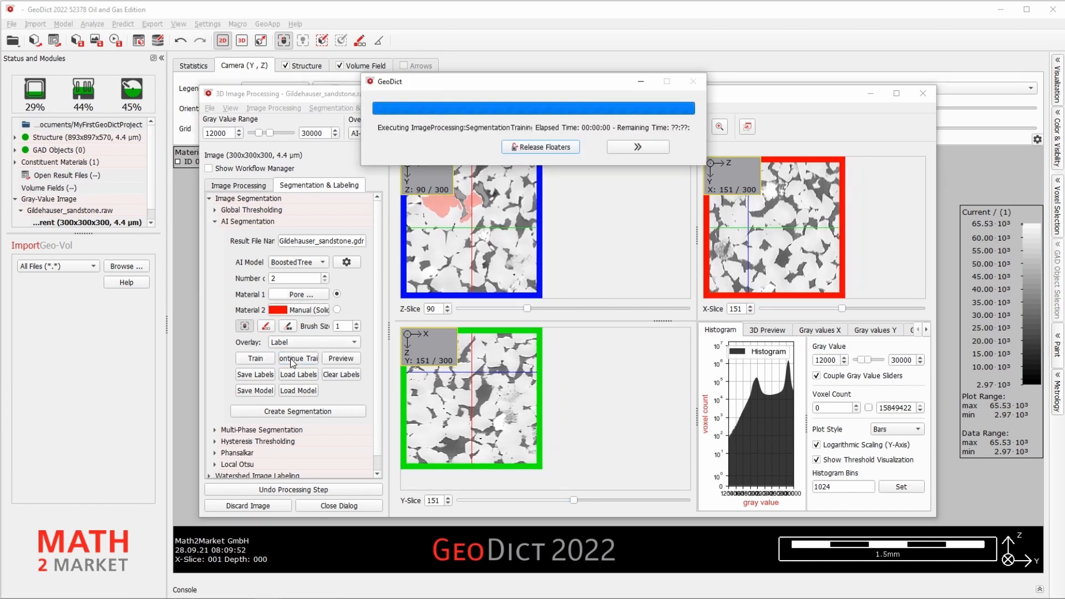
{"action": "left_click", "coordinate": [343, 358]}
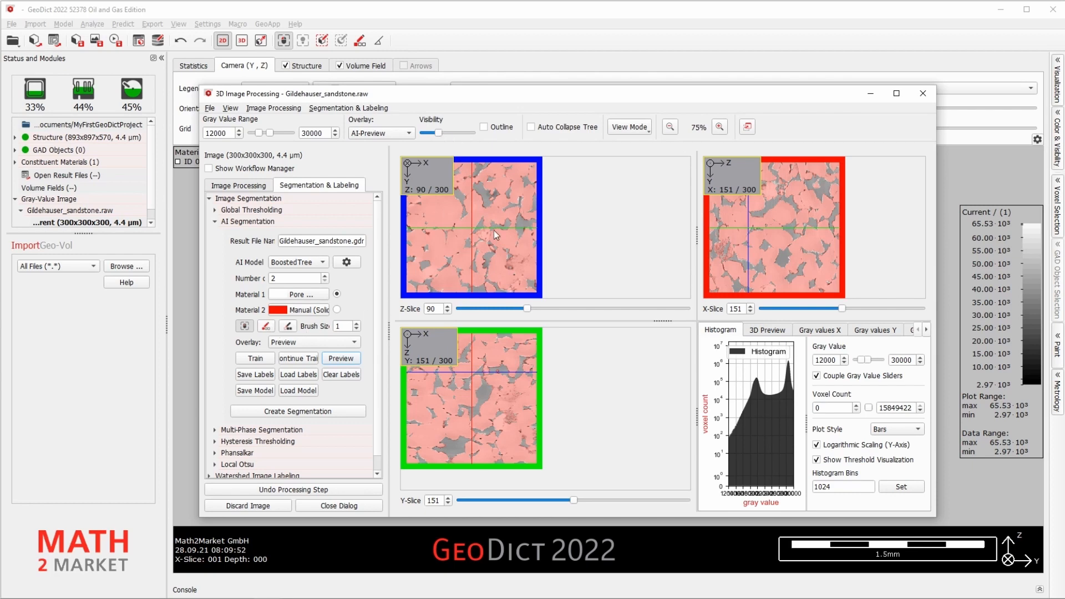
{"action": "scroll", "coordinate": [512, 265], "scroll_direction": "up", "scroll_amount": 3}
{"action": "scroll", "coordinate": [511, 265], "scroll_direction": "up", "scroll_amount": 8}
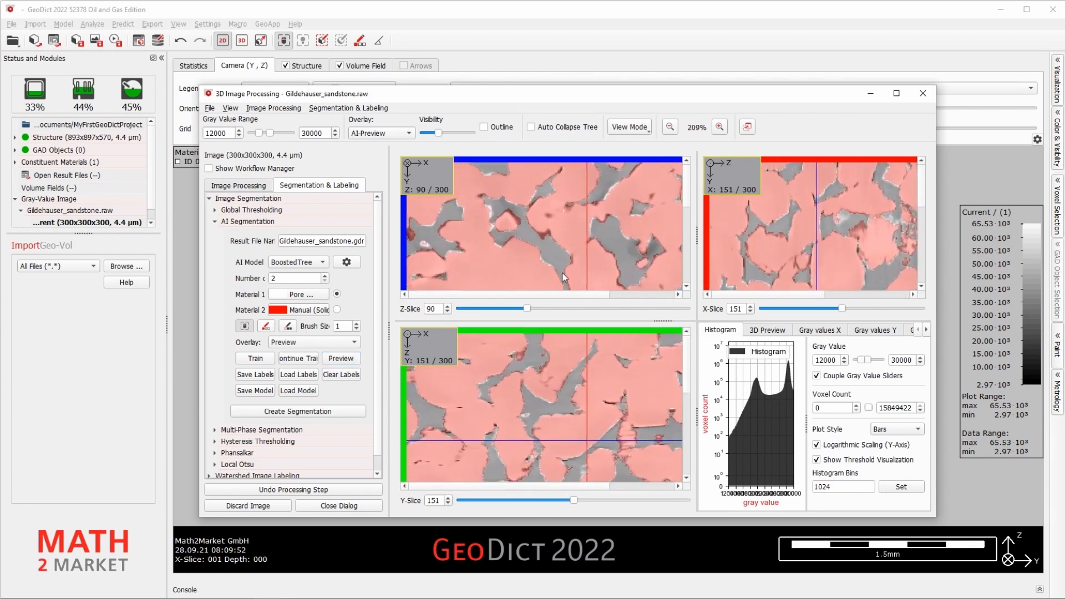
{"action": "mouse_move", "coordinate": [592, 253]}
{"action": "left_mouse_down"}
{"action": "mouse_move", "coordinate": [526, 239]}
{"action": "mouse_move", "coordinate": [519, 228]}
{"action": "mouse_move", "coordinate": [544, 231]}
{"action": "left_mouse_up"}
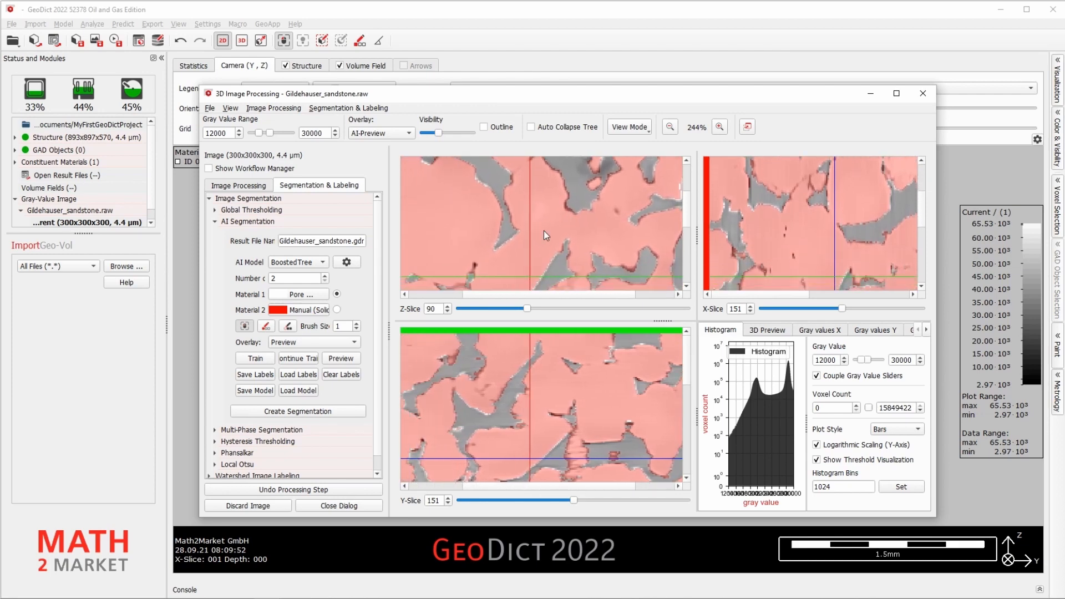
Step: On the labels overlay, paint the small enclosed grain and the adjoining grain's edge as Material 2 and the dark area around them as Pore
{"action": "mouse_move", "coordinate": [592, 200]}
{"action": "left_mouse_down"}
{"action": "mouse_move", "coordinate": [565, 222]}
{"action": "mouse_move", "coordinate": [571, 215]}
{"action": "left_mouse_up"}
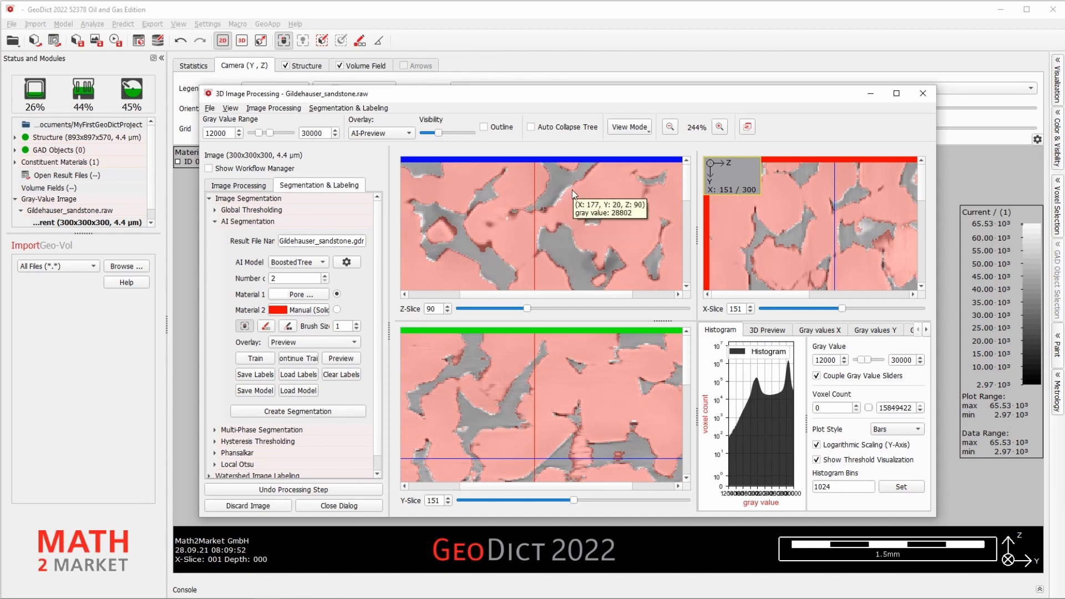
{"action": "scroll", "coordinate": [452, 239], "scroll_direction": "up", "scroll_amount": 2}
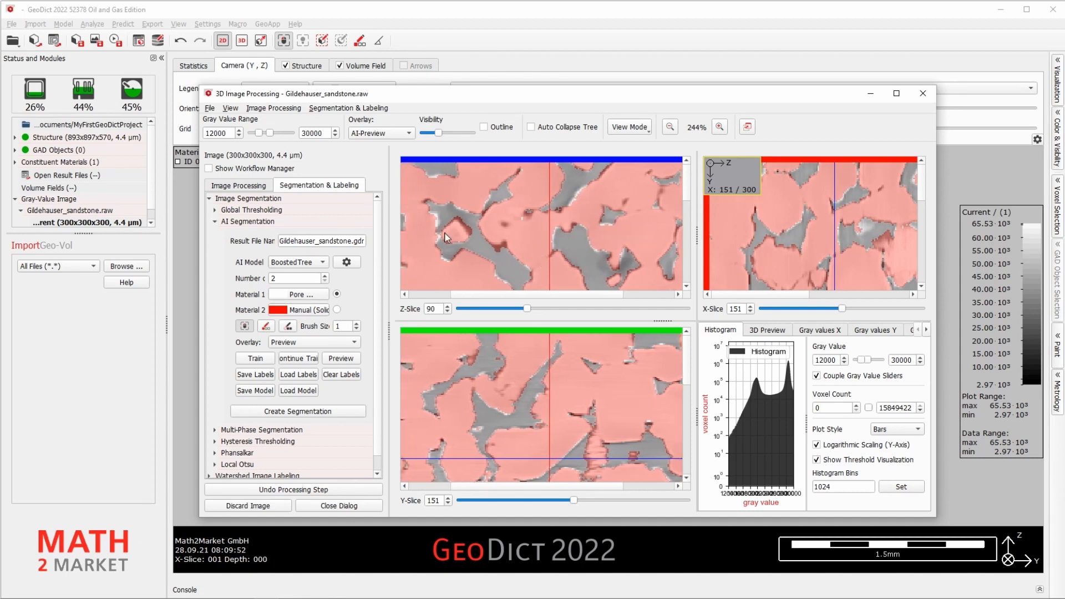
{"action": "scroll", "coordinate": [458, 242], "scroll_direction": "up", "scroll_amount": 1}
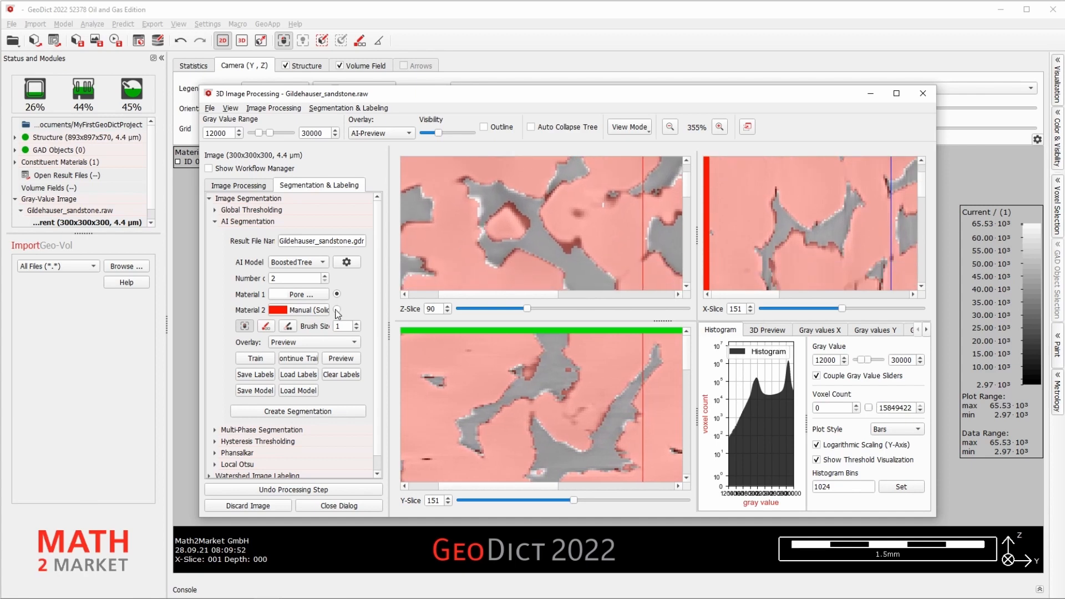
{"action": "left_click", "coordinate": [265, 325]}
{"action": "left_click", "coordinate": [314, 342]}
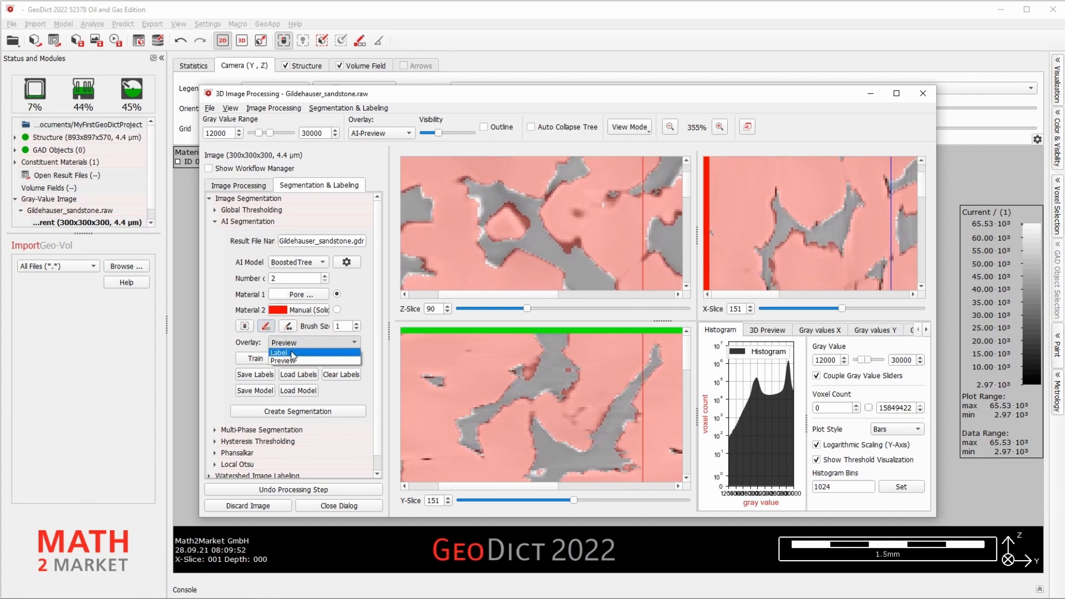
{"action": "left_click", "coordinate": [293, 353]}
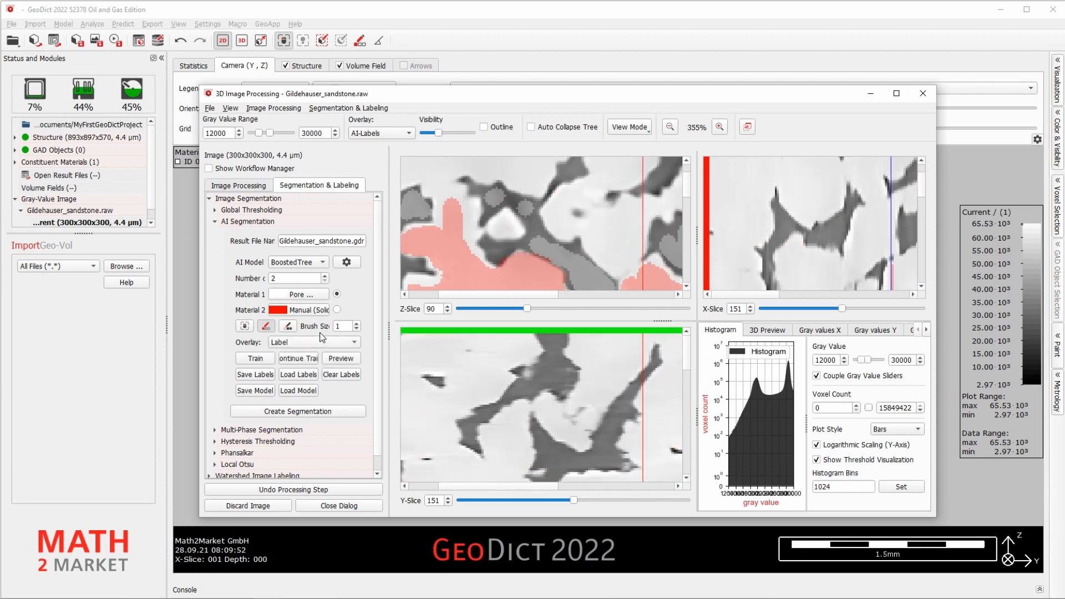
{"action": "left_click", "coordinate": [337, 309]}
{"action": "mouse_move", "coordinate": [475, 201]}
{"action": "left_mouse_down"}
{"action": "mouse_move", "coordinate": [477, 230]}
{"action": "mouse_move", "coordinate": [506, 219]}
{"action": "mouse_move", "coordinate": [477, 223]}
{"action": "mouse_move", "coordinate": [457, 193]}
{"action": "mouse_move", "coordinate": [459, 203]}
{"action": "left_mouse_up"}
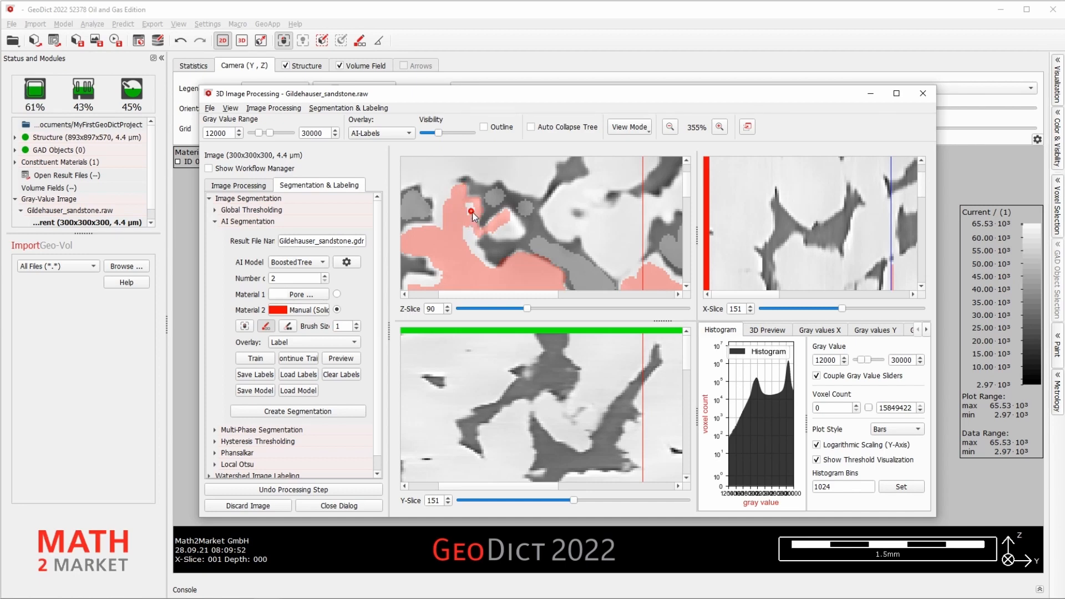
{"action": "left_click_drag", "start_coordinate": [477, 252], "coordinate": [464, 235]}
{"action": "mouse_move", "coordinate": [518, 233]}
{"action": "left_mouse_down"}
{"action": "mouse_move", "coordinate": [515, 219]}
{"action": "mouse_move", "coordinate": [510, 231]}
{"action": "left_mouse_up"}
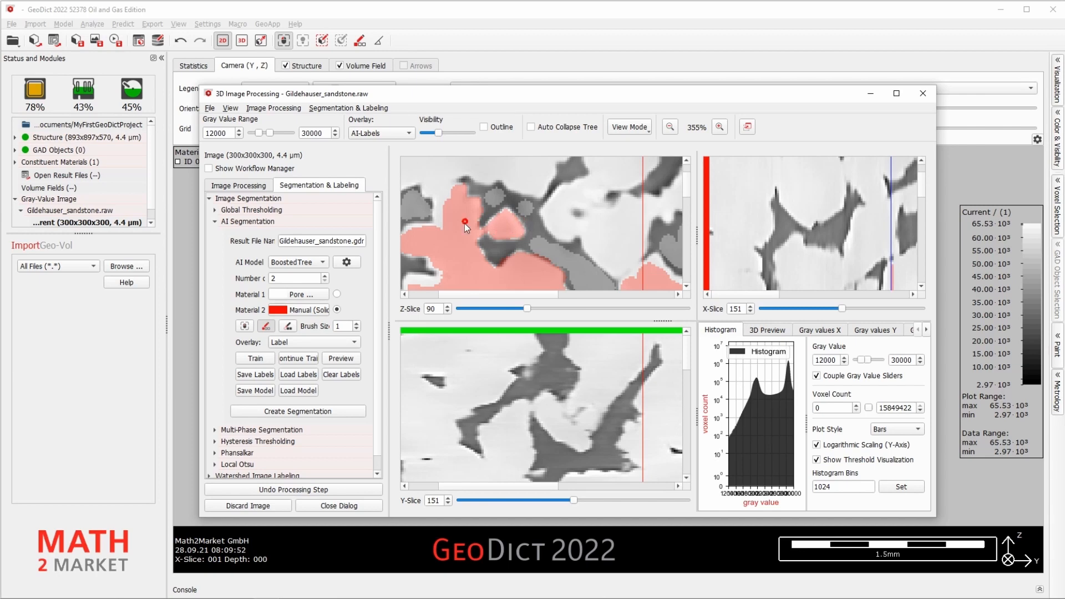
{"action": "left_click", "coordinate": [337, 294]}
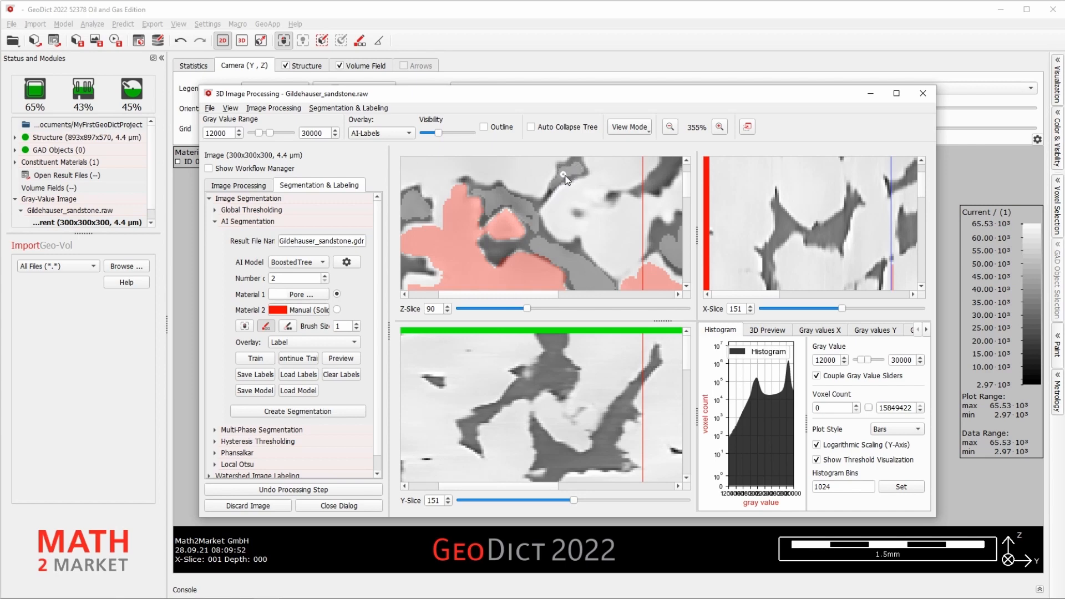
Step: Continue training the model with the labels around the small enclosed grain and preview the updated segmentation
{"action": "left_click", "coordinate": [245, 326]}
{"action": "scroll", "coordinate": [567, 253], "scroll_direction": "down", "scroll_amount": 4}
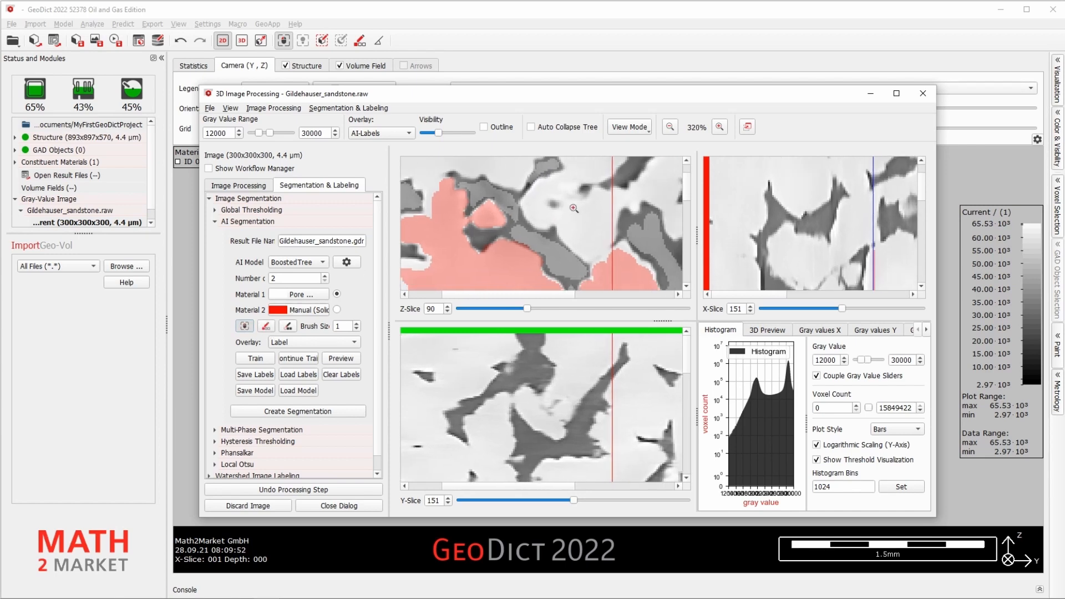
{"action": "scroll", "coordinate": [567, 252], "scroll_direction": "down", "scroll_amount": 6}
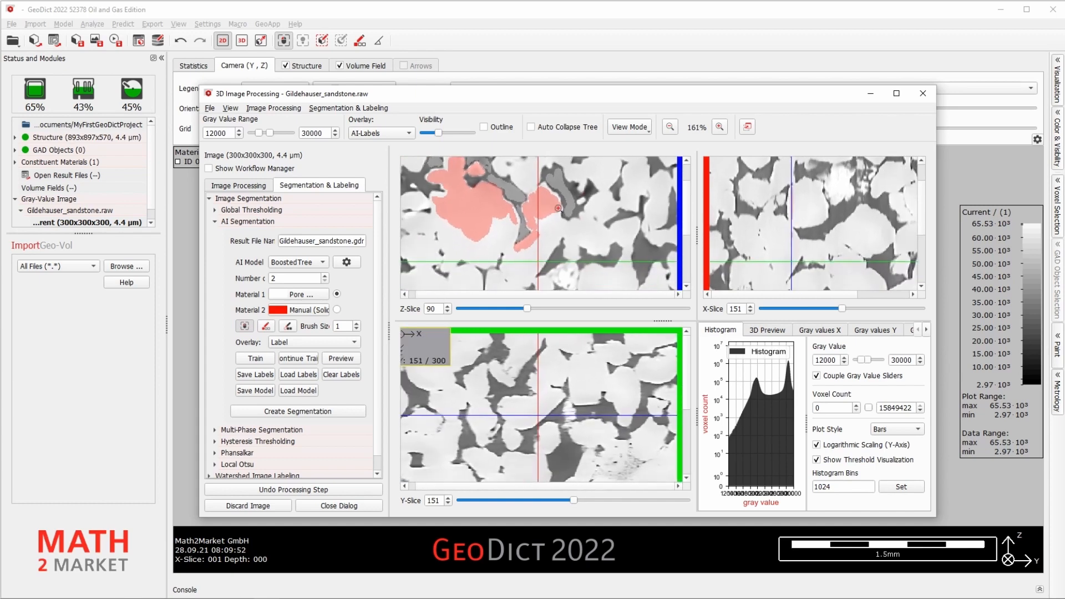
{"action": "scroll", "coordinate": [546, 255], "scroll_direction": "down", "scroll_amount": 5}
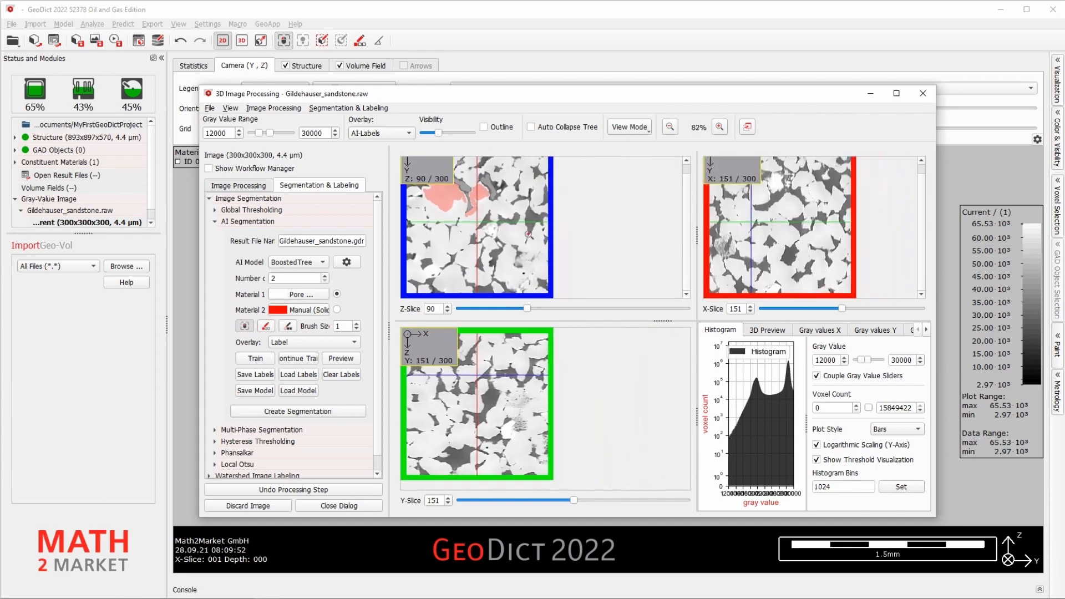
{"action": "left_click", "coordinate": [309, 361]}
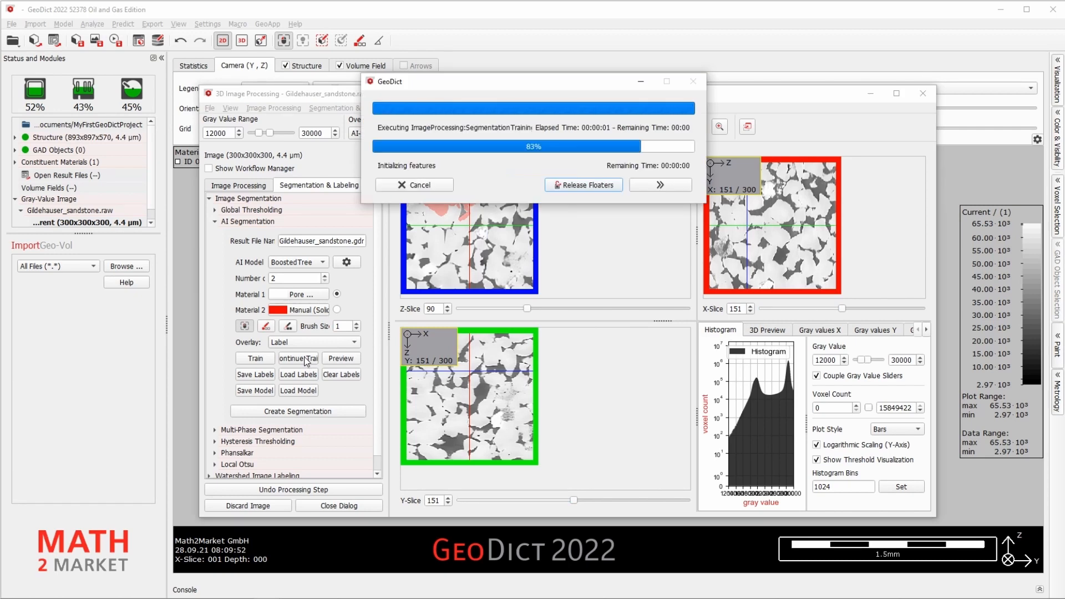
{"action": "left_click", "coordinate": [334, 359]}
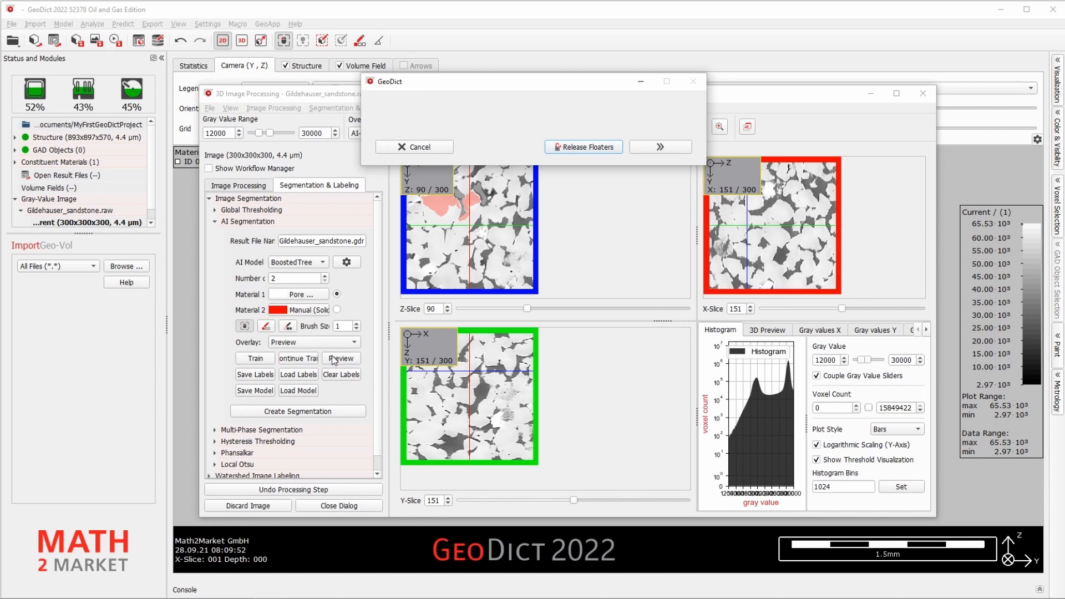
{"action": "scroll", "coordinate": [510, 228], "scroll_direction": "up", "scroll_amount": 5}
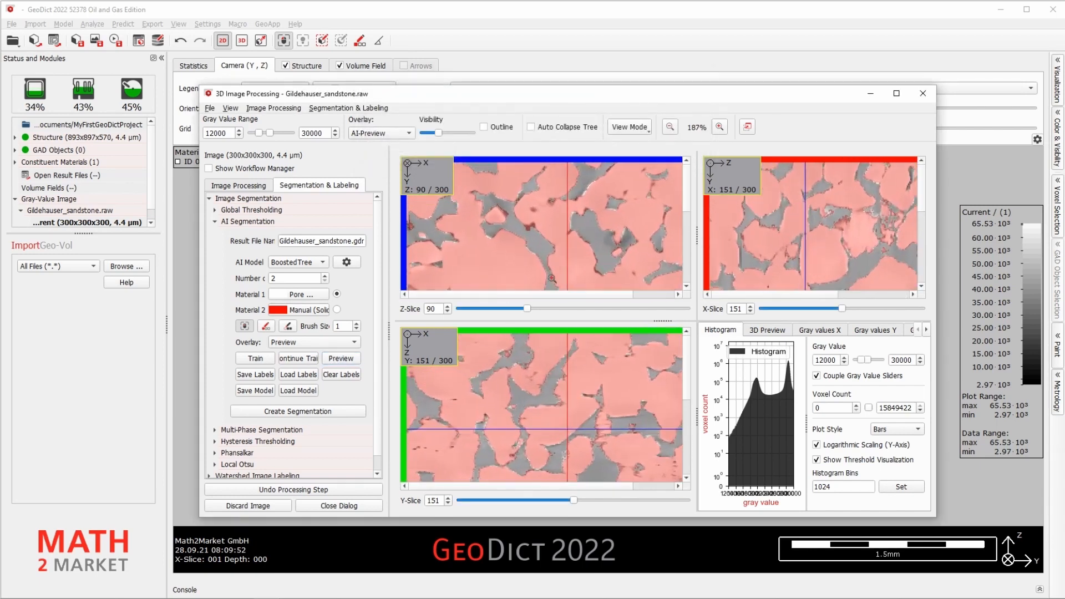
Step: On the labels overlay, label the grains on both sides of the narrow slanted pore as Material 2 and the pore's interior as Pore
{"action": "scroll", "coordinate": [585, 249], "scroll_direction": "up", "scroll_amount": 1}
{"action": "left_click_drag", "start_coordinate": [585, 250], "coordinate": [488, 231]}
{"action": "scroll", "coordinate": [517, 216], "scroll_direction": "up", "scroll_amount": 2}
{"action": "scroll", "coordinate": [541, 183], "scroll_direction": "up", "scroll_amount": 1}
{"action": "scroll", "coordinate": [541, 201], "scroll_direction": "up", "scroll_amount": 1}
{"action": "left_click", "coordinate": [337, 309]}
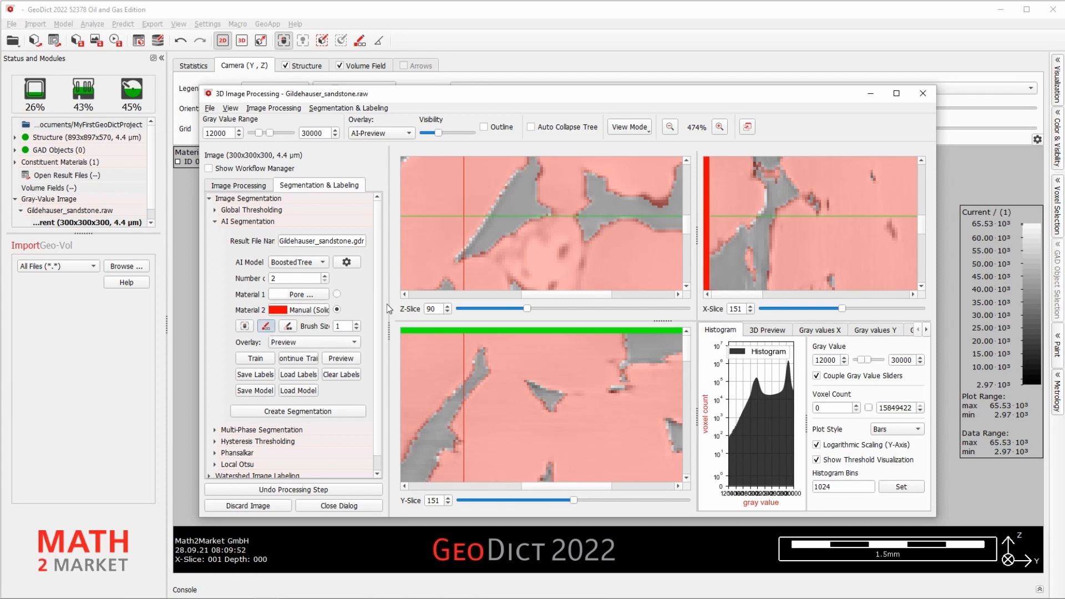
{"action": "left_click", "coordinate": [312, 343]}
{"action": "left_click", "coordinate": [283, 353]}
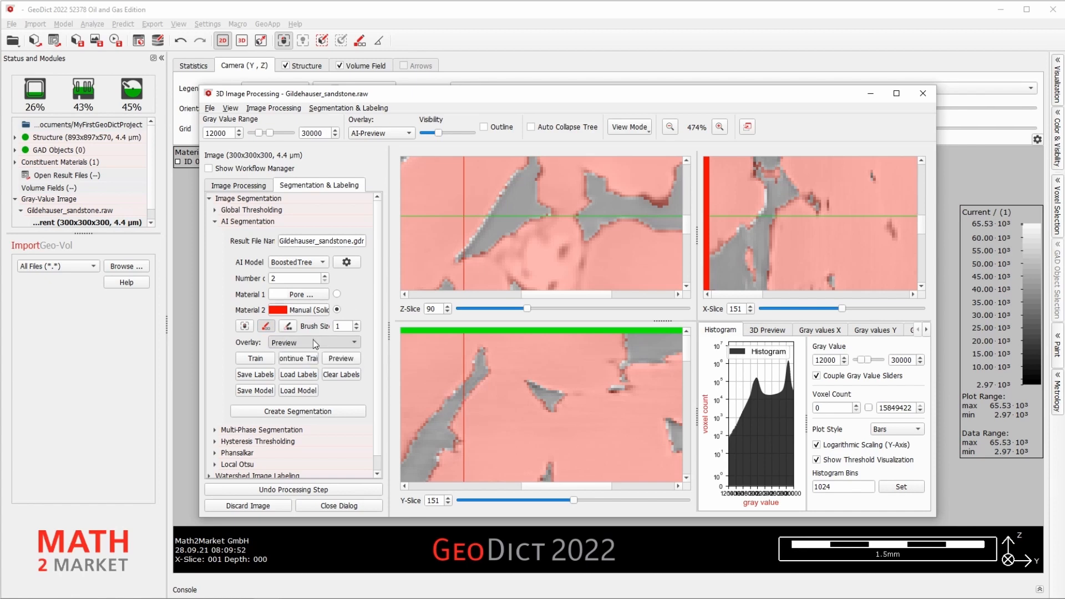
{"action": "mouse_move", "coordinate": [458, 244]}
{"action": "left_mouse_down"}
{"action": "mouse_move", "coordinate": [450, 256]}
{"action": "mouse_move", "coordinate": [509, 168]}
{"action": "left_mouse_up"}
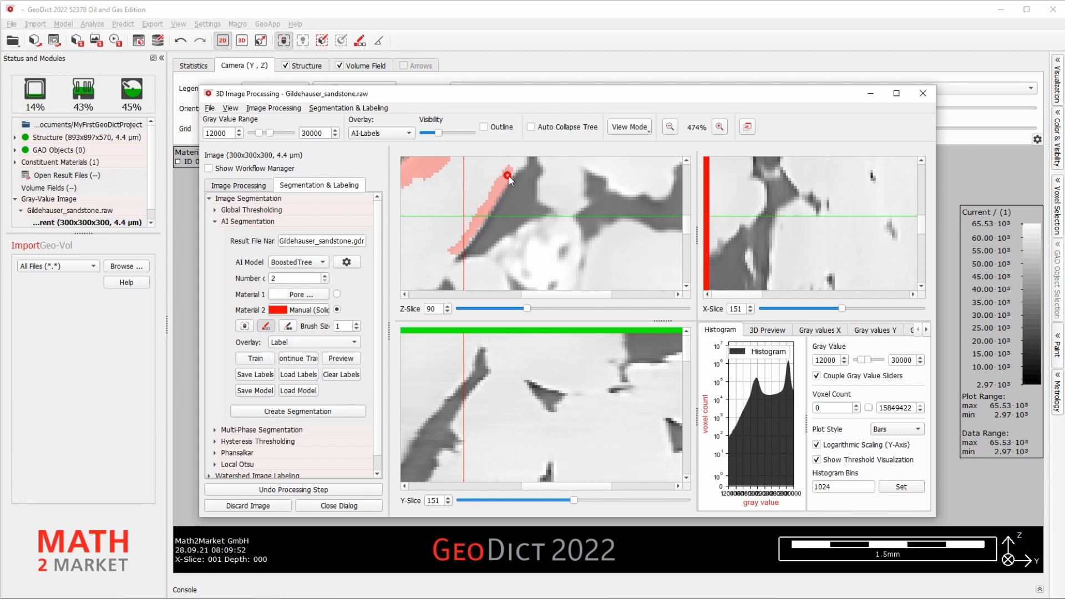
{"action": "mouse_move", "coordinate": [496, 194]}
{"action": "left_mouse_down"}
{"action": "mouse_move", "coordinate": [444, 255]}
{"action": "mouse_move", "coordinate": [480, 195]}
{"action": "left_mouse_up"}
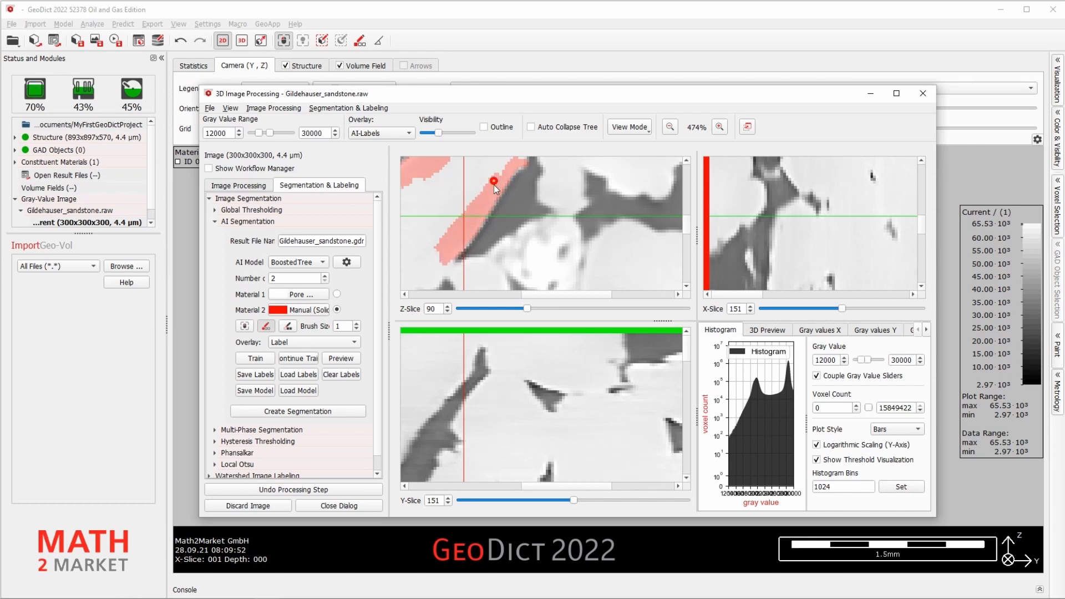
{"action": "mouse_move", "coordinate": [541, 193]}
{"action": "left_mouse_down"}
{"action": "mouse_move", "coordinate": [551, 167]}
{"action": "mouse_move", "coordinate": [480, 244]}
{"action": "left_mouse_up"}
{"action": "left_click", "coordinate": [337, 294]}
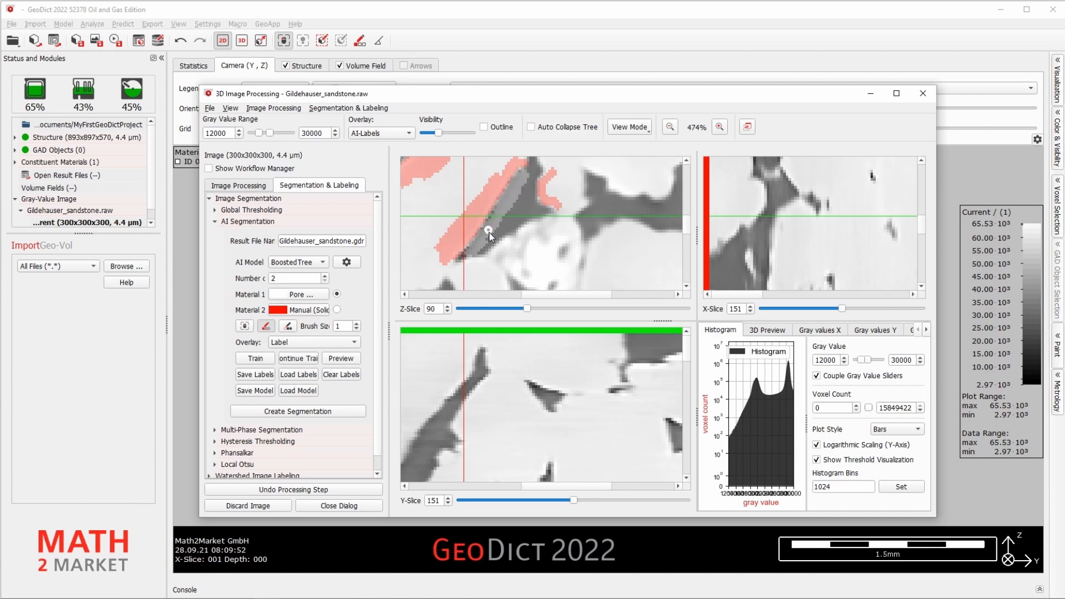
Step: Continue training the model with the slanted pore's labels and preview the segmentation again
{"action": "left_click", "coordinate": [250, 327]}
{"action": "scroll", "coordinate": [547, 270], "scroll_direction": "down", "scroll_amount": 8}
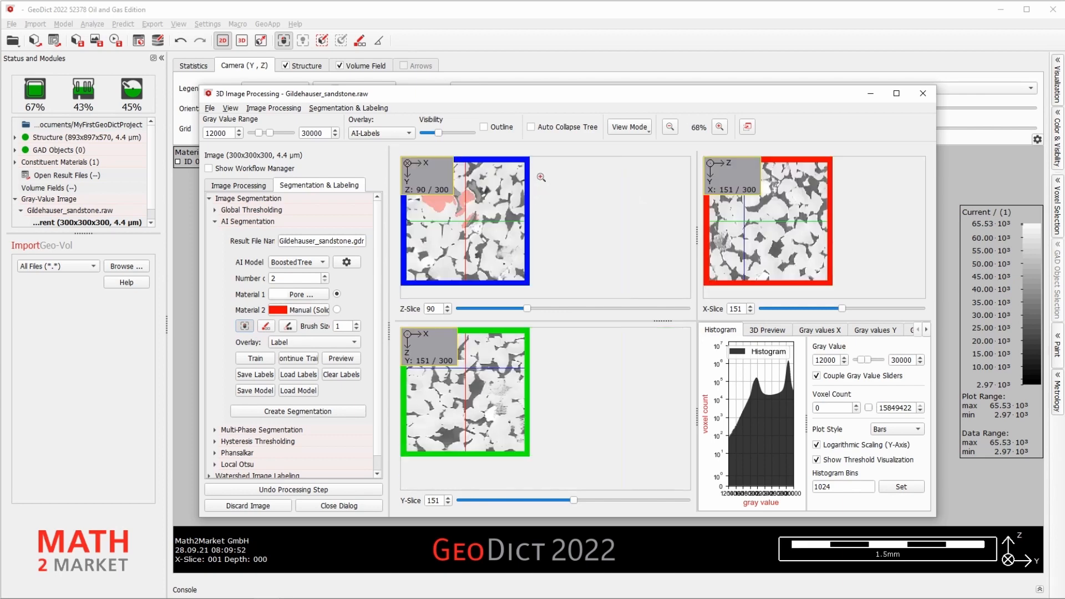
{"action": "scroll", "coordinate": [478, 235], "scroll_direction": "up", "scroll_amount": 2}
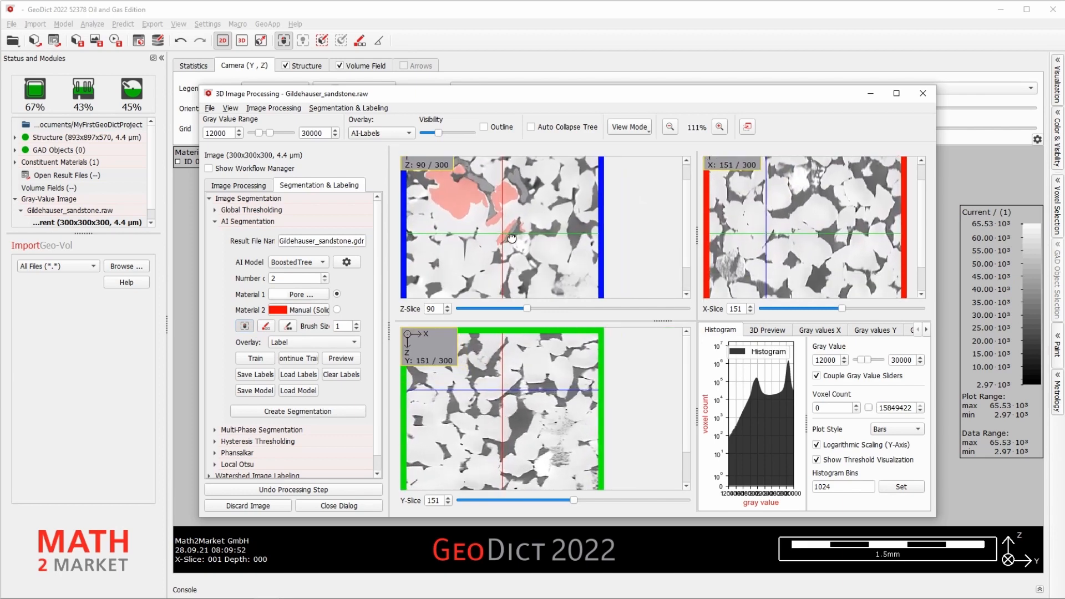
{"action": "left_click", "coordinate": [287, 361]}
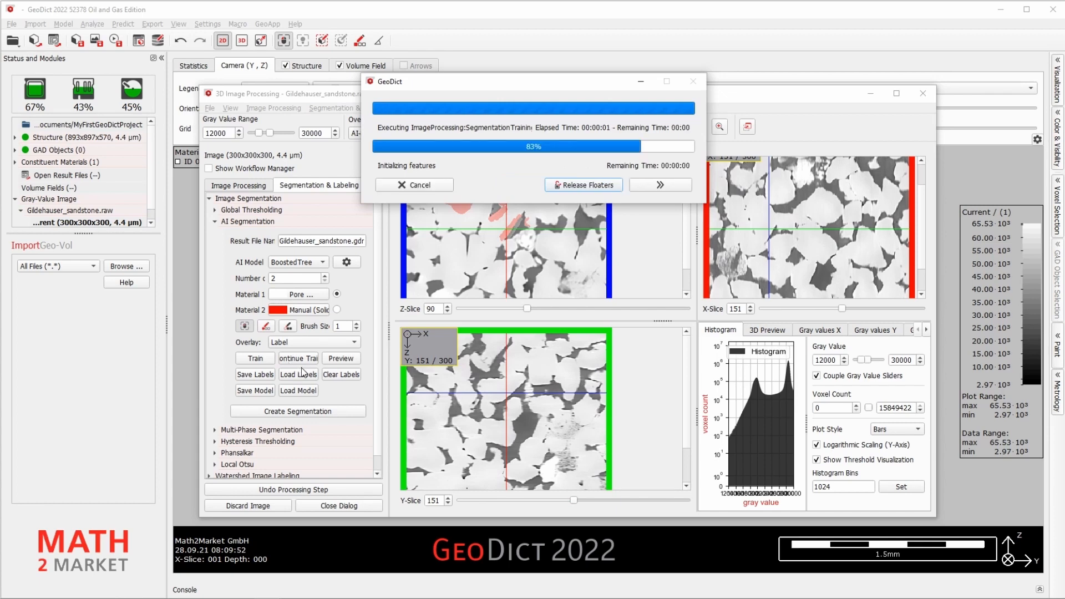
{"action": "left_click", "coordinate": [336, 360]}
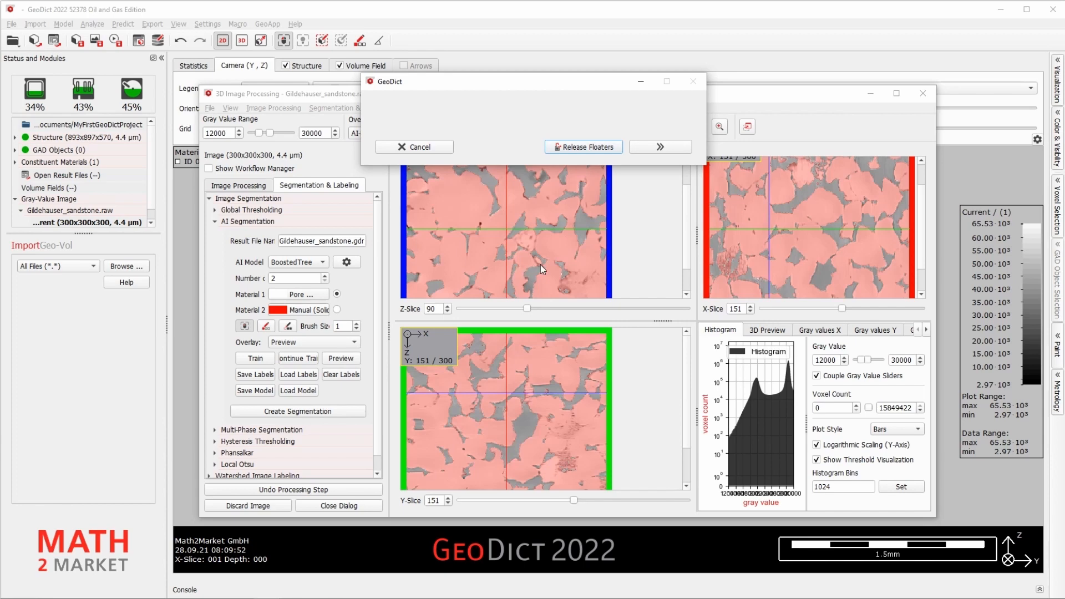
Step: Create the segmentation of the whole image with the trained model, using the result file Gildehauser_sandstone.gdr
{"action": "scroll", "coordinate": [527, 261], "scroll_direction": "down", "scroll_amount": 2}
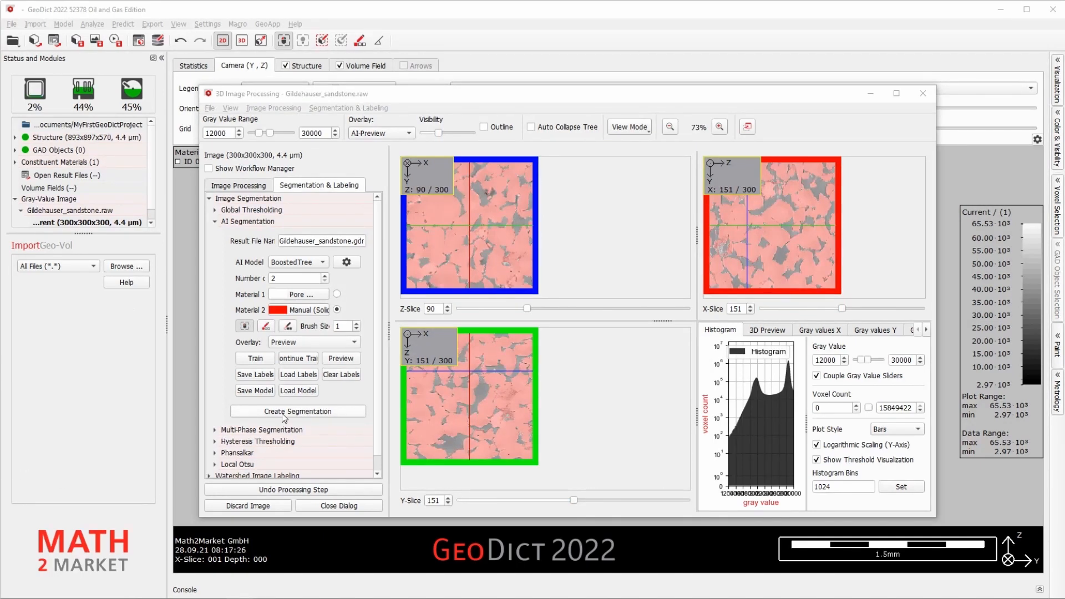
{"action": "left_click", "coordinate": [283, 411]}
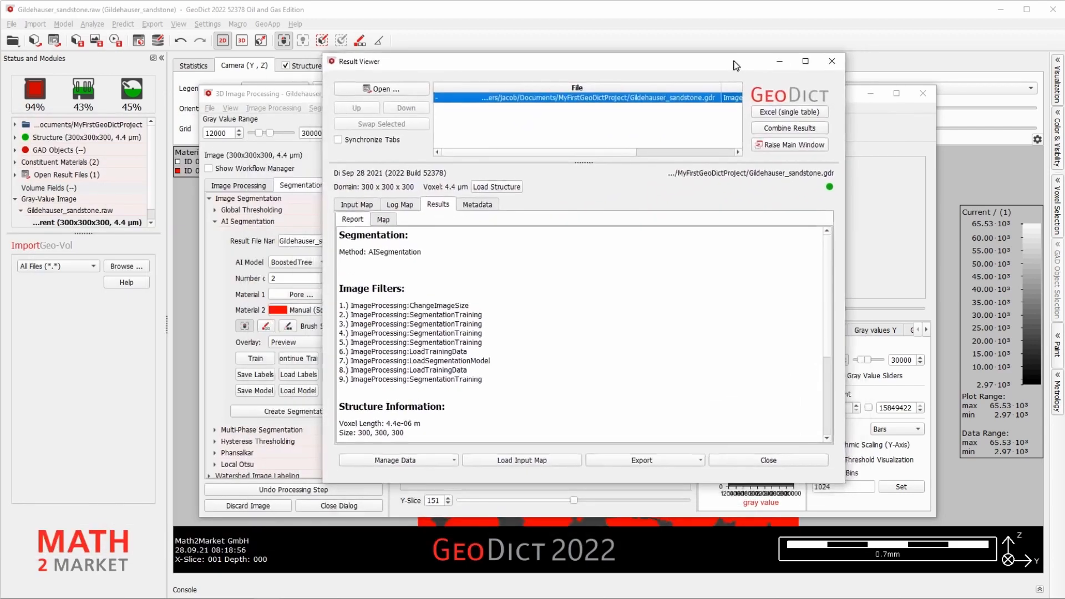
{"action": "left_click_drag", "start_coordinate": [735, 65], "coordinate": [701, 60]}
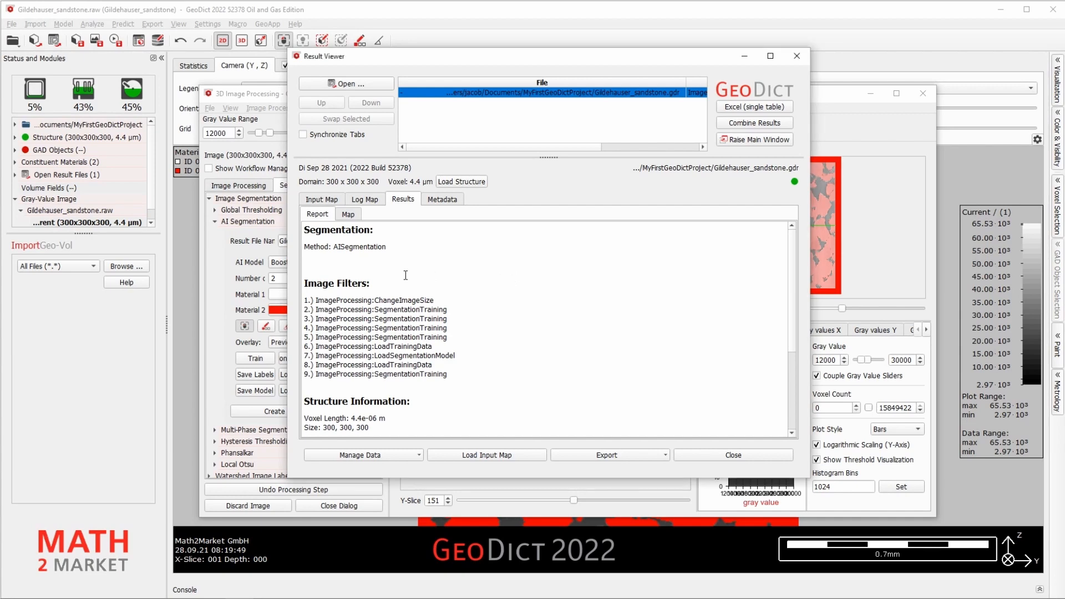
Step: Examine the segmentation report's structure information, porosity, constituent materials, volume fractions and applied image filters
{"action": "scroll", "coordinate": [399, 285], "scroll_direction": "down", "scroll_amount": 5}
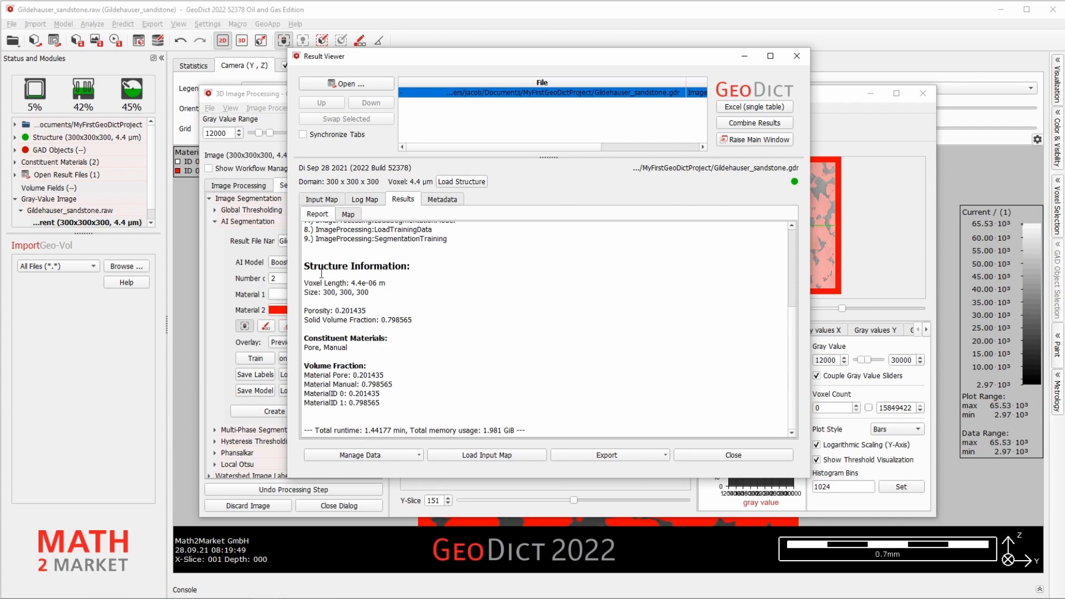
{"action": "triple_click", "coordinate": [398, 260]}
{"action": "left_click_drag", "start_coordinate": [413, 268], "coordinate": [413, 319]}
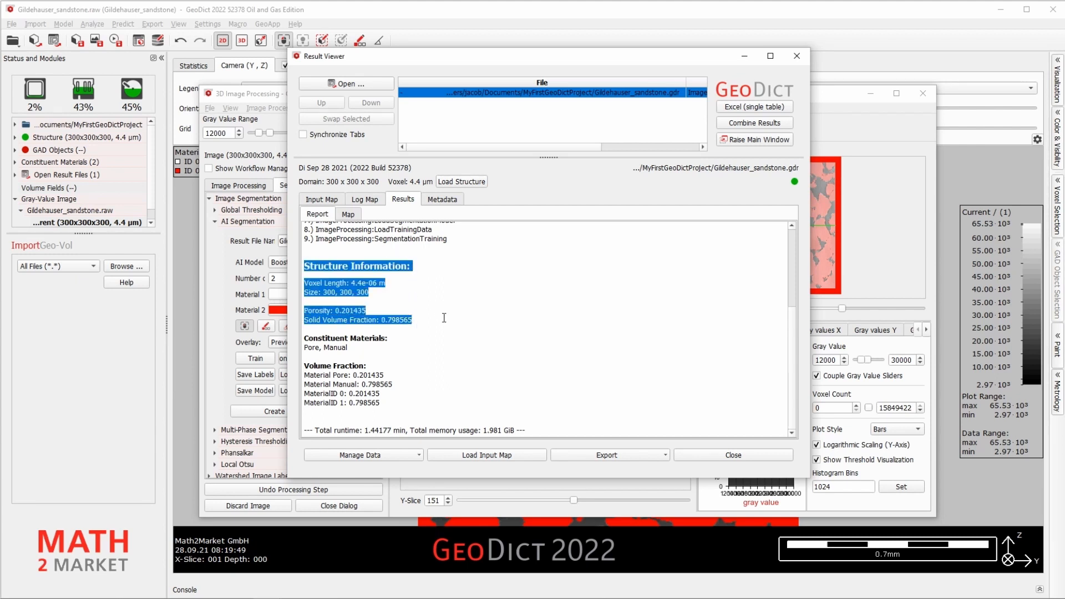
{"action": "left_click", "coordinate": [306, 337]}
{"action": "left_click_drag", "start_coordinate": [306, 337], "coordinate": [389, 338]}
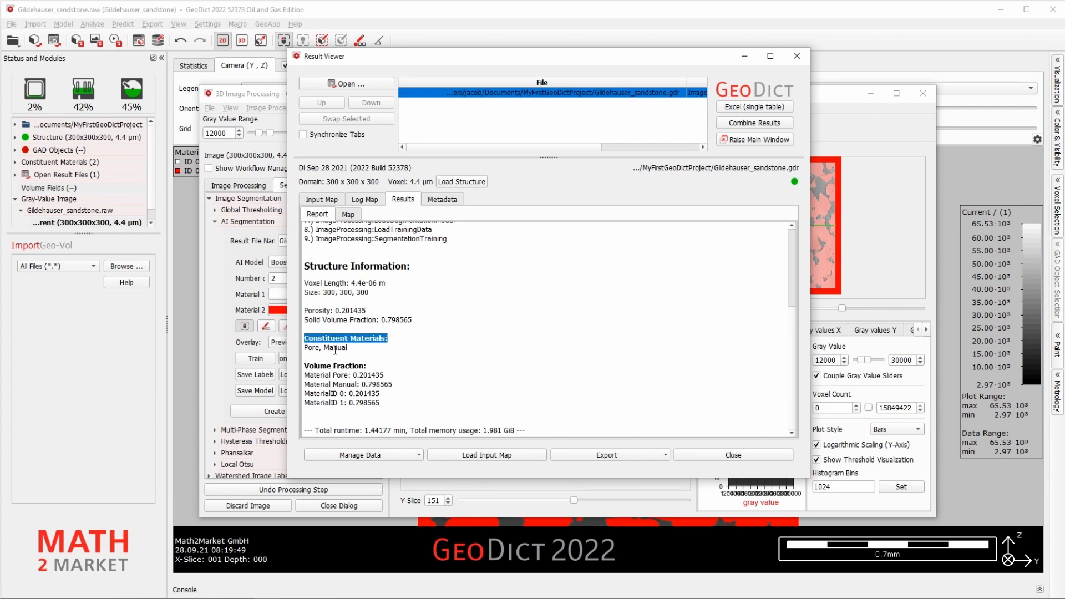
{"action": "double_click", "coordinate": [312, 348]}
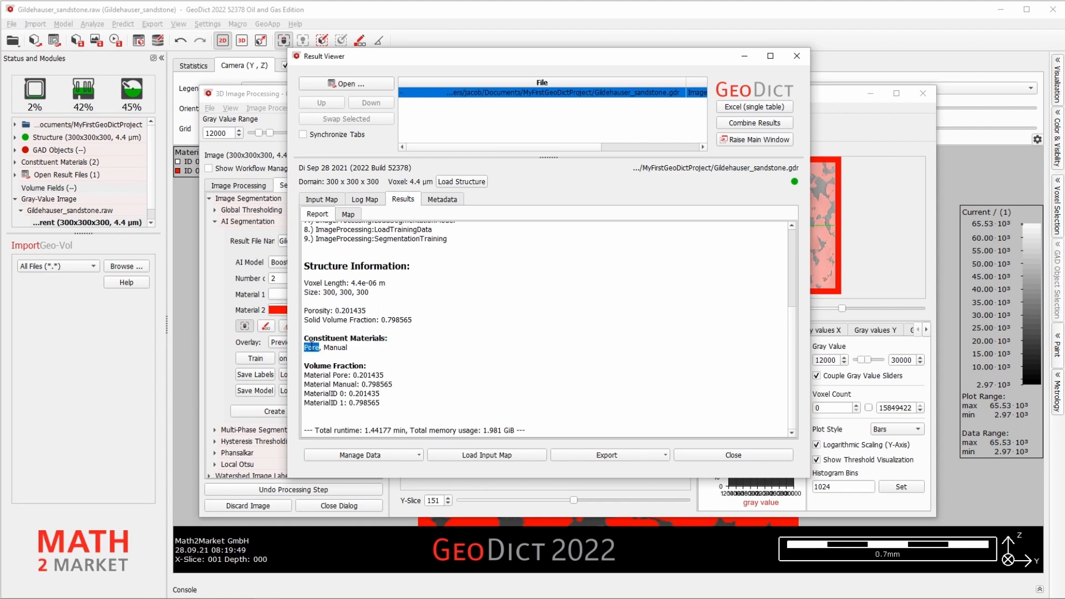
{"action": "double_click", "coordinate": [336, 348]}
{"action": "left_click", "coordinate": [340, 351]}
{"action": "left_click_drag", "start_coordinate": [304, 365], "coordinate": [401, 434]}
{"action": "left_click", "coordinate": [412, 385]}
{"action": "left_click", "coordinate": [402, 434]}
{"action": "scroll", "coordinate": [383, 386], "scroll_direction": "up", "scroll_amount": 4}
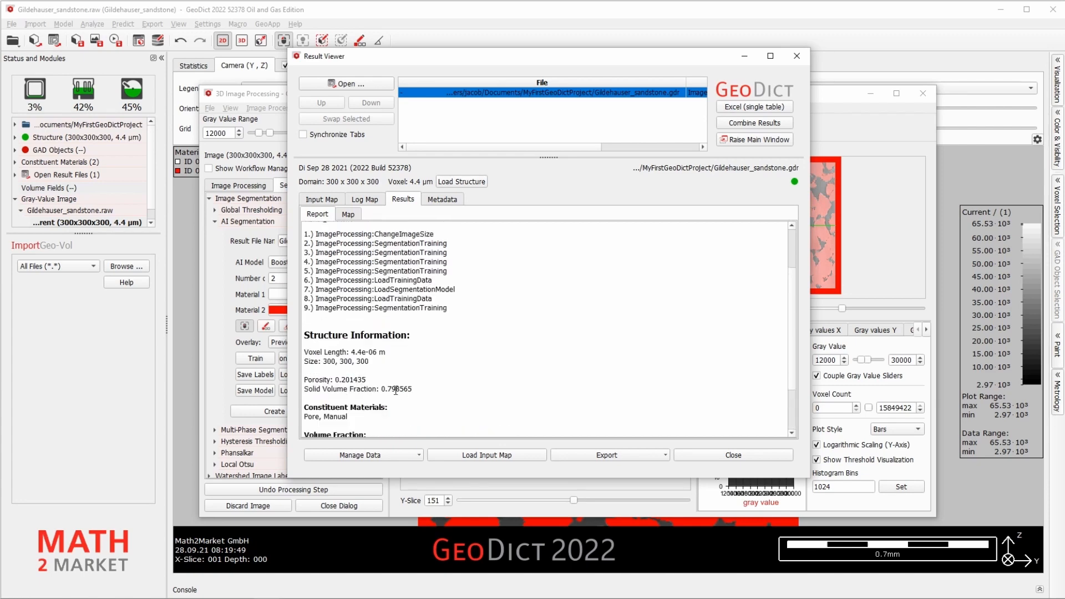
{"action": "scroll", "coordinate": [461, 273], "scroll_direction": "up", "scroll_amount": 1}
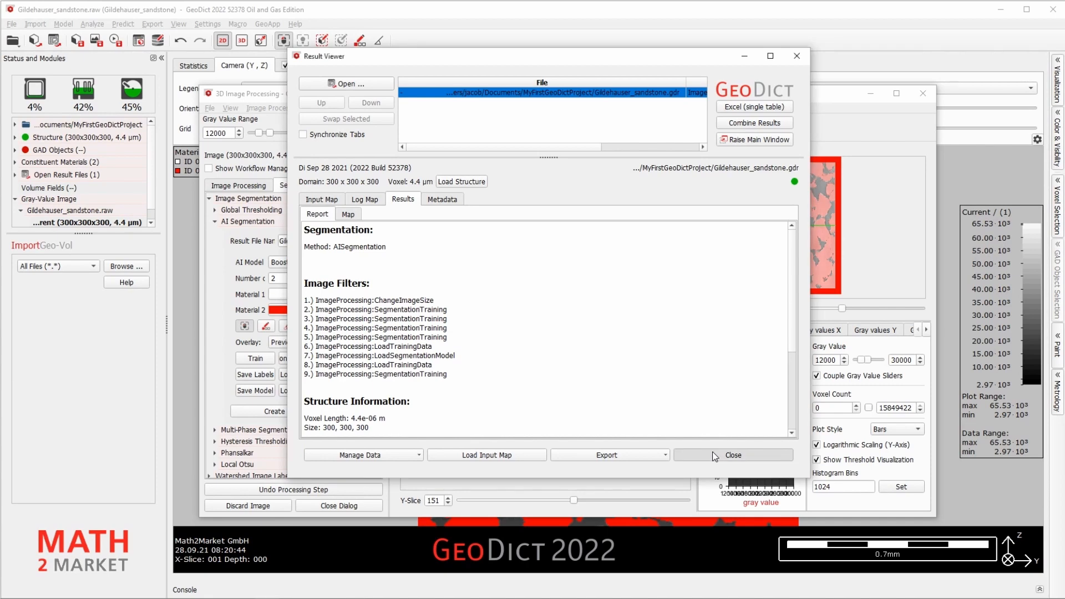
Step: Close the segmentation report and the 3D Image Processing dialog to show the segmented structure in the main view
{"action": "left_click", "coordinate": [714, 455]}
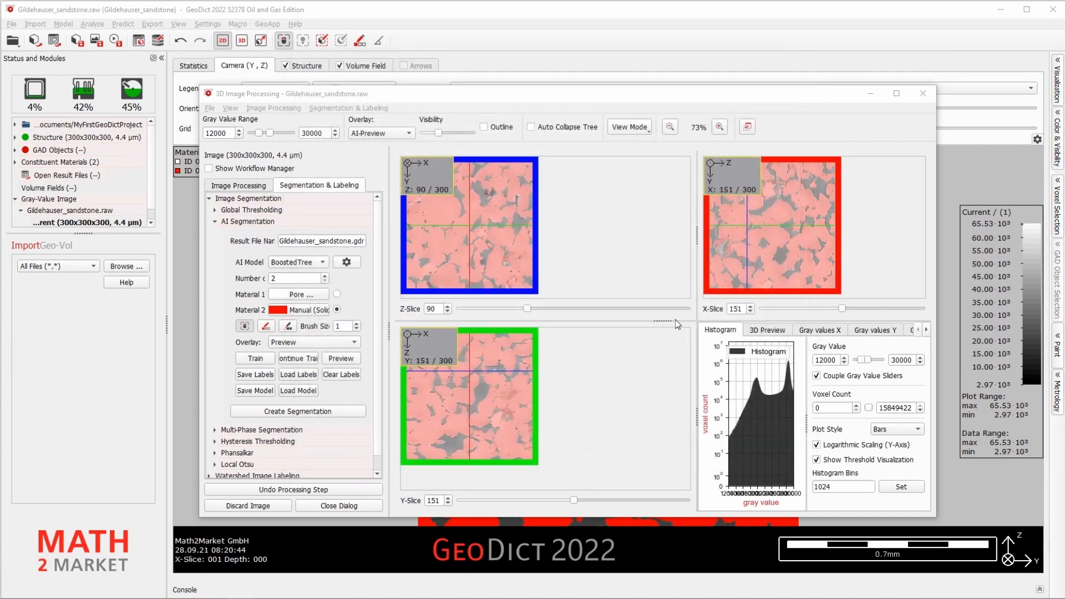
{"action": "left_click", "coordinate": [544, 95]}
{"action": "left_click_drag", "start_coordinate": [543, 92], "coordinate": [522, 85]}
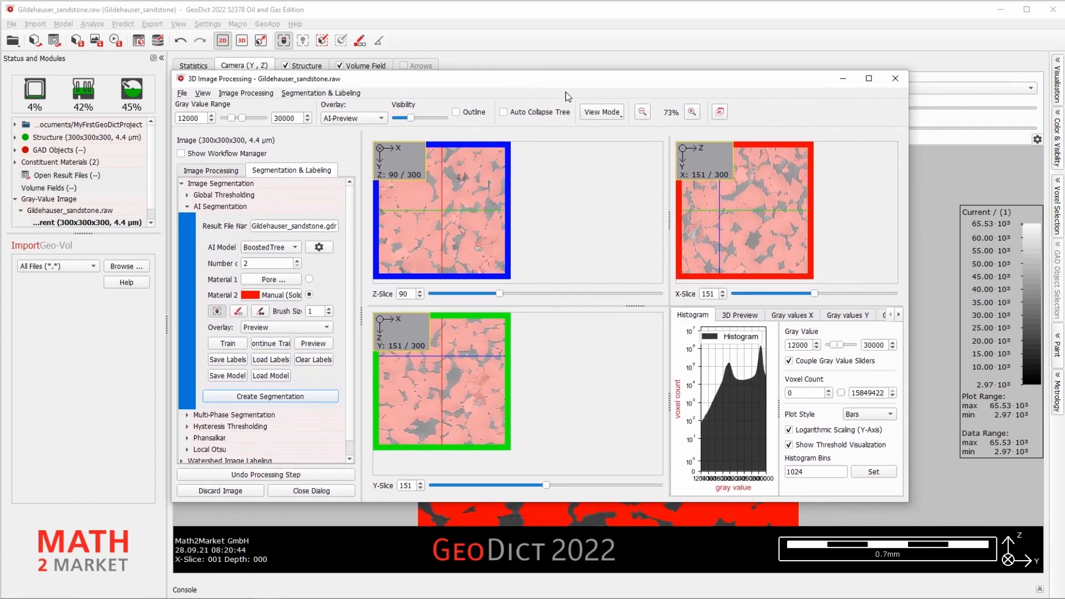
{"action": "left_click", "coordinate": [887, 81]}
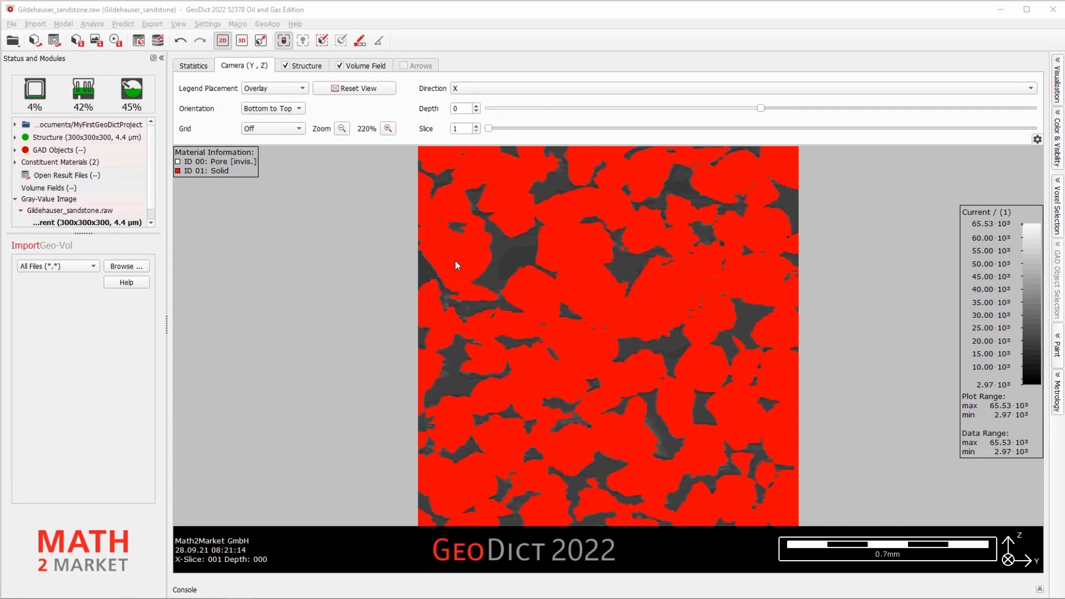
Step: Inspect the gray-value image without the segmentation at X slice 15, and display only the segmented structure with the volume field hidden
{"action": "mouse_move", "coordinate": [436, 270]}
{"action": "mouse_move", "coordinate": [493, 271]}
{"action": "left_click", "coordinate": [285, 66]}
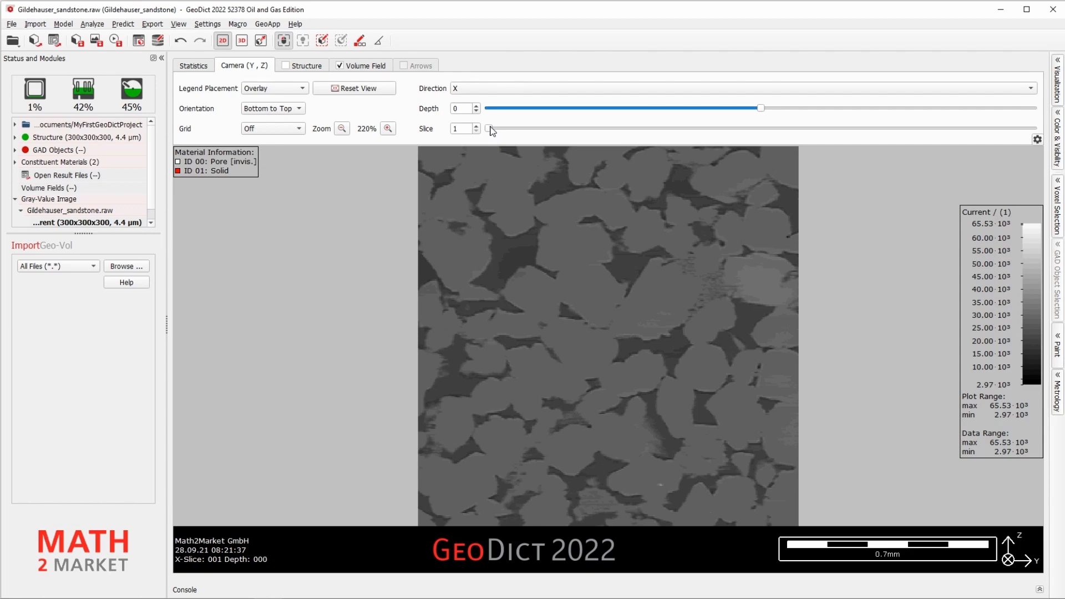
{"action": "mouse_move", "coordinate": [492, 131]}
{"action": "left_mouse_down"}
{"action": "mouse_move", "coordinate": [746, 148]}
{"action": "mouse_move", "coordinate": [823, 116]}
{"action": "mouse_move", "coordinate": [781, 108]}
{"action": "mouse_move", "coordinate": [510, 130]}
{"action": "left_mouse_up"}
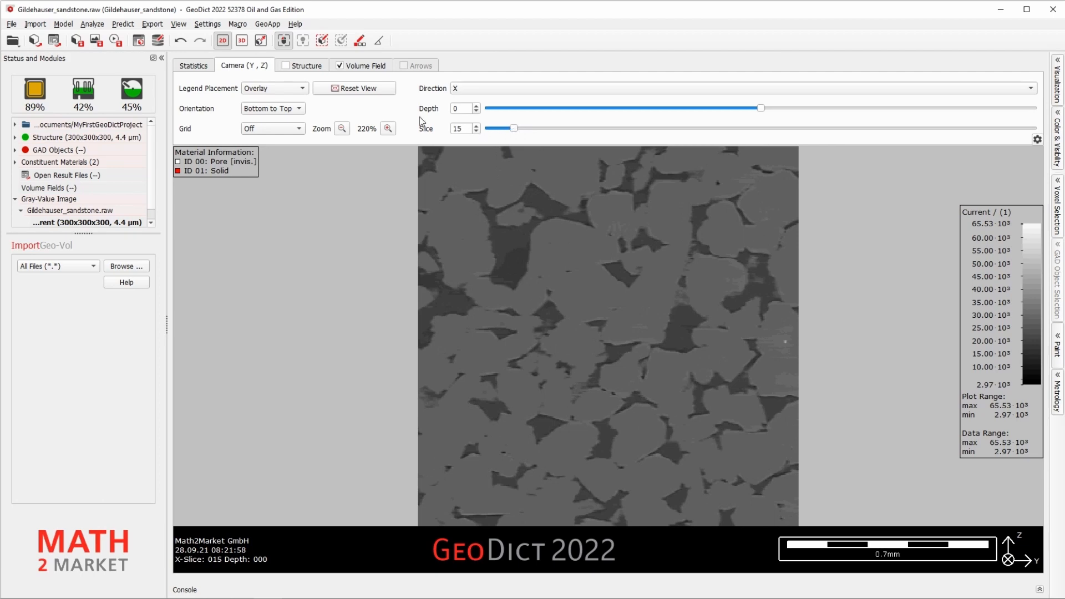
{"action": "left_click", "coordinate": [340, 67]}
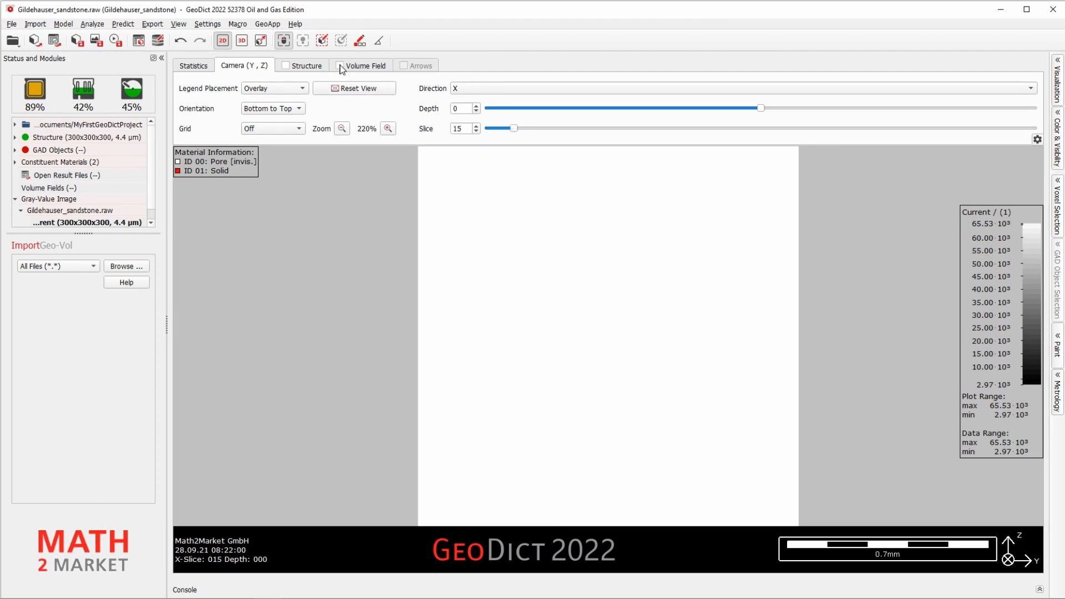
{"action": "left_click", "coordinate": [287, 66]}
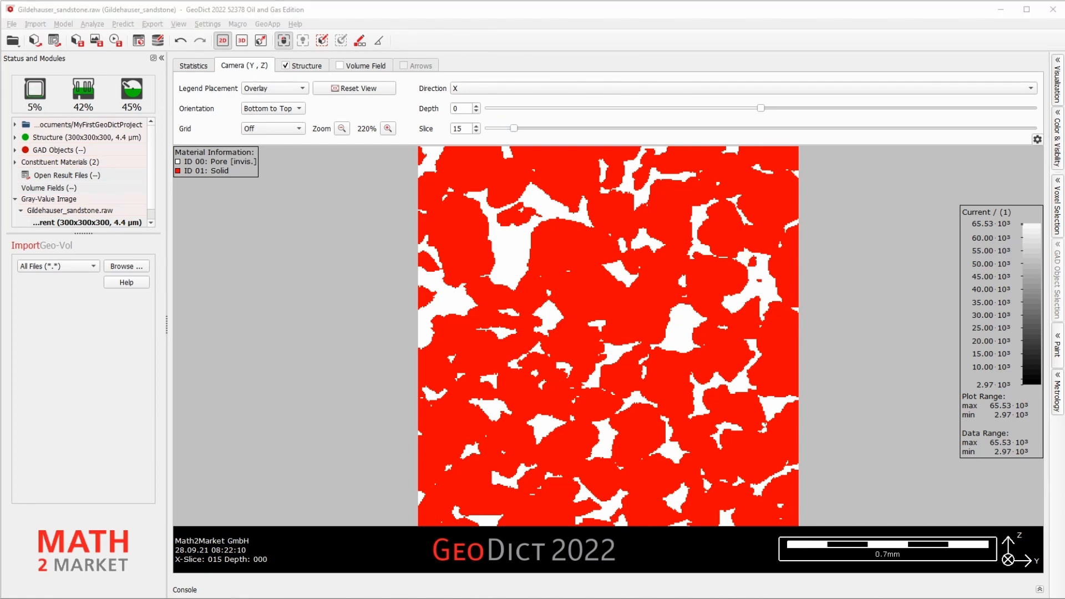
Step: Check the 3D statistics of the pore and solid materials in volume percent and in voxel numbers, and return to Volume %
{"action": "left_click", "coordinate": [194, 66]}
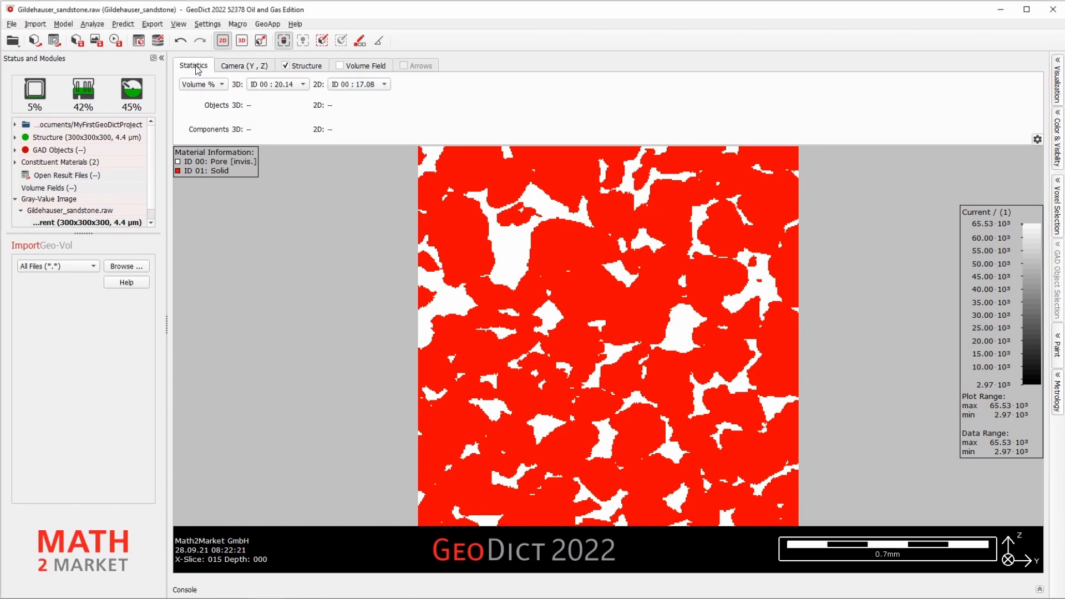
{"action": "left_click", "coordinate": [274, 91]}
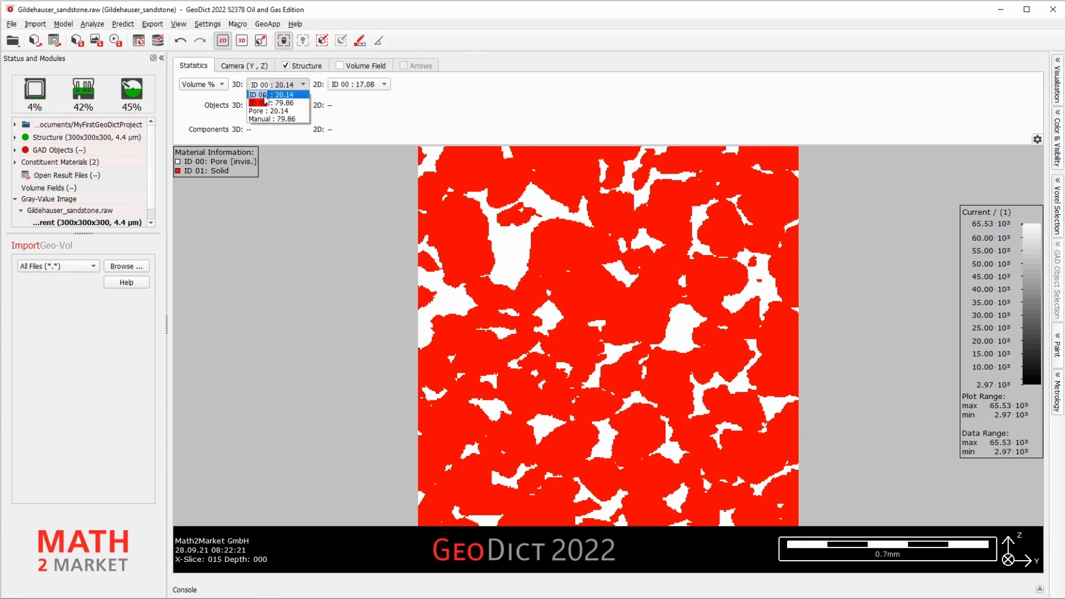
{"action": "left_click", "coordinate": [293, 89]}
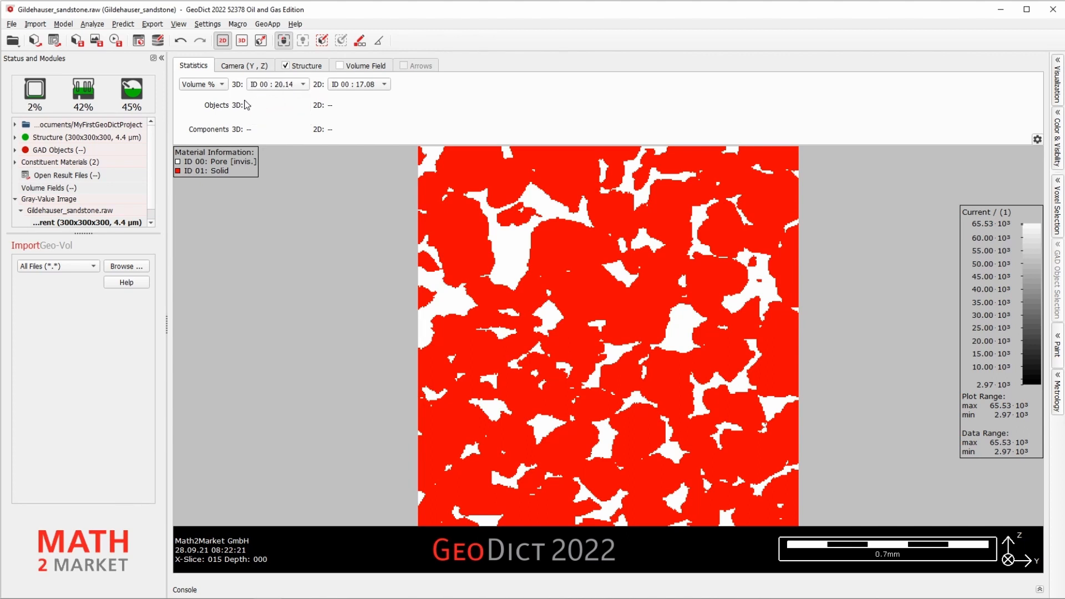
{"action": "left_click", "coordinate": [223, 85]}
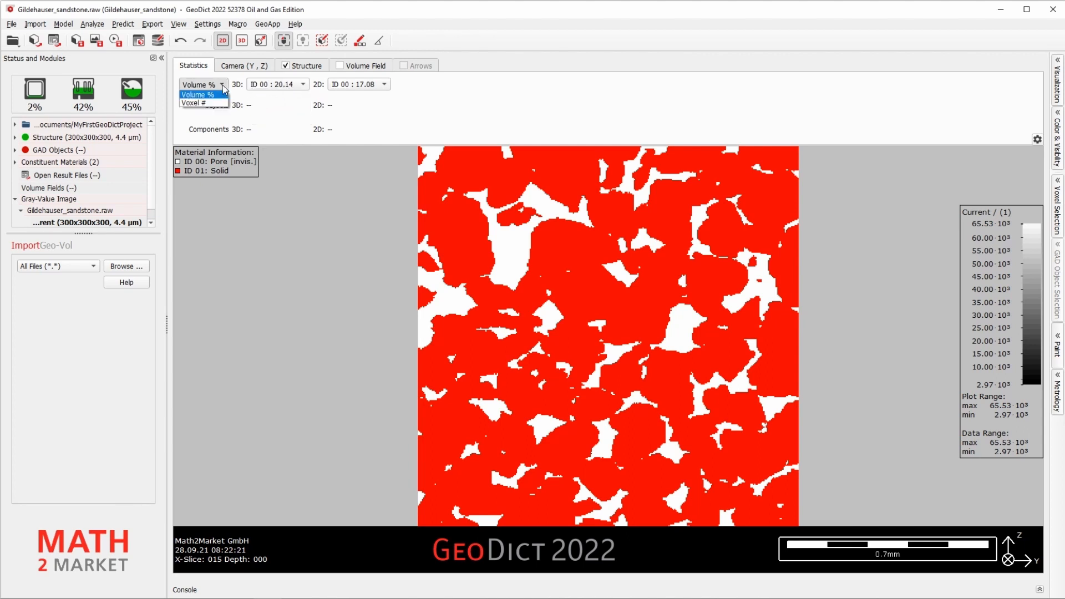
{"action": "left_click", "coordinate": [199, 103]}
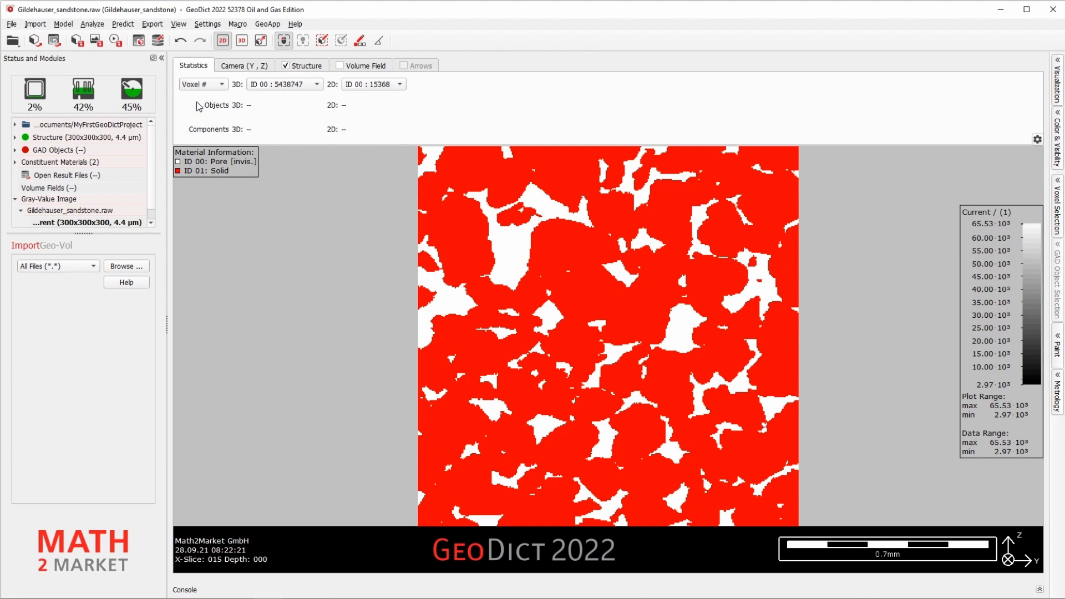
{"action": "left_click", "coordinate": [314, 87]}
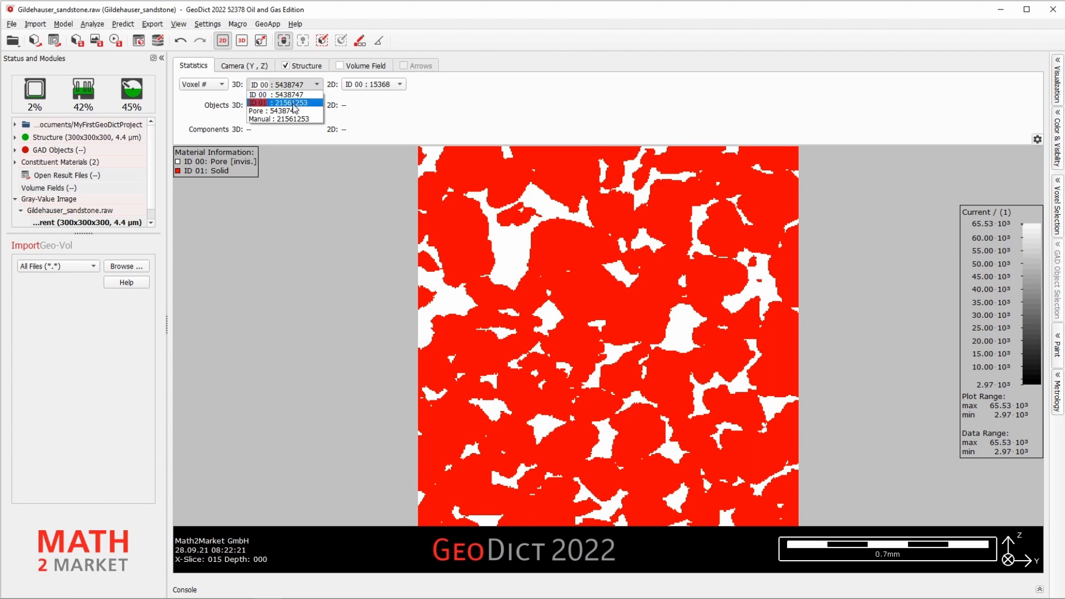
{"action": "left_click", "coordinate": [225, 90]}
{"action": "left_click", "coordinate": [225, 91]}
{"action": "left_click", "coordinate": [205, 101]}
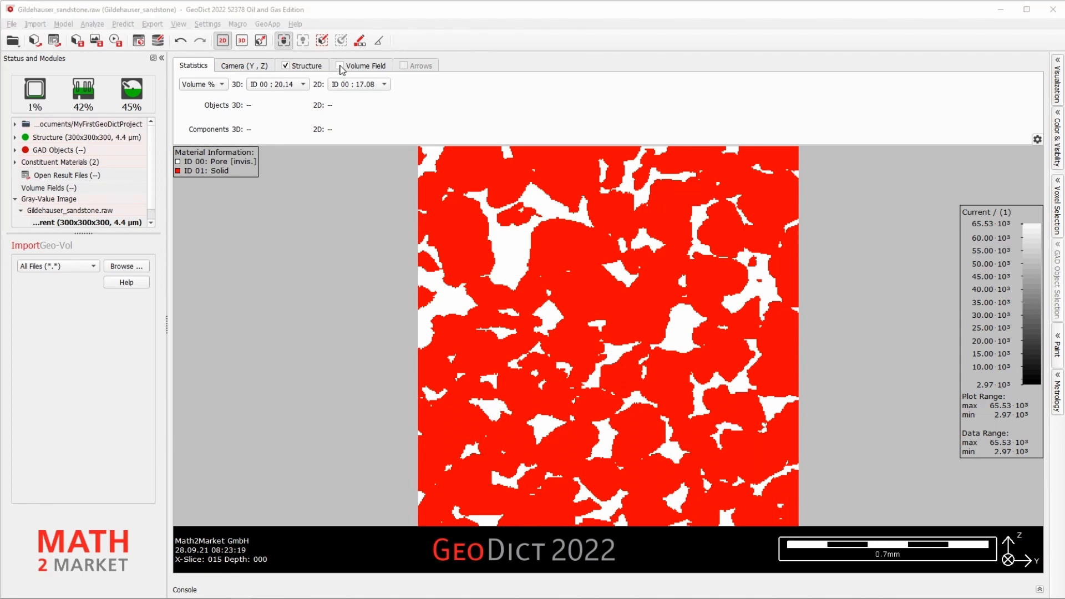
Step: Discard all volume fields from the project and confirm the removal
{"action": "right_click", "coordinate": [48, 188]}
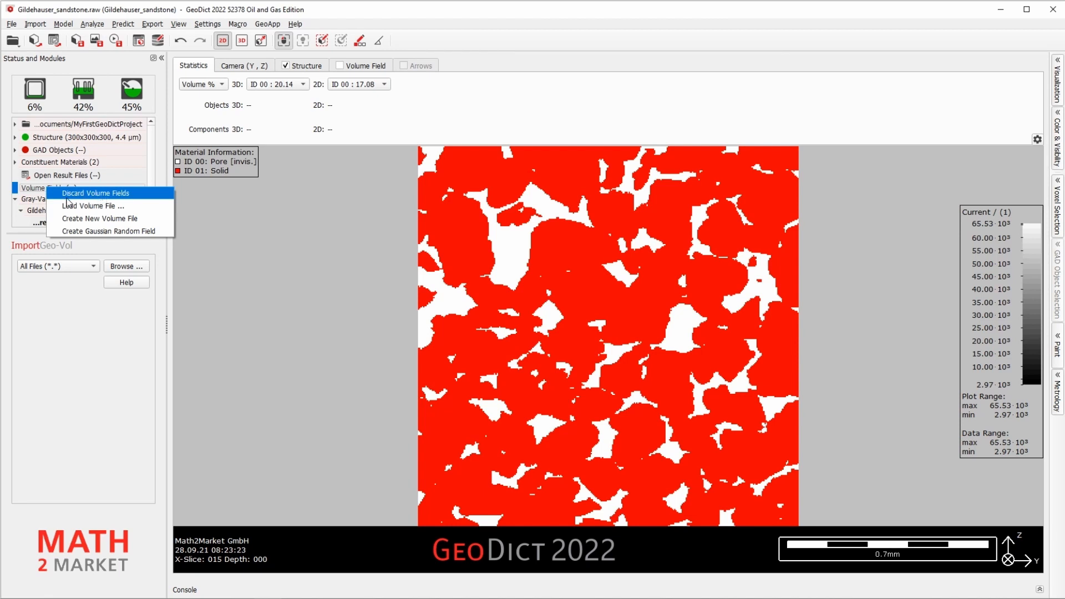
{"action": "left_click", "coordinate": [36, 192]}
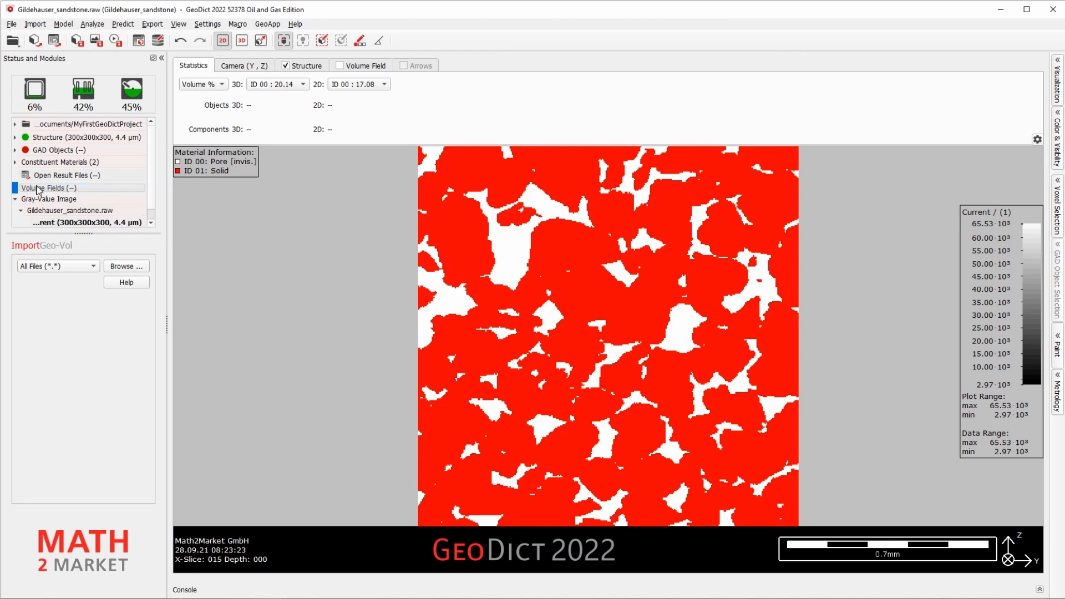
{"action": "right_click", "coordinate": [37, 187]}
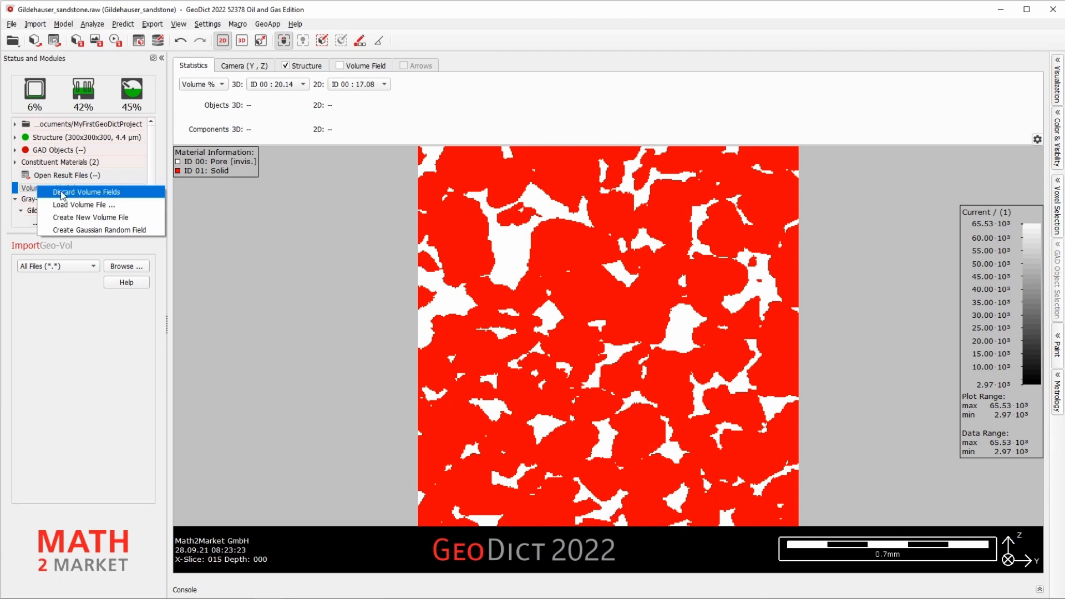
{"action": "left_click", "coordinate": [127, 192]}
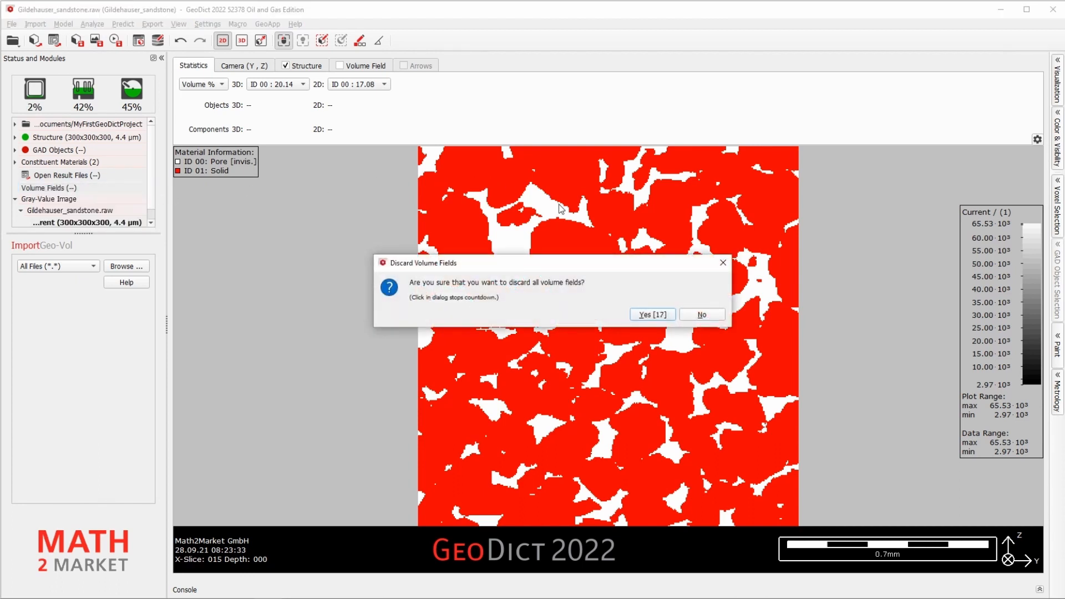
{"action": "left_click", "coordinate": [640, 315]}
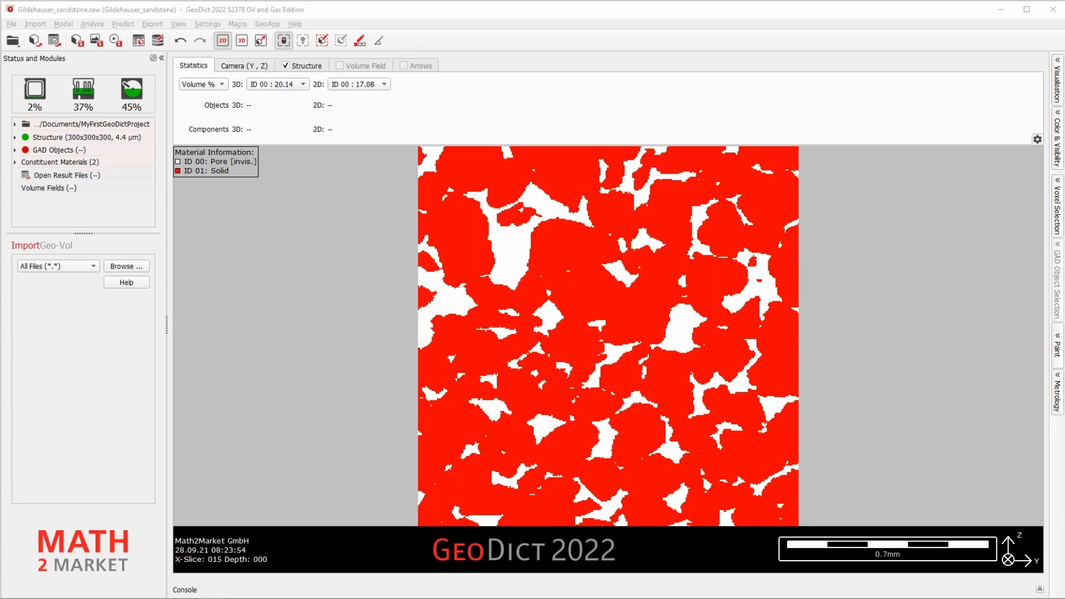
Step: Show the segmented structure in 3D and rotate it to an oblique view with the Z axis pointing up
{"action": "left_click", "coordinate": [240, 44]}
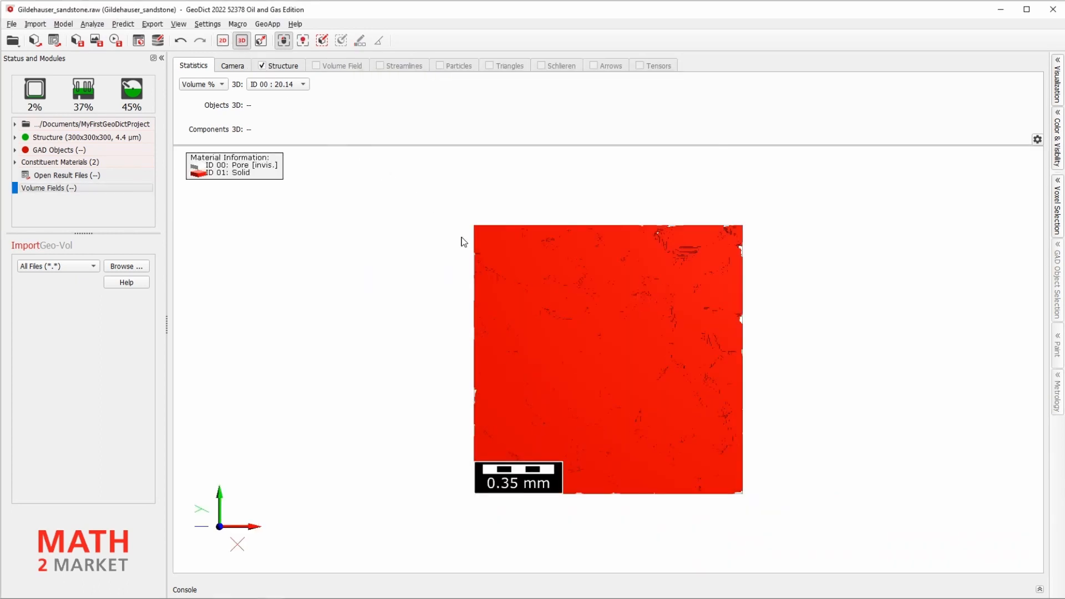
{"action": "left_click_drag", "start_coordinate": [553, 421], "coordinate": [520, 180]}
{"action": "left_click_drag", "start_coordinate": [599, 423], "coordinate": [475, 408]}
{"action": "mouse_move", "coordinate": [542, 384]}
{"action": "left_mouse_down"}
{"action": "mouse_move", "coordinate": [525, 412]}
{"action": "mouse_move", "coordinate": [526, 379]}
{"action": "left_mouse_up"}
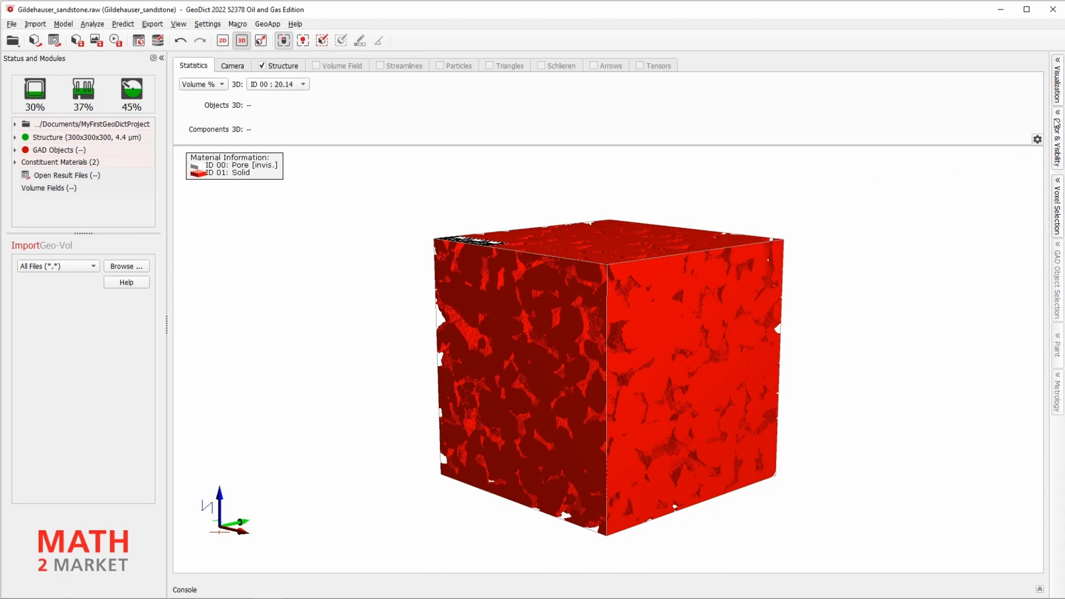
Step: Set the display color of the Solid material (ID 01) to dark gray
{"action": "left_click", "coordinate": [1059, 149]}
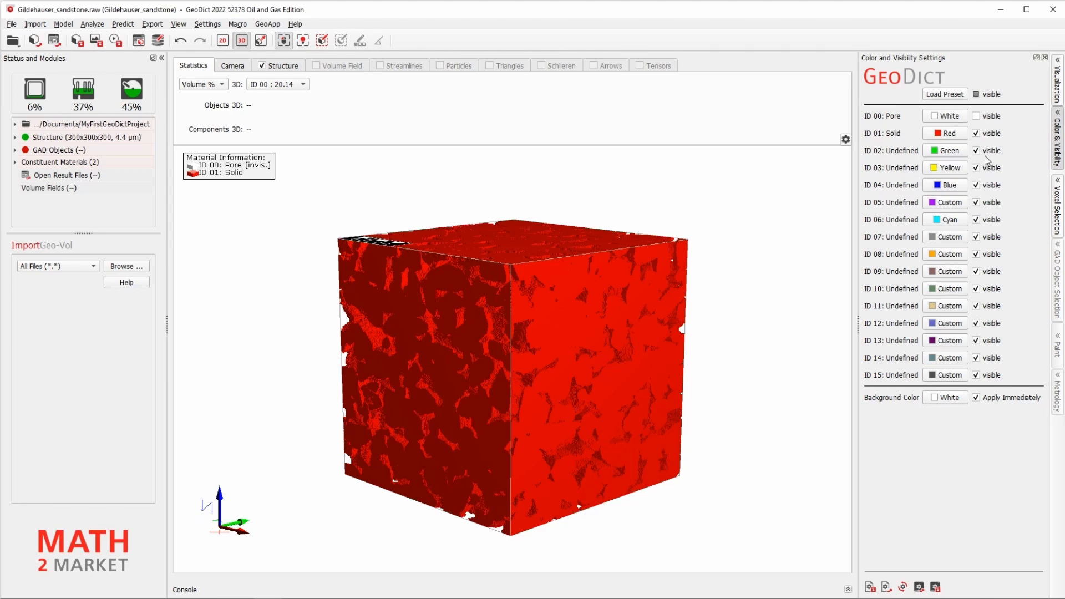
{"action": "left_click", "coordinate": [951, 135]}
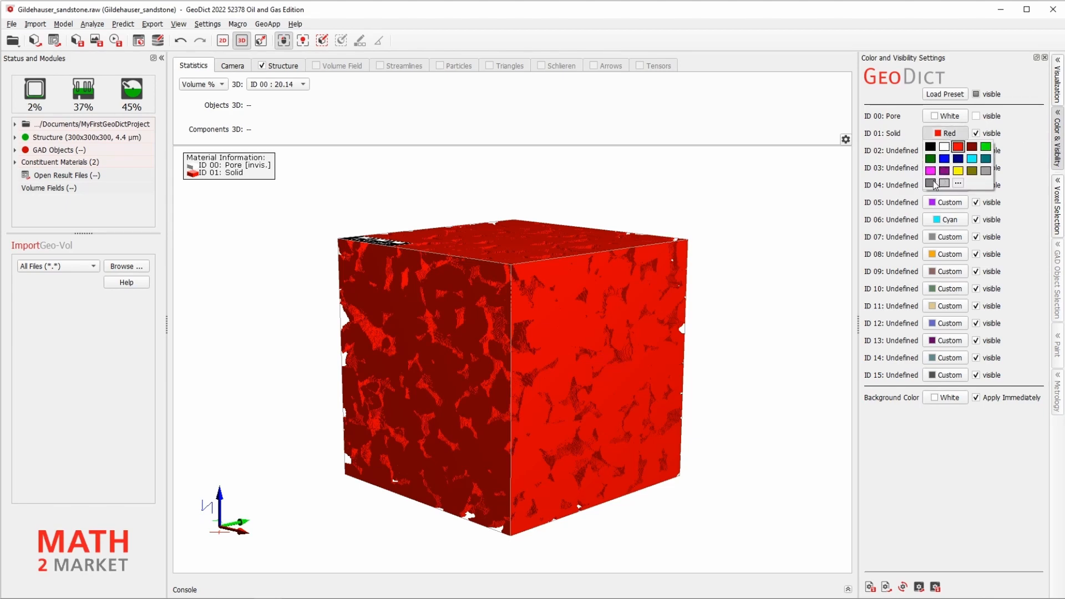
{"action": "left_click", "coordinate": [931, 183]}
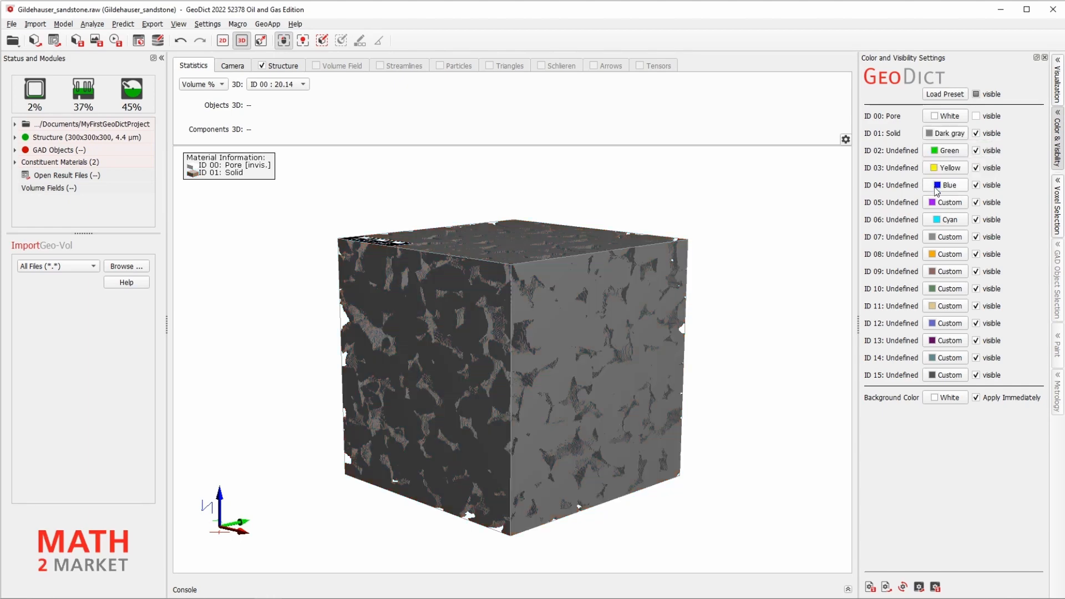
Step: Set the structure renderer to Smooth and rotate the cube slightly to inspect the smoothed surfaces
{"action": "mouse_move", "coordinate": [494, 303]}
{"action": "left_click", "coordinate": [284, 67]}
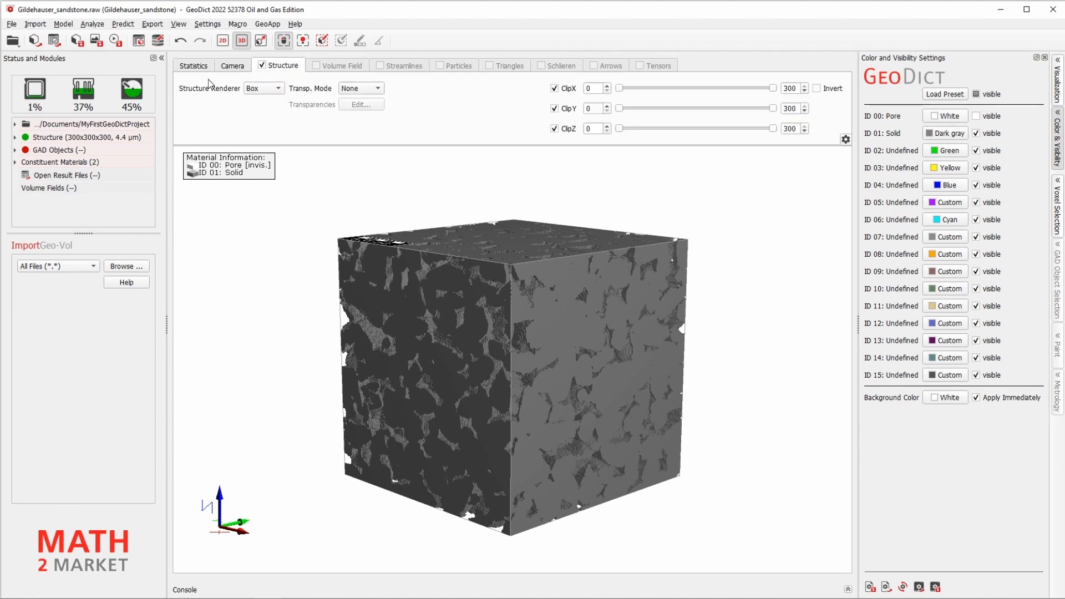
{"action": "left_click", "coordinate": [266, 89]}
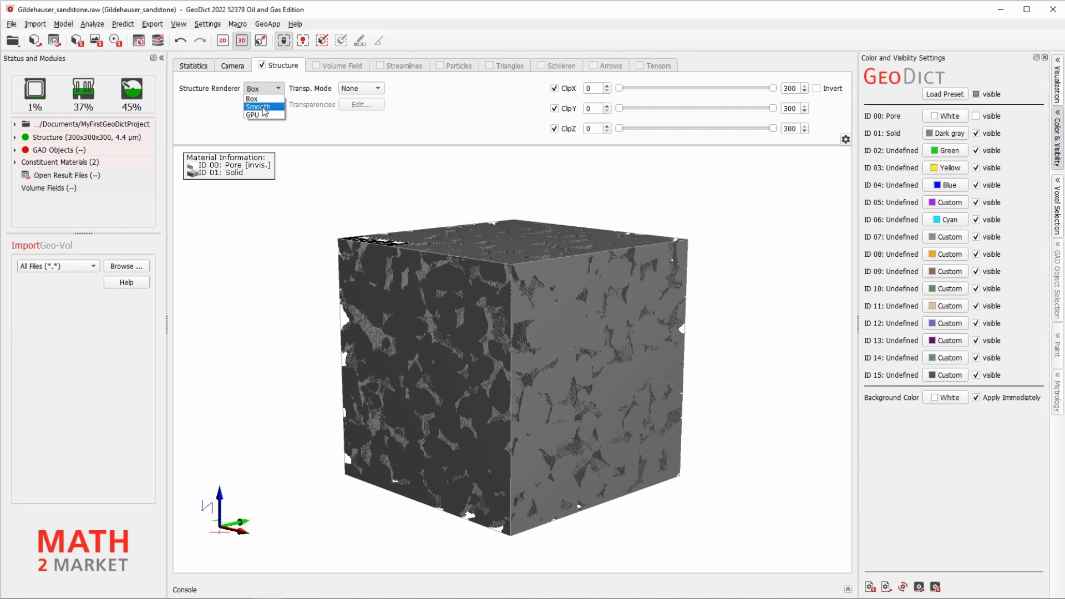
{"action": "left_click", "coordinate": [264, 107]}
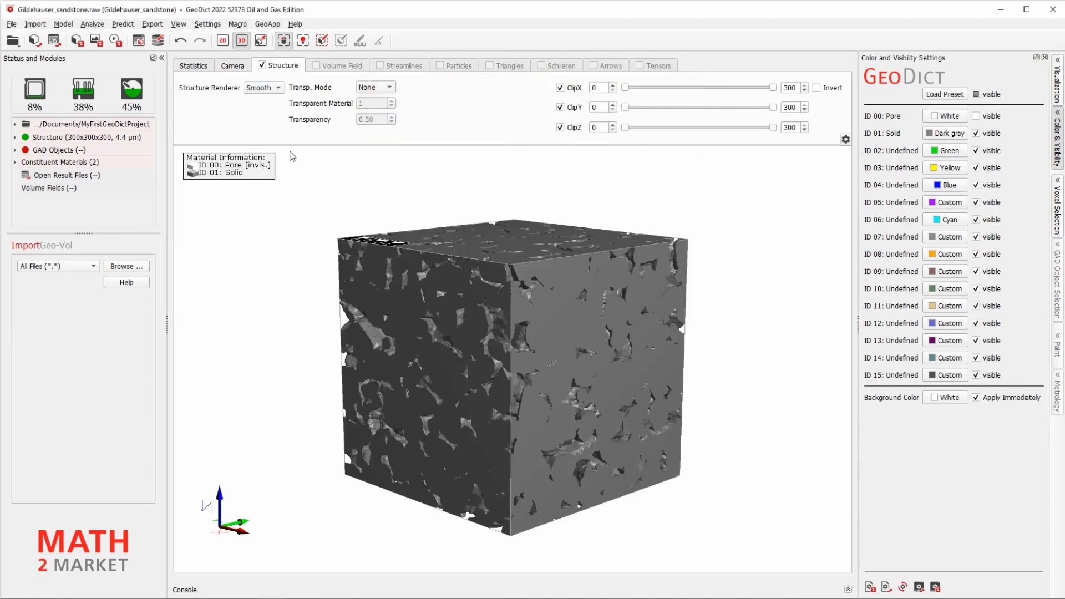
{"action": "mouse_move", "coordinate": [433, 344]}
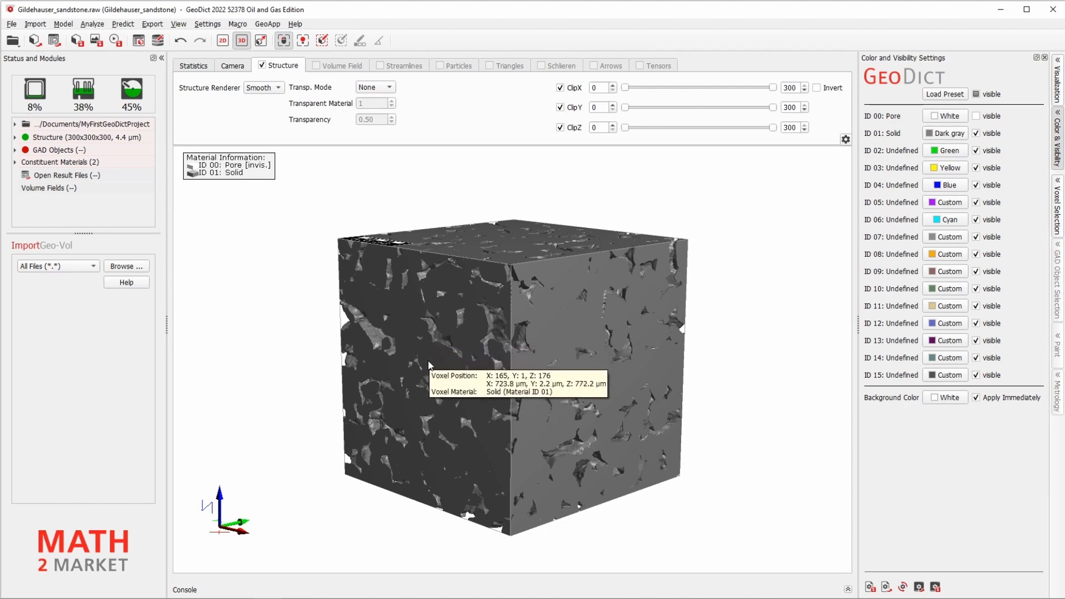
{"action": "left_click_drag", "start_coordinate": [430, 362], "coordinate": [391, 349]}
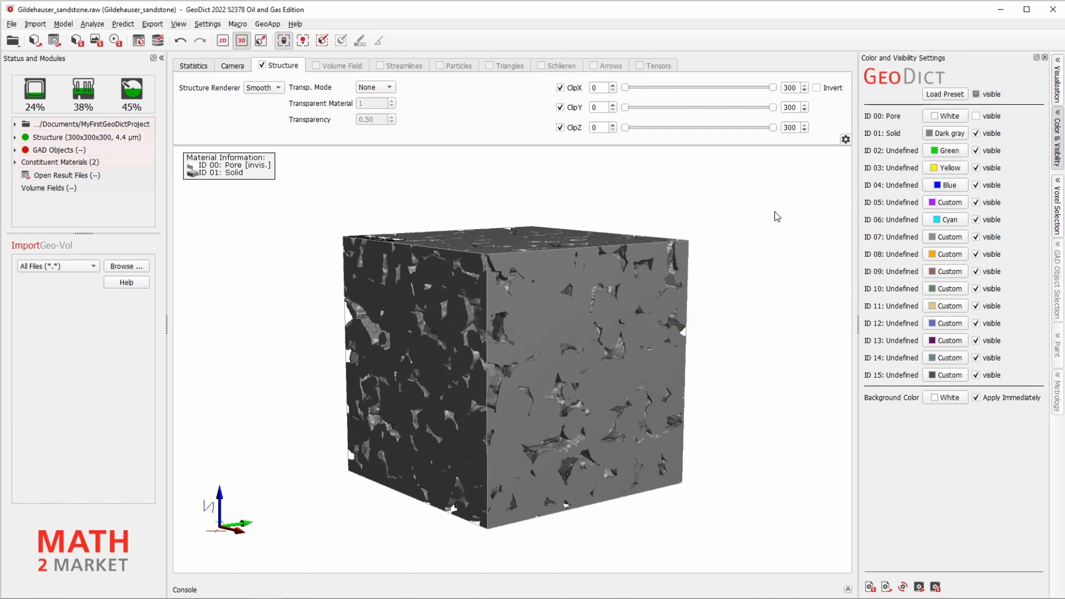
Step: Hide the Solid material and make the Pore material visible to inspect the pore space in 3D
{"action": "left_click", "coordinate": [976, 135]}
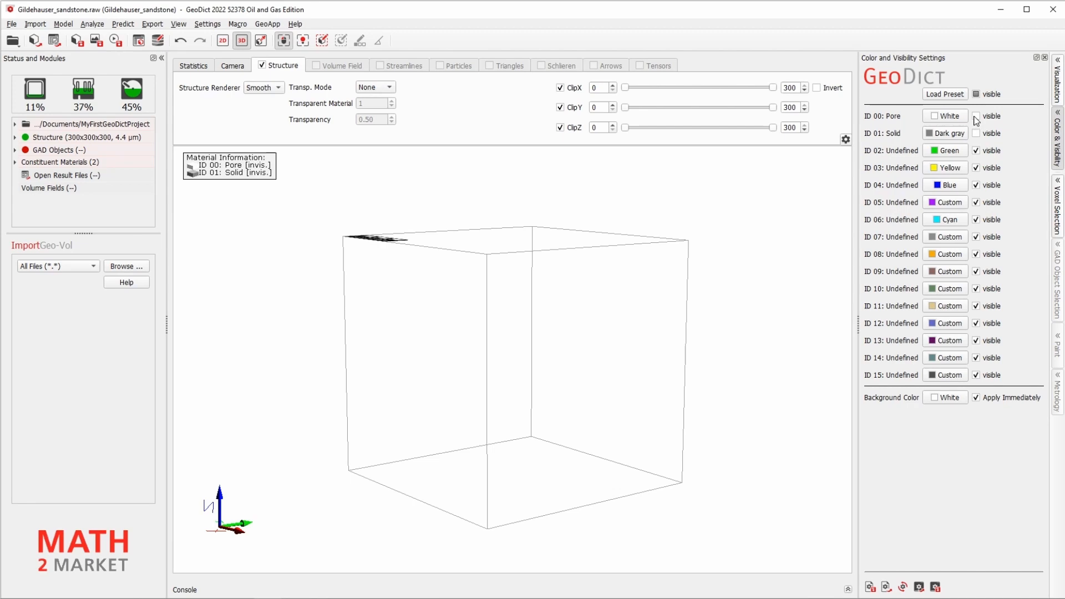
{"action": "left_click", "coordinate": [976, 117]}
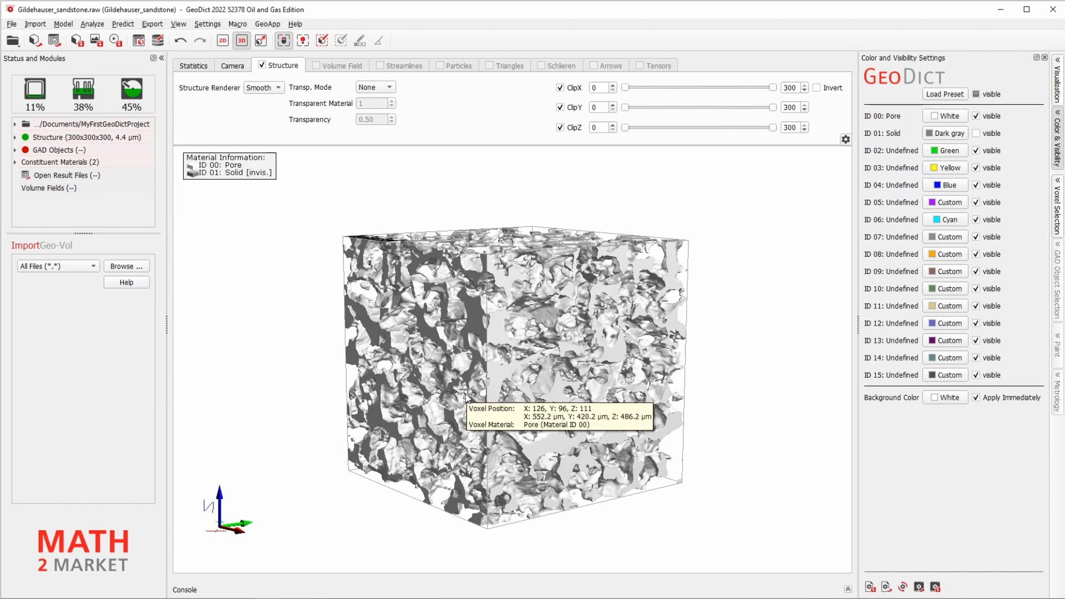
{"action": "left_click_drag", "start_coordinate": [471, 397], "coordinate": [382, 428]}
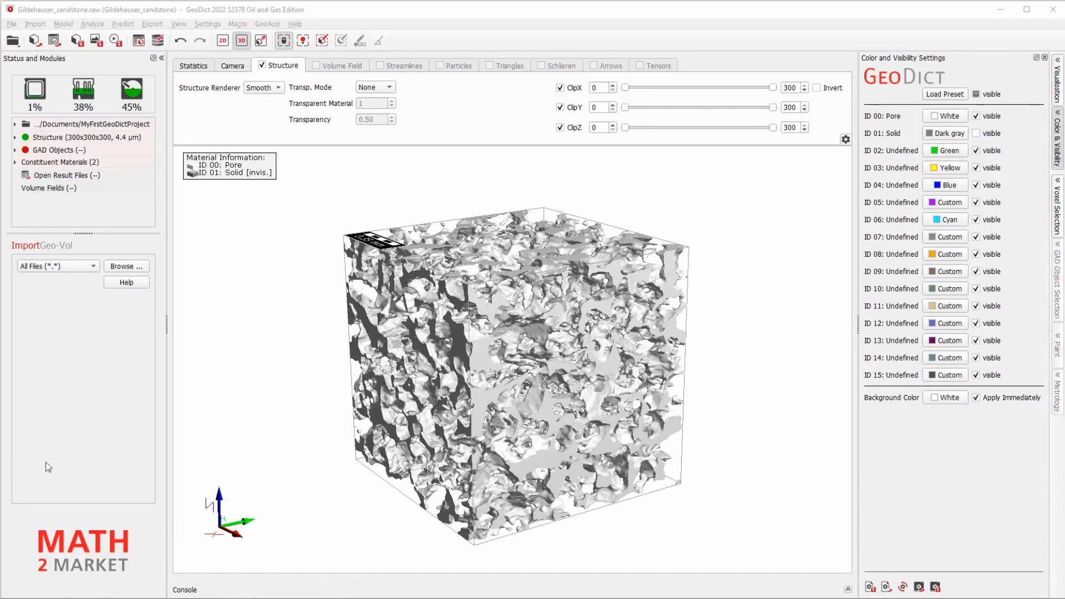
Step: Hide the Pore material again and make the Solid material visible, turning the cube to view its faces
{"action": "mouse_move", "coordinate": [663, 244]}
{"action": "left_click", "coordinate": [976, 117]}
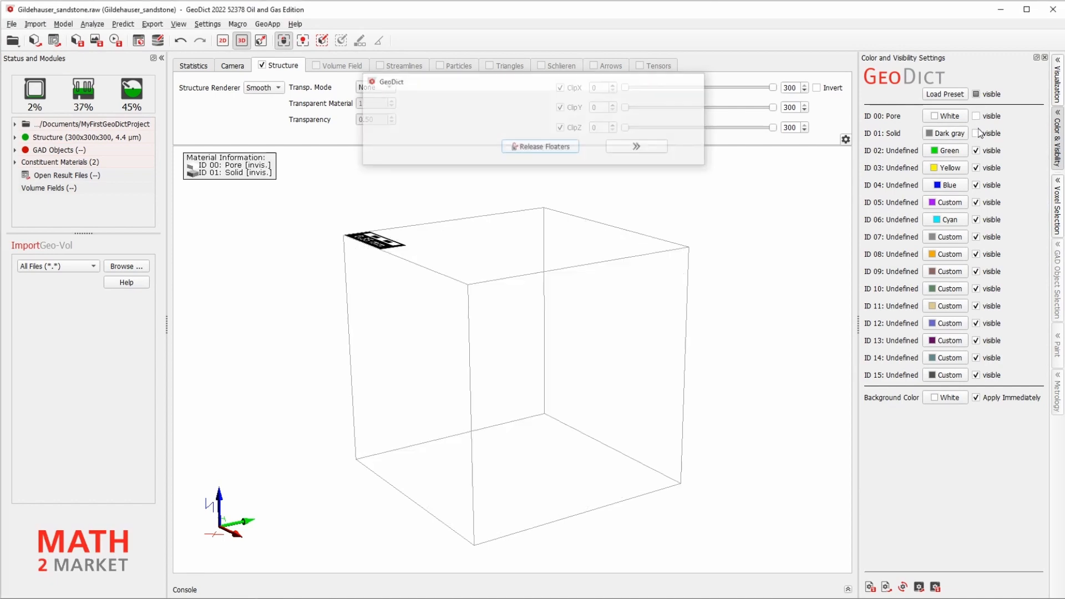
{"action": "left_click", "coordinate": [976, 133]}
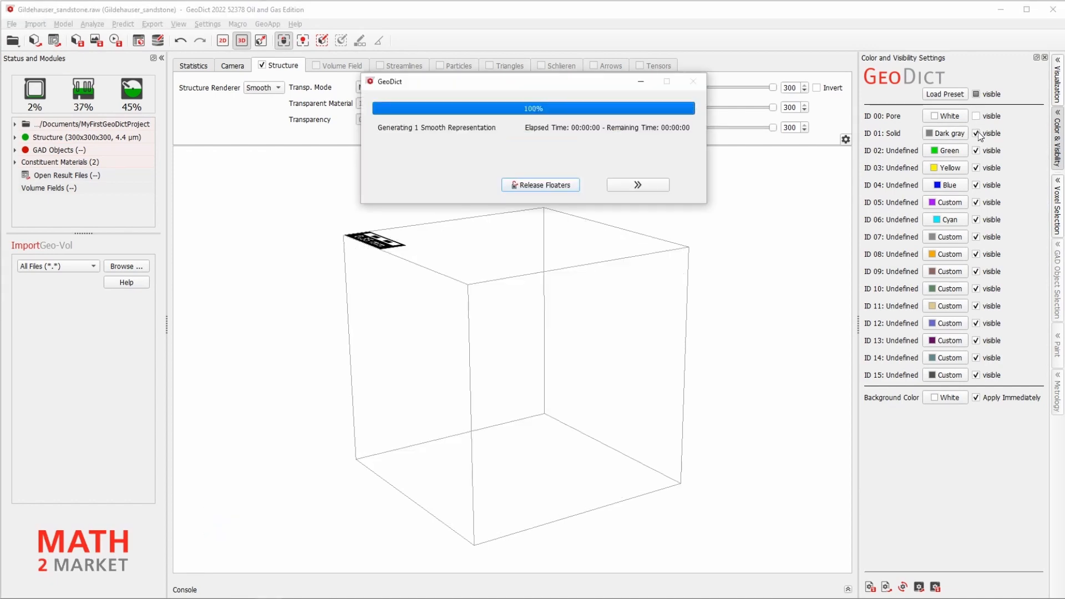
{"action": "left_click_drag", "start_coordinate": [520, 391], "coordinate": [574, 398]}
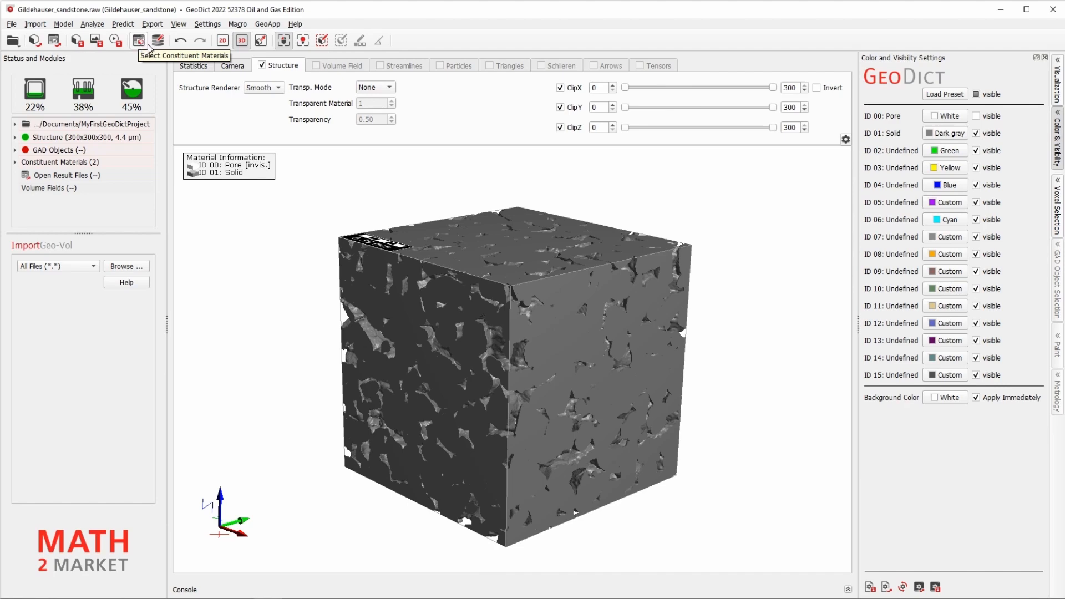
Step: Open the constituent materials selection and assign the solid Quartz from the material database to ID 01
{"action": "left_click", "coordinate": [141, 47]}
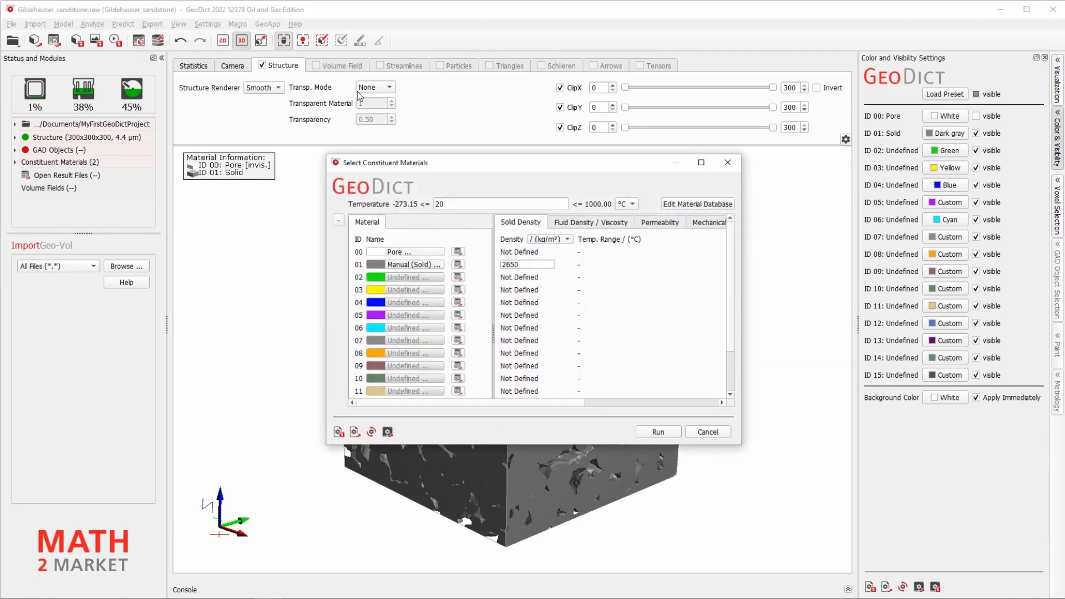
{"action": "left_click_drag", "start_coordinate": [428, 165], "coordinate": [408, 146]}
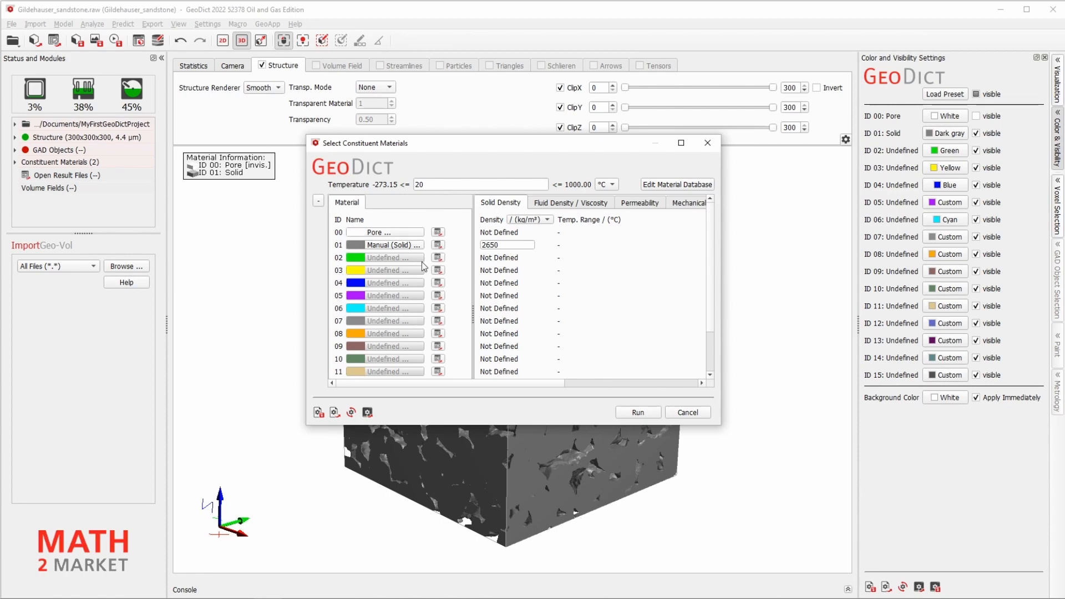
{"action": "left_click", "coordinate": [392, 244]}
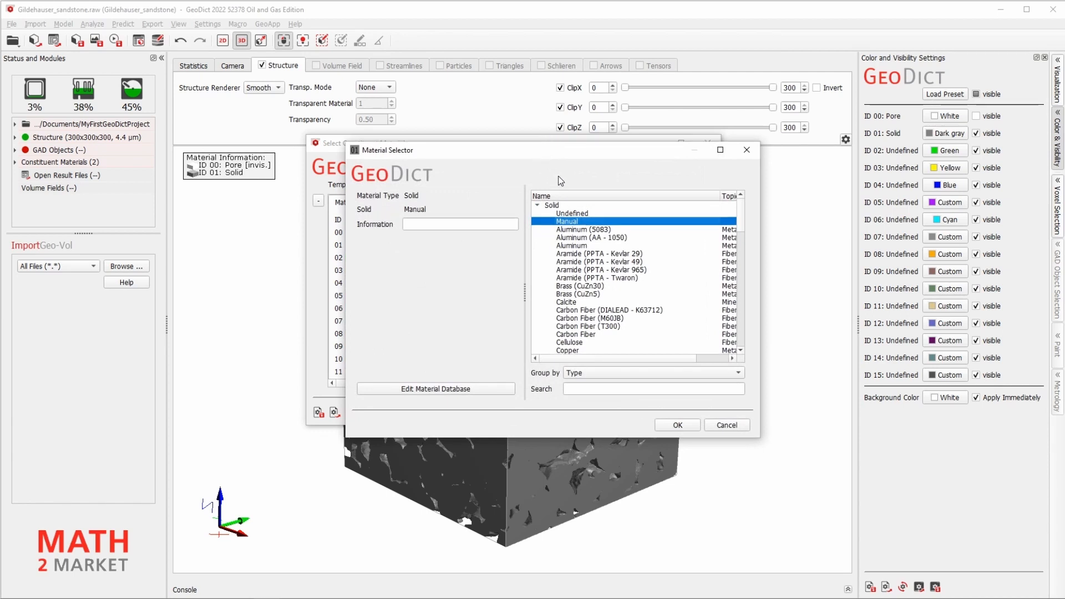
{"action": "left_click", "coordinate": [537, 206]}
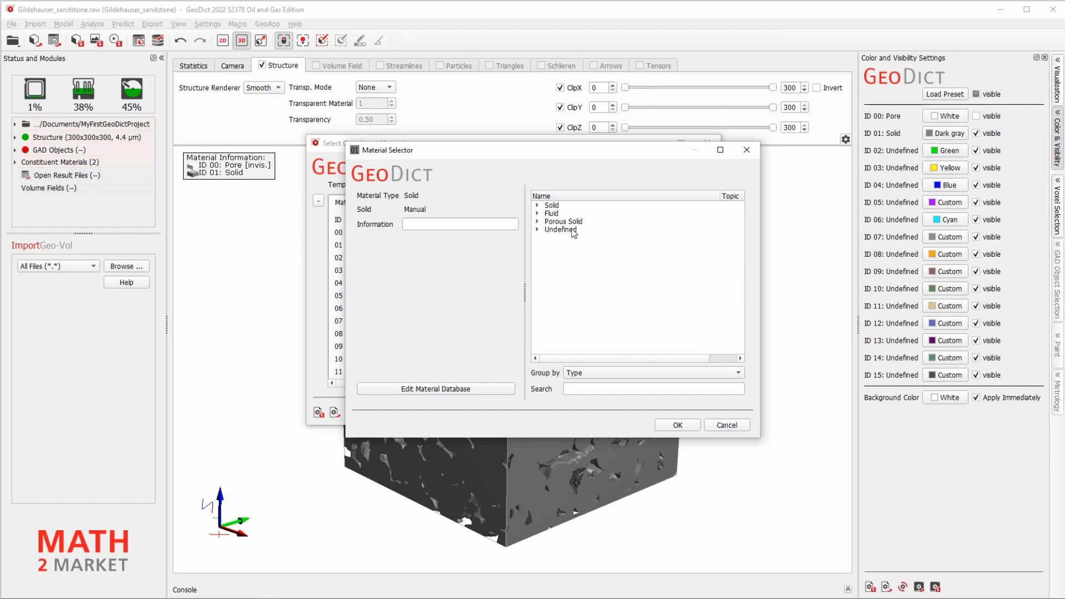
{"action": "left_click_drag", "start_coordinate": [564, 151], "coordinate": [531, 143]}
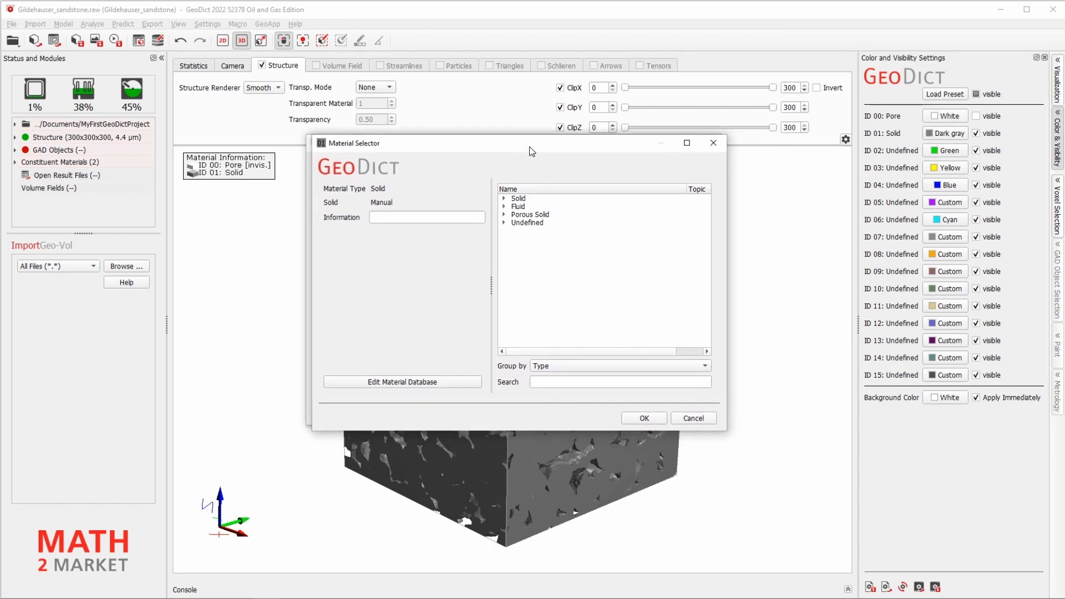
{"action": "left_click", "coordinate": [504, 198]}
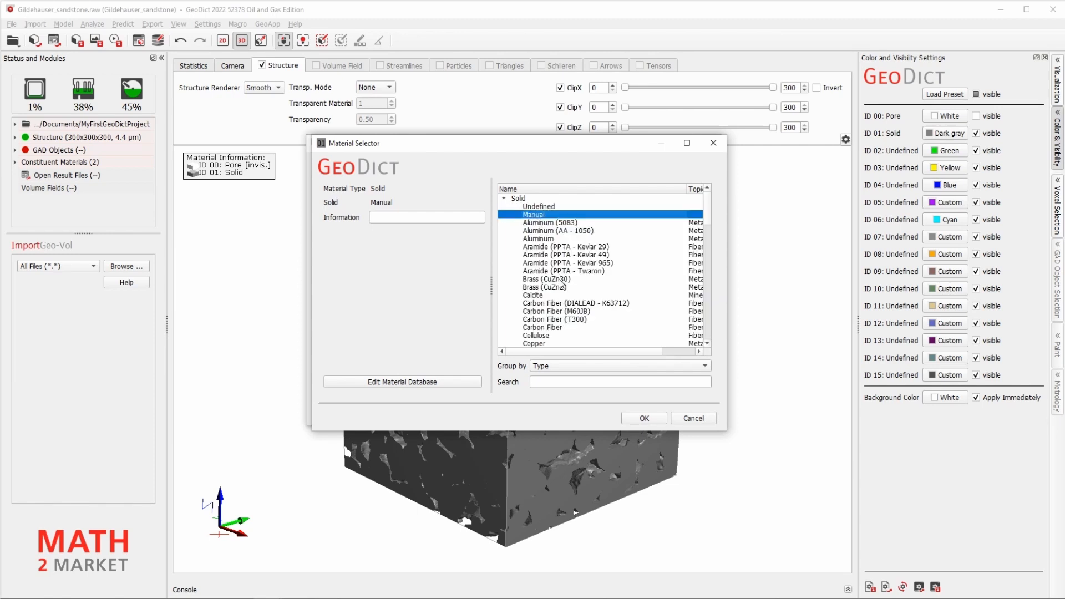
{"action": "scroll", "coordinate": [561, 283], "scroll_direction": "down", "scroll_amount": 3}
{"action": "scroll", "coordinate": [561, 284], "scroll_direction": "down", "scroll_amount": 6}
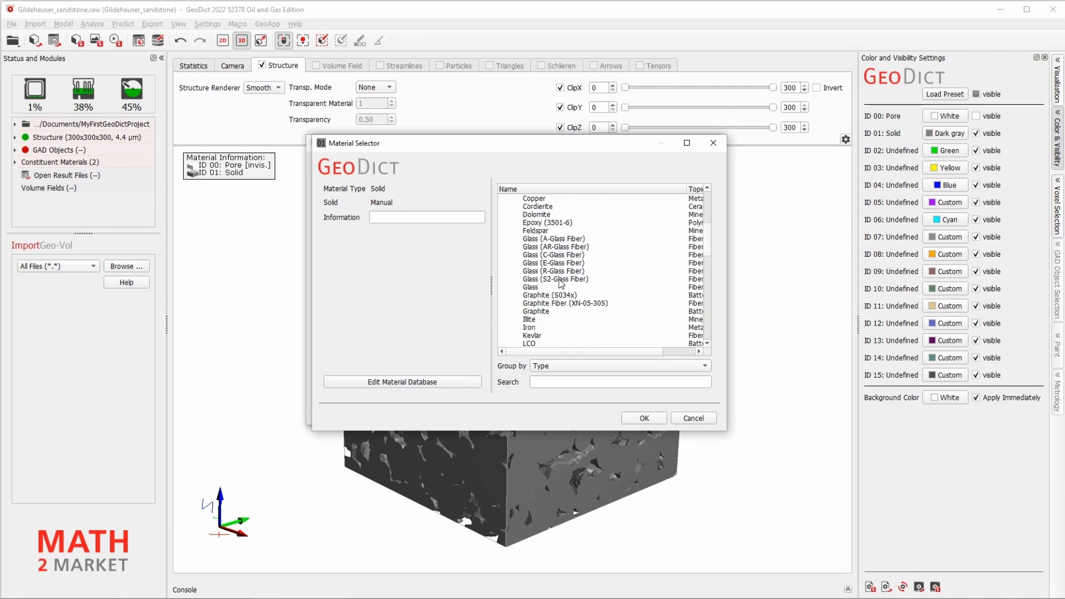
{"action": "scroll", "coordinate": [561, 285], "scroll_direction": "down", "scroll_amount": 2}
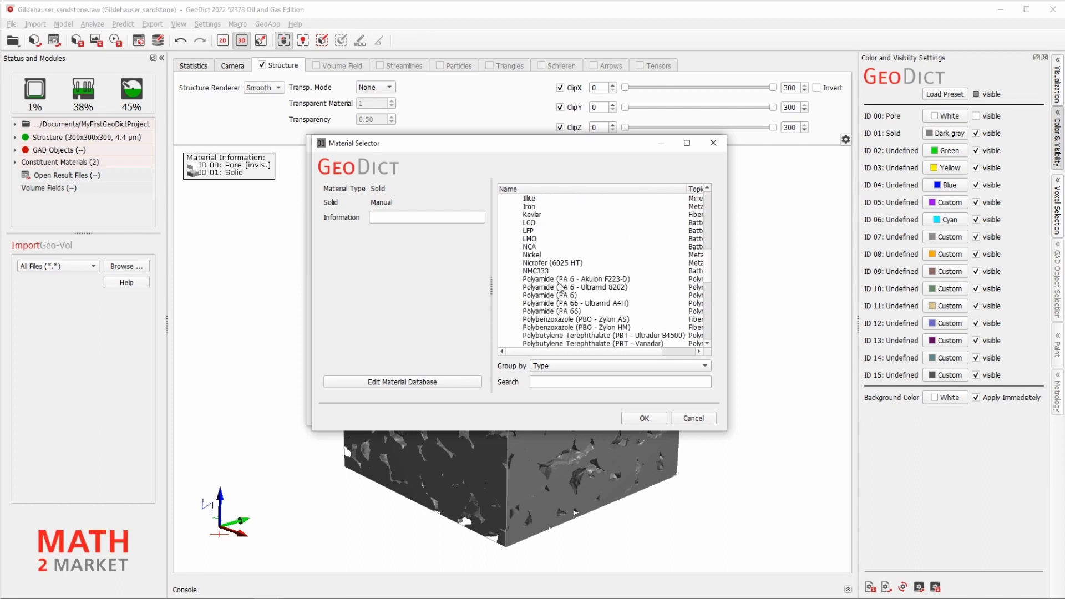
{"action": "scroll", "coordinate": [561, 287], "scroll_direction": "down", "scroll_amount": 9}
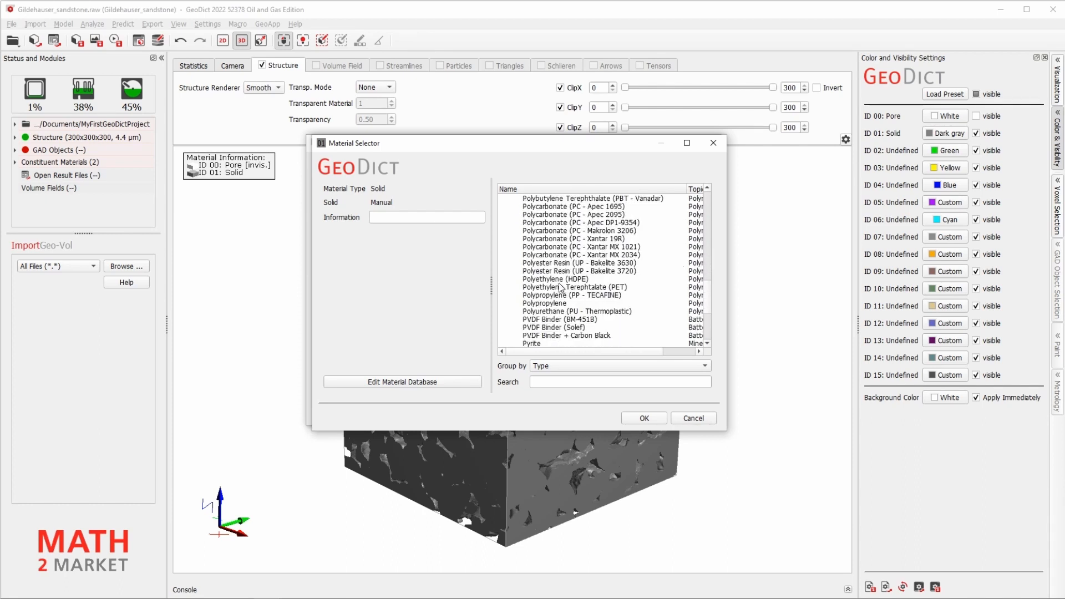
{"action": "scroll", "coordinate": [561, 289], "scroll_direction": "down", "scroll_amount": 2}
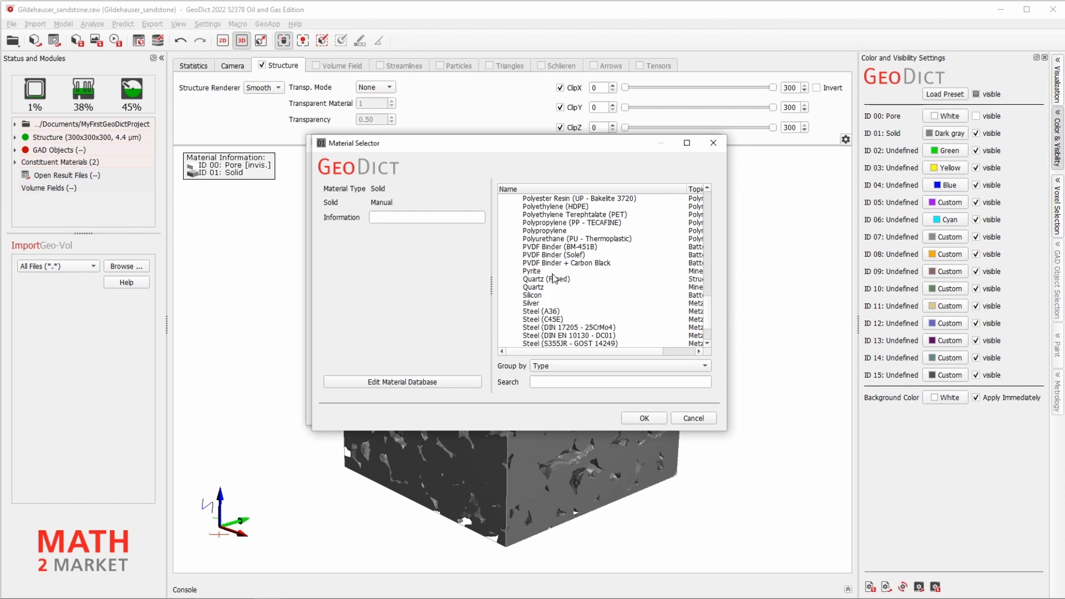
{"action": "left_click", "coordinate": [533, 287]}
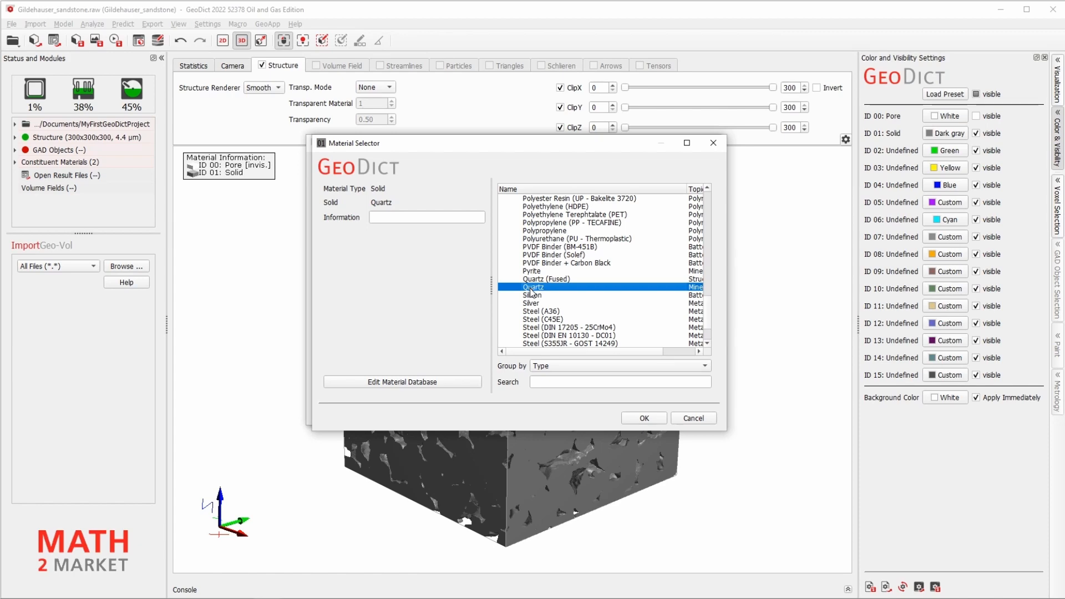
{"action": "left_click", "coordinate": [643, 418]}
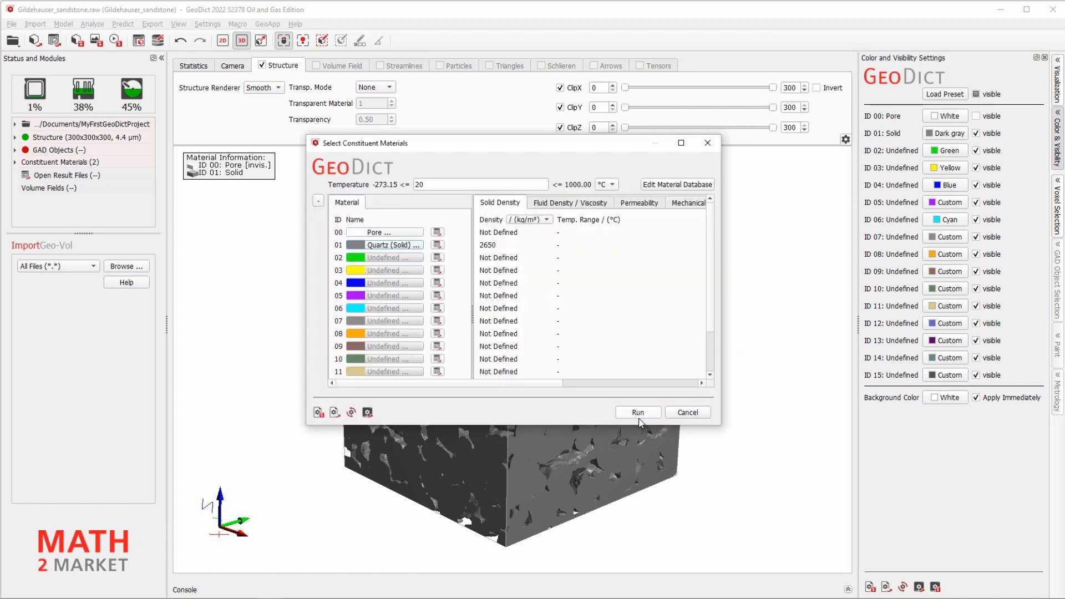
Step: Assign the fluid Water to the pore material ID 00, check its fluid density and viscosity, and apply the constituent materials
{"action": "left_click", "coordinate": [388, 232]}
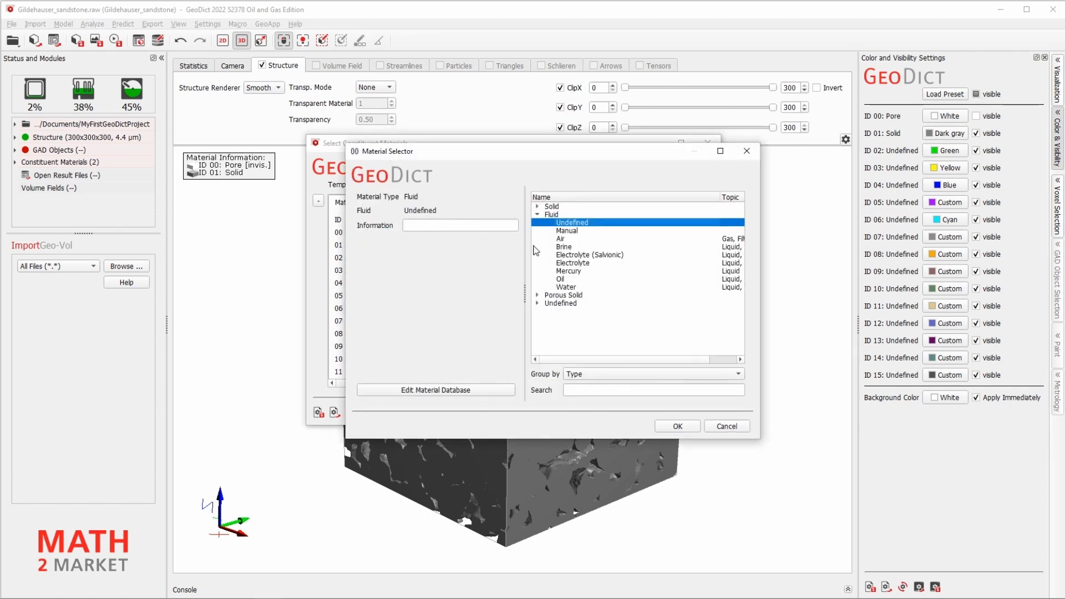
{"action": "left_click", "coordinate": [565, 287]}
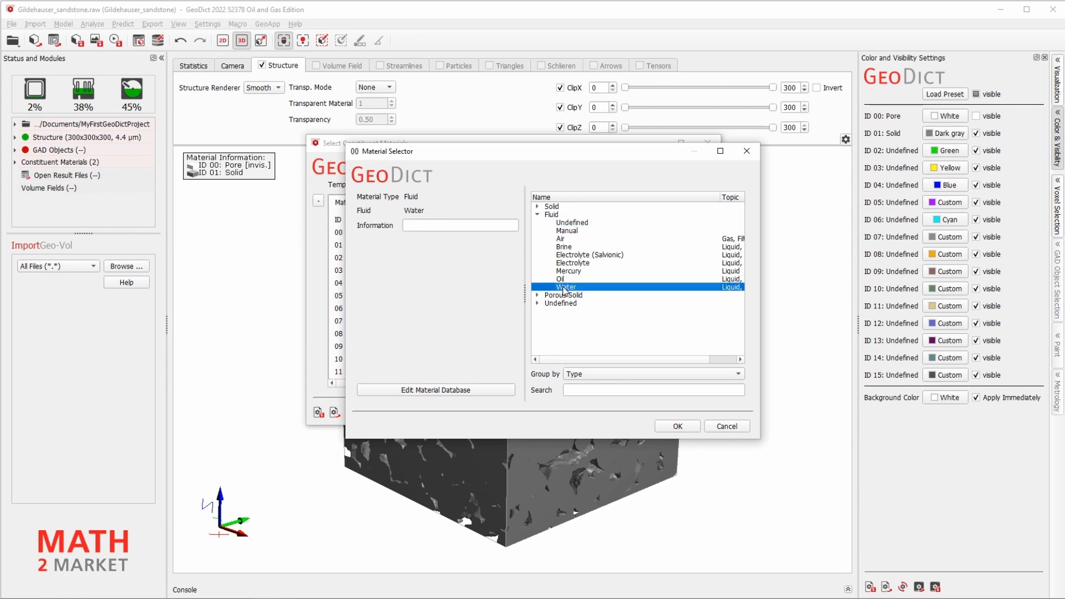
{"action": "left_click_drag", "start_coordinate": [528, 151], "coordinate": [499, 138]}
{"action": "left_click", "coordinate": [645, 413]}
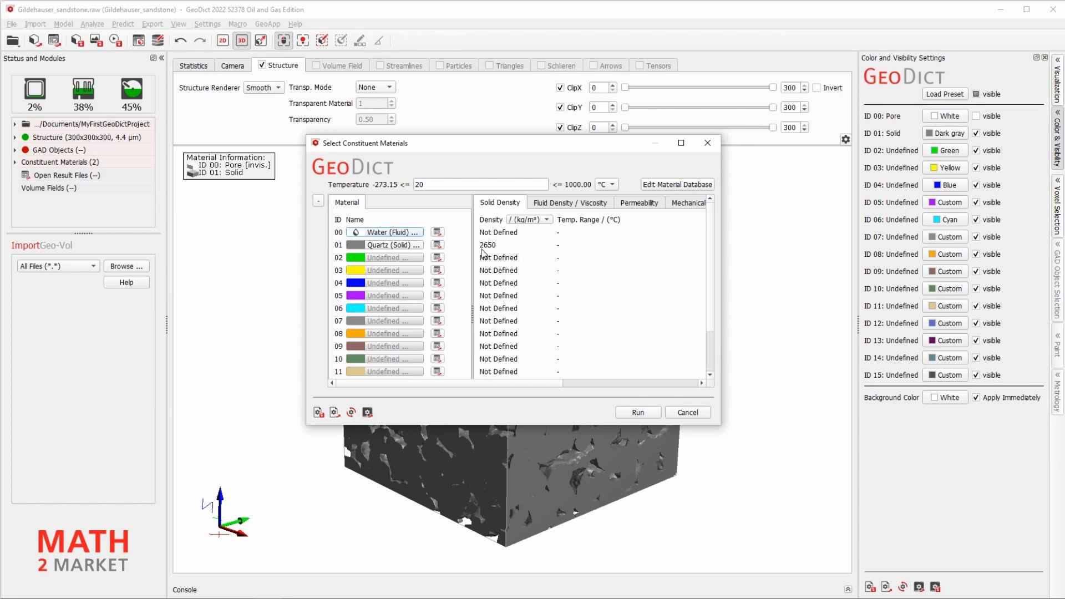
{"action": "left_click", "coordinate": [557, 207]}
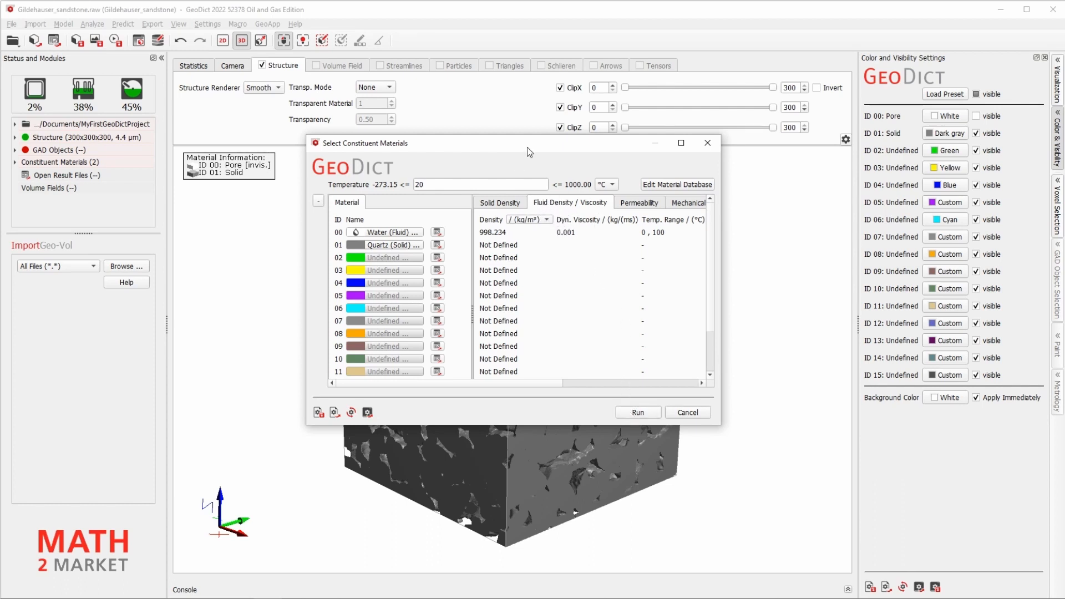
{"action": "left_click", "coordinate": [643, 414]}
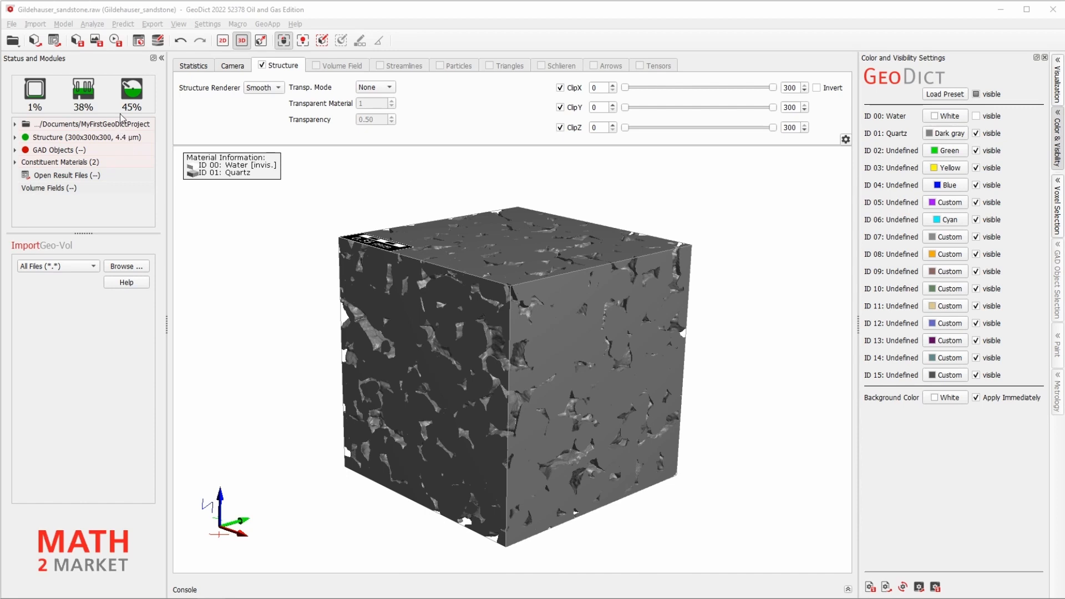
Step: Load the PoroDict analysis module and choose Open and Closed Porosity as the analysis
{"action": "left_click", "coordinate": [92, 25]}
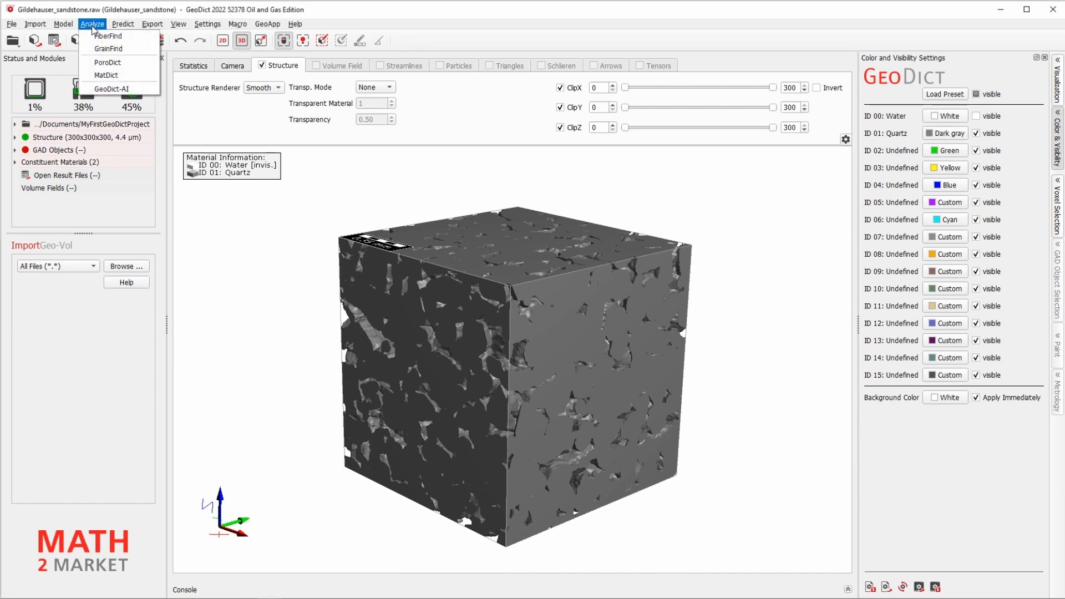
{"action": "left_click", "coordinate": [117, 64]}
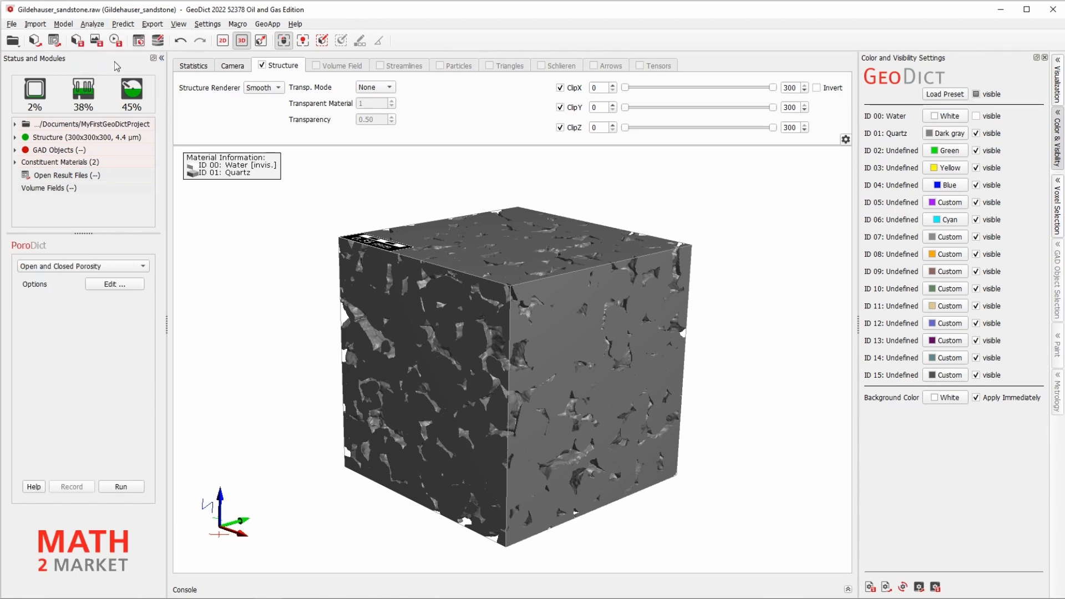
{"action": "left_click", "coordinate": [73, 269]}
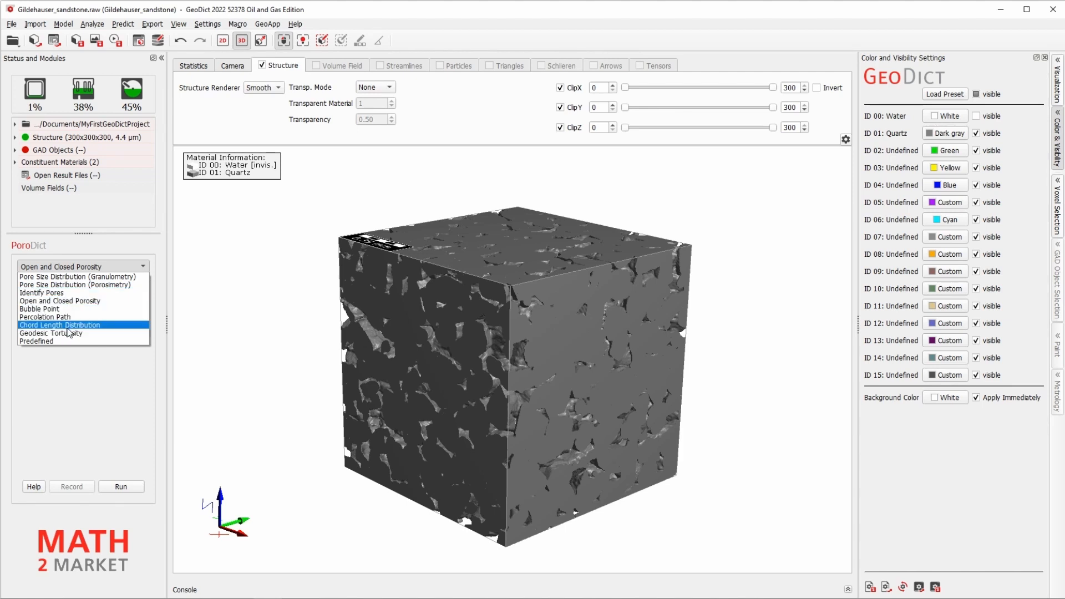
{"action": "left_click", "coordinate": [73, 300]}
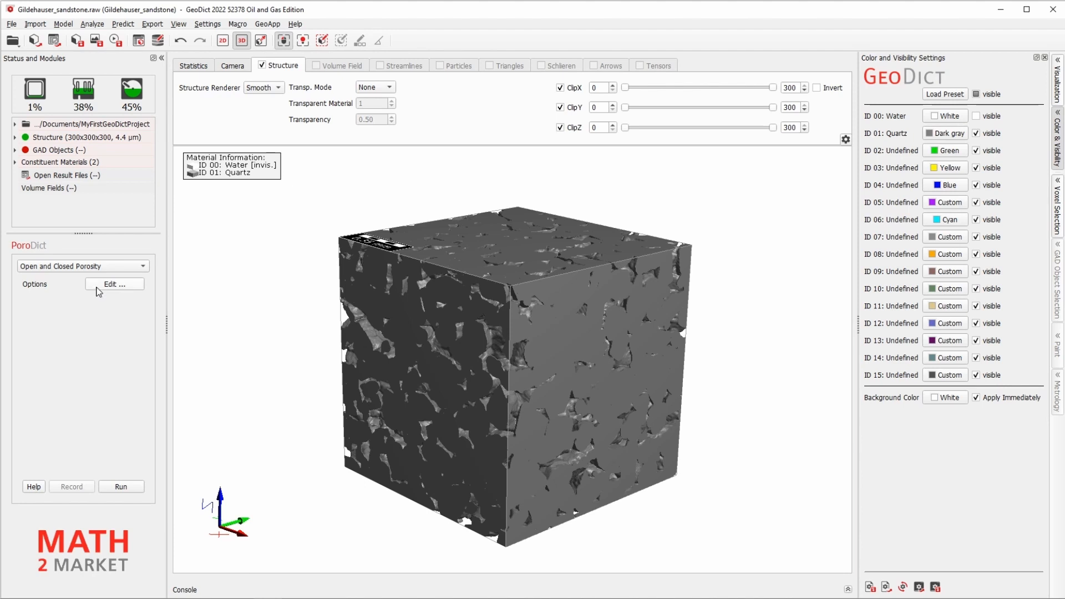
Step: In the porosity options, enable periodicity in X, Y and Z and set the neighborhood mode to Face, Edge or Vertex
{"action": "left_click", "coordinate": [97, 288]}
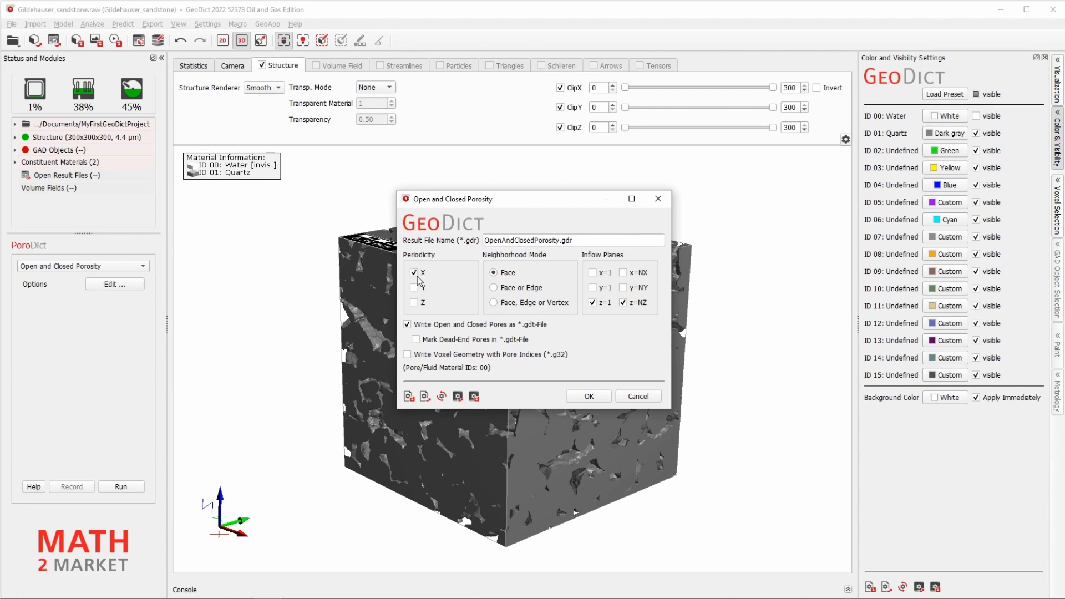
{"action": "left_click", "coordinate": [414, 302]}
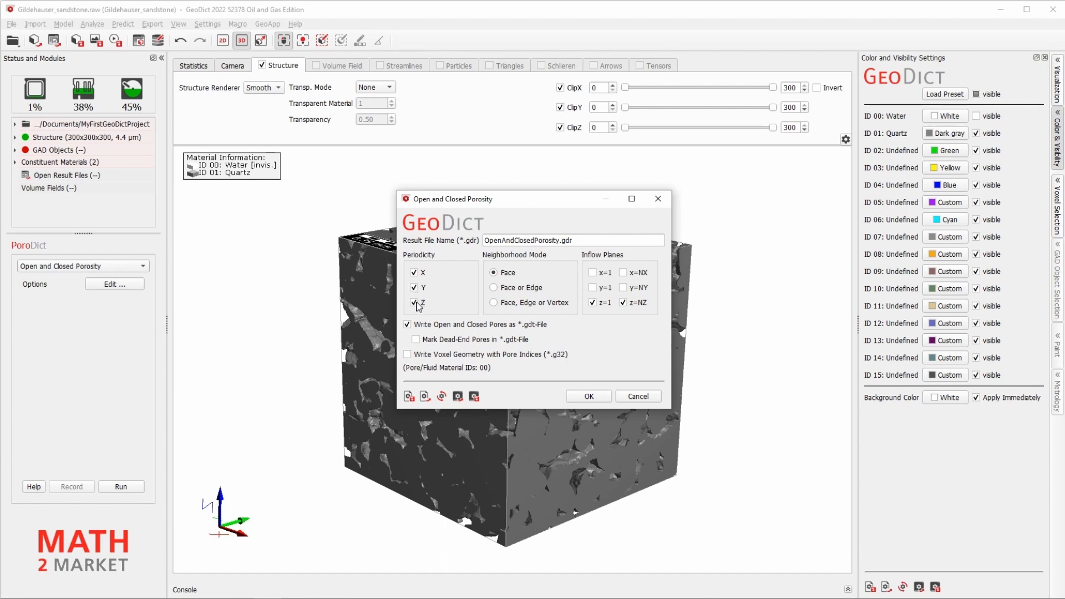
{"action": "left_click", "coordinate": [494, 302]}
Step: Enable the inflow planes on both sides in x and y as well, accept the options and run the Open and Closed Porosity analysis
{"action": "left_click", "coordinate": [623, 273]}
{"action": "left_click", "coordinate": [623, 287]}
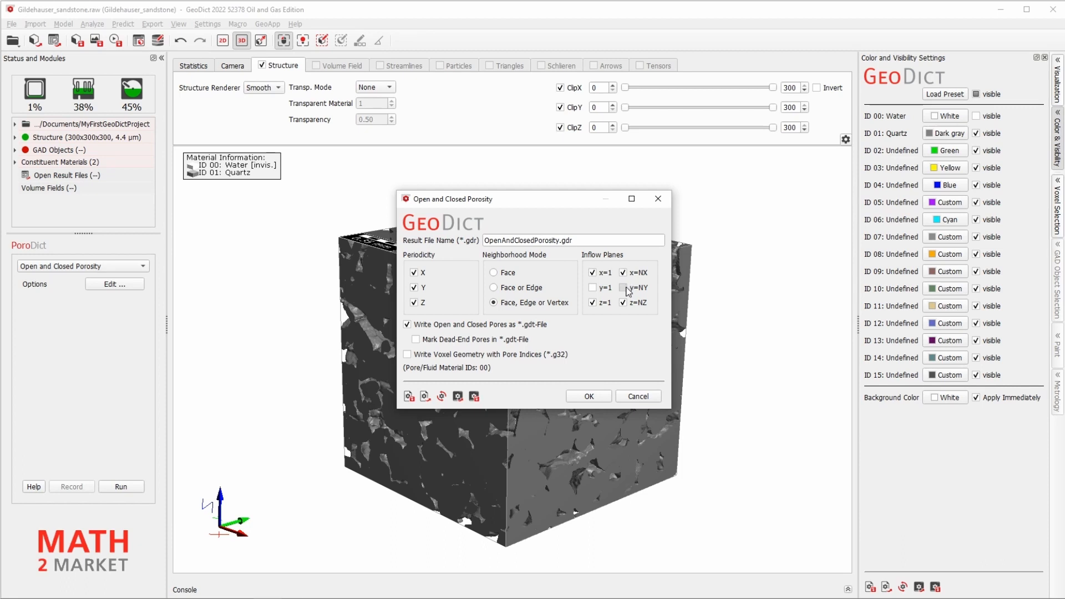
{"action": "left_click", "coordinate": [593, 288]}
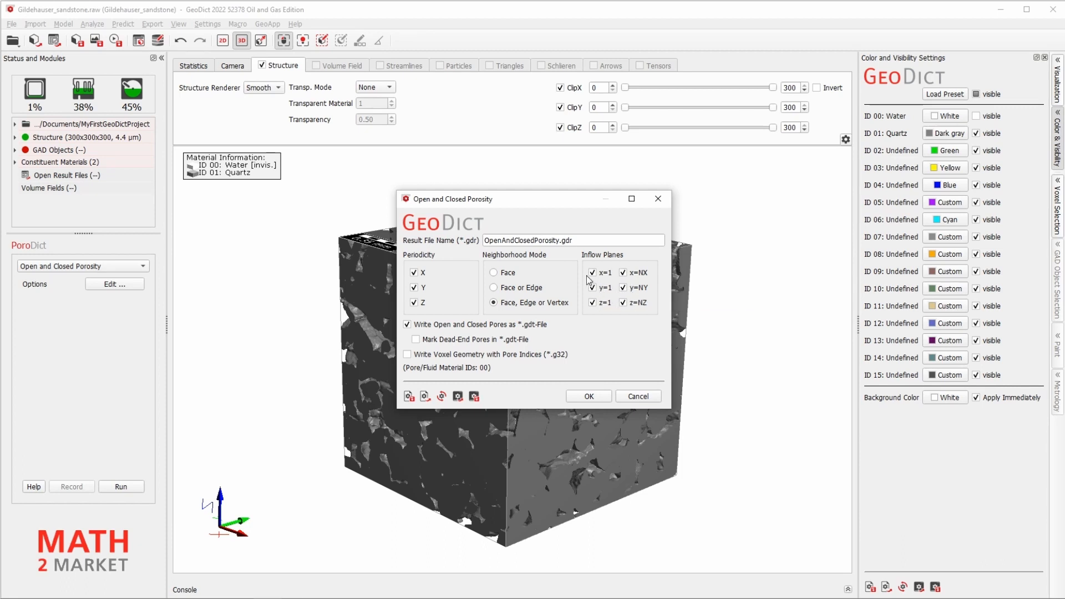
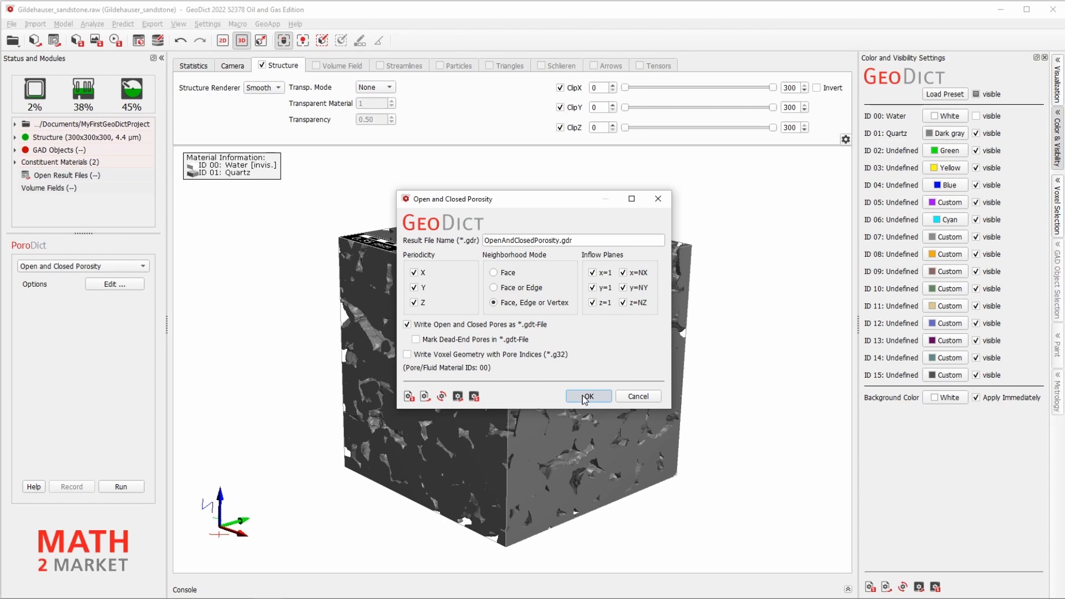
{"action": "left_click", "coordinate": [583, 397]}
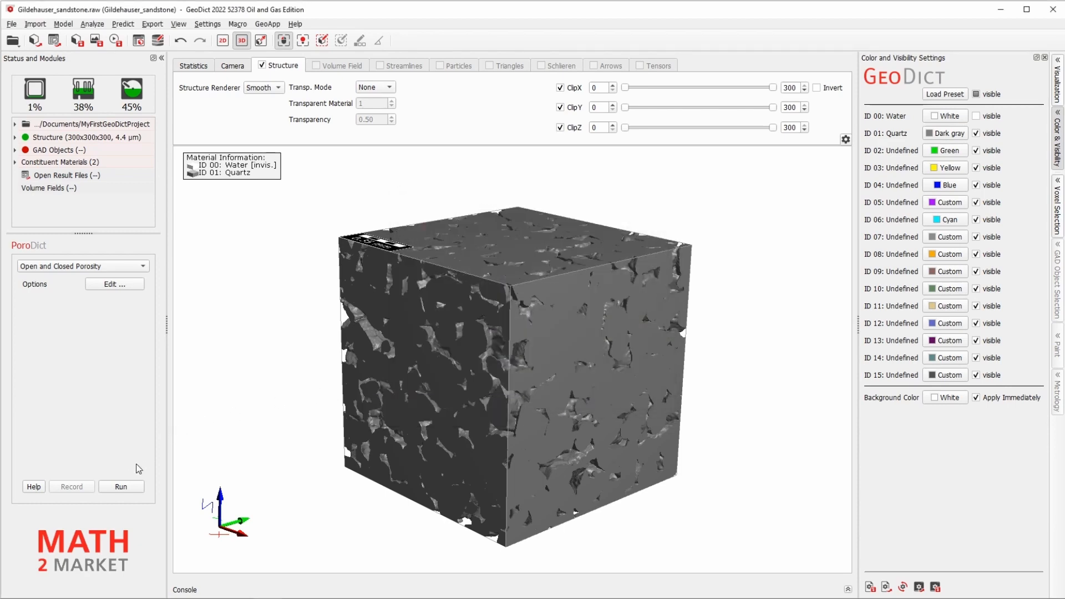
{"action": "left_click", "coordinate": [121, 488]}
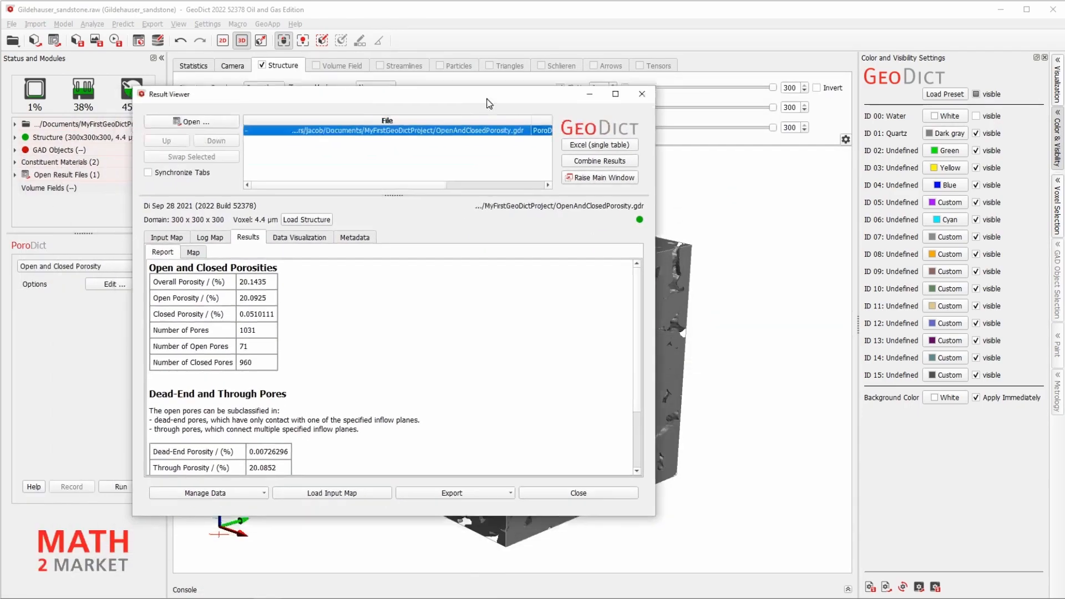
Step: Examine the overall, open and closed porosities and the dead-end and through pores in the result report
{"action": "left_click_drag", "start_coordinate": [555, 93], "coordinate": [605, 92]}
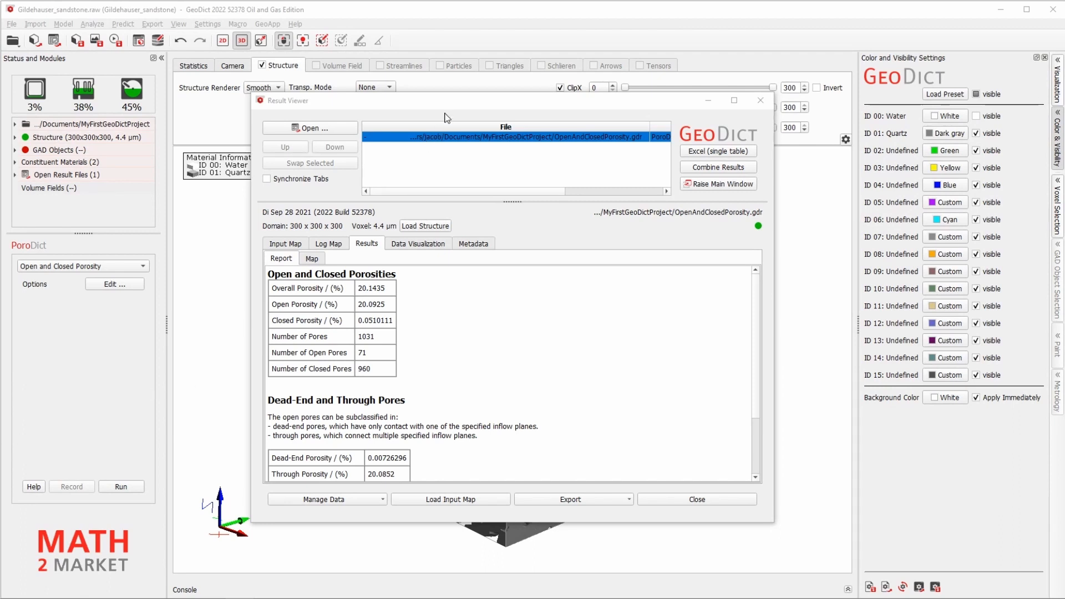
{"action": "left_click_drag", "start_coordinate": [447, 103], "coordinate": [445, 98]}
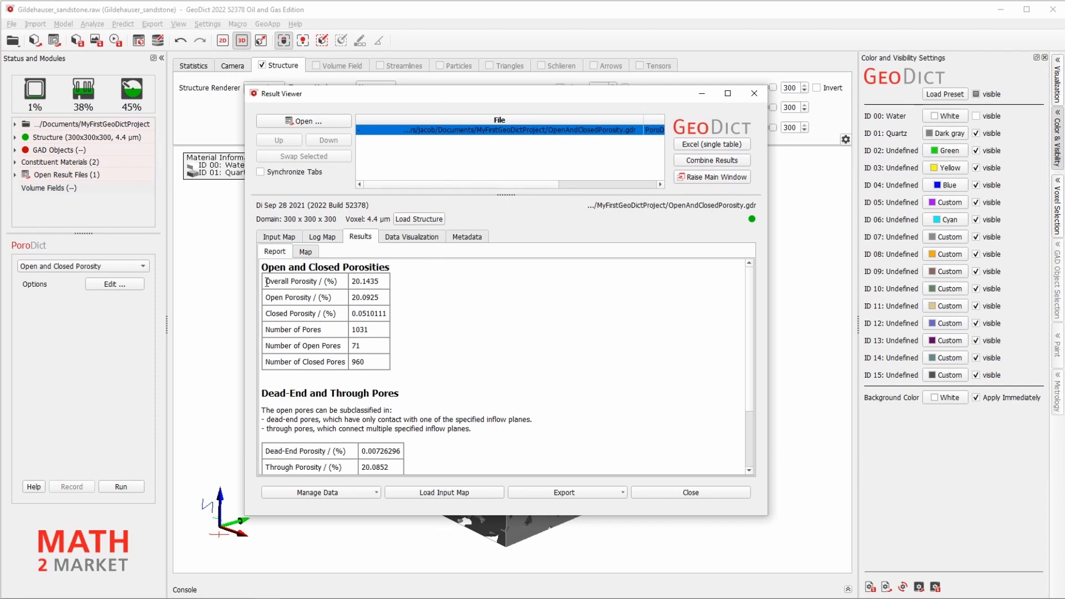
{"action": "left_click_drag", "start_coordinate": [274, 284], "coordinate": [376, 282]}
{"action": "left_click_drag", "start_coordinate": [265, 299], "coordinate": [352, 298]}
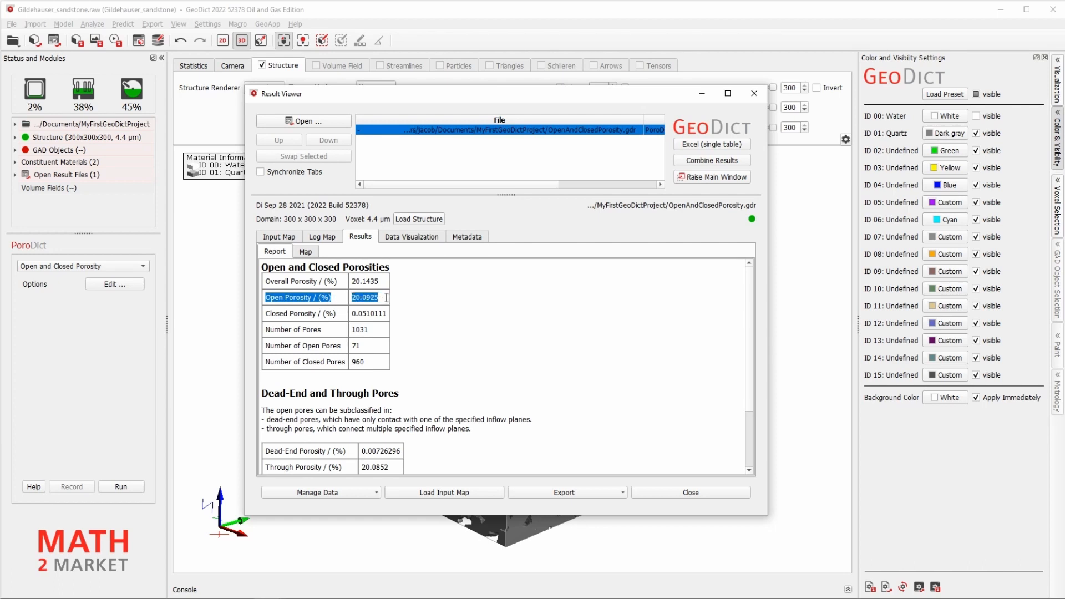
{"action": "left_click_drag", "start_coordinate": [266, 313], "coordinate": [335, 312]}
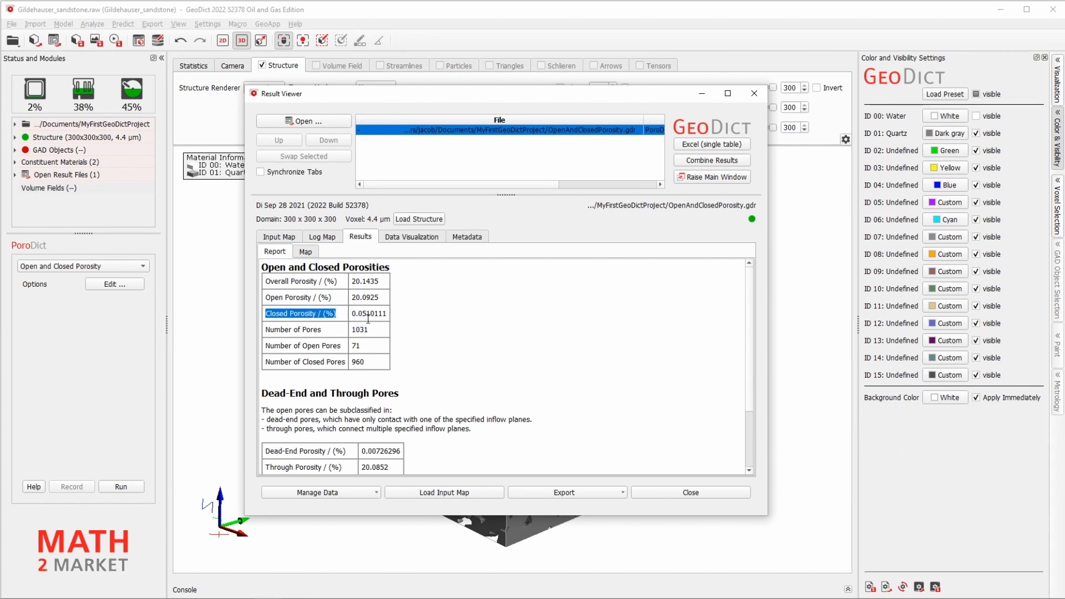
{"action": "left_click_drag", "start_coordinate": [352, 313], "coordinate": [387, 313]}
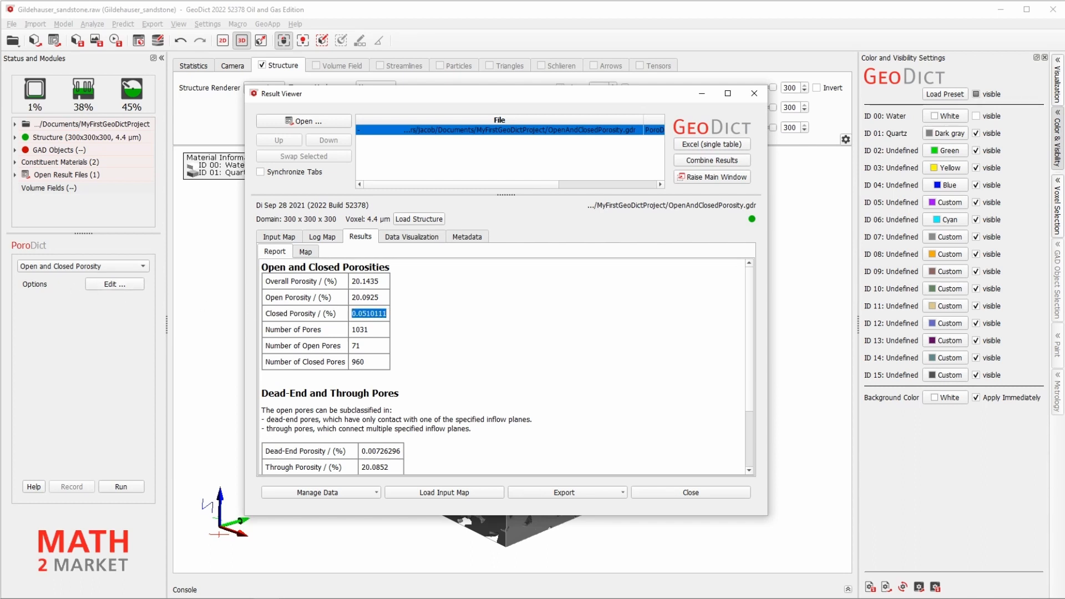
{"action": "left_click", "coordinate": [34, 284]}
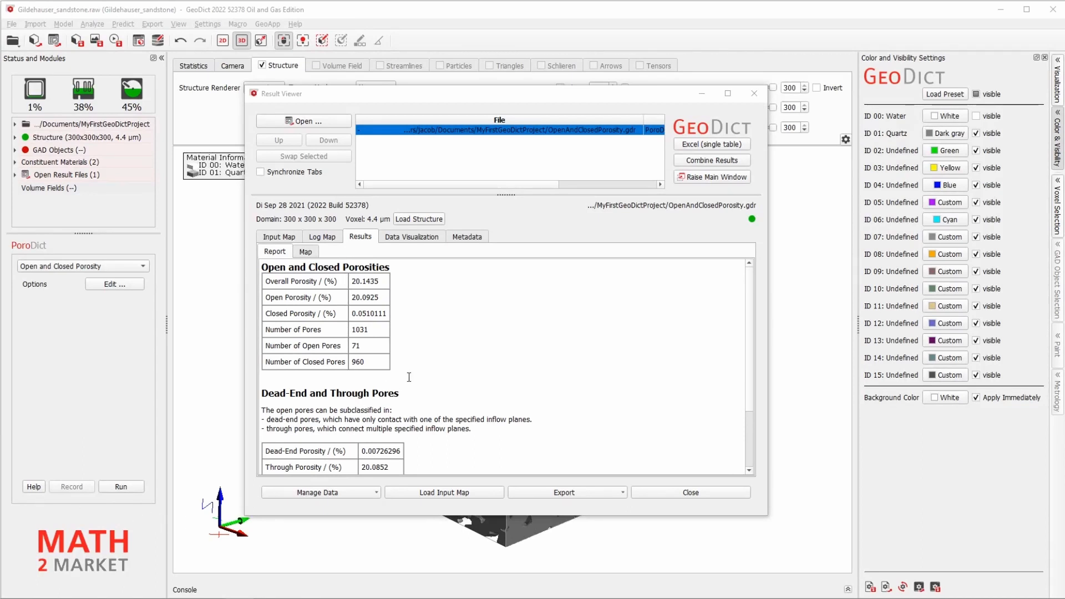
{"action": "scroll", "coordinate": [408, 377], "scroll_direction": "down", "scroll_amount": 3}
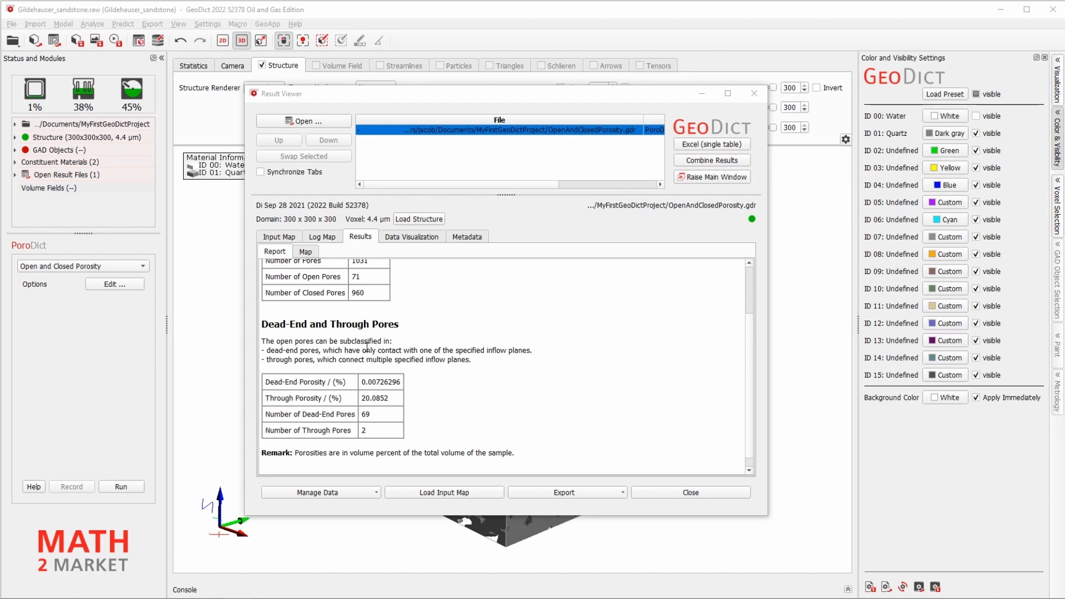
Step: Compare the dead-end porosity with the through porosity in the Open and Closed Porosity report
{"action": "scroll", "coordinate": [375, 348], "scroll_direction": "down", "scroll_amount": 1}
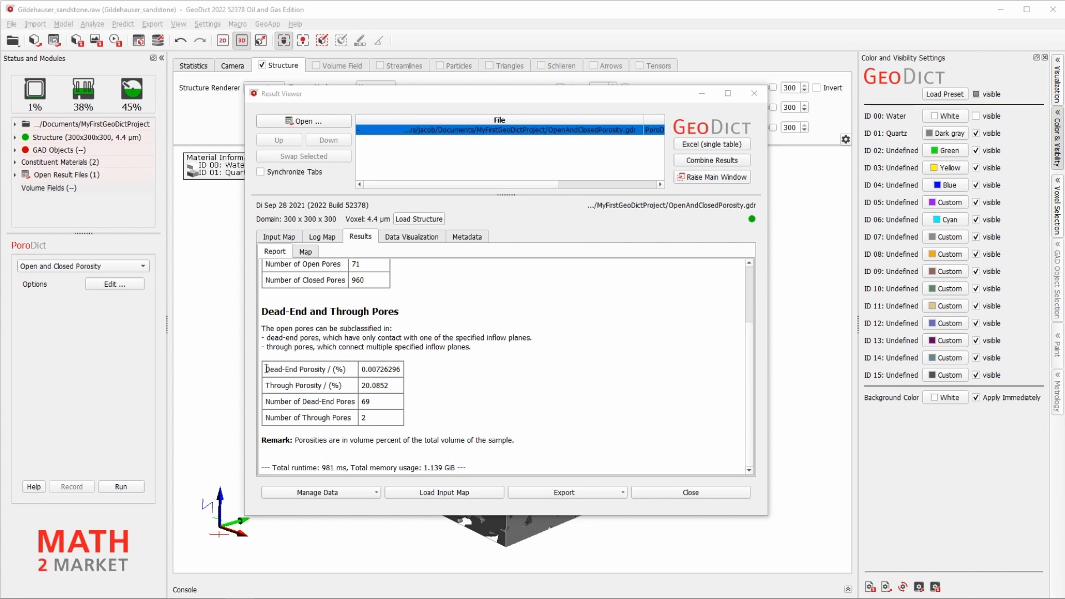
{"action": "left_click_drag", "start_coordinate": [266, 369], "coordinate": [401, 366]}
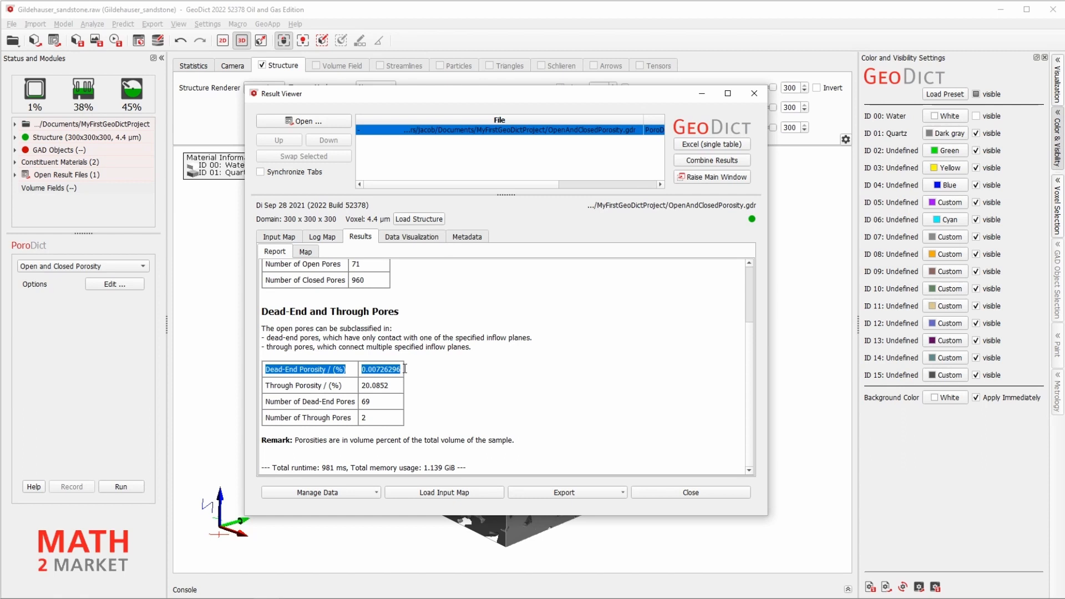
{"action": "left_click_drag", "start_coordinate": [268, 385], "coordinate": [376, 382]}
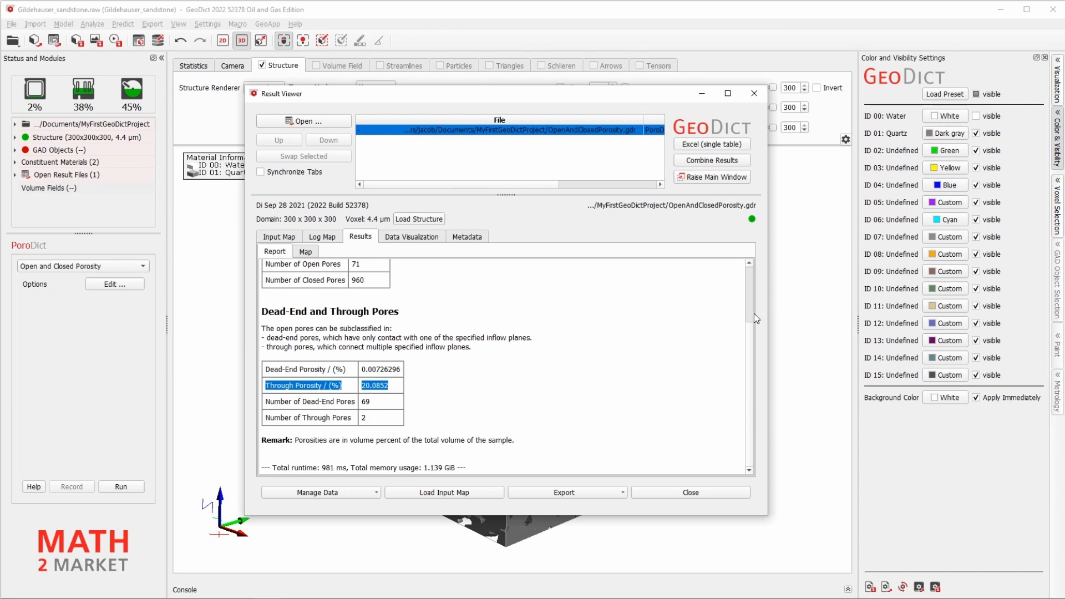
{"action": "scroll", "coordinate": [755, 330], "scroll_direction": "up", "scroll_amount": 3}
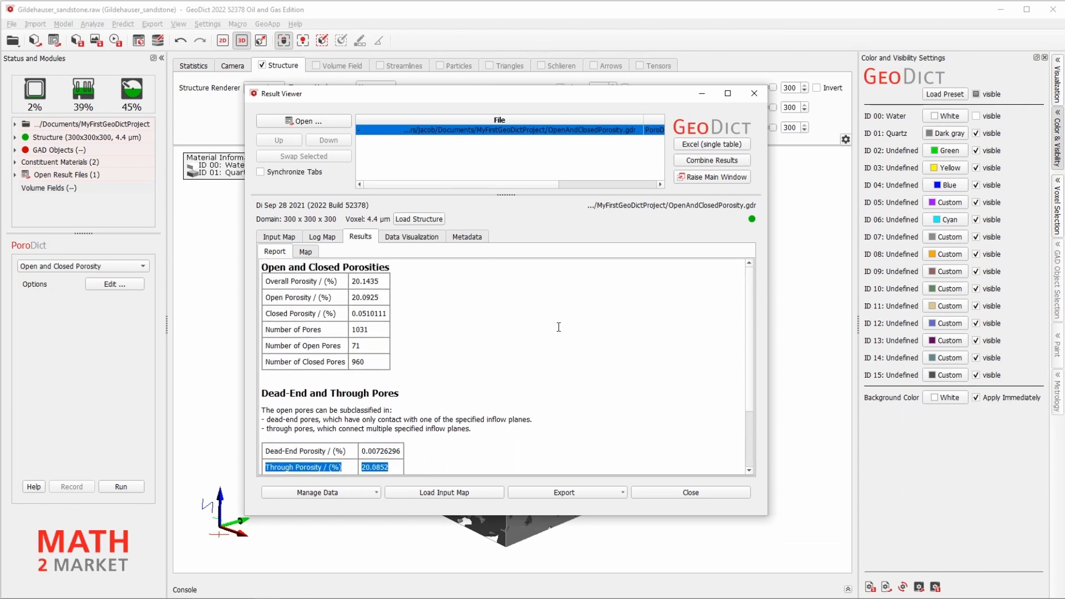
{"action": "scroll", "coordinate": [752, 405], "scroll_direction": "down", "scroll_amount": 3}
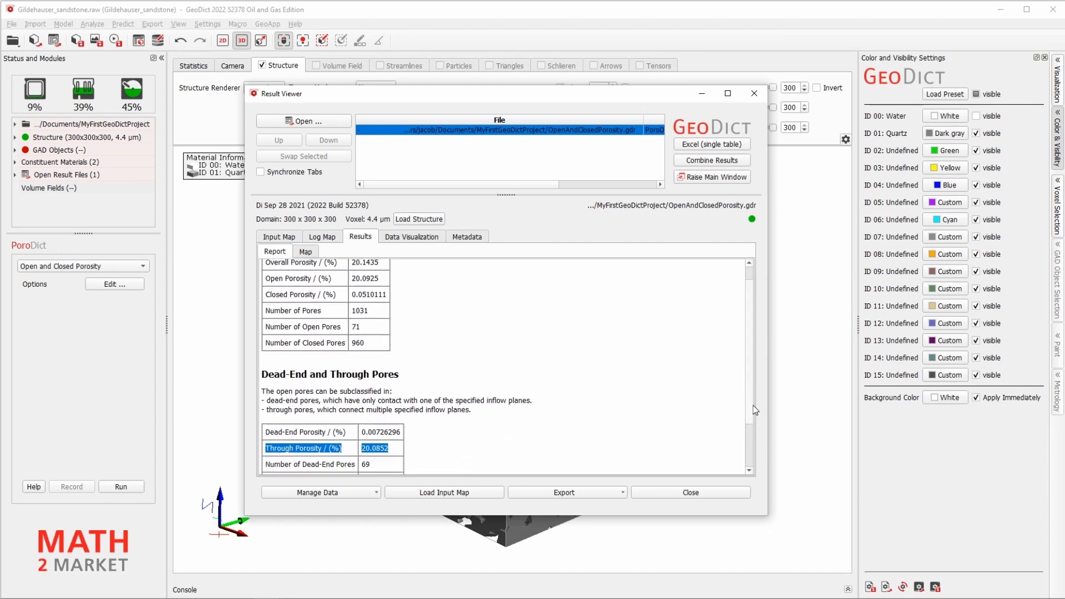
{"action": "scroll", "coordinate": [753, 422], "scroll_direction": "down", "scroll_amount": 3}
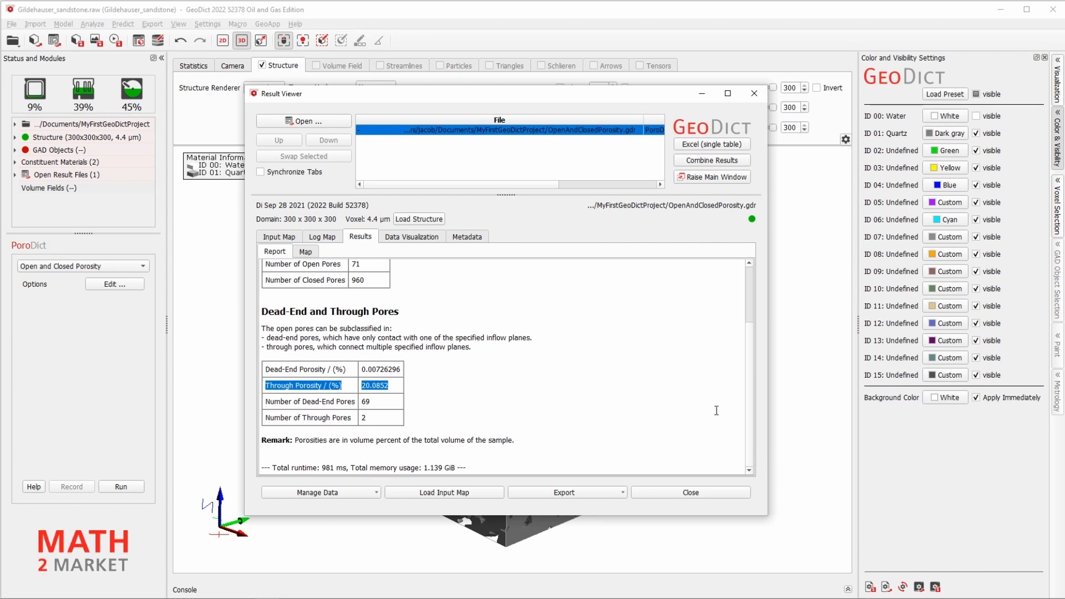
{"action": "left_click", "coordinate": [419, 384]}
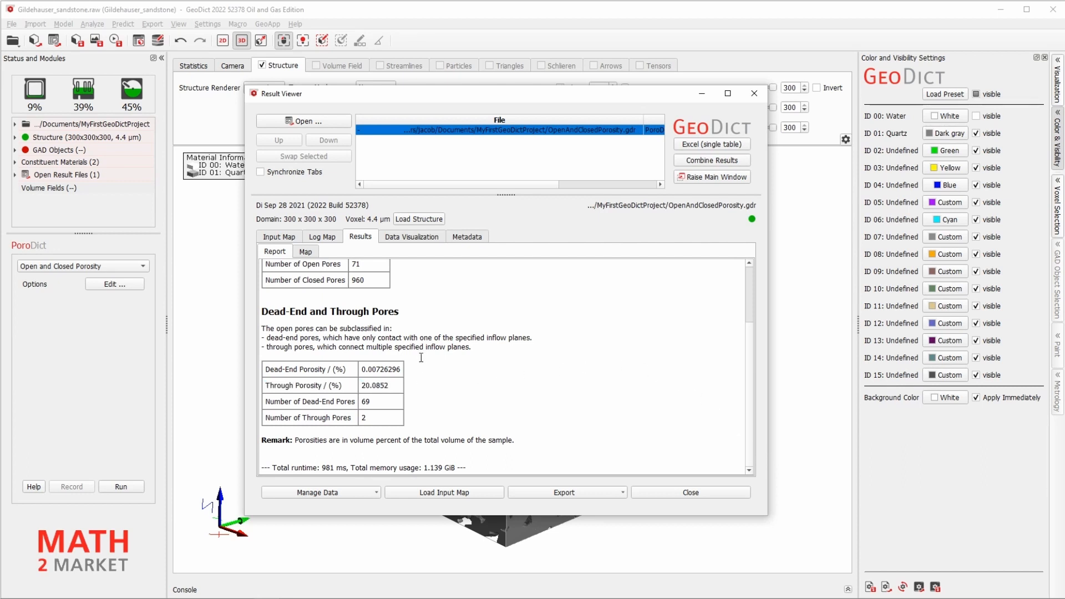
Step: Load the pores as a structure (*.gdt) from the result's data visualization and close the result viewer
{"action": "left_click", "coordinate": [408, 238]}
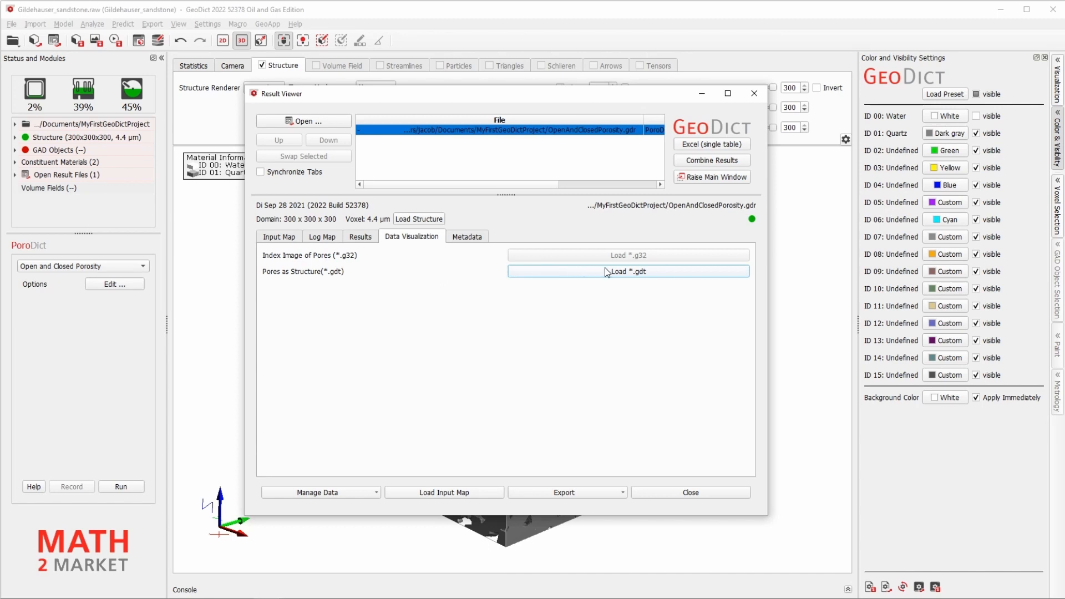
{"action": "left_click", "coordinate": [660, 275]}
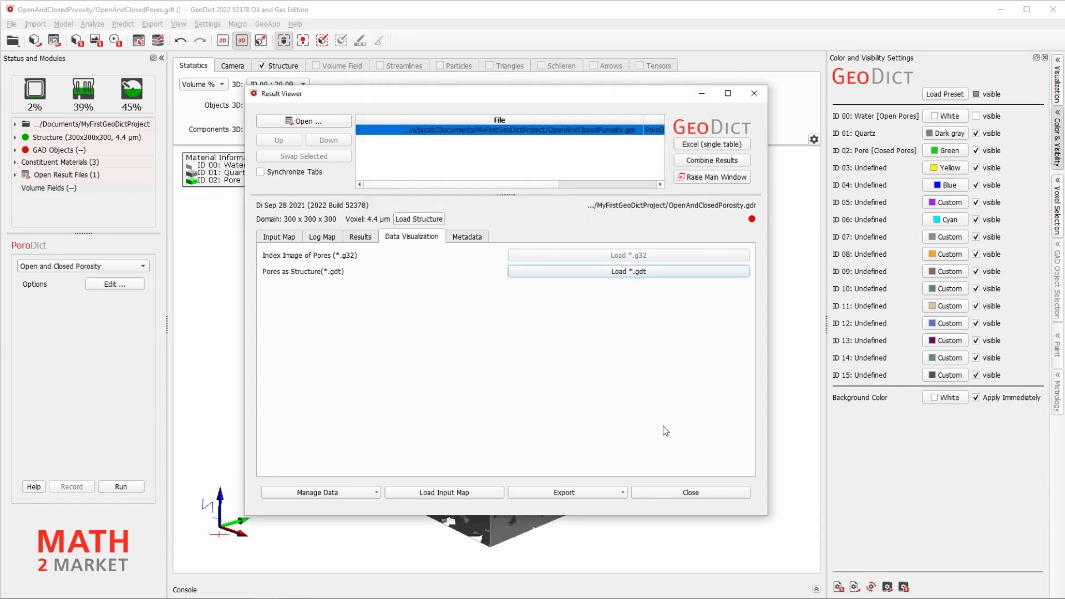
{"action": "left_click", "coordinate": [660, 497]}
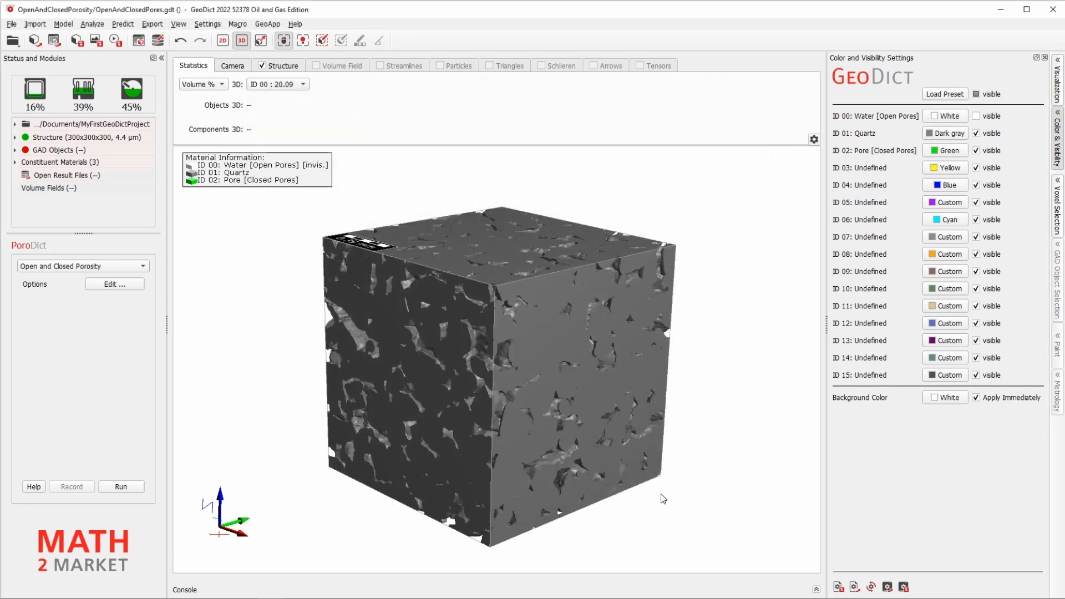
Step: Hide the Quartz material (ID 01) and inspect the closed pores in the 3D view
{"action": "left_click_drag", "start_coordinate": [540, 408], "coordinate": [509, 374]}
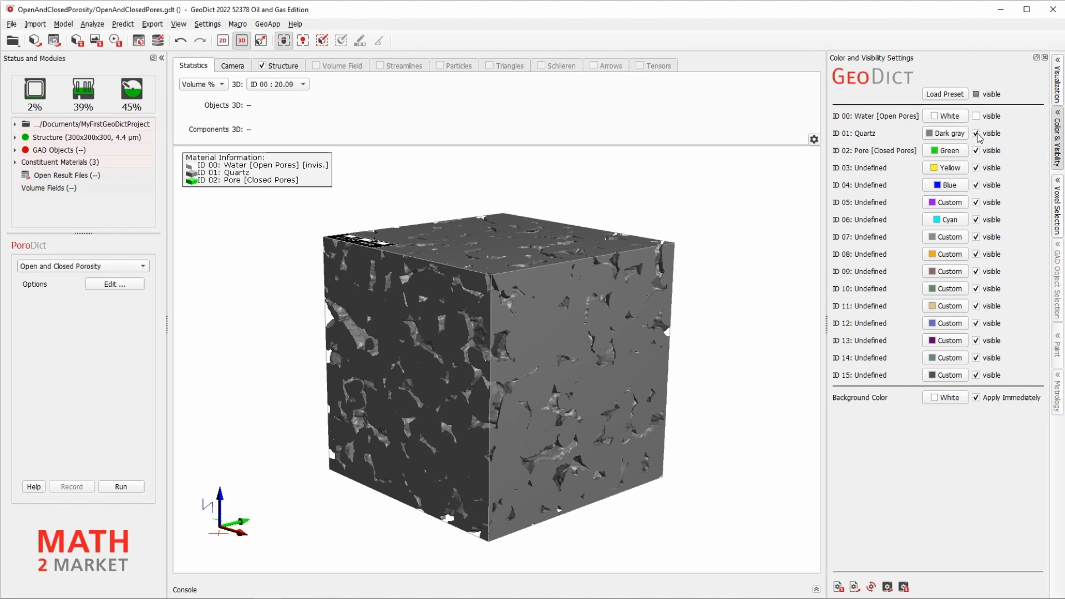
{"action": "left_click", "coordinate": [977, 134]}
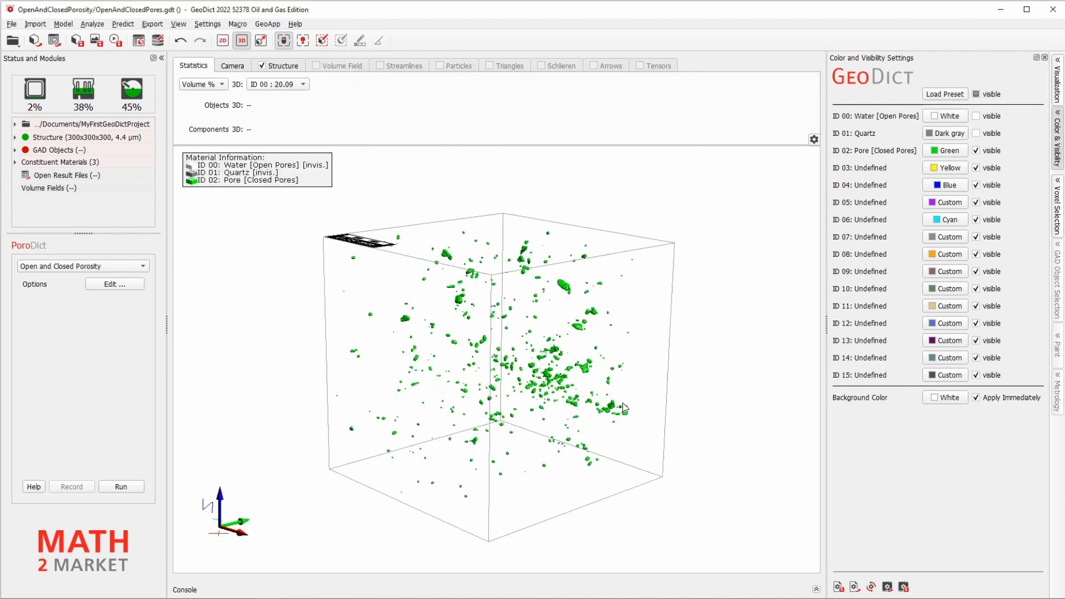
{"action": "left_click_drag", "start_coordinate": [519, 489], "coordinate": [475, 326]}
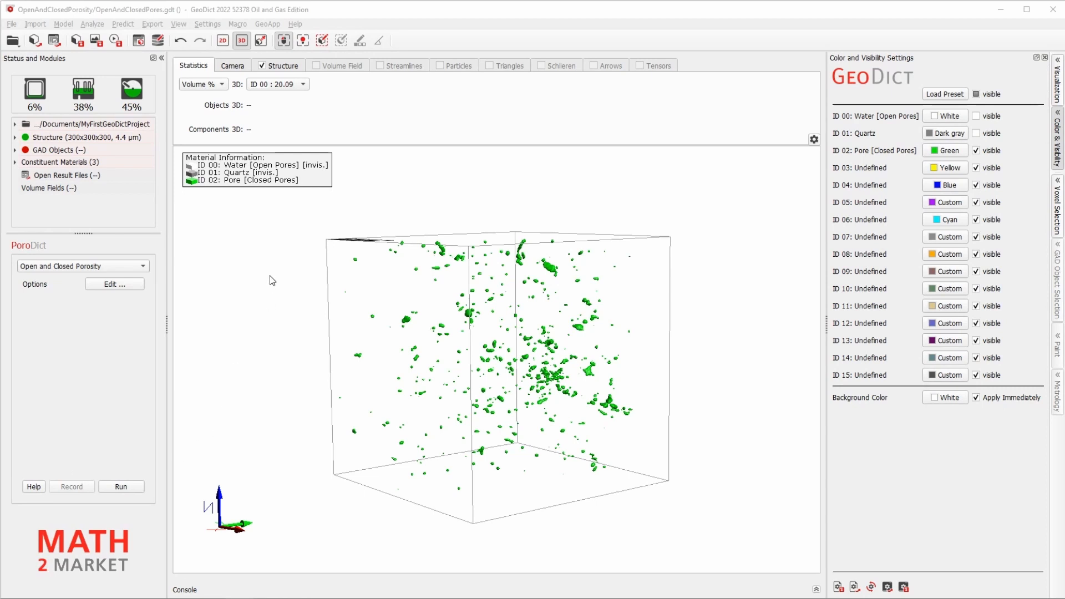
Step: Check the volume percentages of the individual material IDs in the structure statistics
{"action": "left_click", "coordinate": [282, 102]}
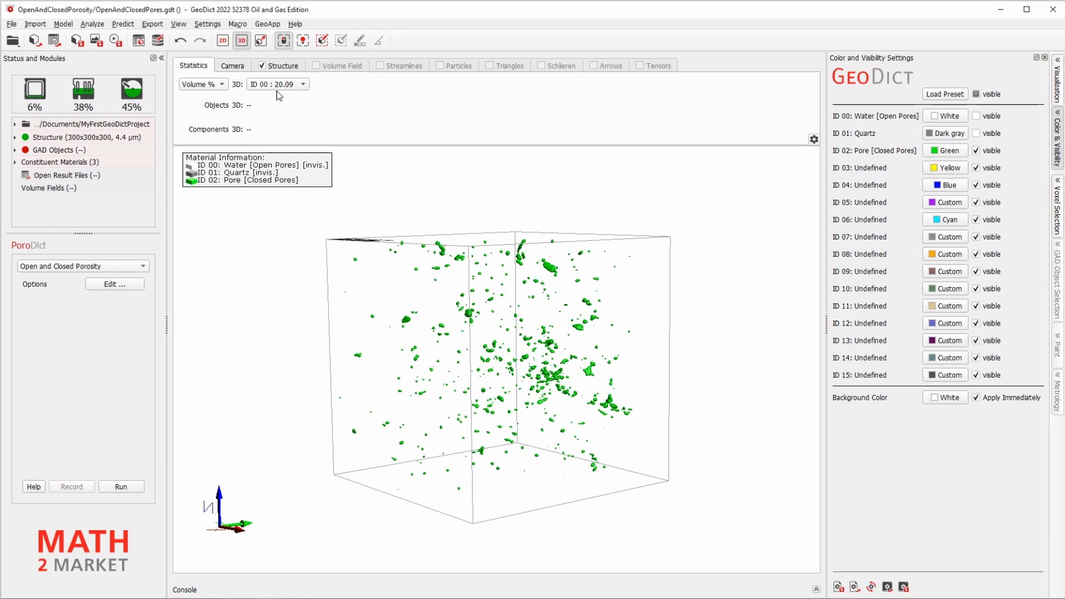
{"action": "left_click", "coordinate": [276, 87]}
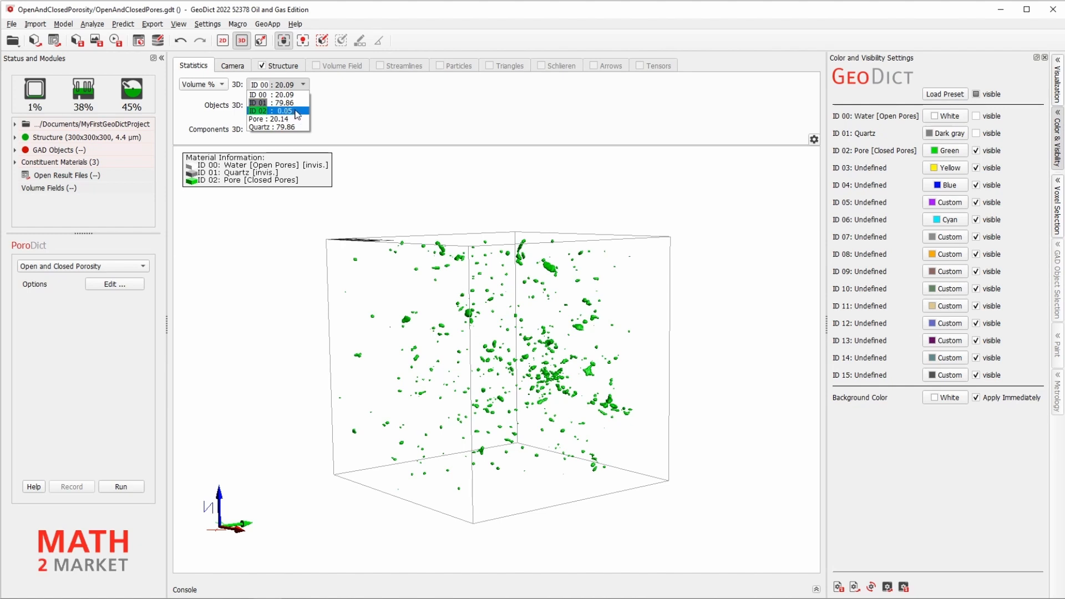
{"action": "left_click", "coordinate": [309, 17]}
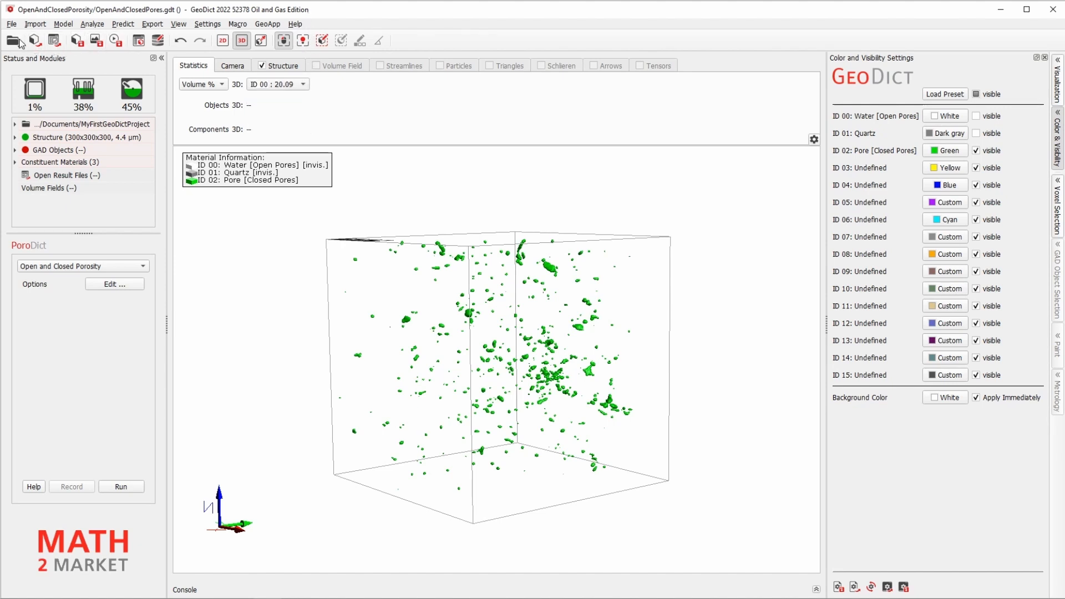
Step: Reopen the saved OpenAndClosedPorosity result file from the project folder, view its report and close it
{"action": "left_click", "coordinate": [12, 24]}
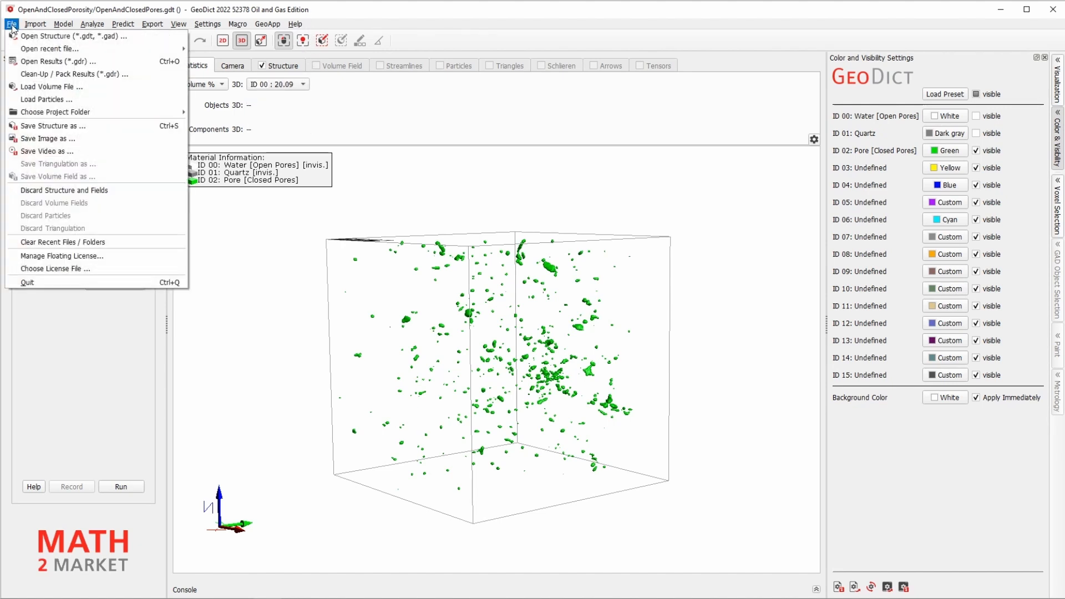
{"action": "left_click", "coordinate": [28, 62]}
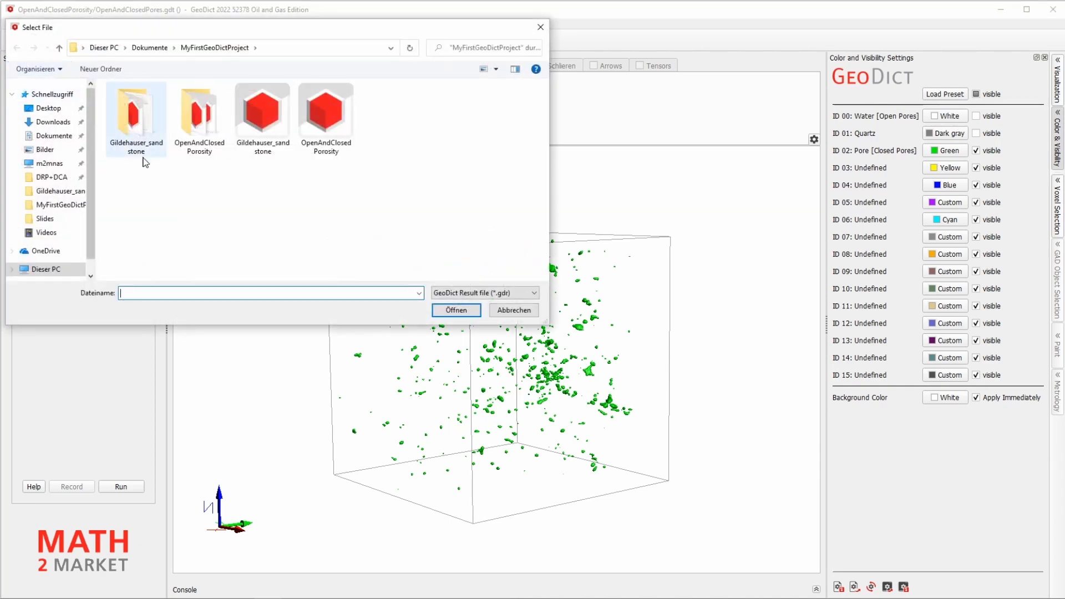
{"action": "left_click", "coordinate": [323, 155]}
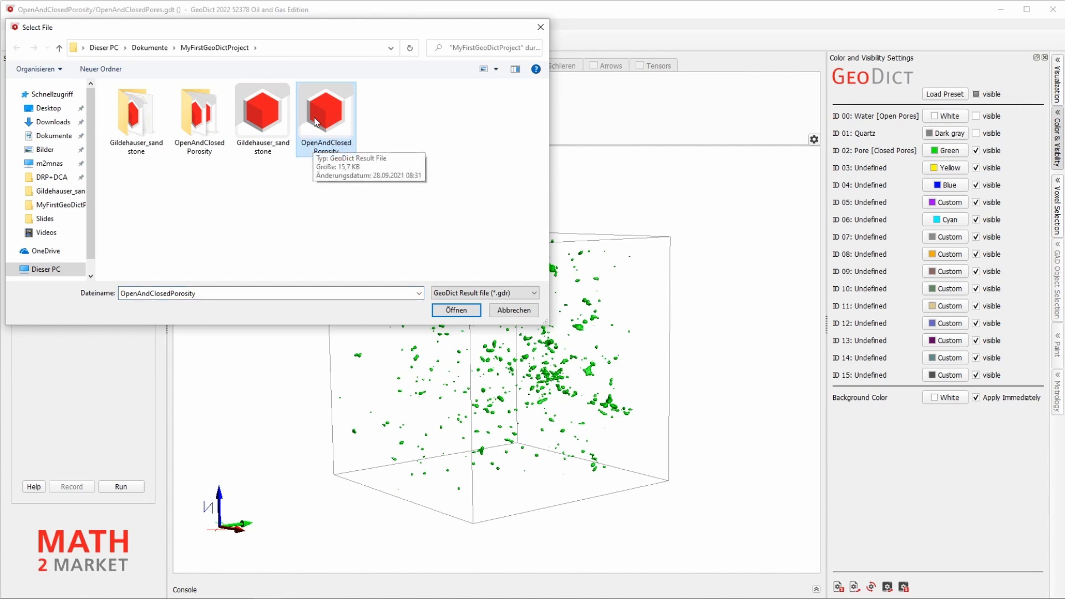
{"action": "double_click", "coordinate": [325, 142]}
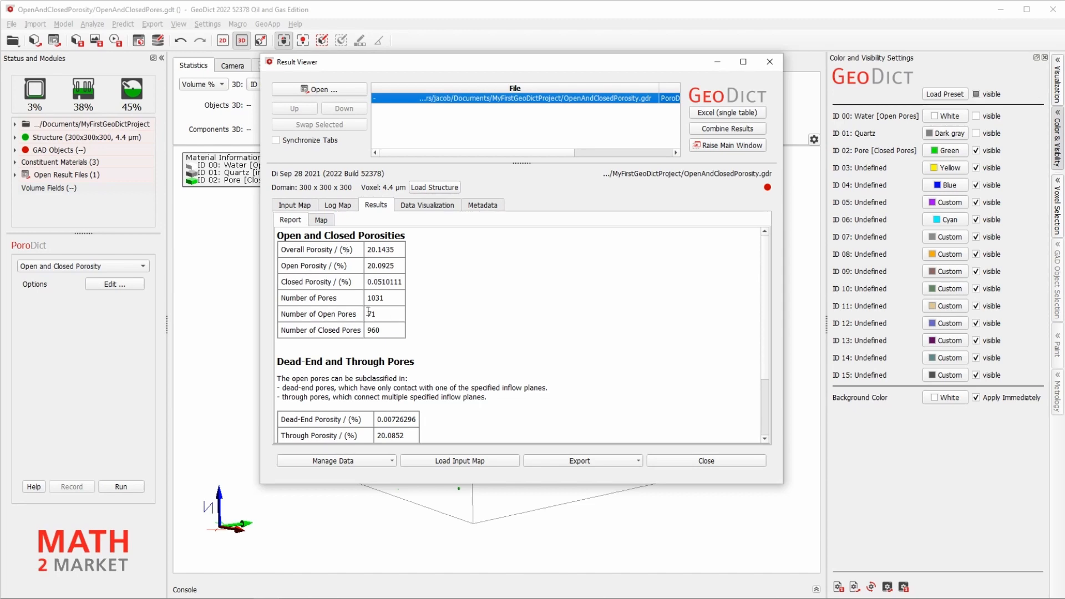
{"action": "left_click", "coordinate": [660, 462]}
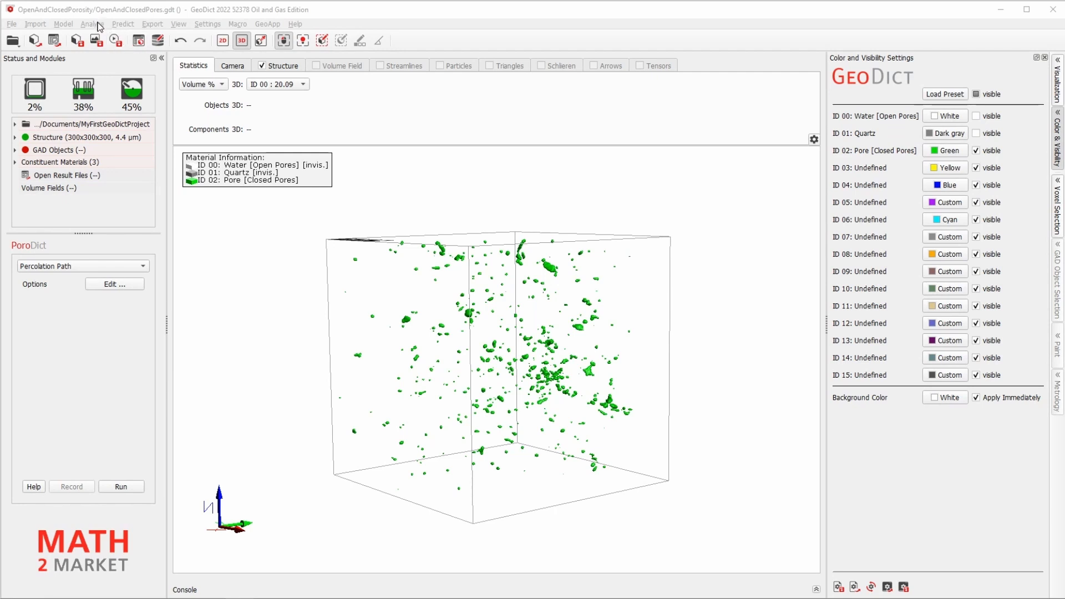
Step: Choose Percolation Path as the analysis in the PoroDict module
{"action": "left_click", "coordinate": [100, 26]}
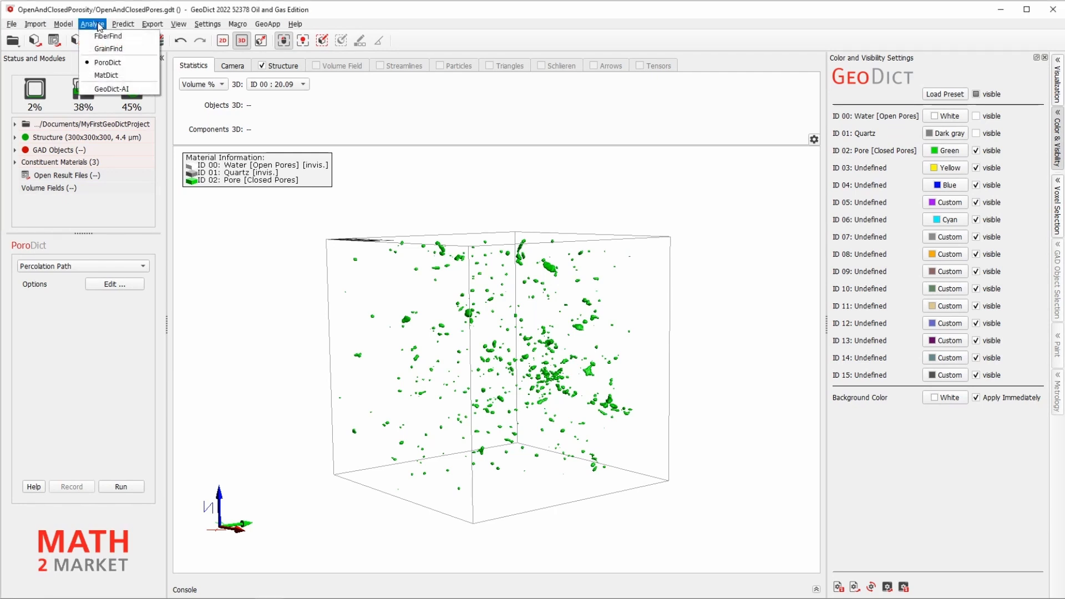
{"action": "left_click", "coordinate": [106, 63]}
{"action": "left_click", "coordinate": [81, 269]}
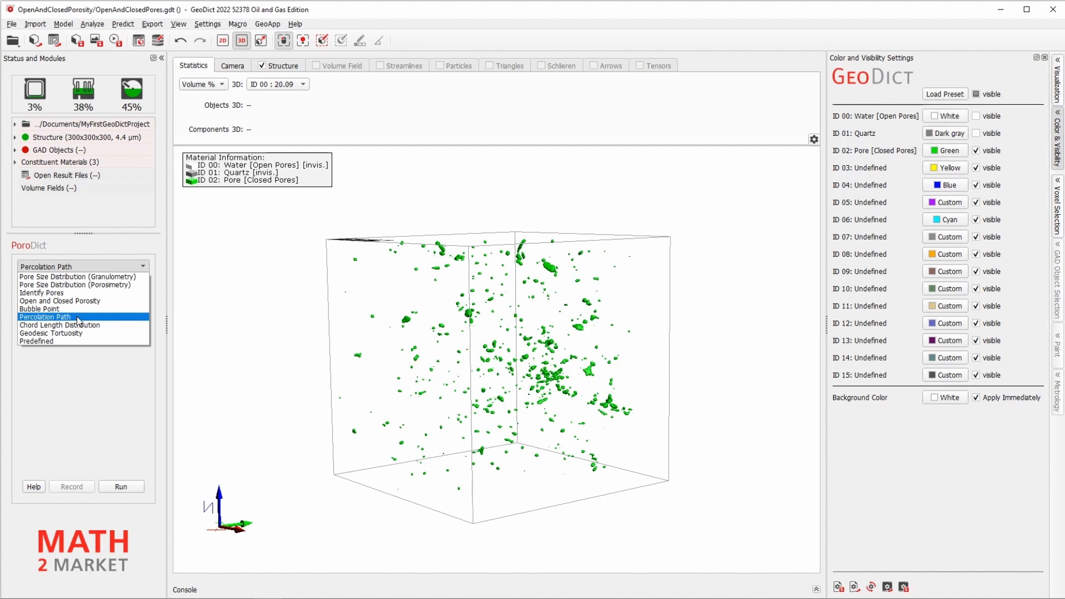
{"action": "left_click", "coordinate": [78, 318]}
Step: In the Percolation Path options, set the number of paths to 10 with Pore Space as the material to analyze
{"action": "left_click", "coordinate": [104, 286]}
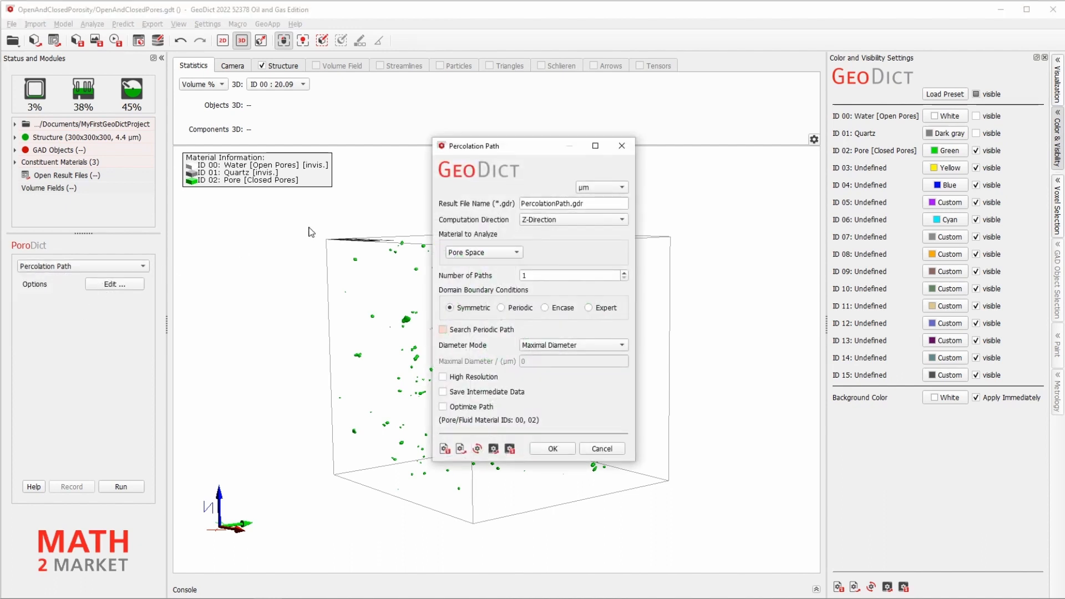
{"action": "left_click_drag", "start_coordinate": [465, 149], "coordinate": [396, 150]}
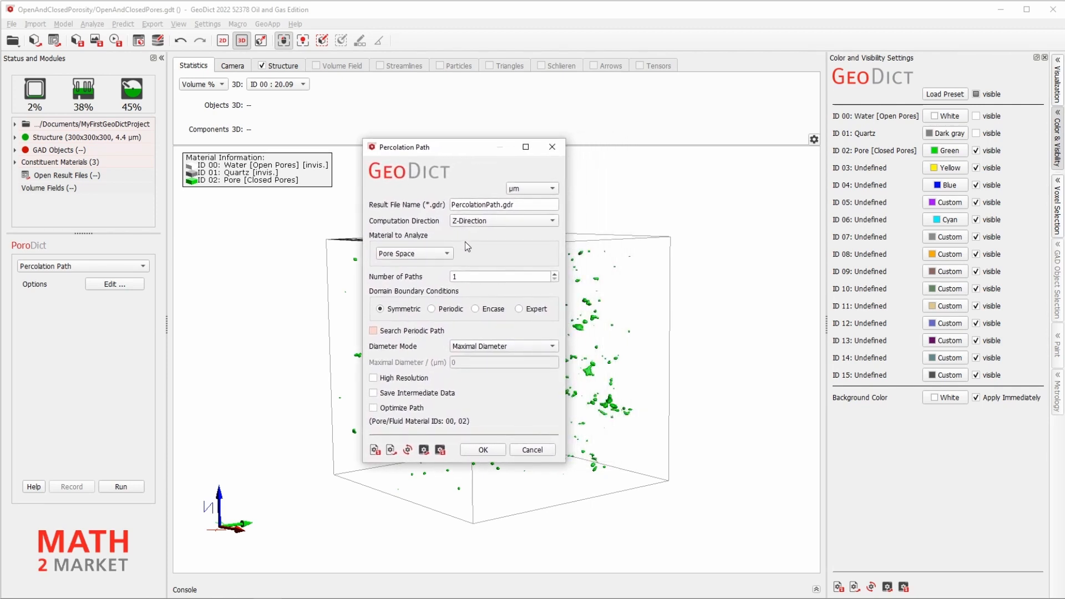
{"action": "left_click", "coordinate": [460, 277]}
{"action": "left_click", "coordinate": [411, 254]}
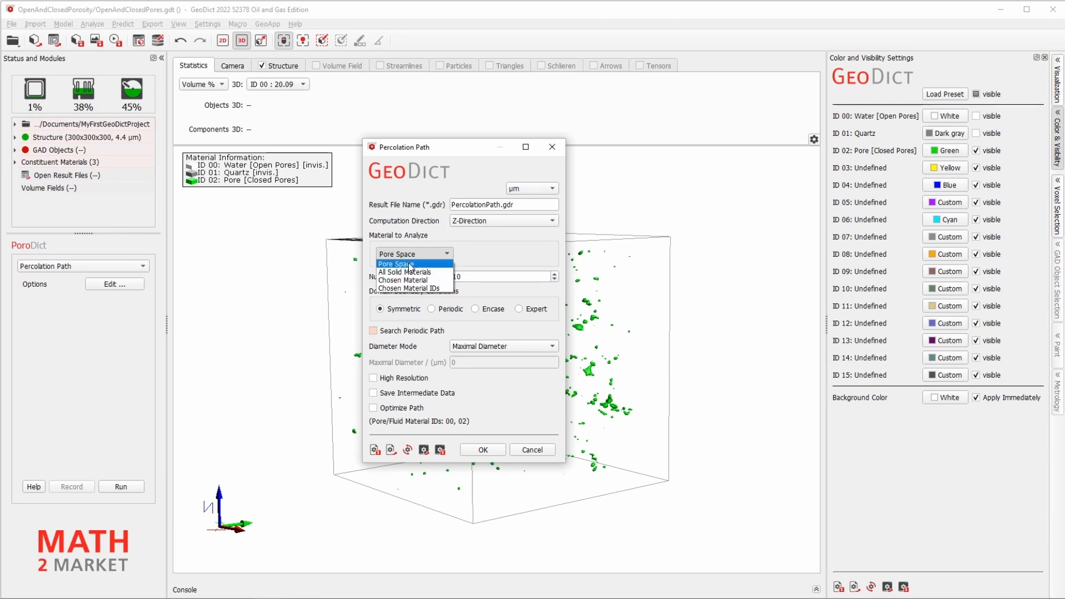
{"action": "left_click", "coordinate": [411, 266]}
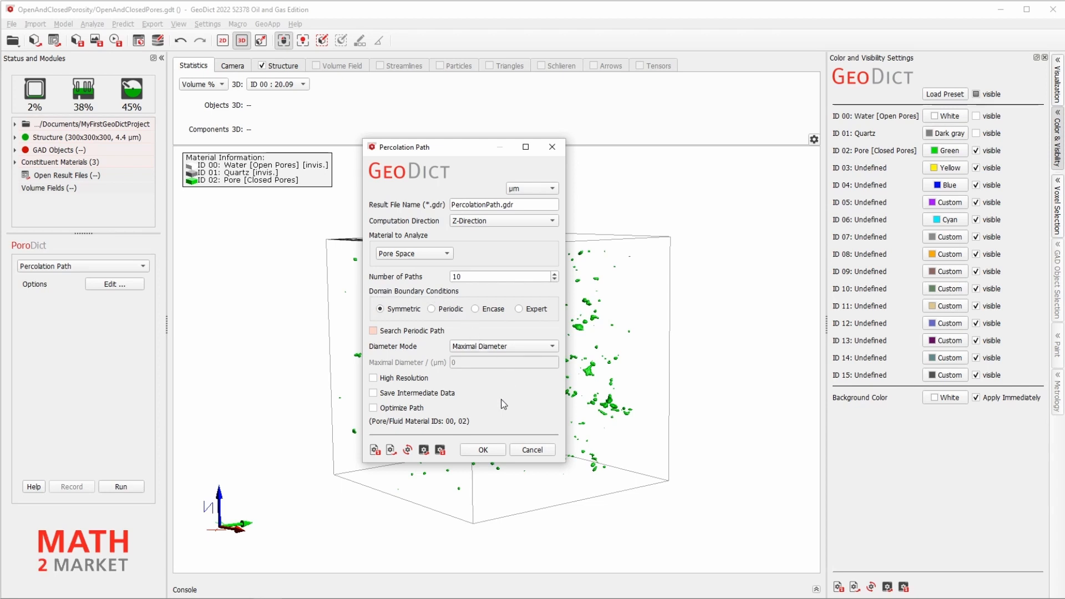
{"action": "left_click", "coordinate": [483, 451]}
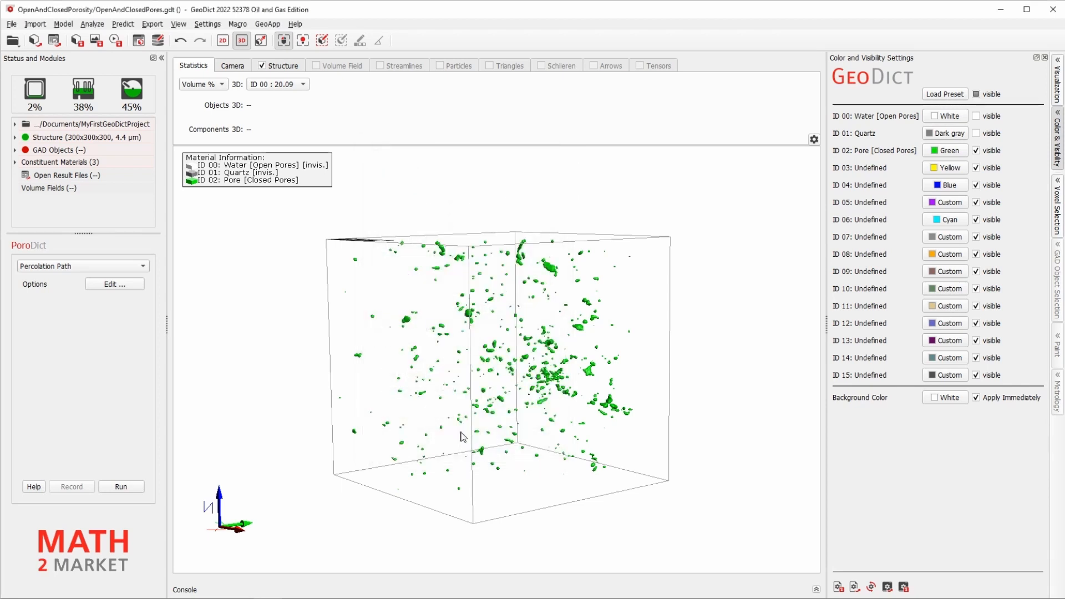
Step: Run the Percolation Path analysis, acknowledge the accuracy warning and review the particle path table
{"action": "left_click", "coordinate": [133, 490]}
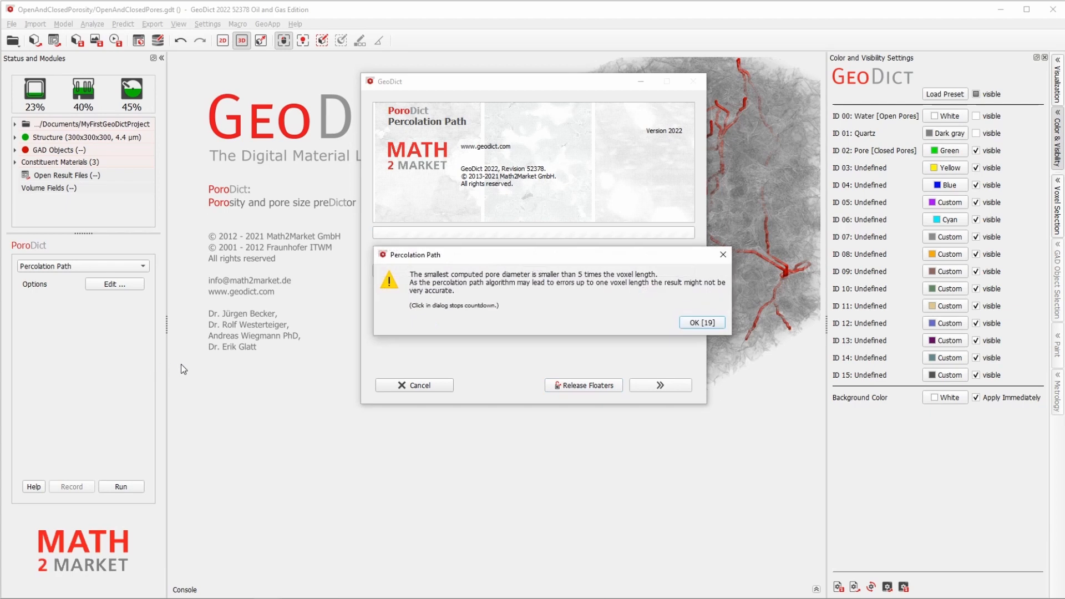
{"action": "left_click", "coordinate": [714, 323]}
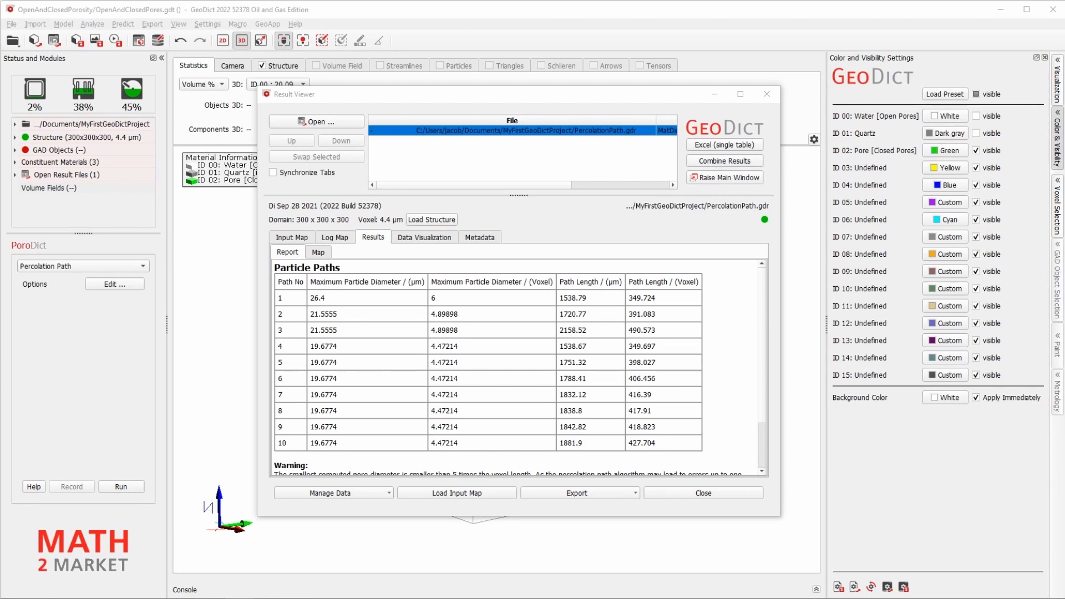
{"action": "left_click_drag", "start_coordinate": [277, 281], "coordinate": [660, 443]}
{"action": "left_click", "coordinate": [660, 443]}
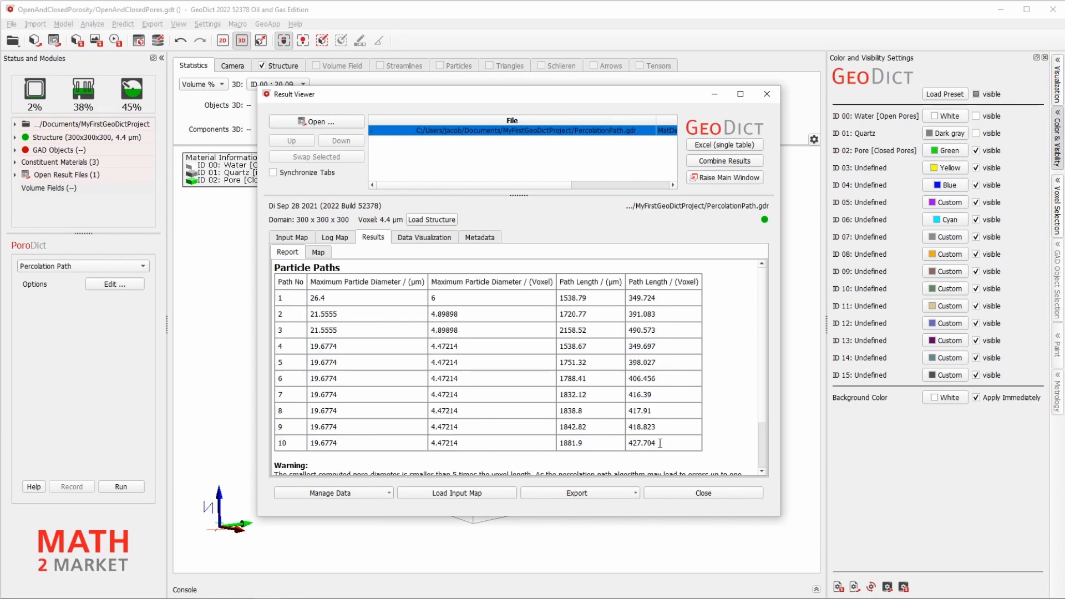
Step: Load the percolation path result into the 3D view, keep the ID 01 material invisible and minimize the result viewer
{"action": "left_click", "coordinate": [421, 239]}
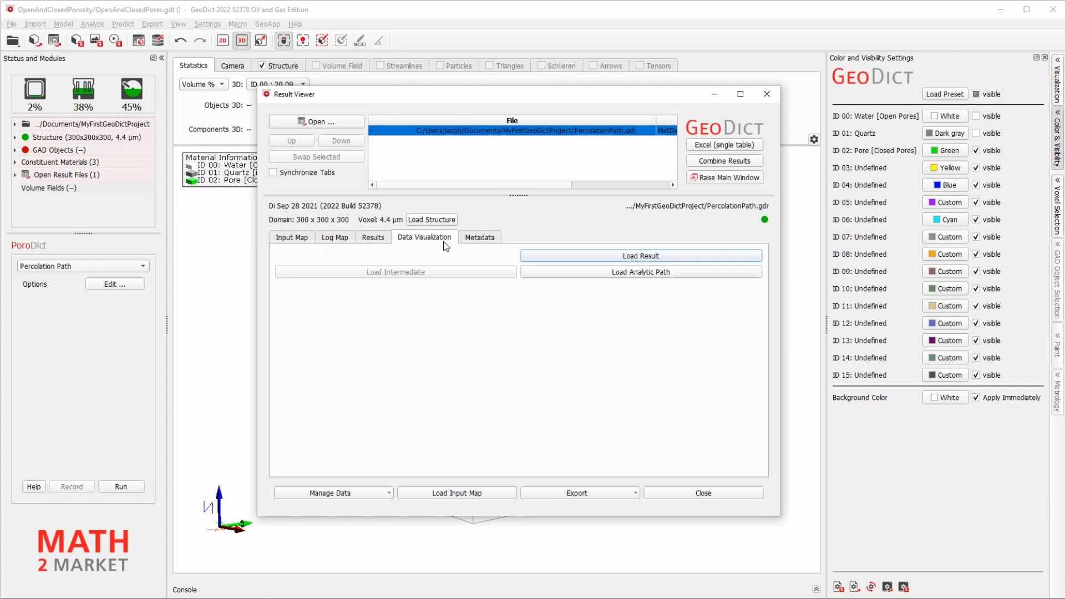
{"action": "left_click", "coordinate": [593, 256]}
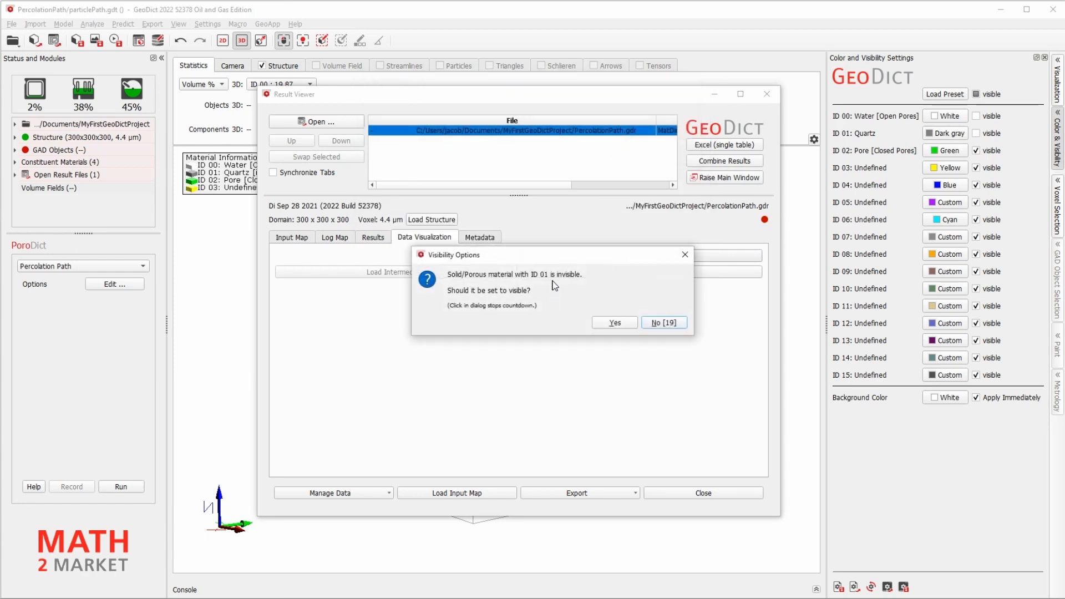
{"action": "left_click", "coordinate": [663, 324]}
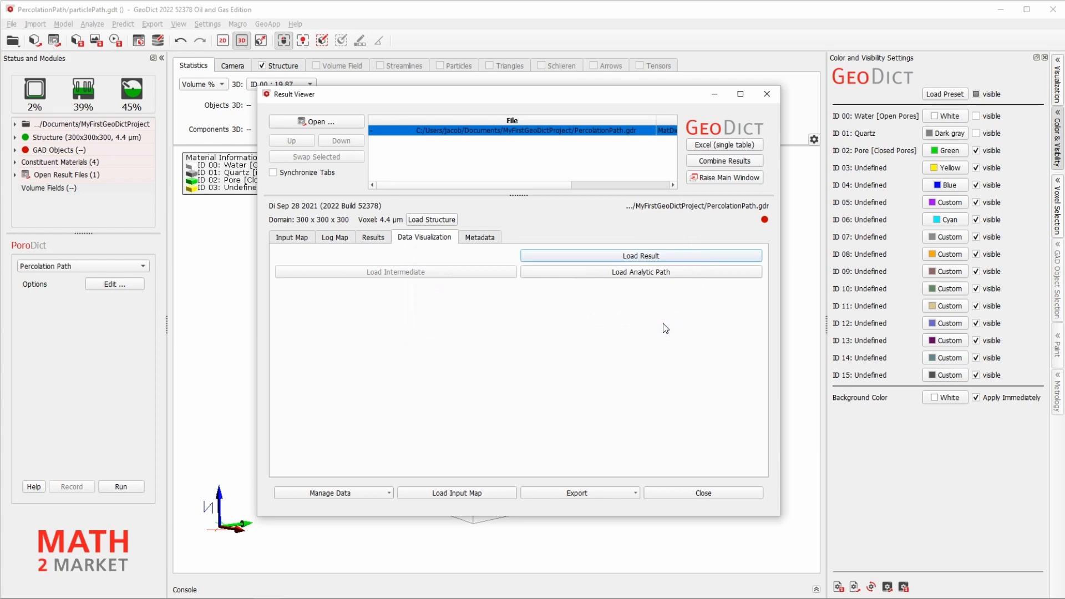
{"action": "left_click", "coordinate": [715, 96]}
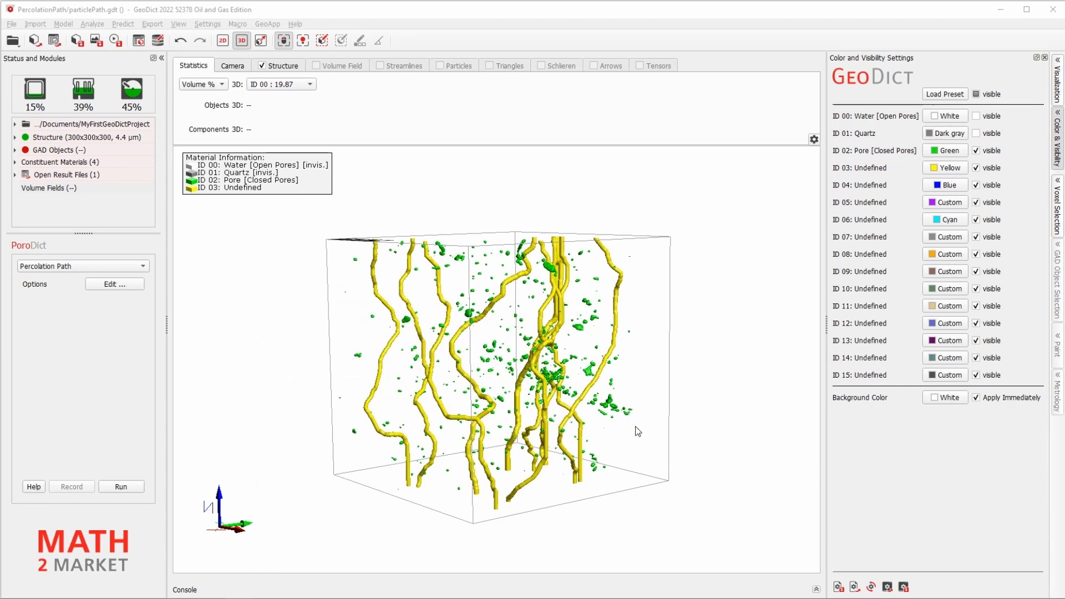
Step: Examine the percolation paths and closed pores from several angles in the 3D view
{"action": "left_click_drag", "start_coordinate": [638, 431], "coordinate": [580, 441]}
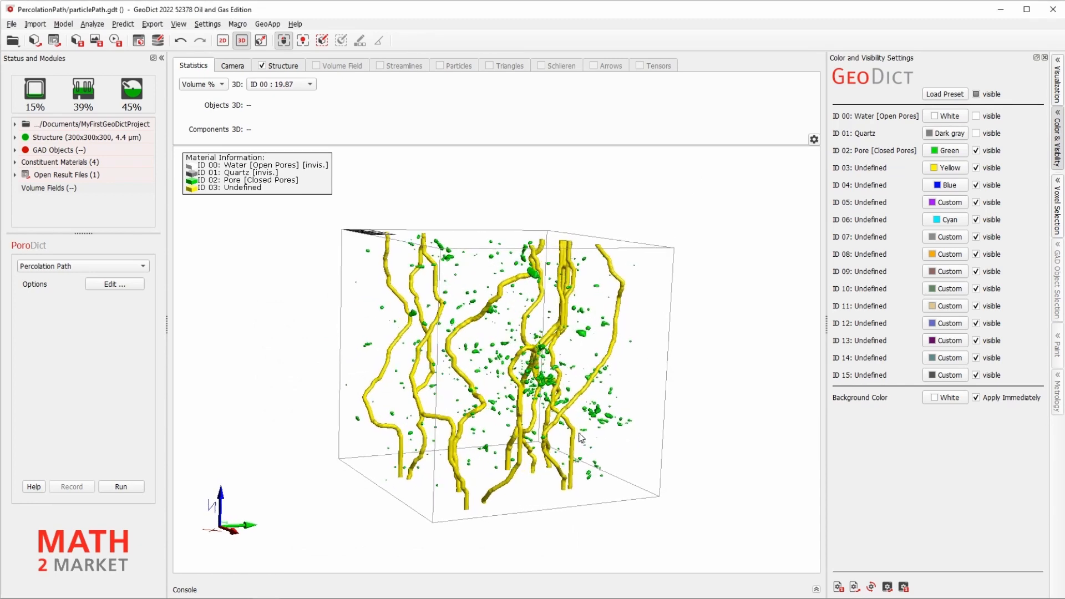
{"action": "left_click_drag", "start_coordinate": [589, 308], "coordinate": [534, 344]}
{"action": "mouse_move", "coordinate": [536, 345]}
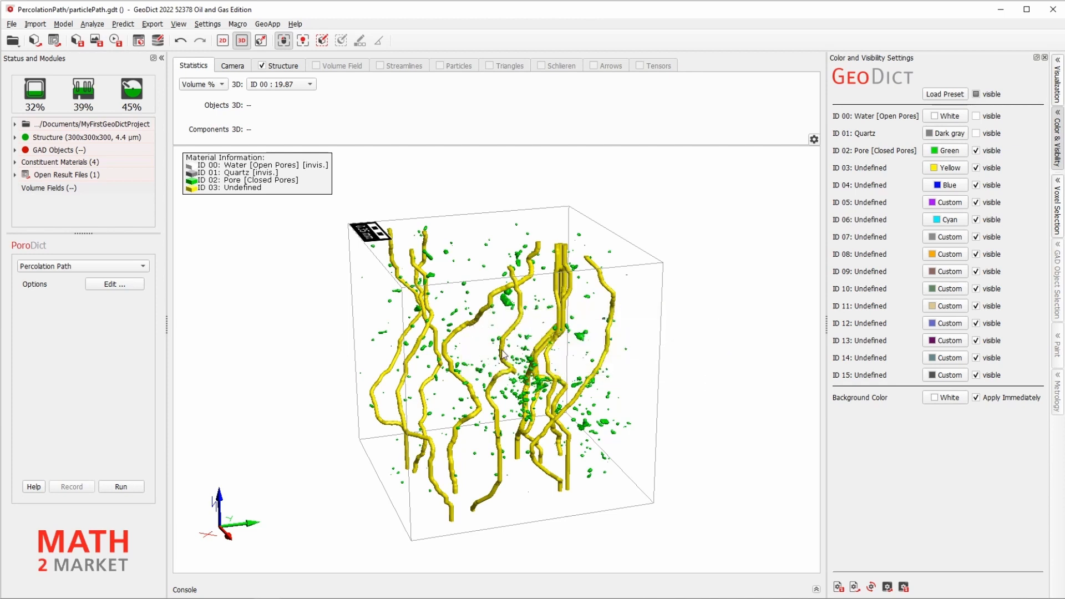
{"action": "mouse_move", "coordinate": [598, 374]}
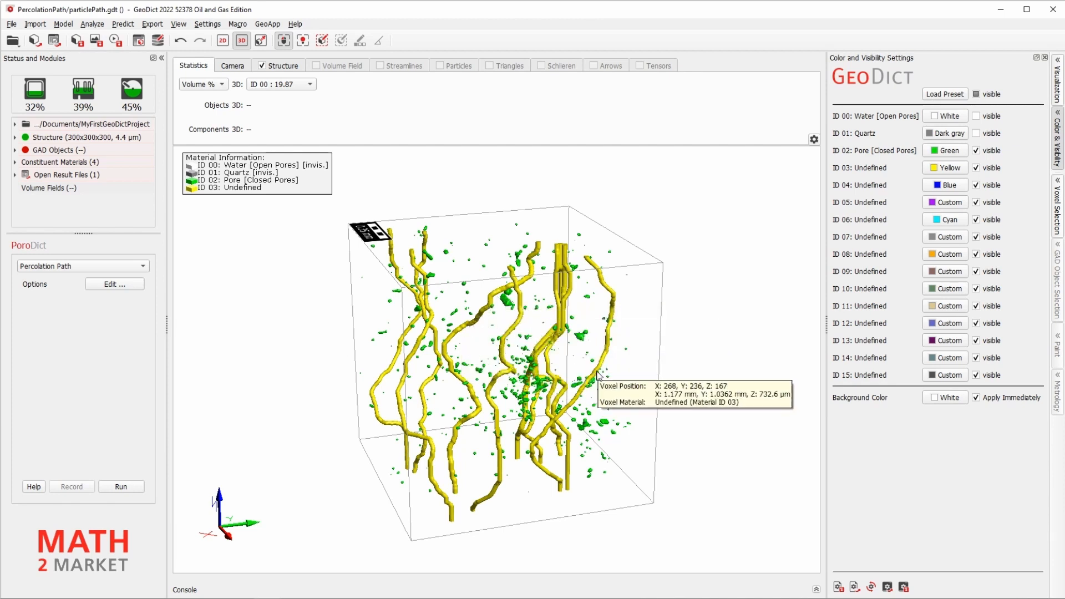
{"action": "left_click_drag", "start_coordinate": [604, 372], "coordinate": [428, 438]}
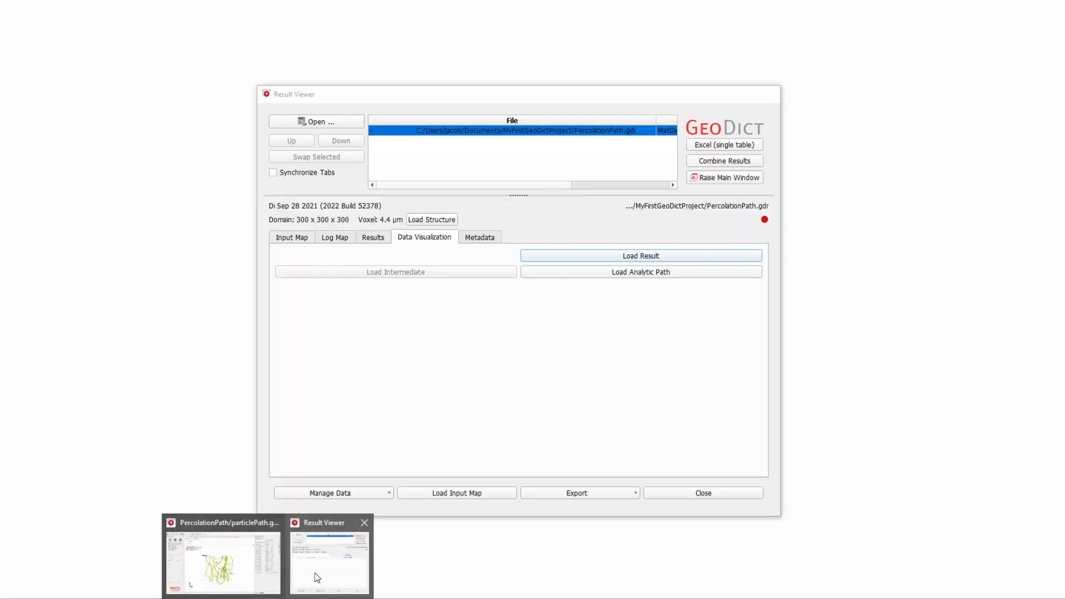
Step: Load the structure from the percolation path result with the ID 01 material set to visible, and close the Result Viewer
{"action": "left_click", "coordinate": [314, 573]}
{"action": "left_click_drag", "start_coordinate": [502, 95], "coordinate": [779, 103]}
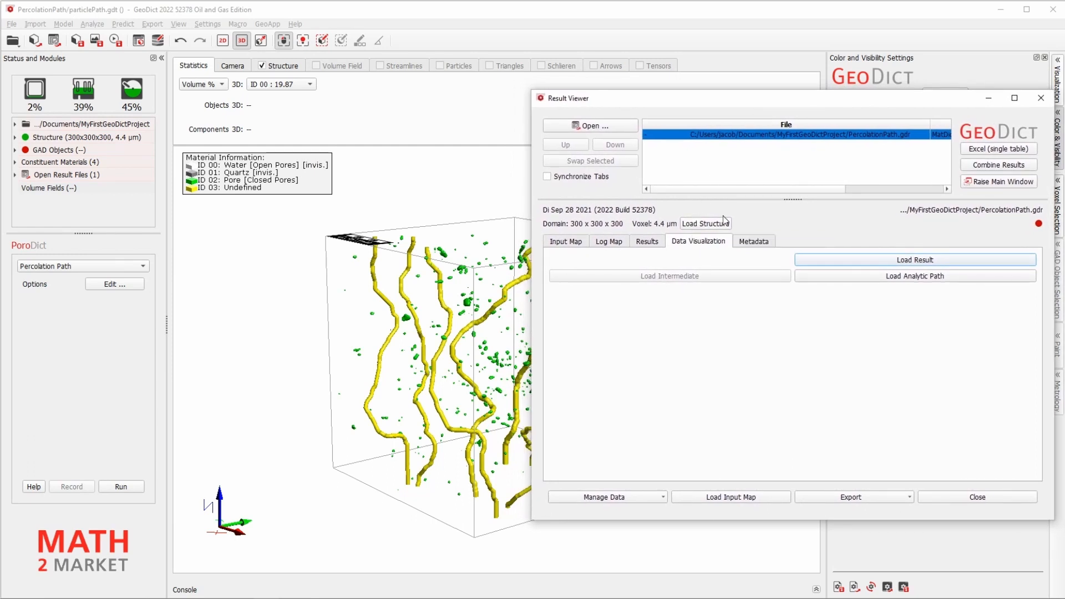
{"action": "left_click", "coordinate": [694, 224]}
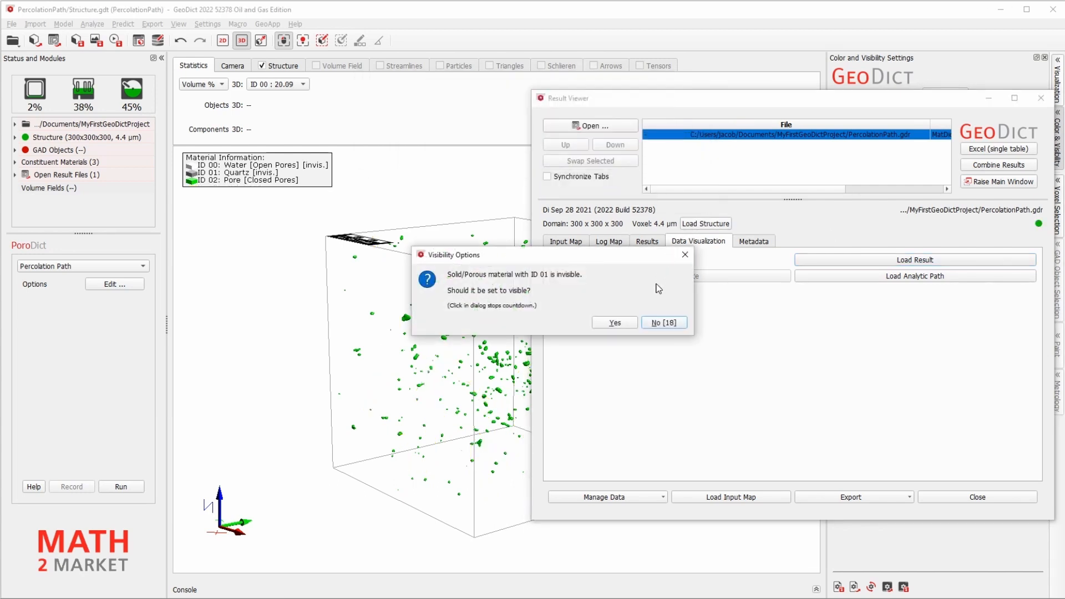
{"action": "left_click", "coordinate": [626, 324]}
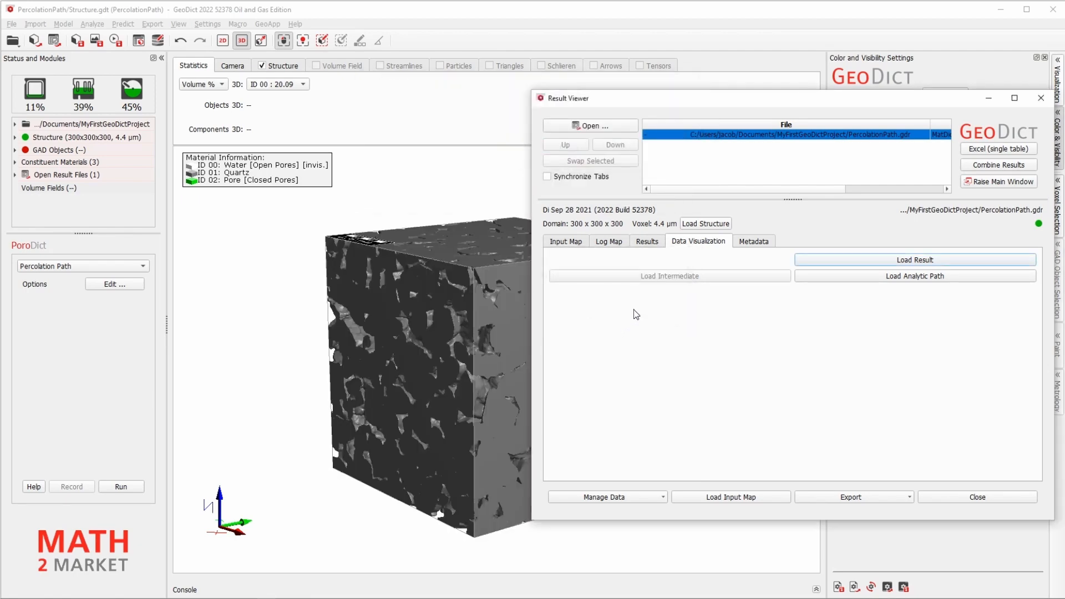
{"action": "left_click", "coordinate": [1000, 497]}
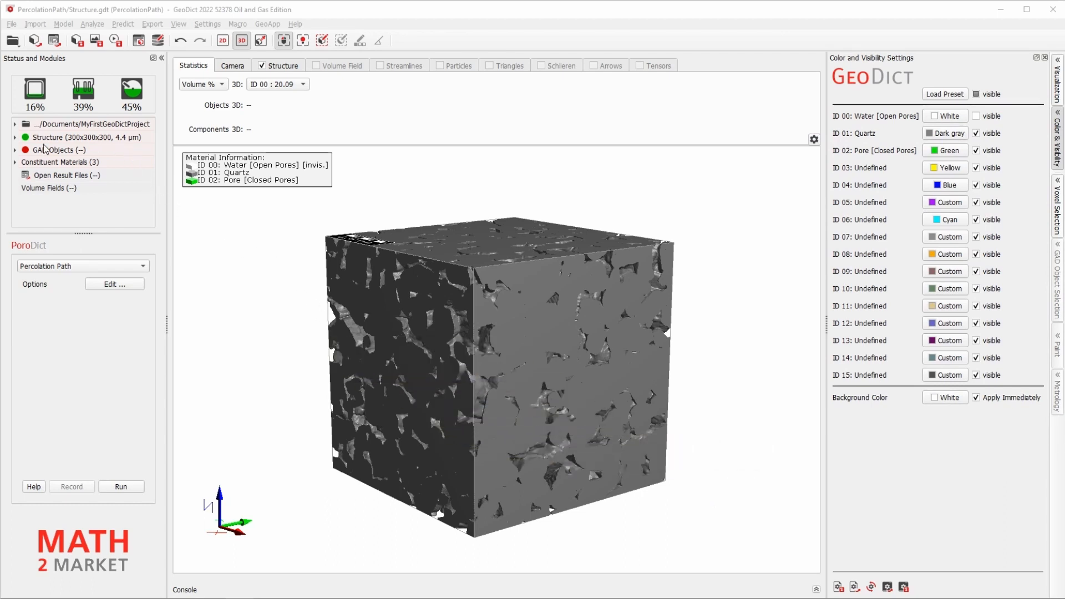
Step: Change the structure's description to Gildehauser_sandstone_crop
{"action": "left_click", "coordinate": [16, 138]}
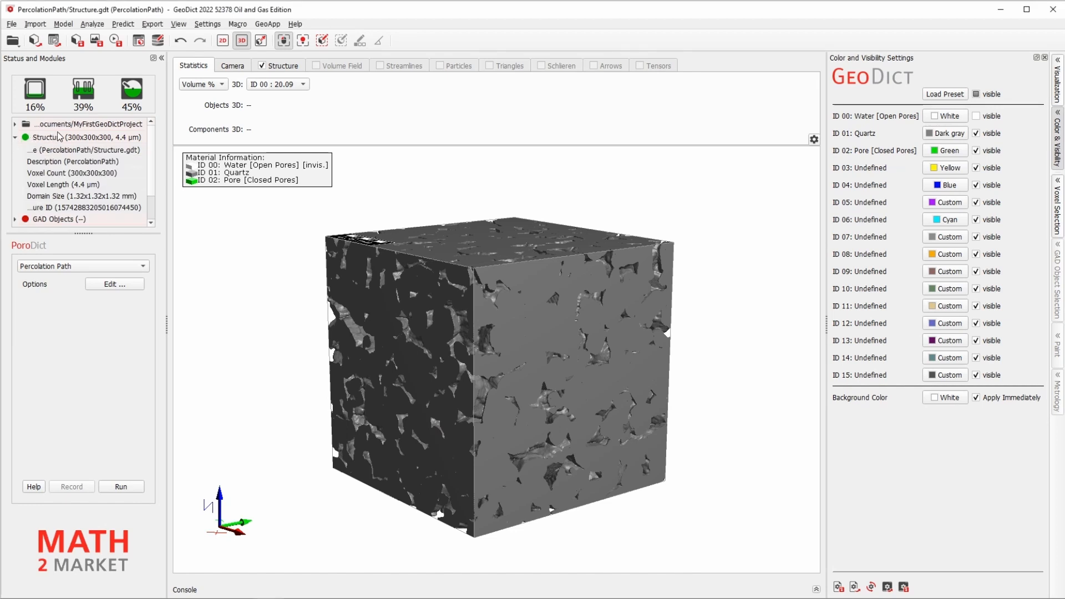
{"action": "left_click", "coordinate": [93, 150]}
{"action": "double_click", "coordinate": [94, 161]}
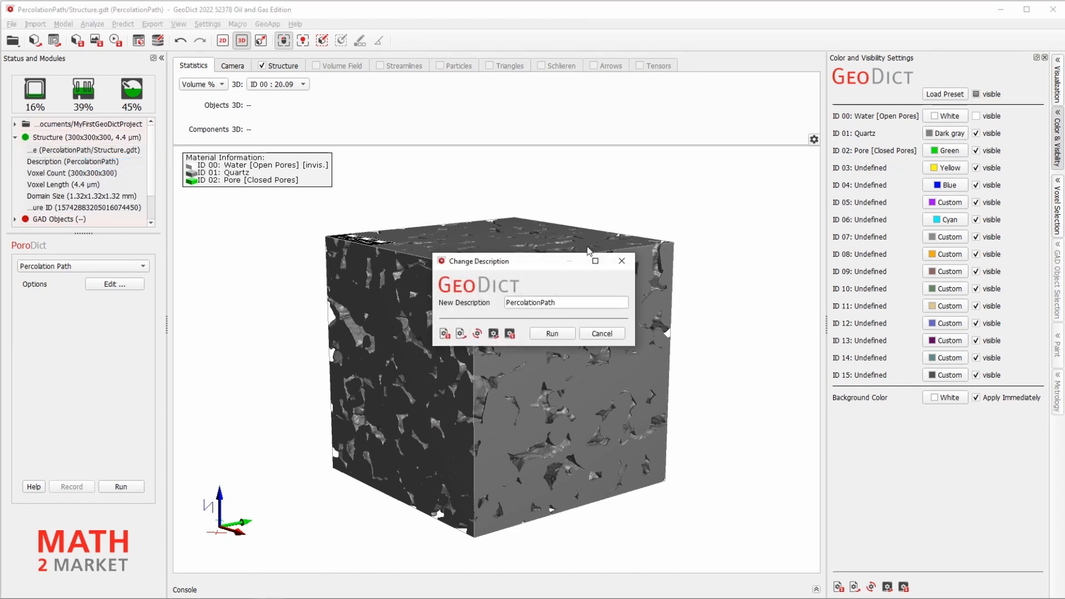
{"action": "left_click_drag", "start_coordinate": [564, 303], "coordinate": [507, 304]}
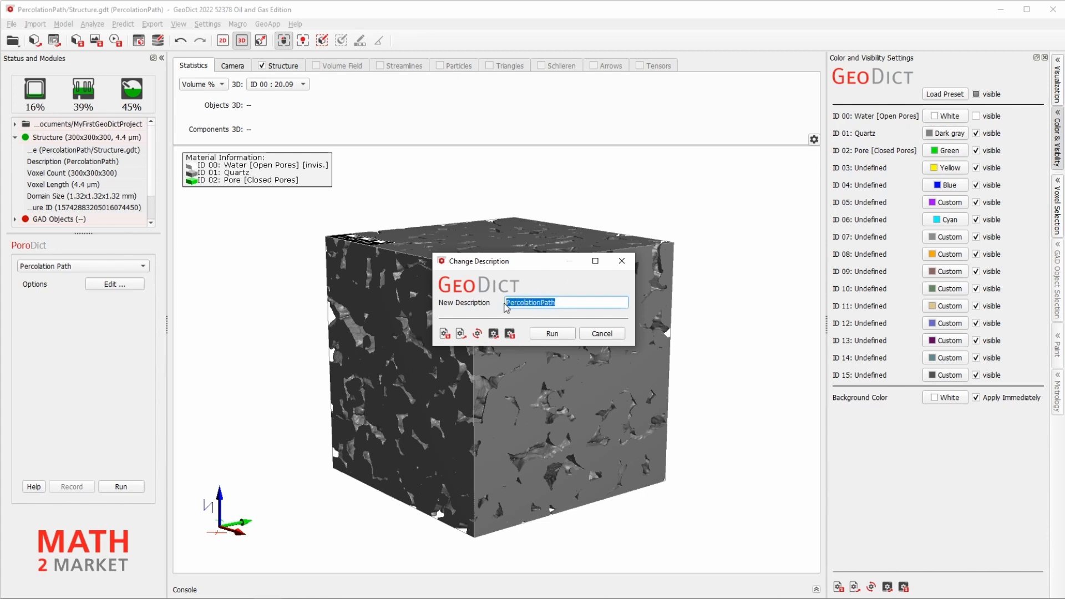
{"action": "type", "text": "G"}
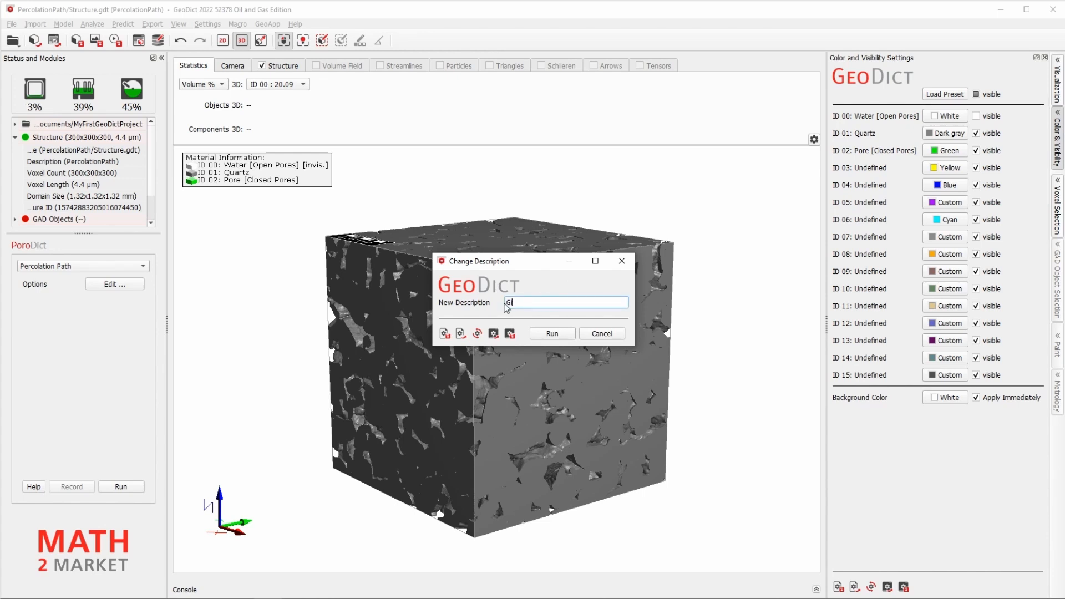
{"action": "type", "text": "ildehauser_sandstone_crop"}
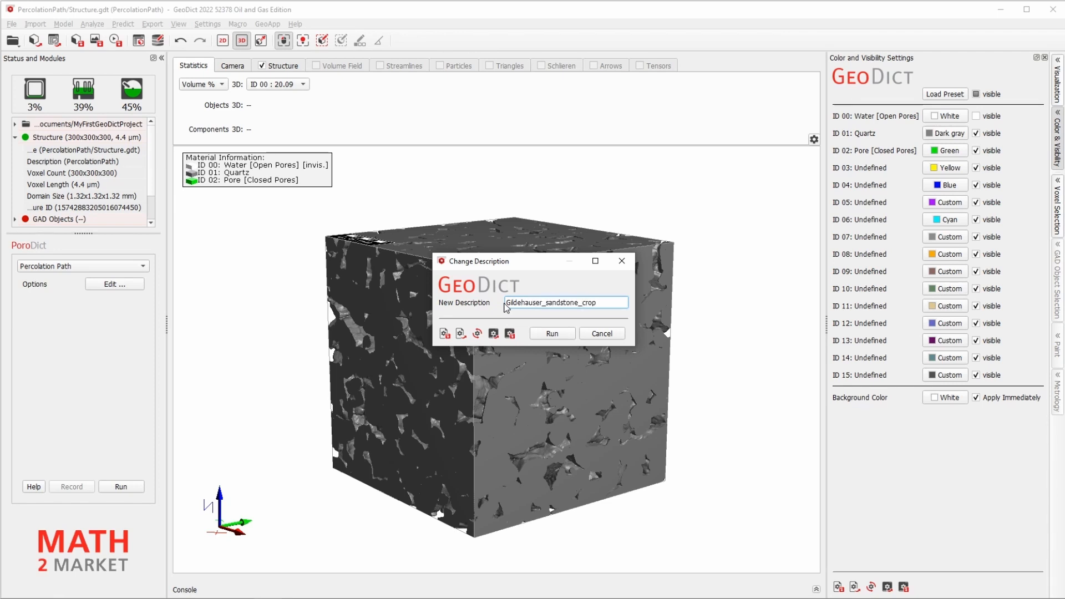
{"action": "left_click", "coordinate": [549, 333]}
Step: Save the structure as Gildehauser_sandstone_crop in the MyFirstGeoDictProject folder as a binary GeoDict structure (*.gdt)
{"action": "mouse_move", "coordinate": [393, 319]}
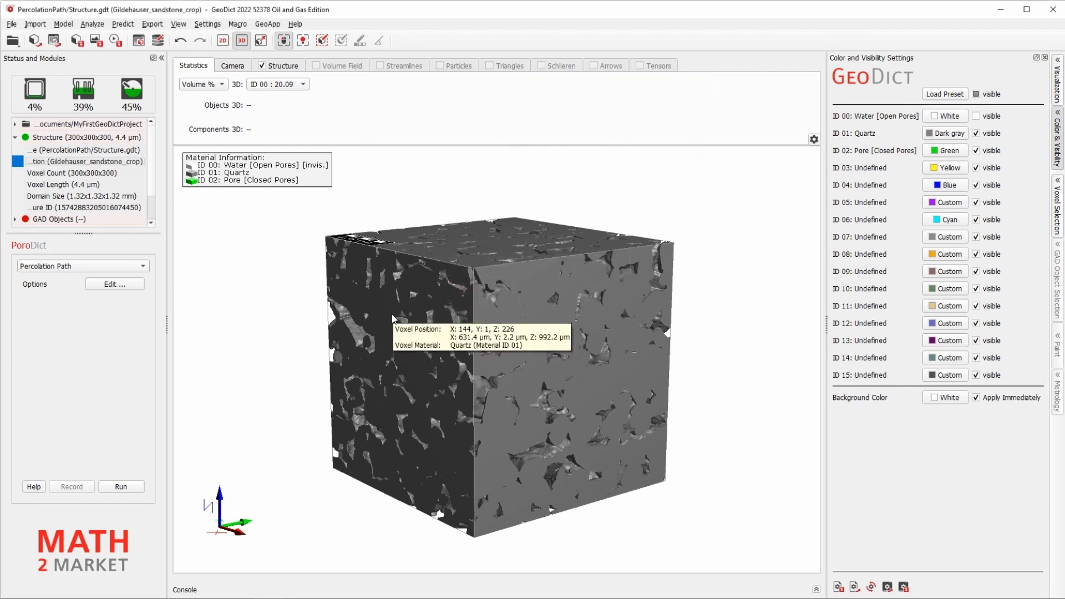
{"action": "left_click_drag", "start_coordinate": [425, 466], "coordinate": [433, 452]}
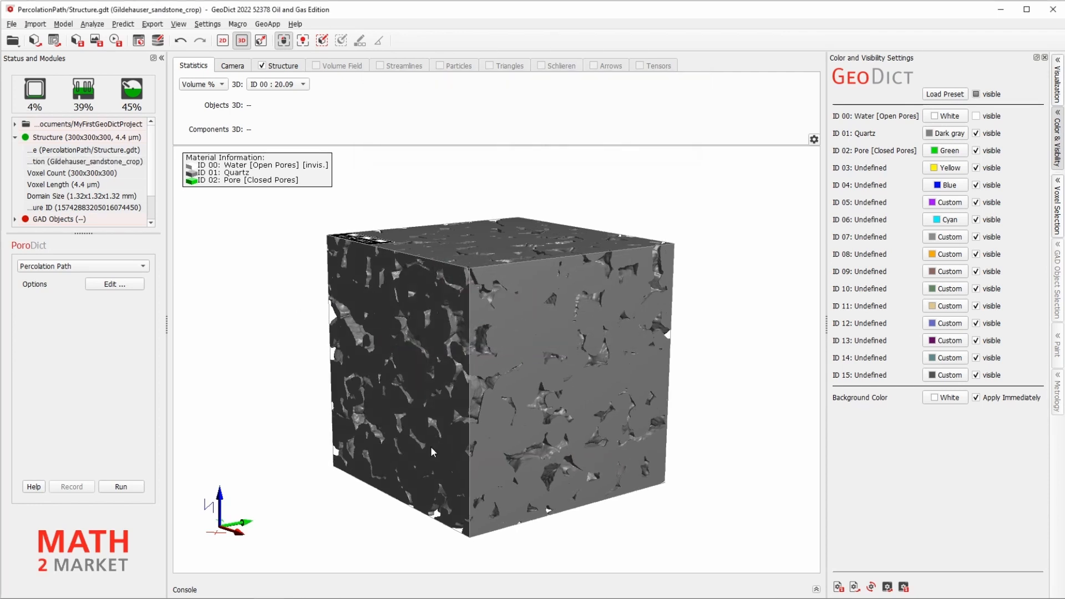
{"action": "left_click_drag", "start_coordinate": [358, 286], "coordinate": [398, 323]}
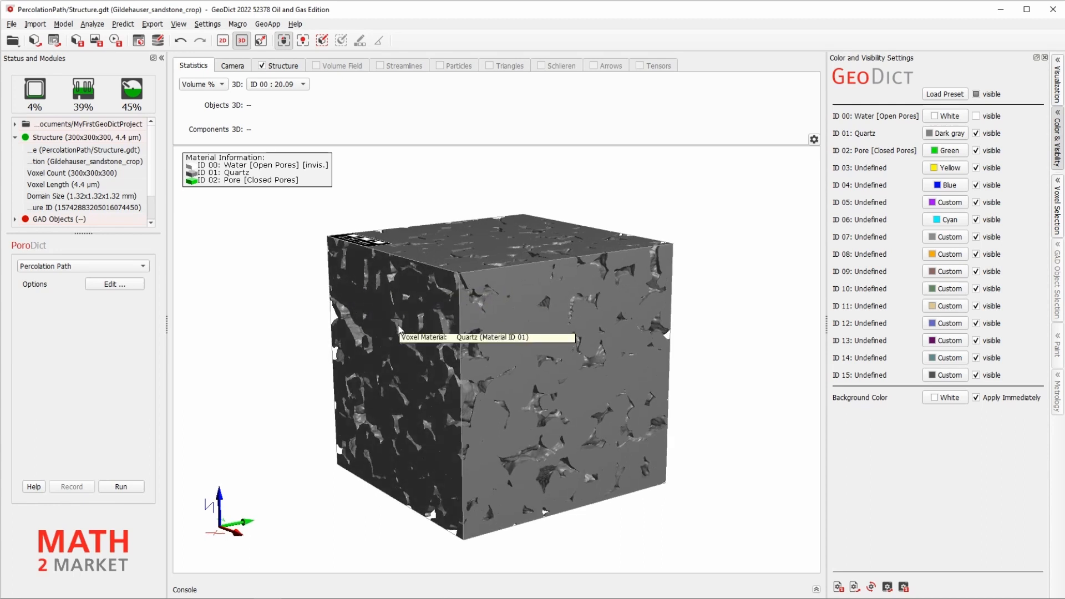
{"action": "left_click", "coordinate": [12, 23]}
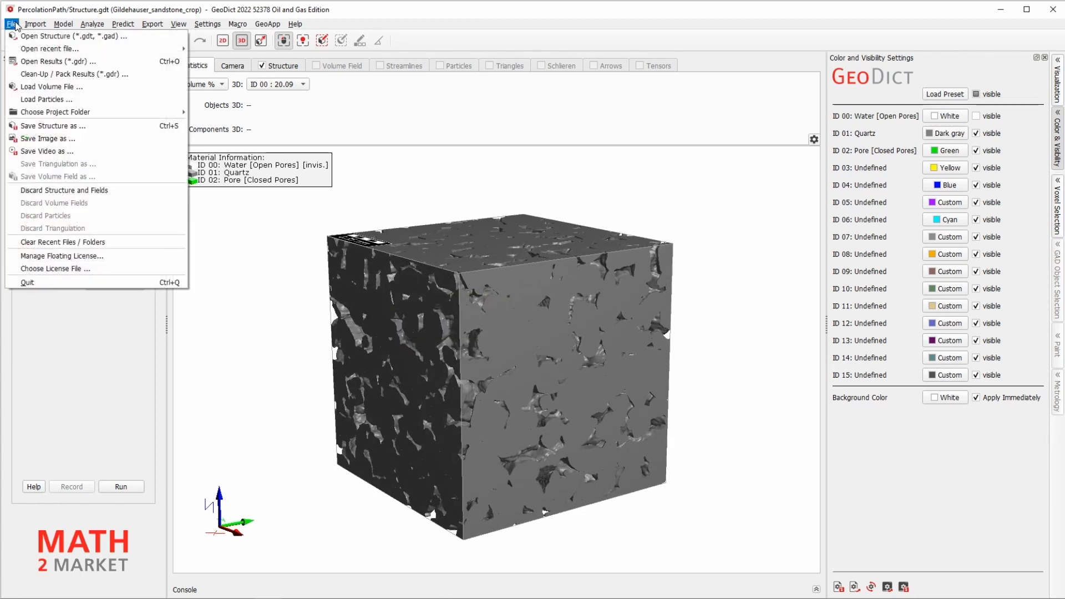
{"action": "left_click", "coordinate": [71, 127]}
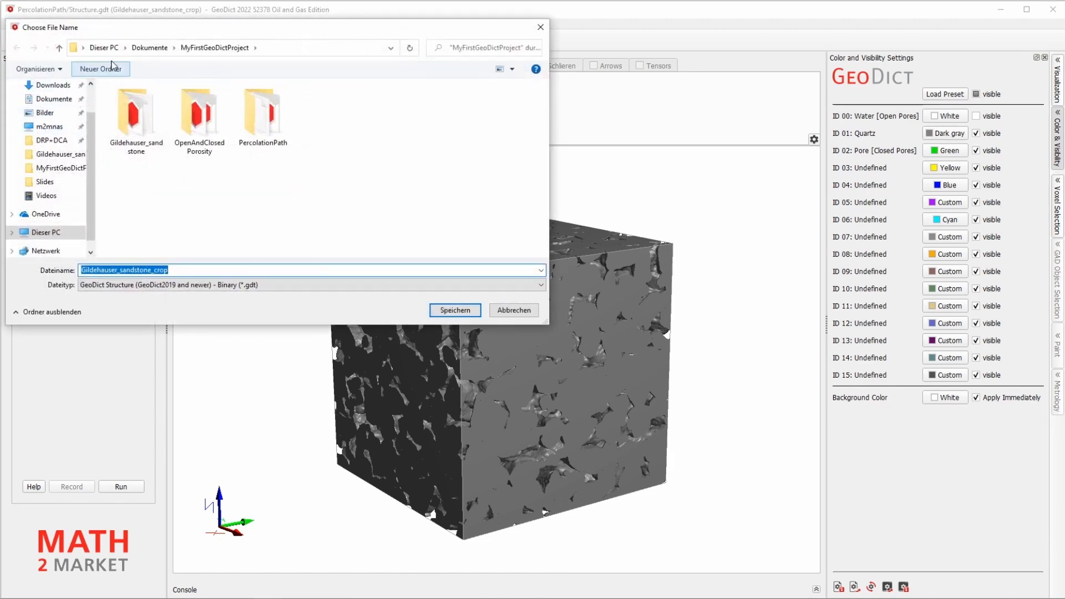
{"action": "left_click", "coordinate": [178, 271]}
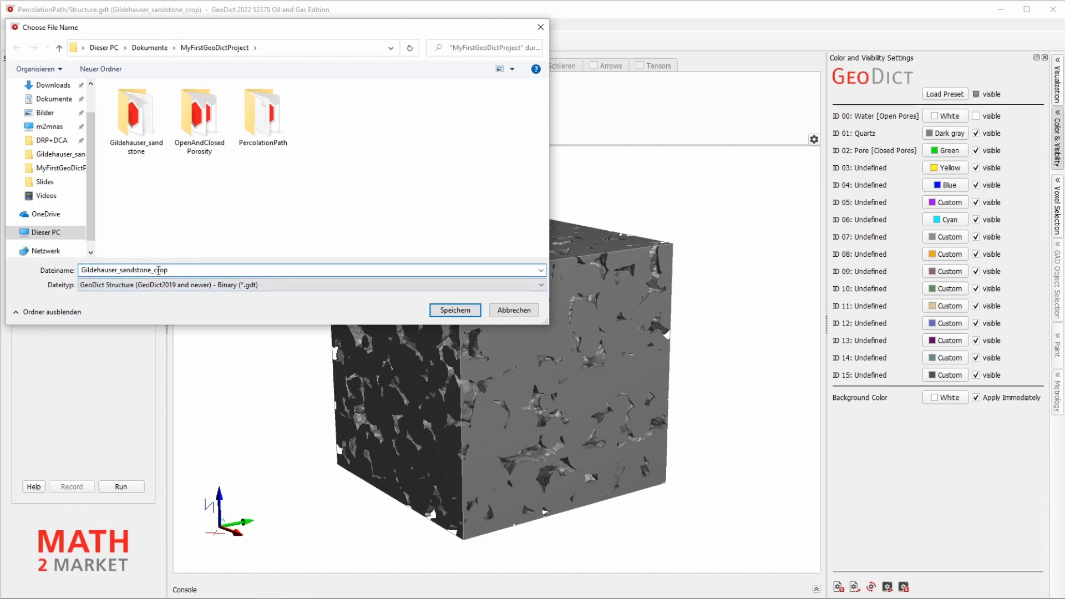
{"action": "left_click", "coordinate": [444, 311]}
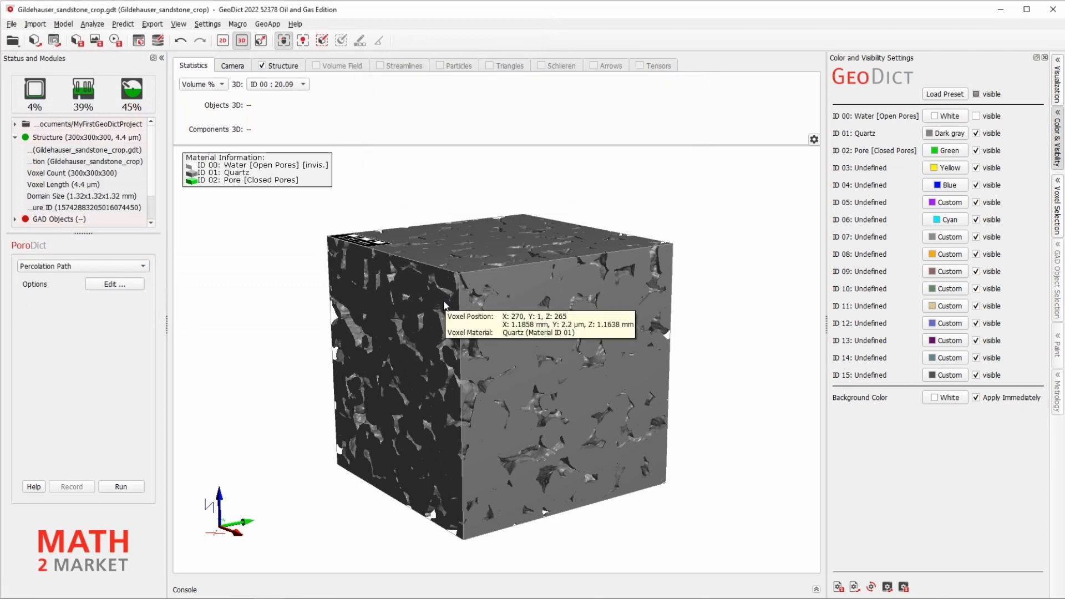
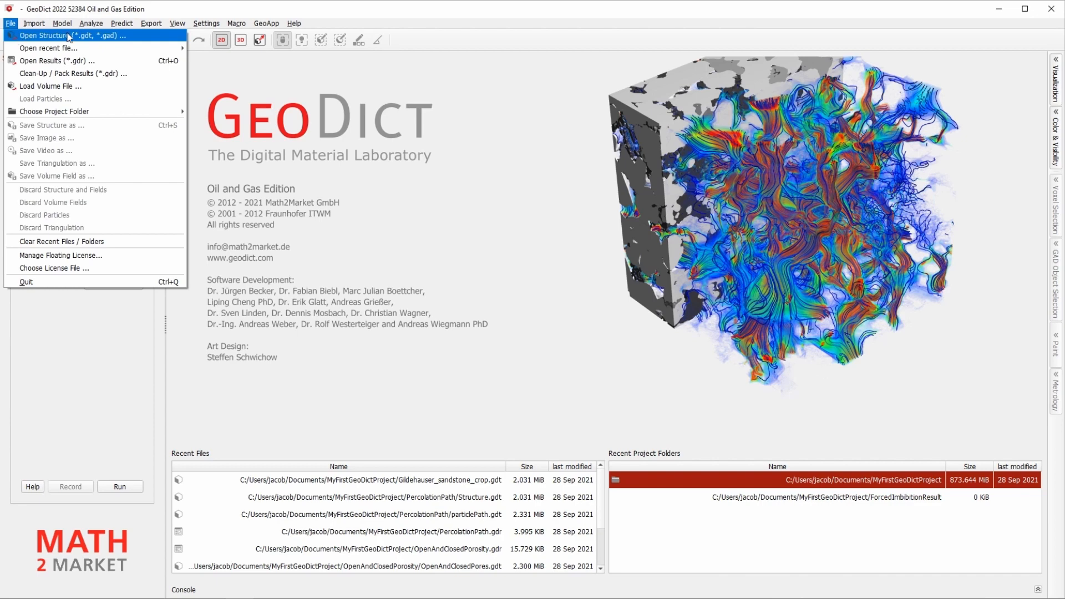
Step: Open the structure file Gildehauser_sandstone_crop from the MyFirstGeoDictProject folder
{"action": "left_click", "coordinate": [19, 36]}
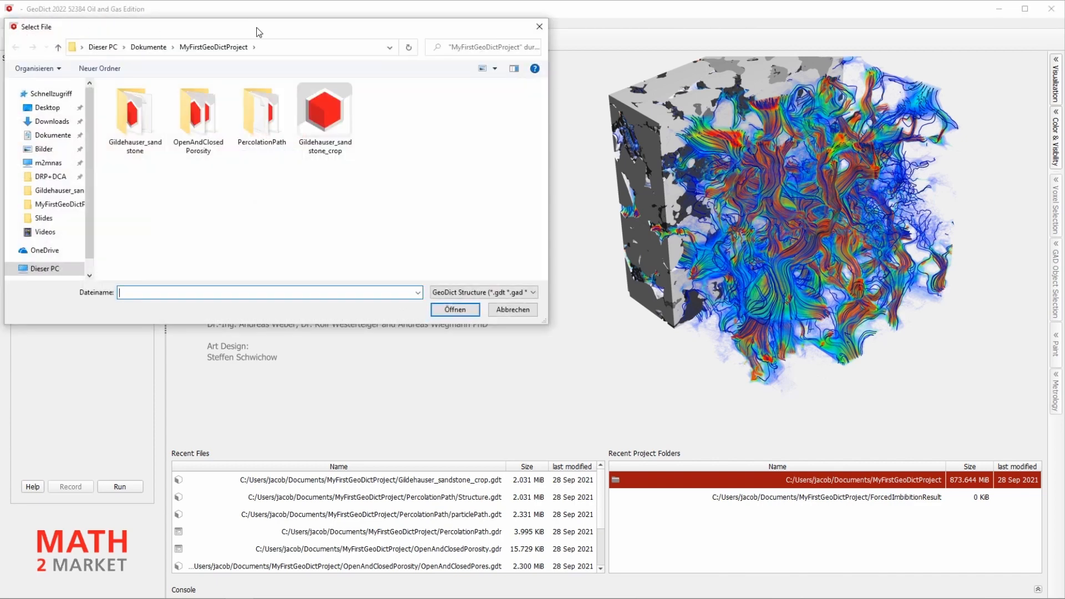
{"action": "left_click_drag", "start_coordinate": [256, 28], "coordinate": [341, 82]}
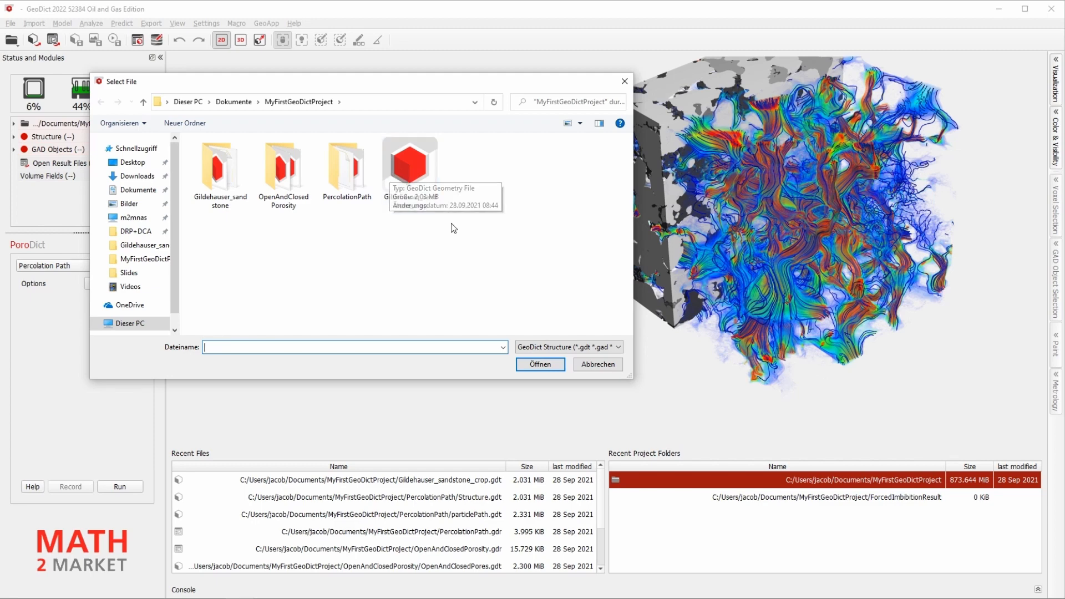
{"action": "left_click", "coordinate": [434, 170]}
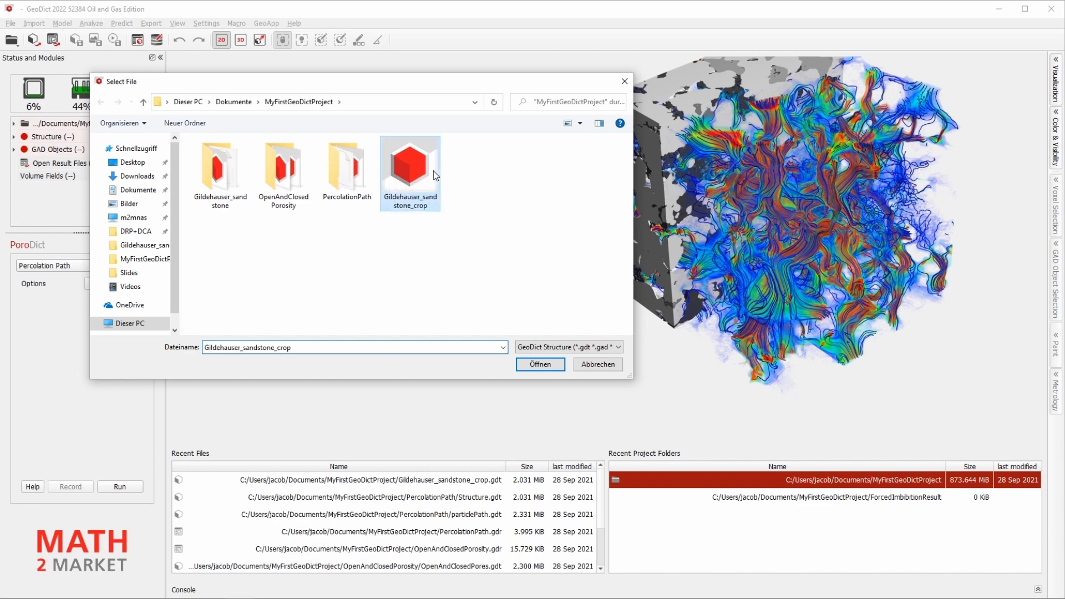
{"action": "left_click", "coordinate": [540, 364]}
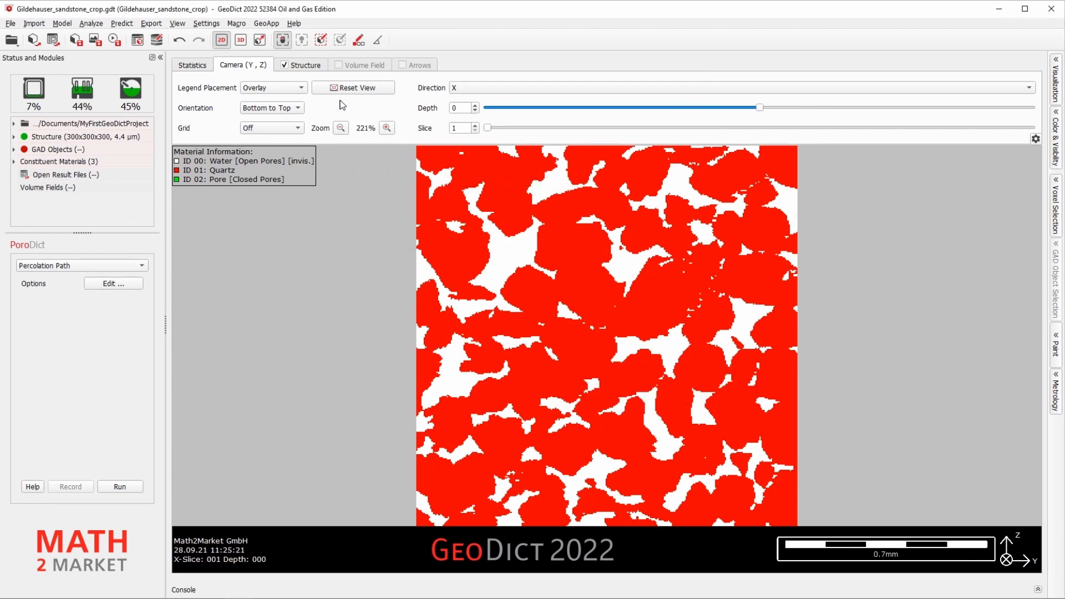
Step: Review the structure's clipping options, the 3D volume percentages per material and the 2D camera settings
{"action": "left_click", "coordinate": [304, 66]}
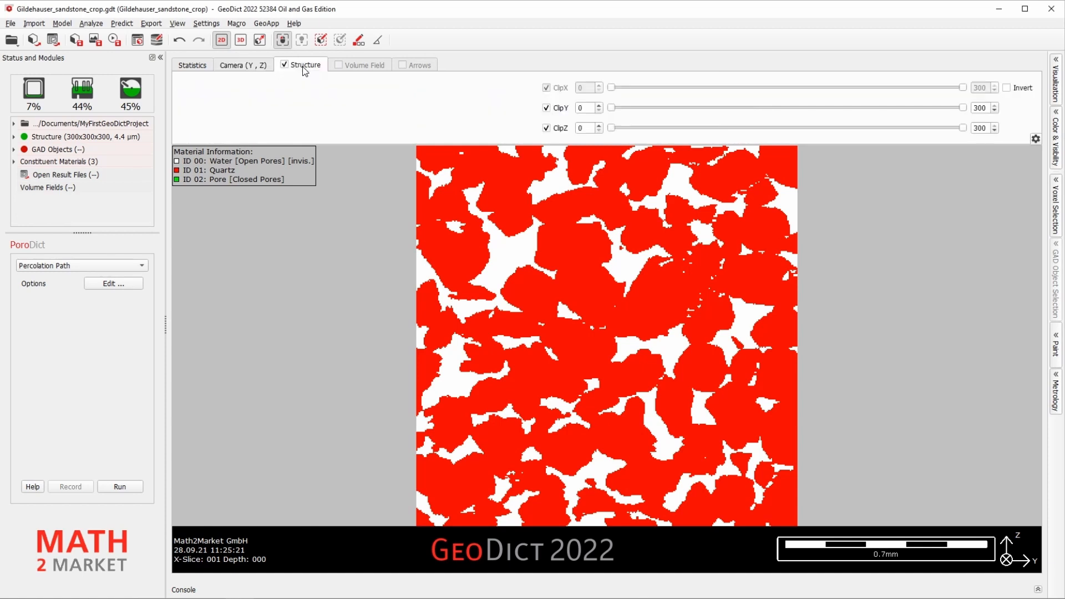
{"action": "left_click", "coordinate": [191, 66]}
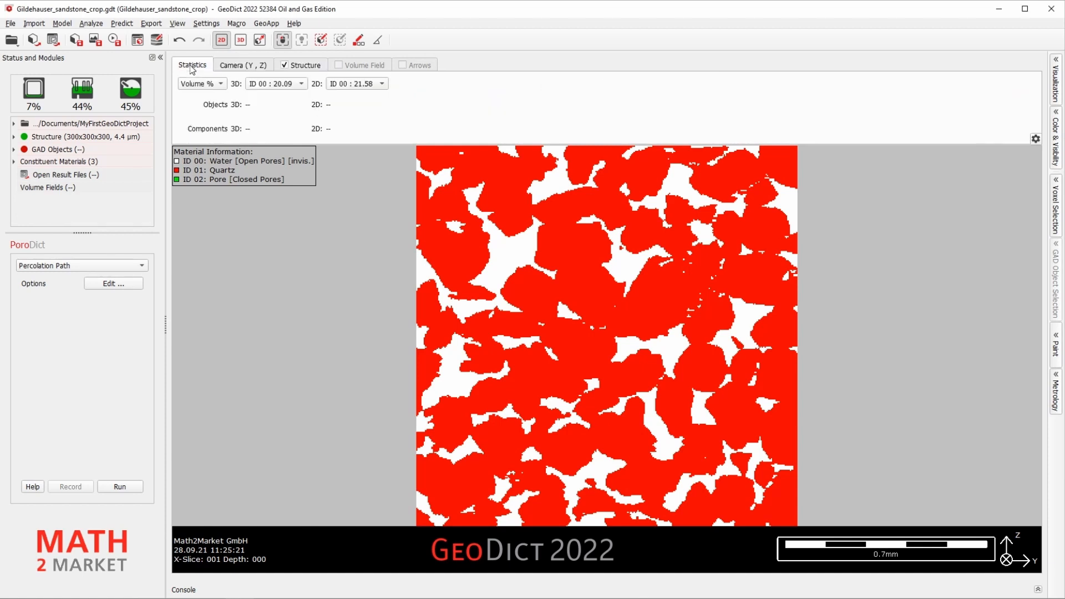
{"action": "left_click", "coordinate": [275, 84]}
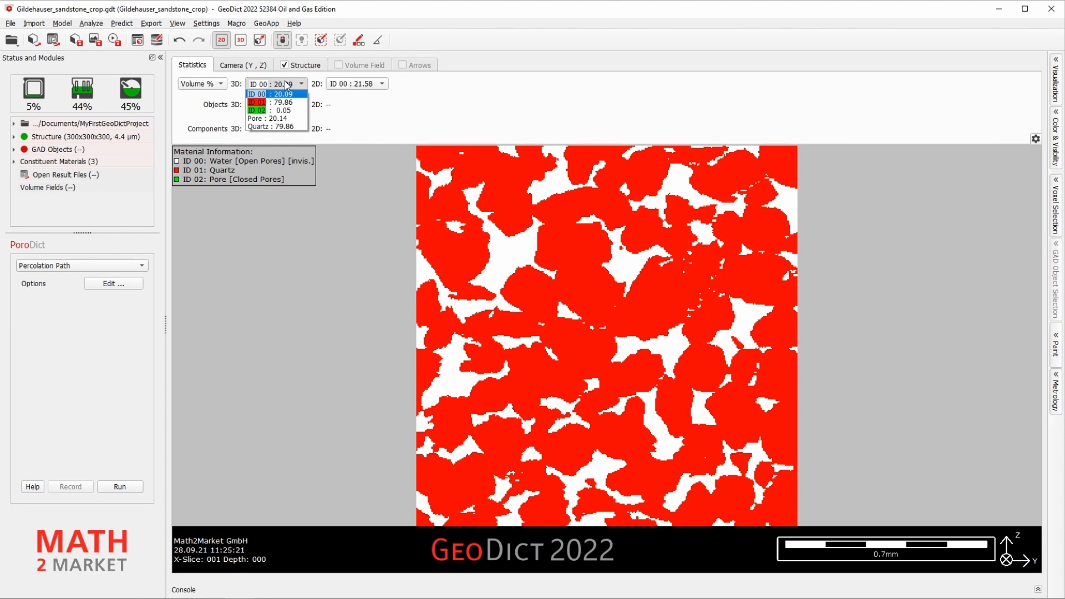
{"action": "left_click", "coordinate": [285, 82]}
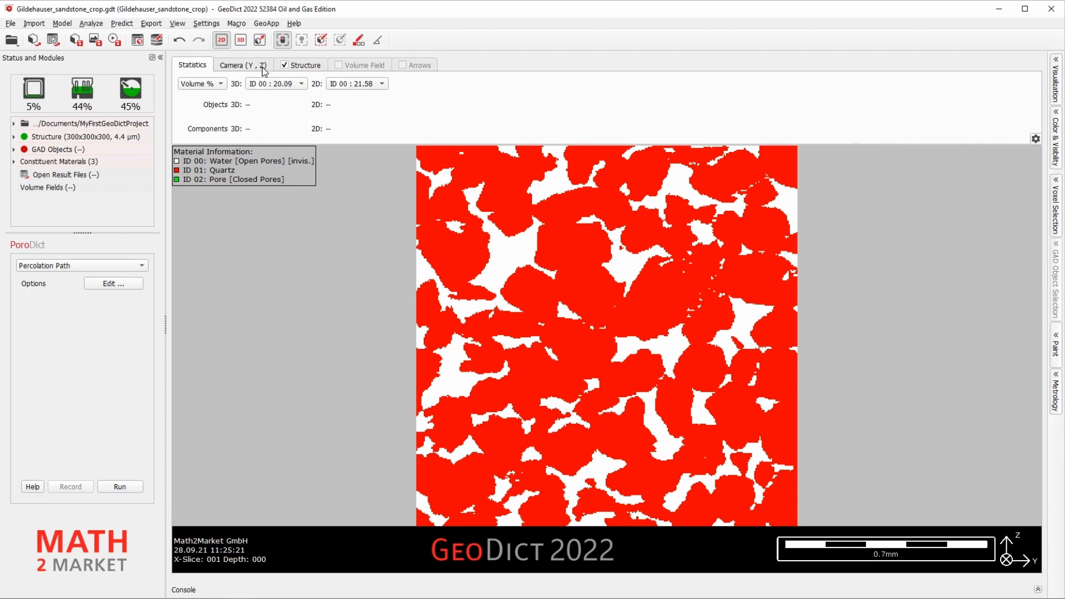
{"action": "left_click", "coordinate": [263, 67]}
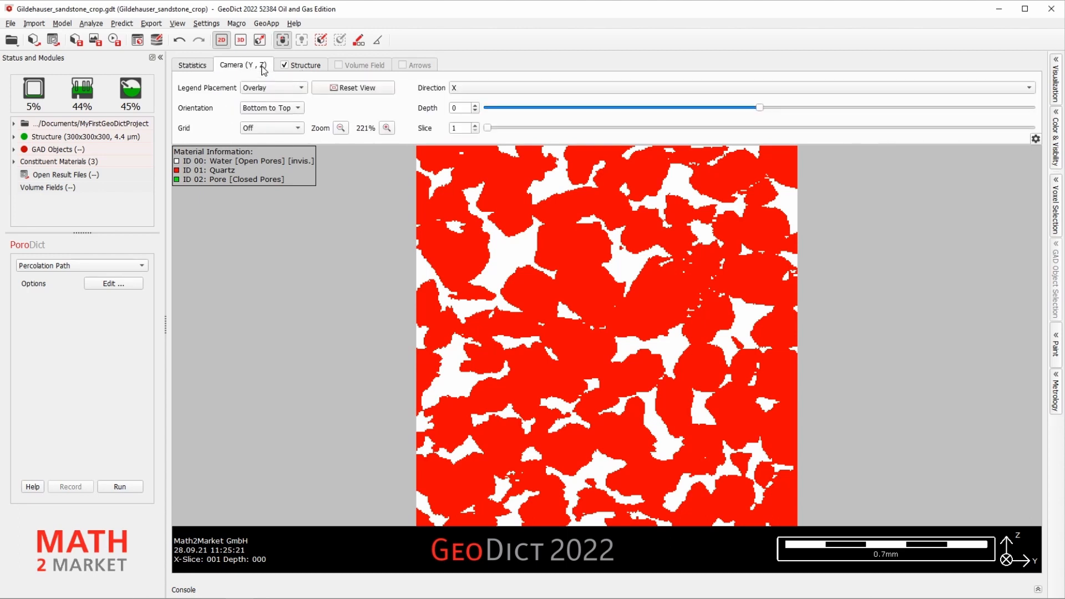
Step: Show the sandstone structure in 3D and set its structure renderer to Smooth
{"action": "left_click", "coordinate": [242, 42]}
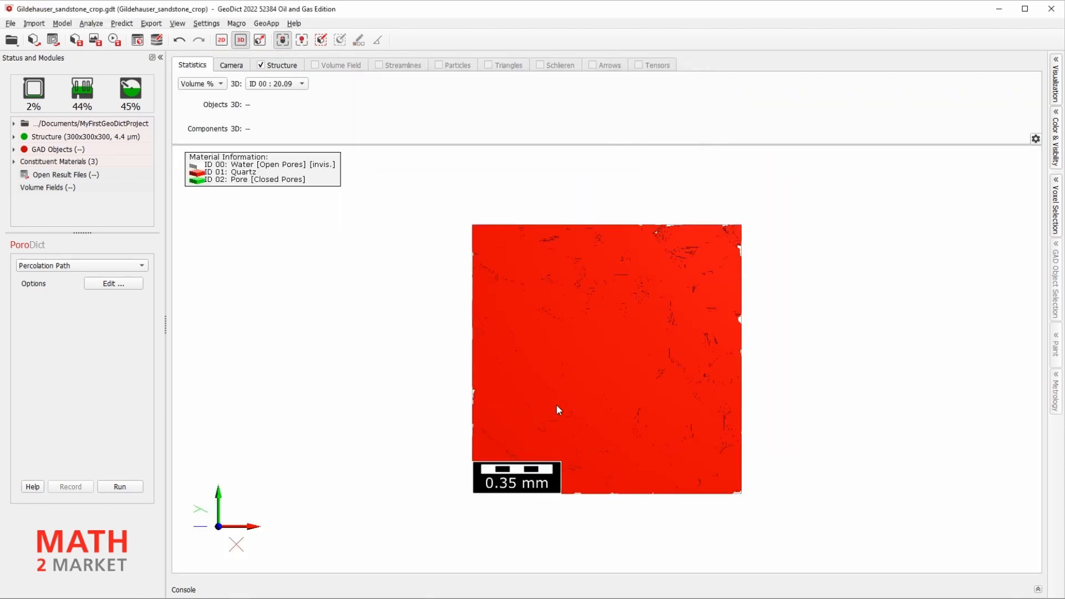
{"action": "left_click_drag", "start_coordinate": [466, 339], "coordinate": [411, 271]}
{"action": "left_click", "coordinate": [239, 65]}
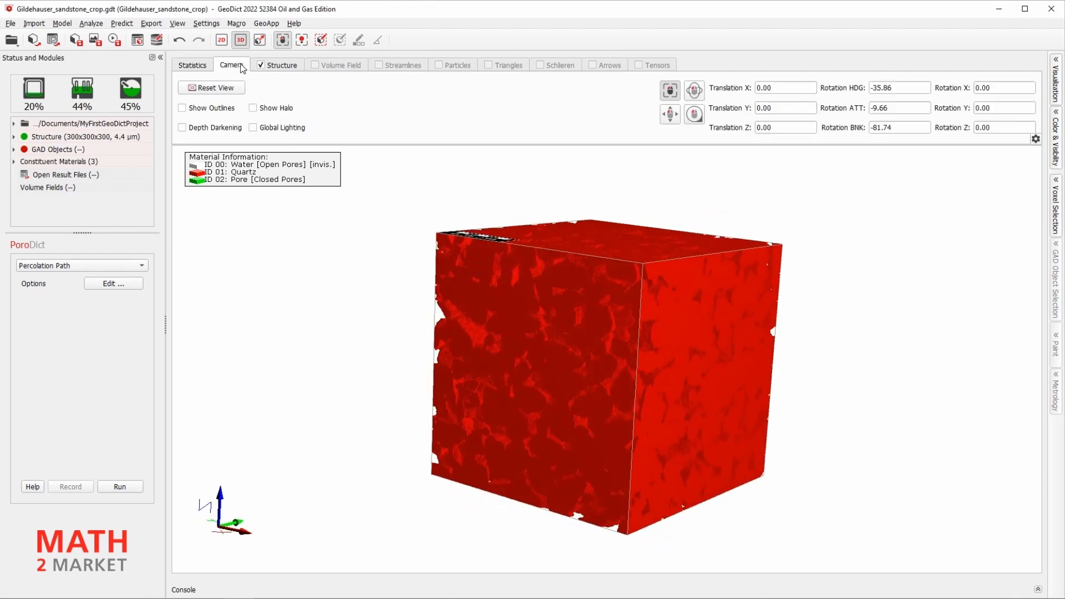
{"action": "left_click", "coordinate": [279, 67]}
{"action": "left_click", "coordinate": [256, 87]}
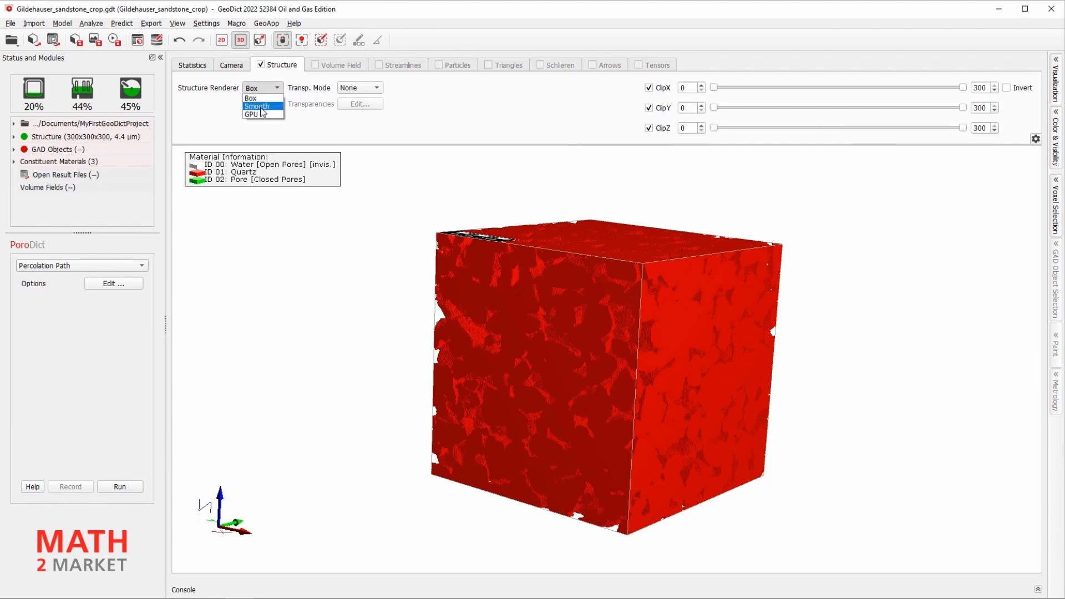
{"action": "left_click", "coordinate": [263, 107]}
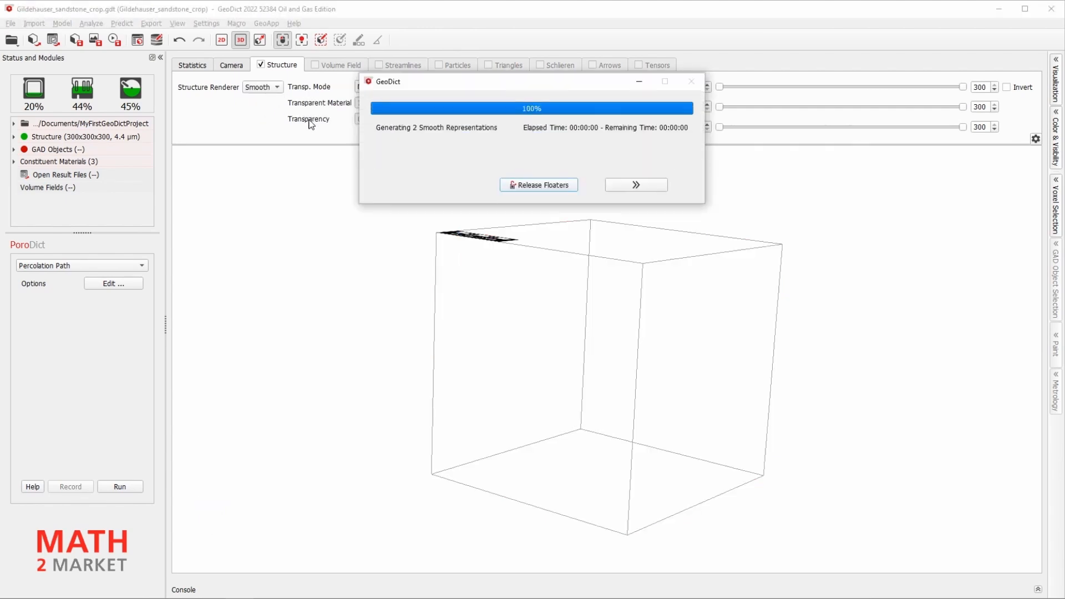
{"action": "mouse_move", "coordinate": [501, 282]}
{"action": "left_click_drag", "start_coordinate": [501, 282], "coordinate": [455, 274]}
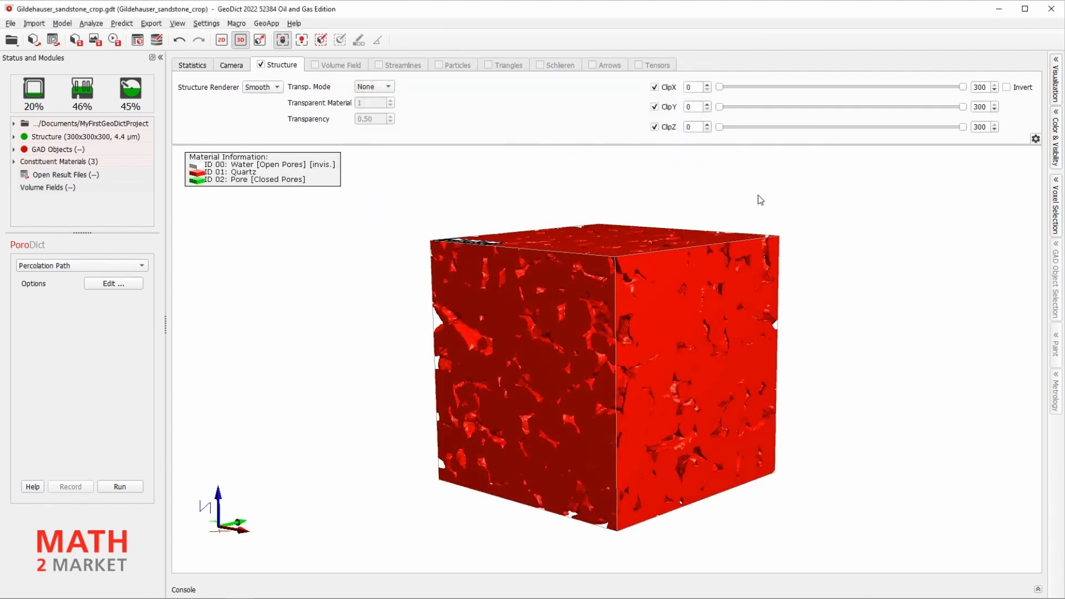
Step: Set the display color of material ID 01 Quartz to dark gray in the color and visibility settings
{"action": "left_click", "coordinate": [1057, 133]}
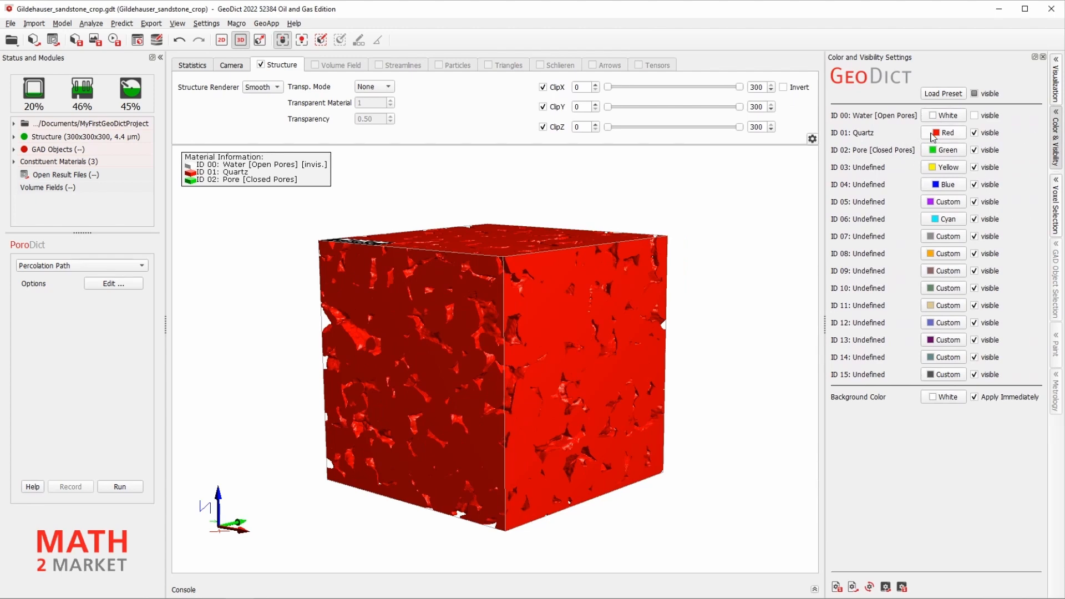
{"action": "left_click", "coordinate": [945, 135]}
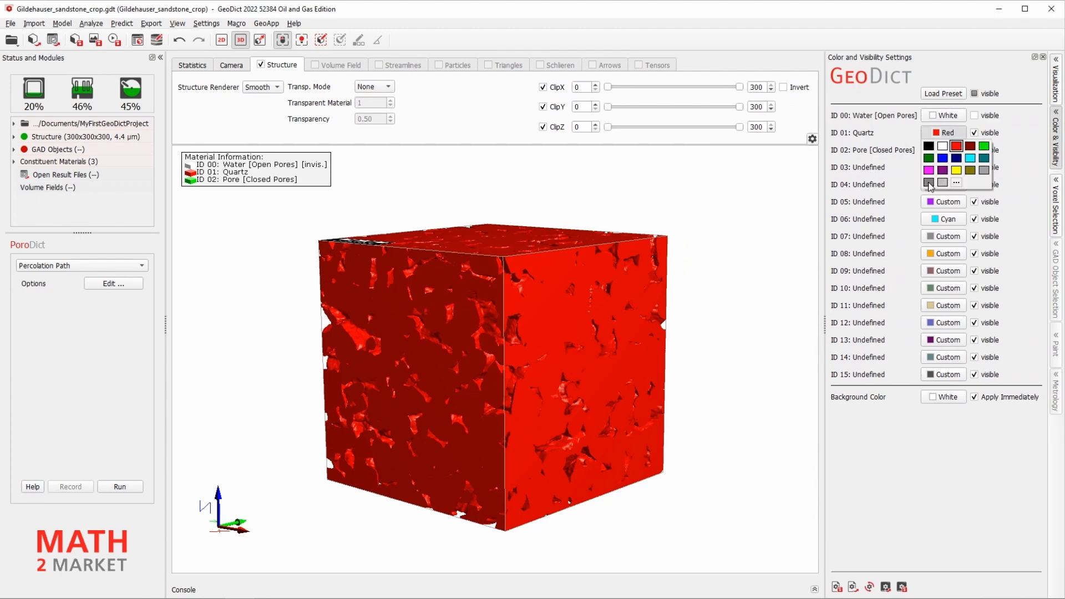
{"action": "left_click", "coordinate": [929, 183]}
{"action": "left_click", "coordinate": [1043, 57]}
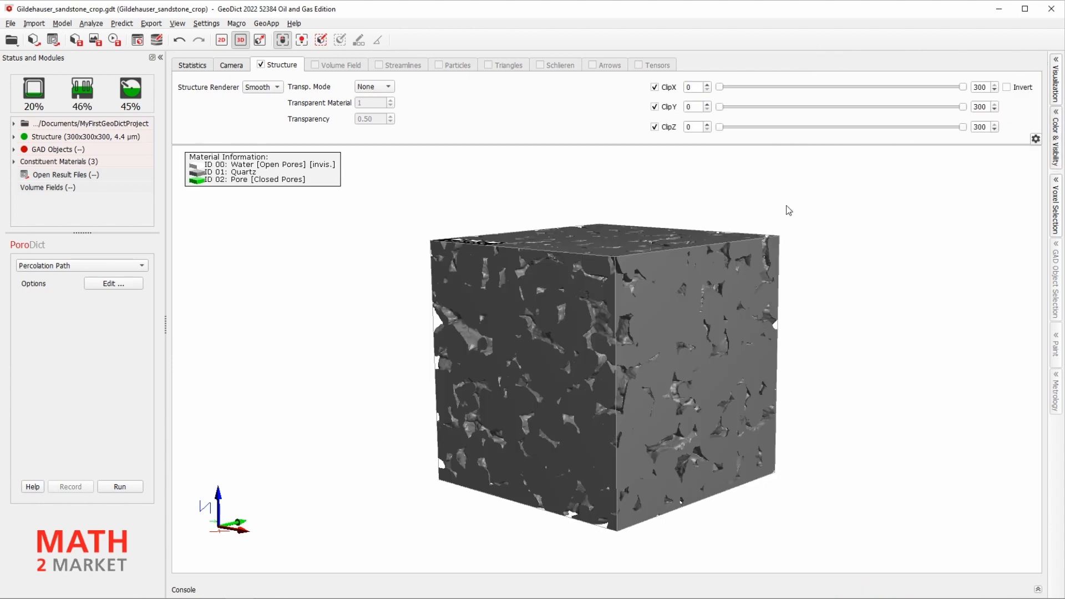
{"action": "mouse_move", "coordinate": [630, 287]}
{"action": "left_click_drag", "start_coordinate": [630, 286], "coordinate": [635, 300]}
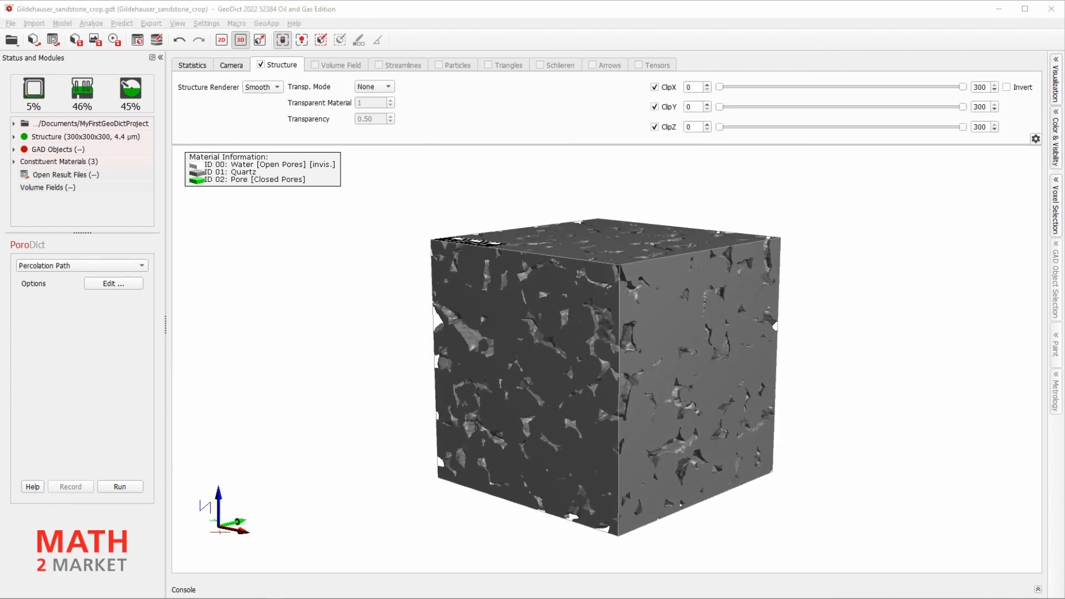
Step: Load the FlowDict prediction module, choose the Stokes(-Brinkman) equation and open its solver options
{"action": "left_click", "coordinate": [259, 13]}
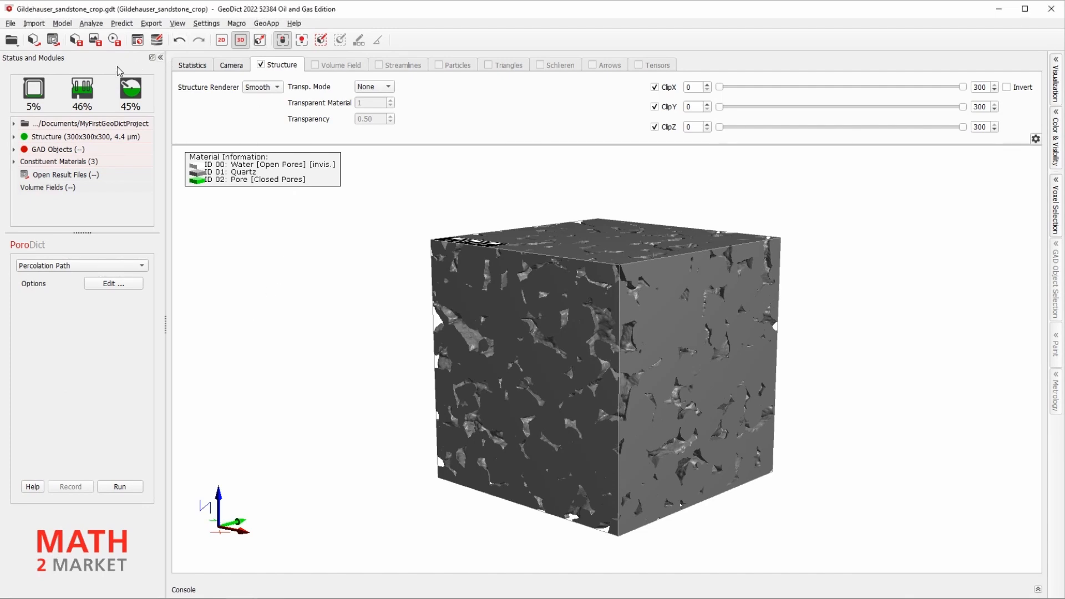
{"action": "left_click", "coordinate": [123, 24]}
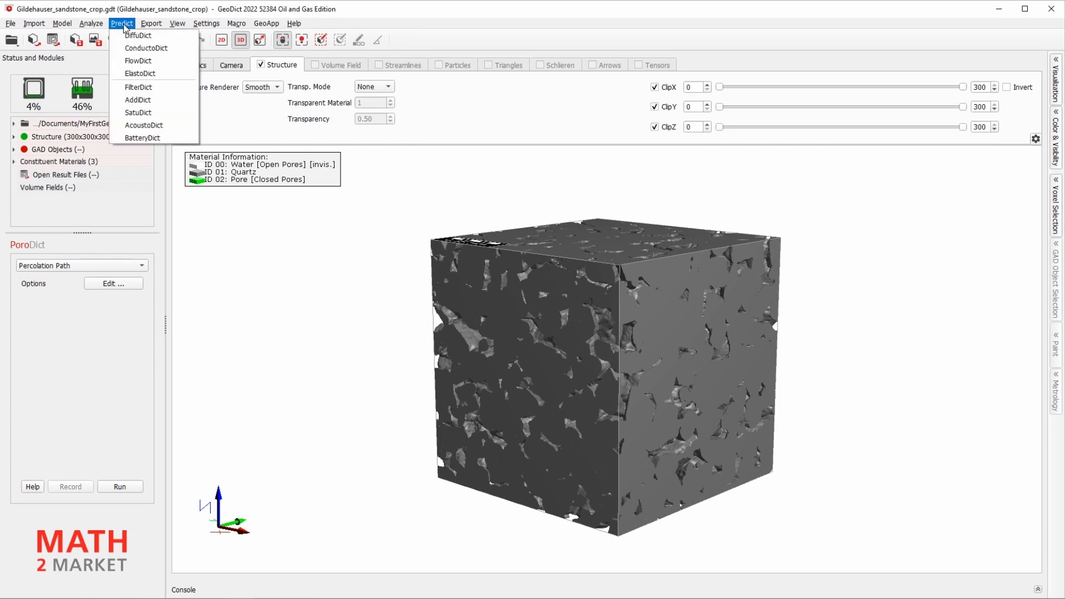
{"action": "left_click", "coordinate": [158, 60]}
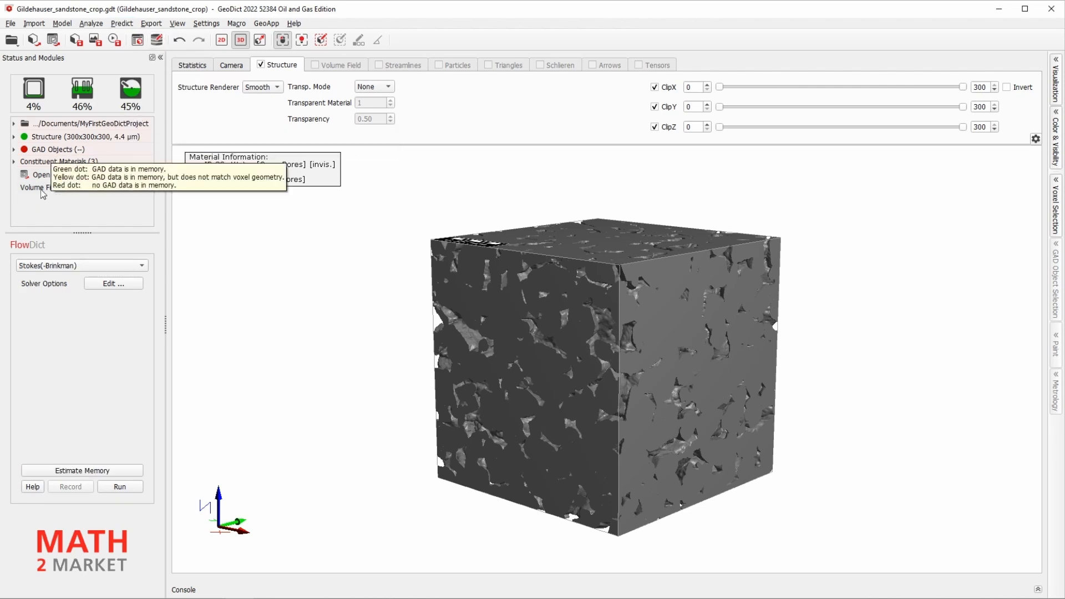
{"action": "left_click", "coordinate": [49, 268]}
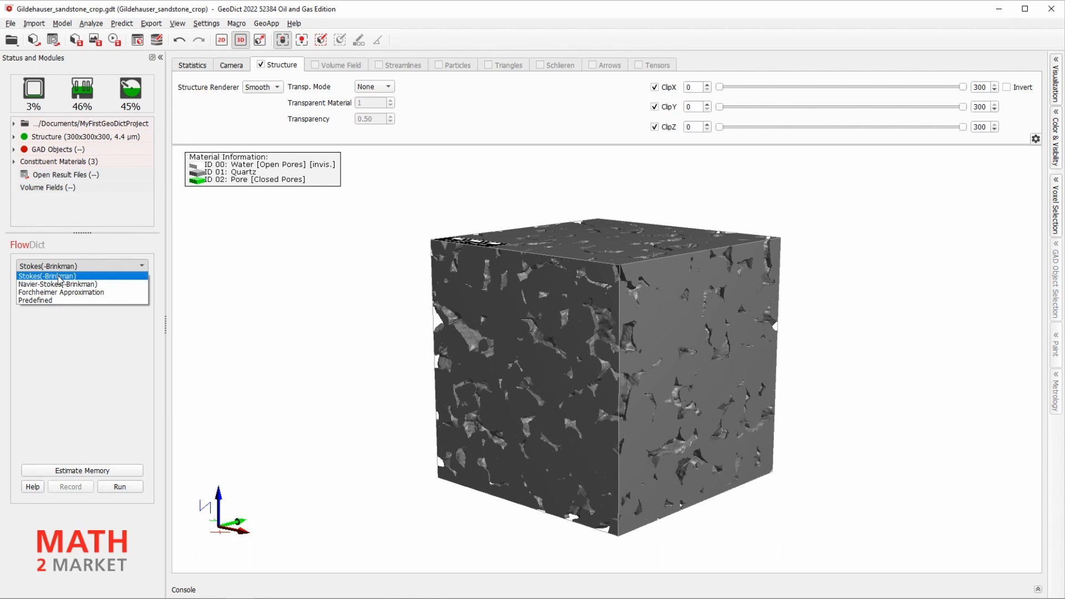
{"action": "left_click", "coordinate": [59, 278]}
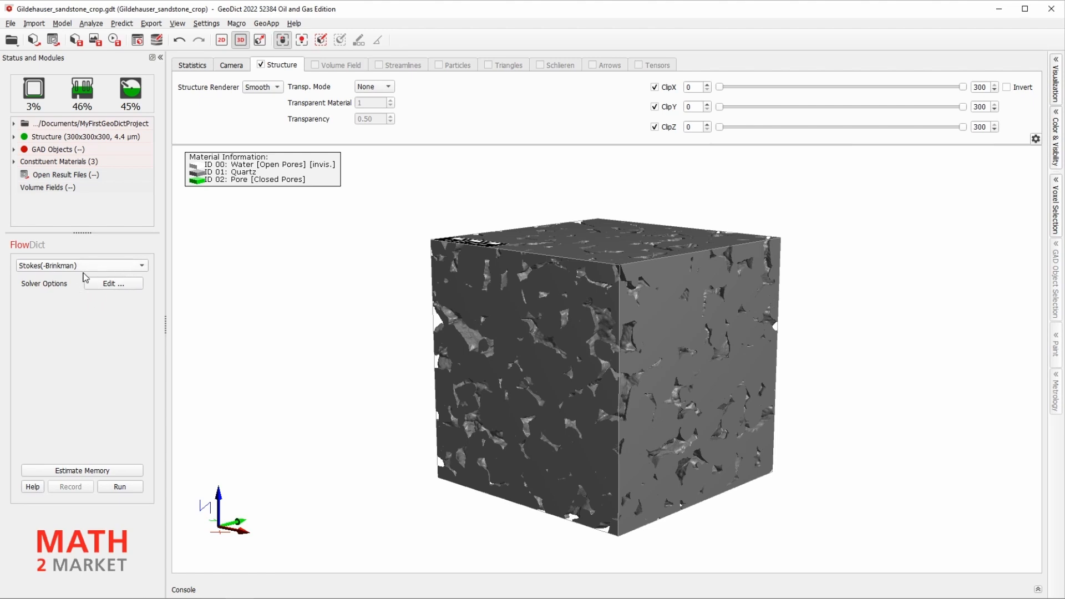
{"action": "left_click", "coordinate": [113, 284]}
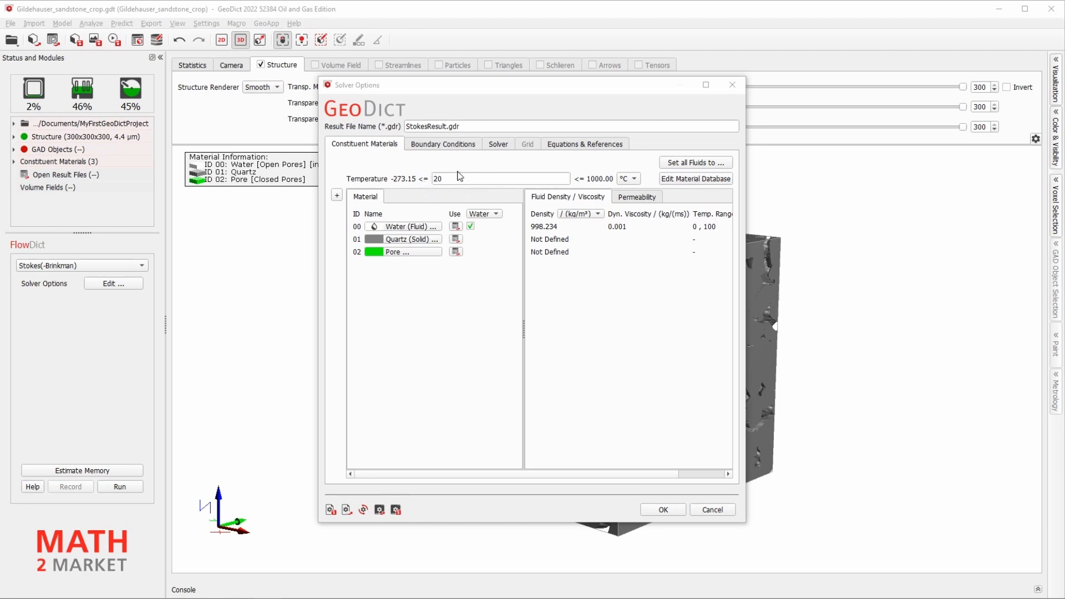
Step: Try different fluids from the material database for the open pores (ID 00) and assign the Manual fluid
{"action": "left_click", "coordinate": [403, 228]}
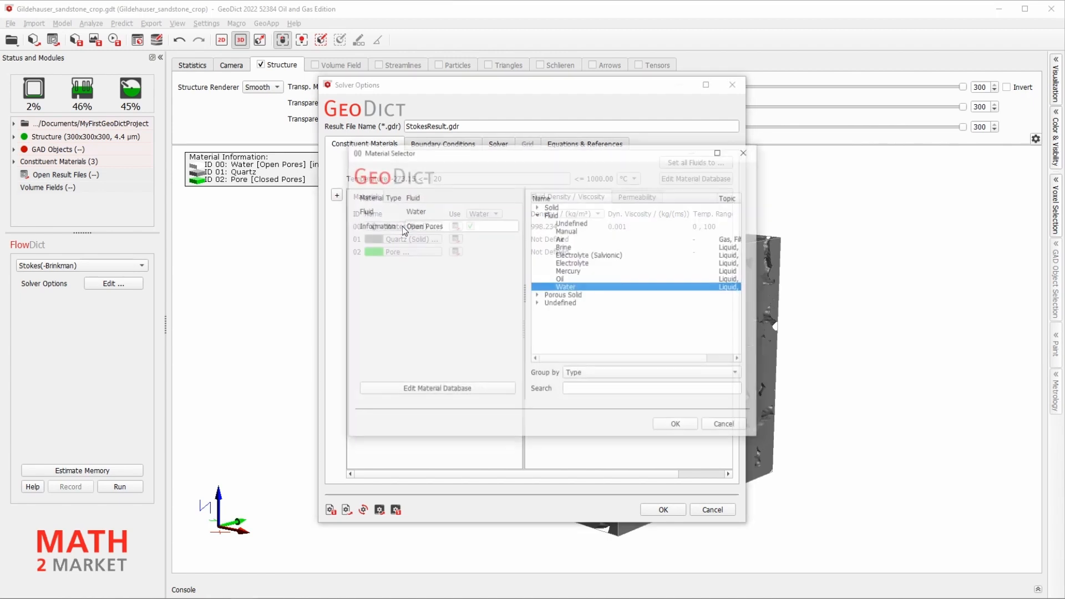
{"action": "left_click", "coordinate": [570, 279]}
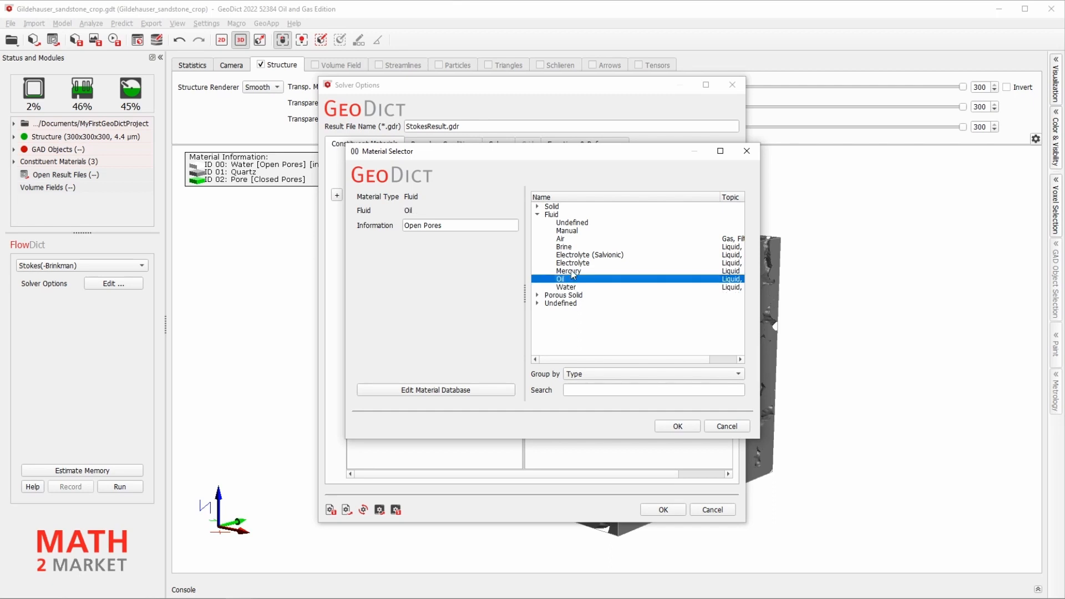
{"action": "left_click", "coordinate": [573, 272]}
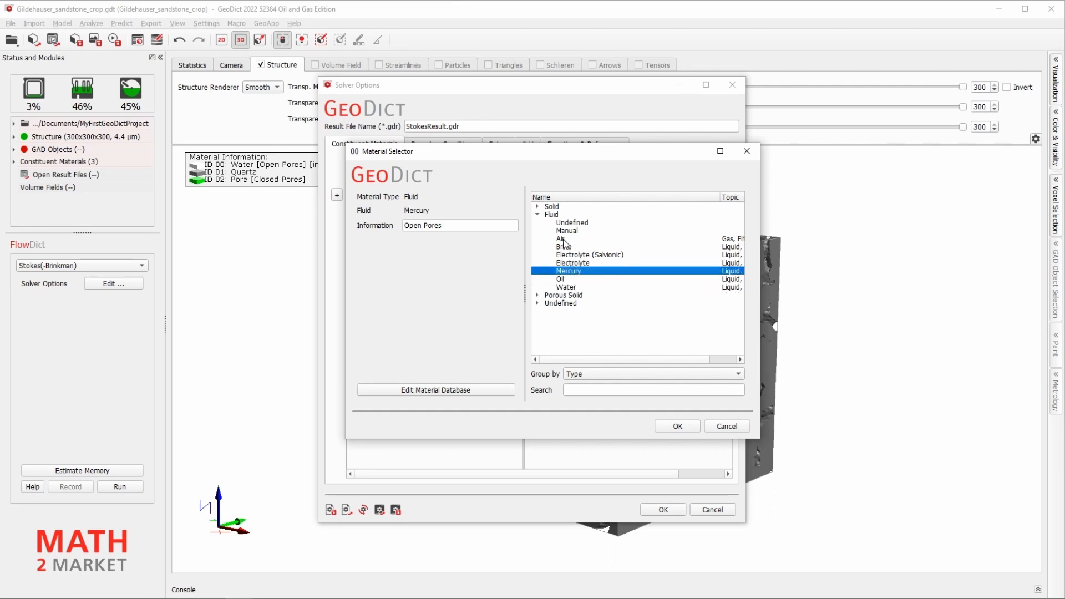
{"action": "left_click", "coordinate": [573, 288]}
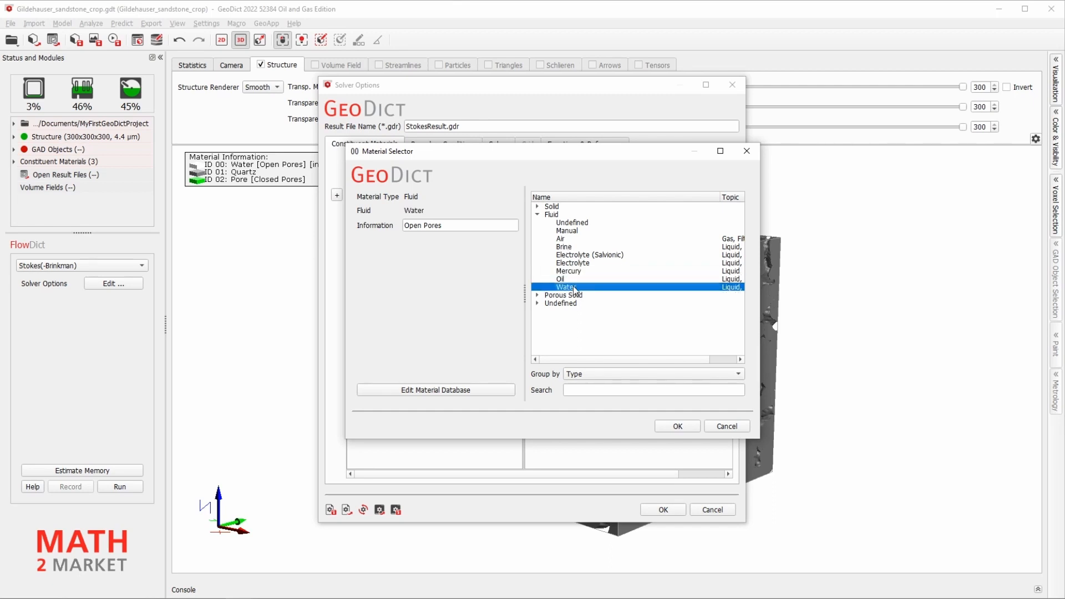
{"action": "left_click_drag", "start_coordinate": [597, 157], "coordinate": [579, 142]}
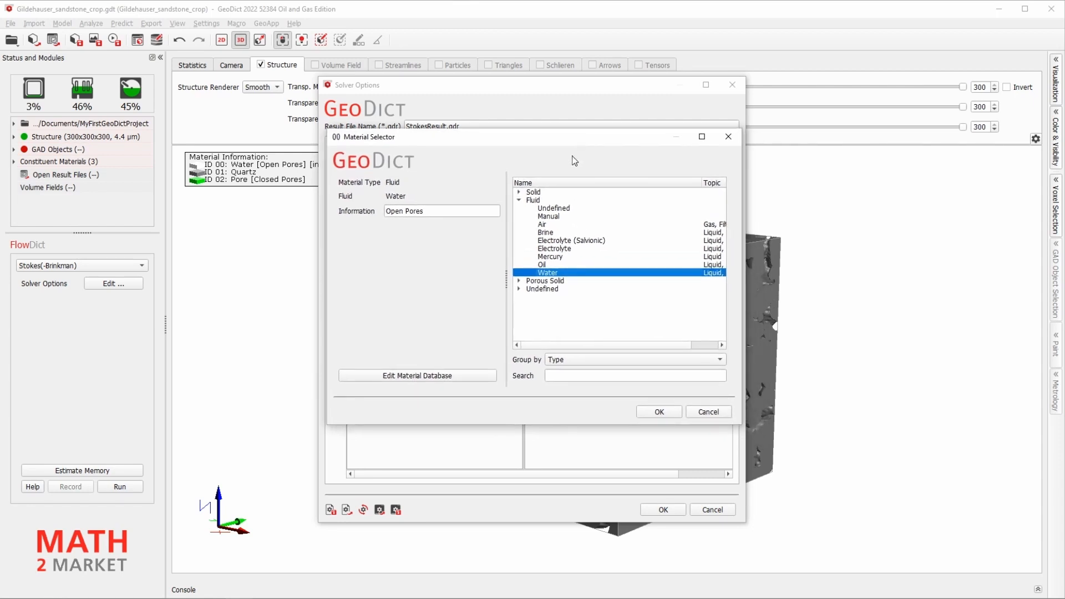
{"action": "left_click", "coordinate": [559, 217]}
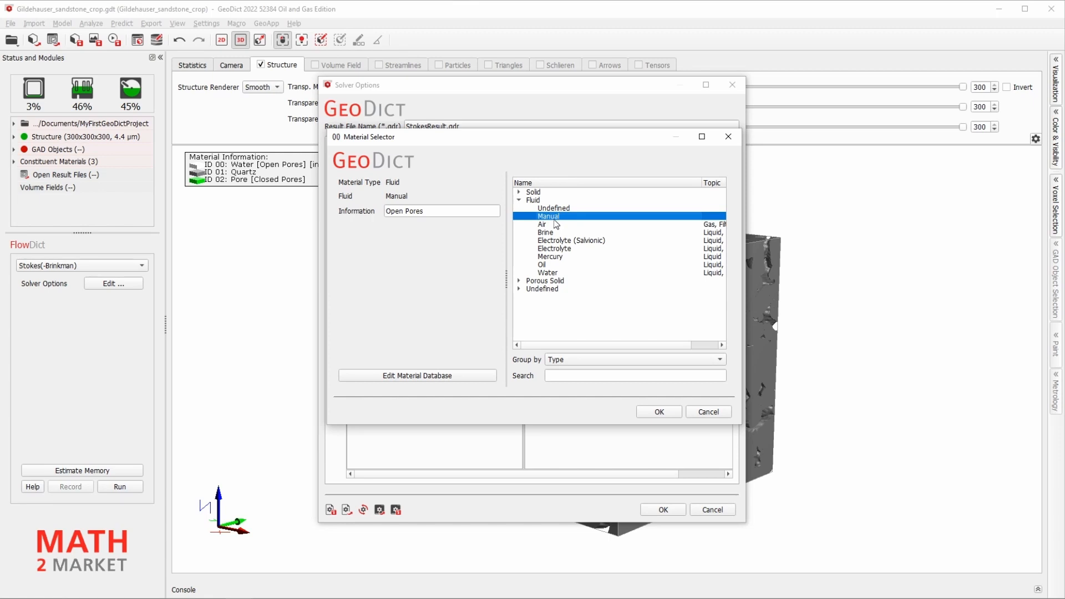
{"action": "left_click", "coordinate": [665, 412]}
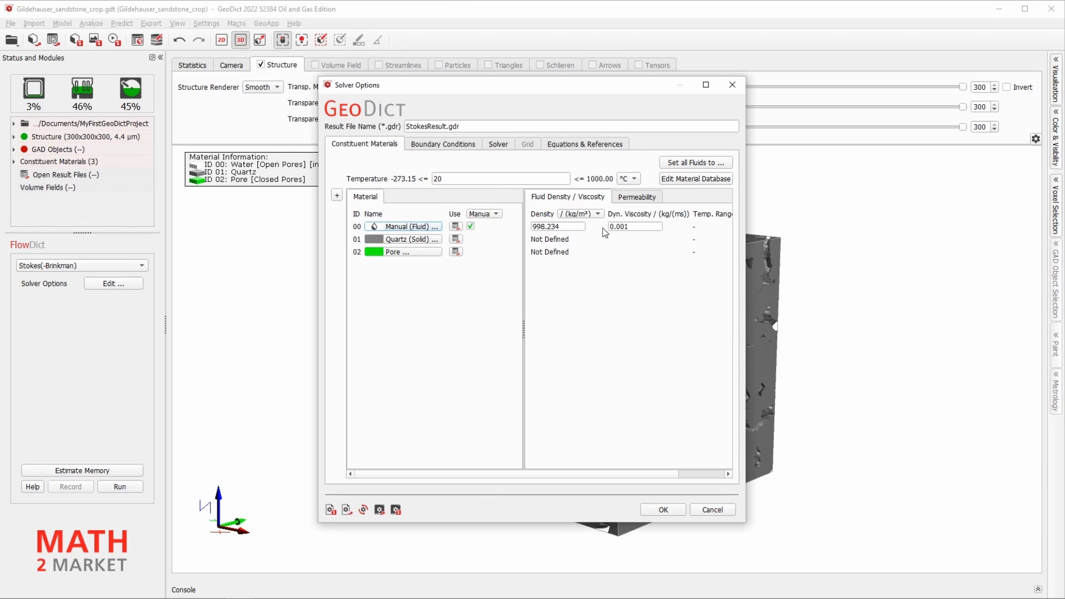
Step: Assign Water again as the fluid of the open pores, material ID 00
{"action": "left_click", "coordinate": [436, 227]}
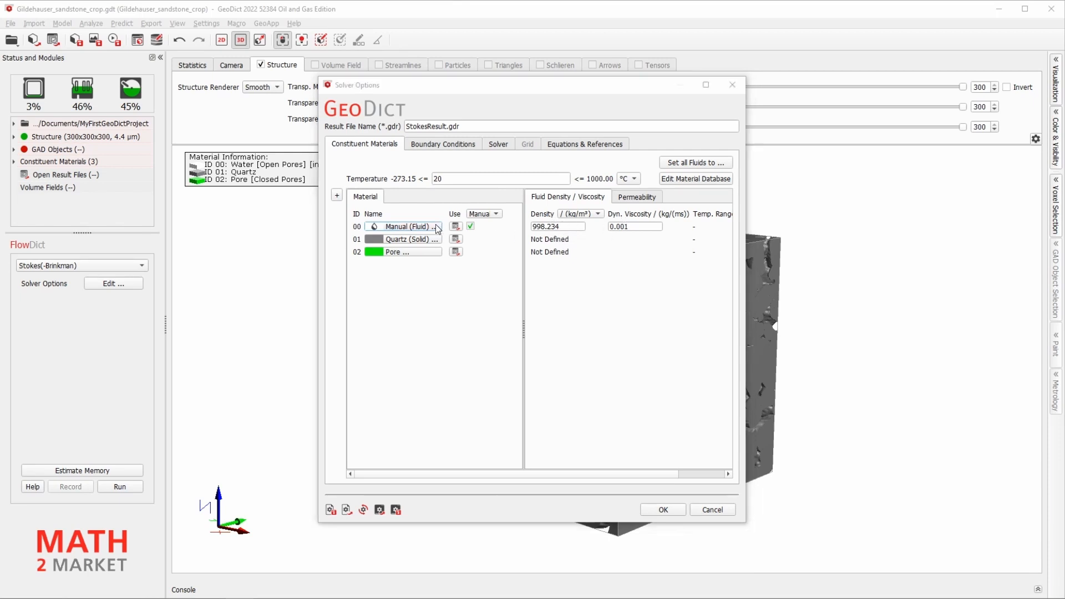
{"action": "left_click", "coordinate": [576, 287]}
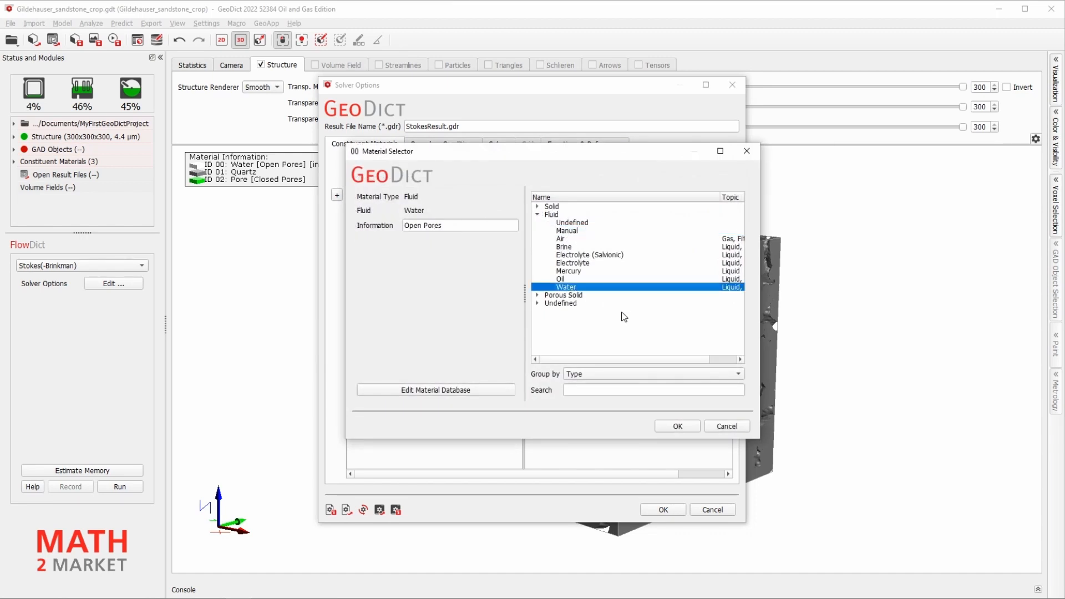
{"action": "left_click", "coordinate": [677, 426]}
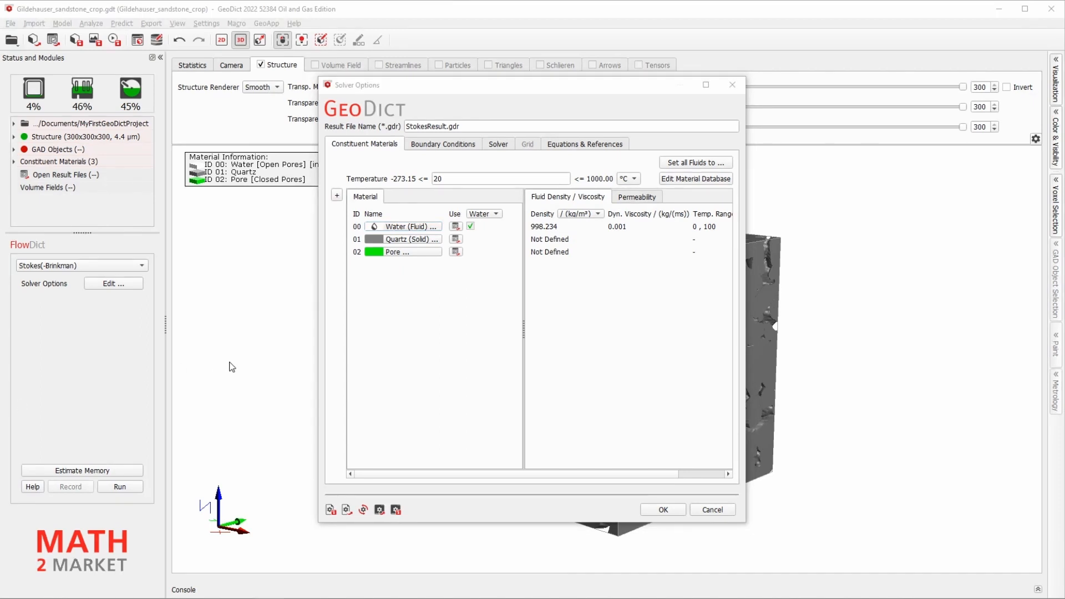
Step: Name the solver's result file StokesResult_gildehauser.gdr
{"action": "left_click", "coordinate": [447, 126]}
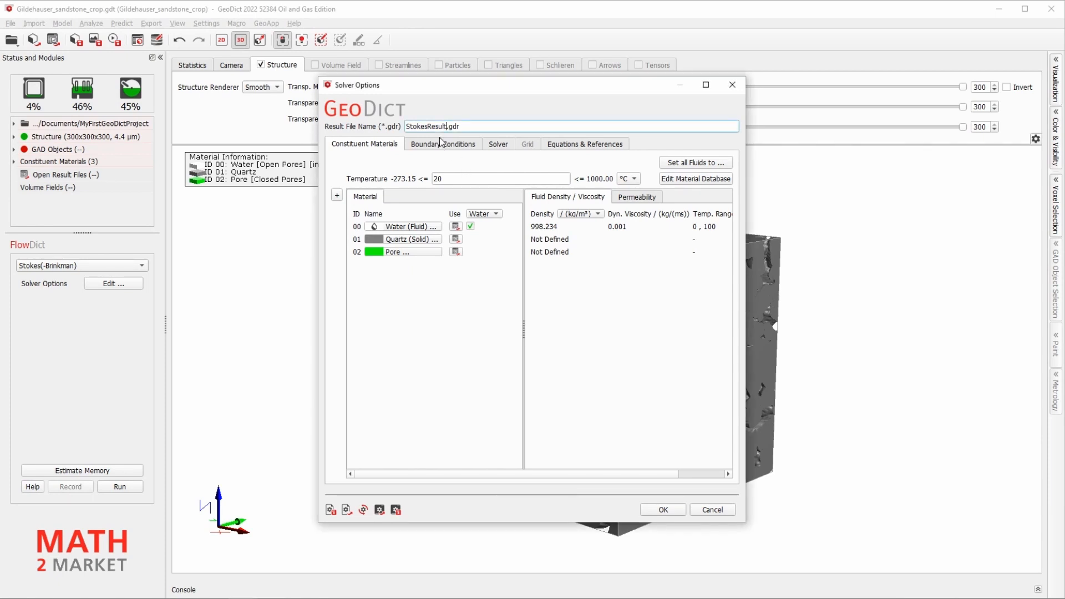
{"action": "type", "text": "_"}
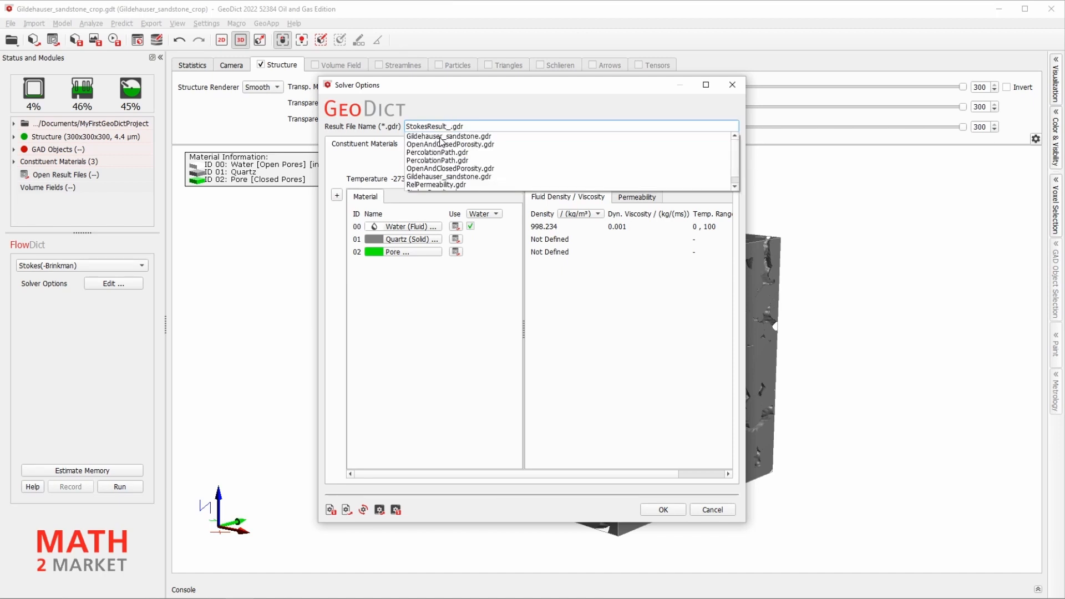
{"action": "type", "text": "gildehauser"}
{"action": "left_click", "coordinate": [511, 108]}
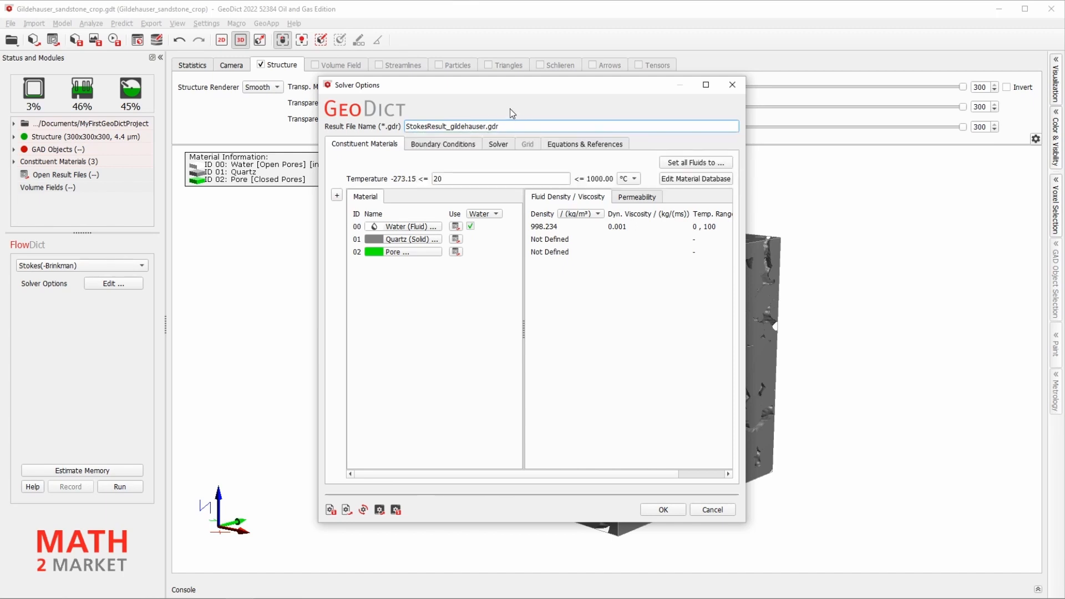
Step: Review the solver's boundary conditions, including computation directions, flow direction, pressure drop and tangential settings
{"action": "left_click", "coordinate": [438, 142]}
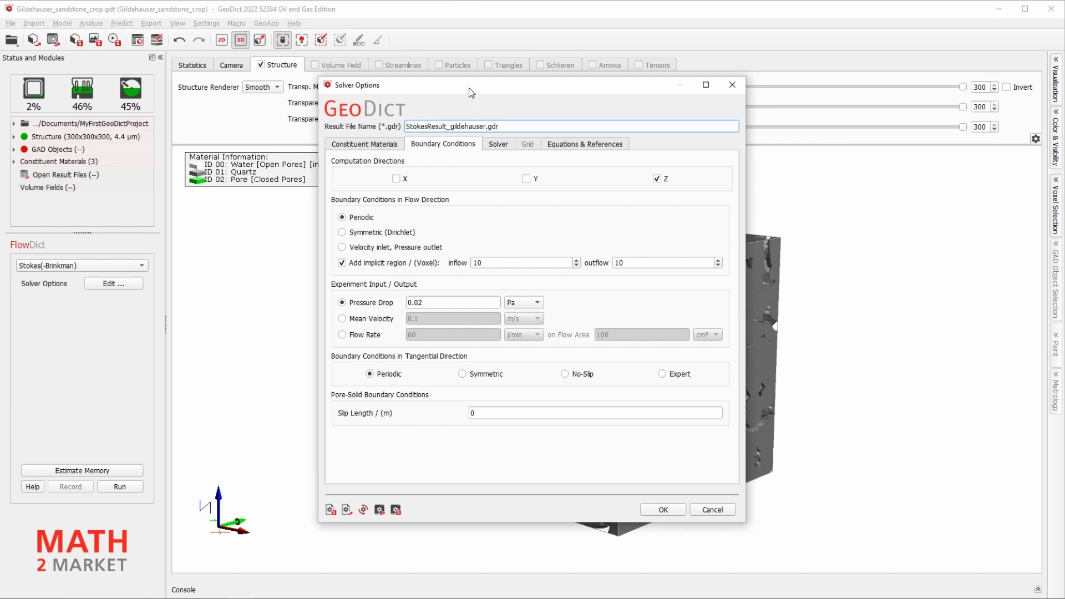
{"action": "left_click_drag", "start_coordinate": [471, 88], "coordinate": [466, 87]}
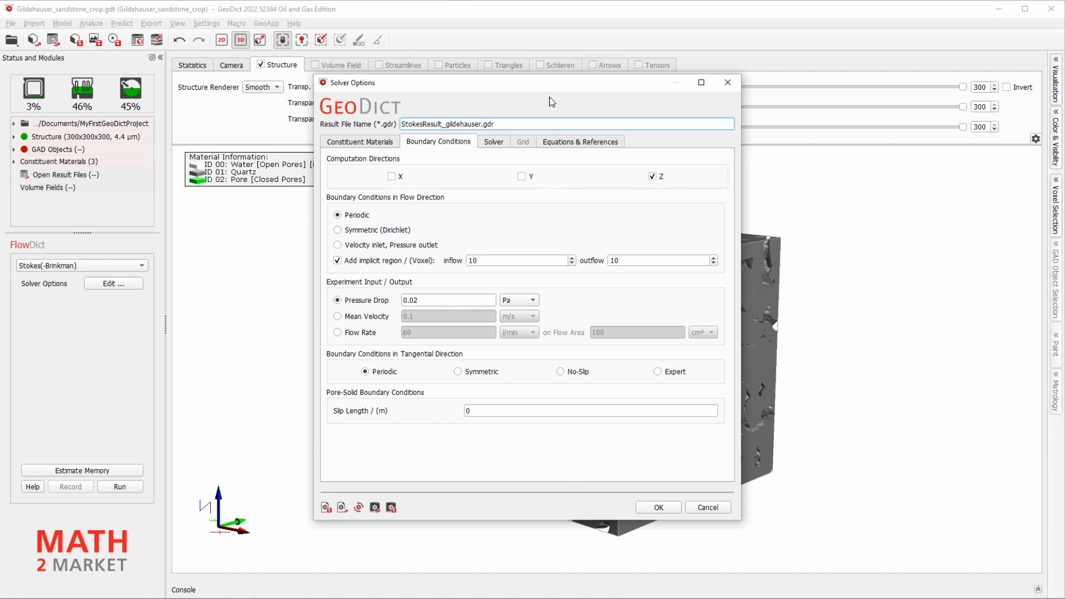
{"action": "left_click_drag", "start_coordinate": [547, 88], "coordinate": [471, 108]}
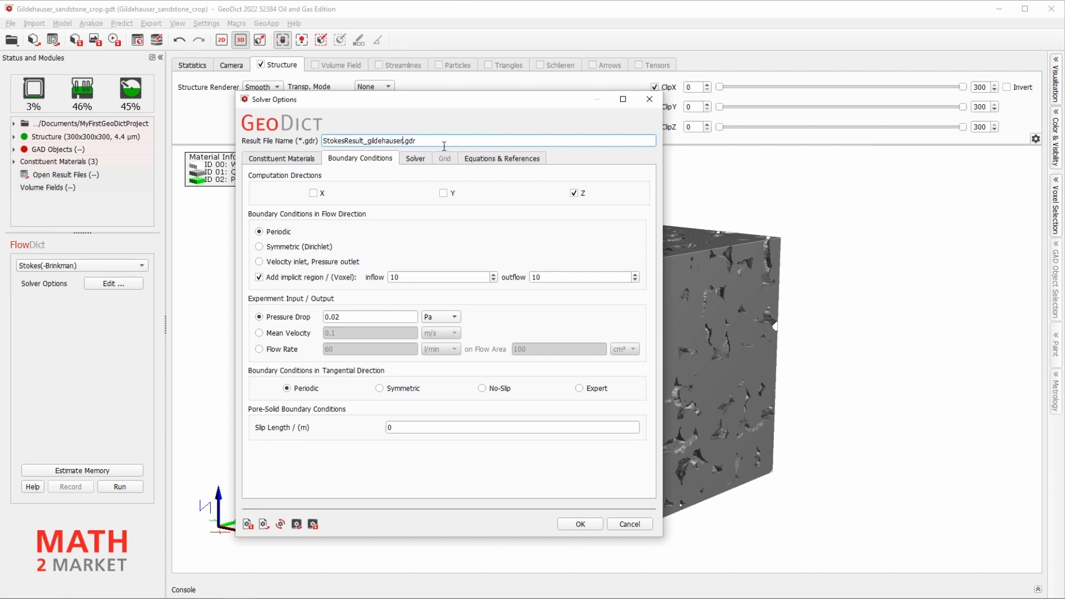
{"action": "left_click_drag", "start_coordinate": [419, 101], "coordinate": [428, 104]}
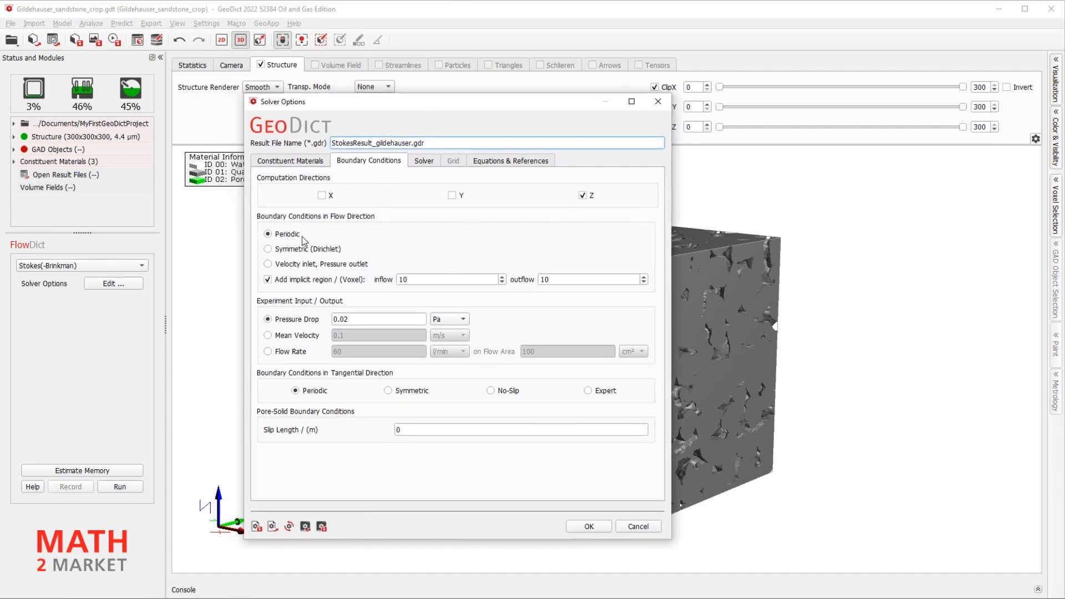
Step: Review the boundary conditions for the Stokes simulation and select LIR as the solver
{"action": "mouse_move", "coordinate": [305, 240]}
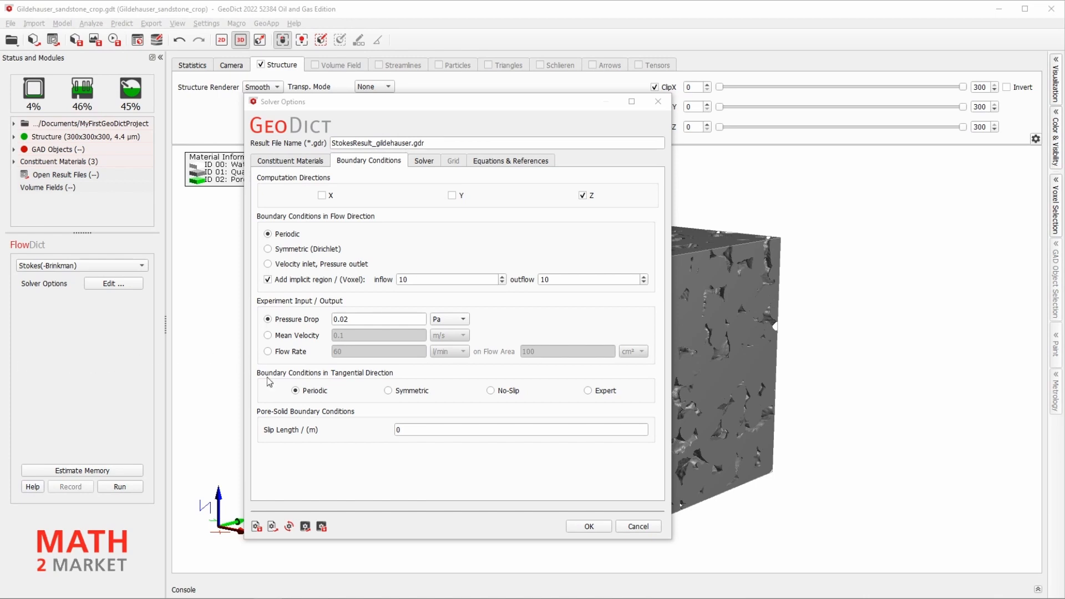
{"action": "left_click", "coordinate": [346, 446]}
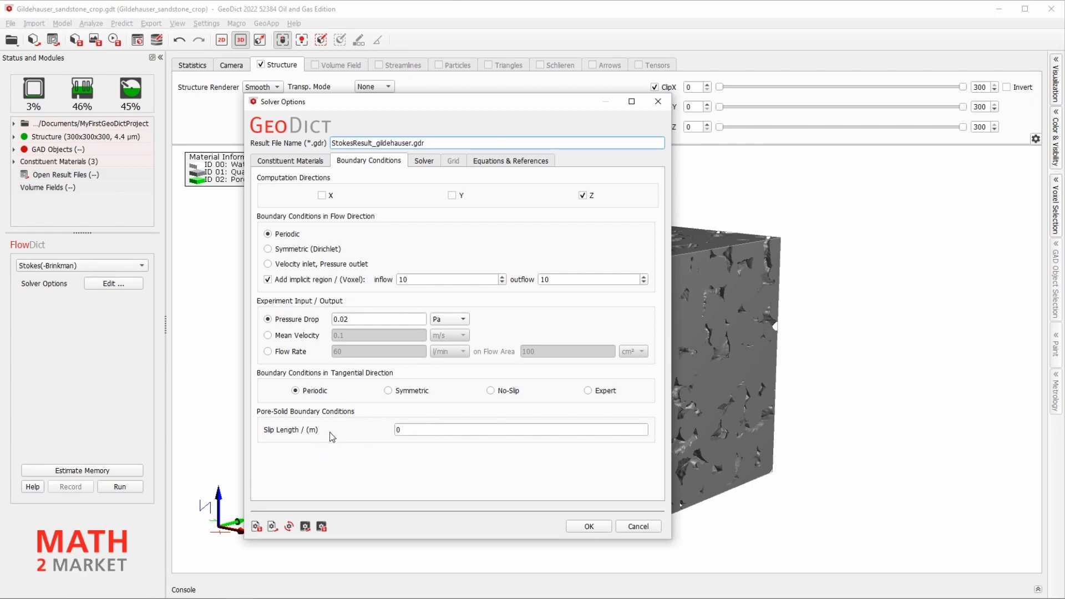
{"action": "mouse_move", "coordinate": [414, 430]}
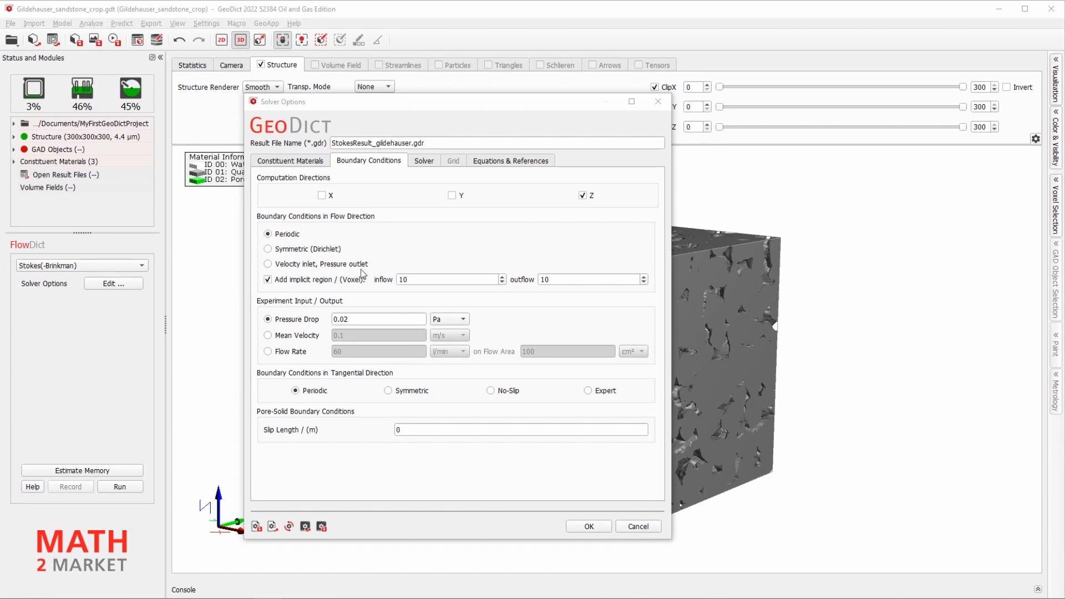
{"action": "left_click", "coordinate": [422, 162]}
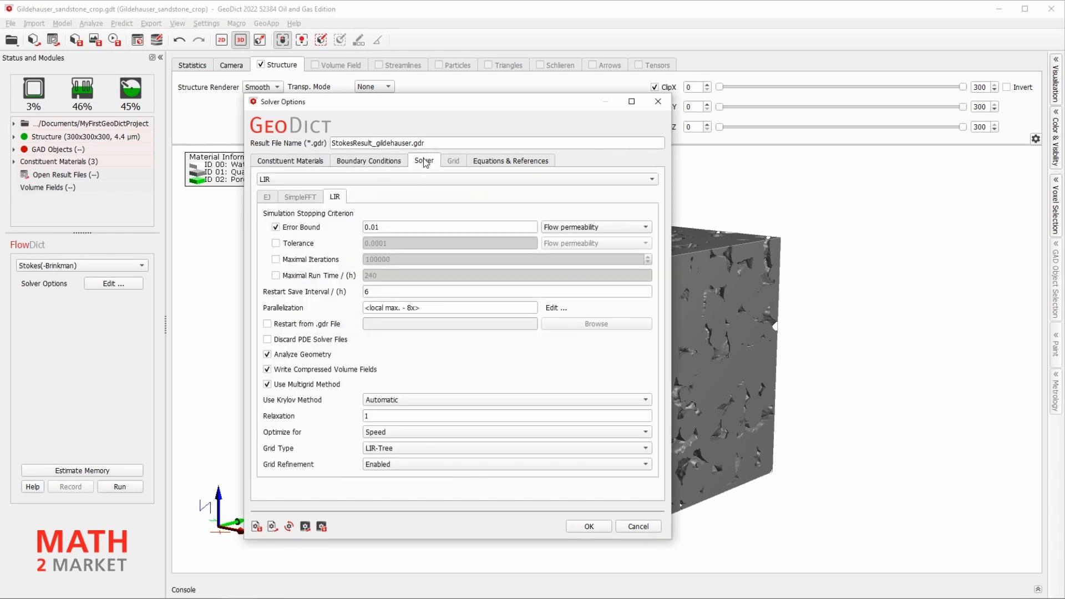
{"action": "left_click", "coordinate": [358, 178]}
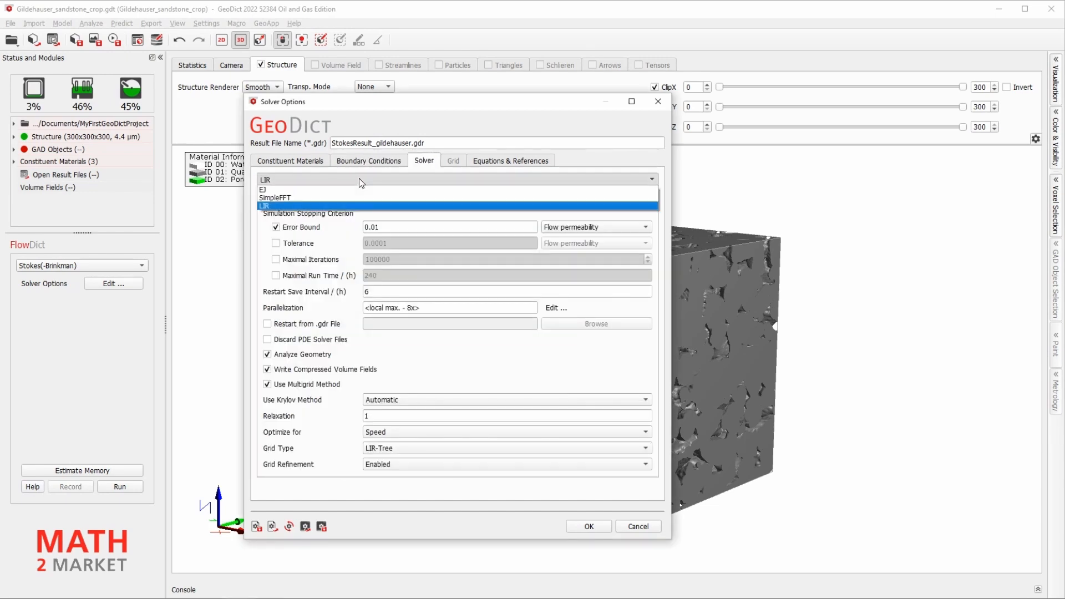
{"action": "left_click", "coordinate": [279, 206]}
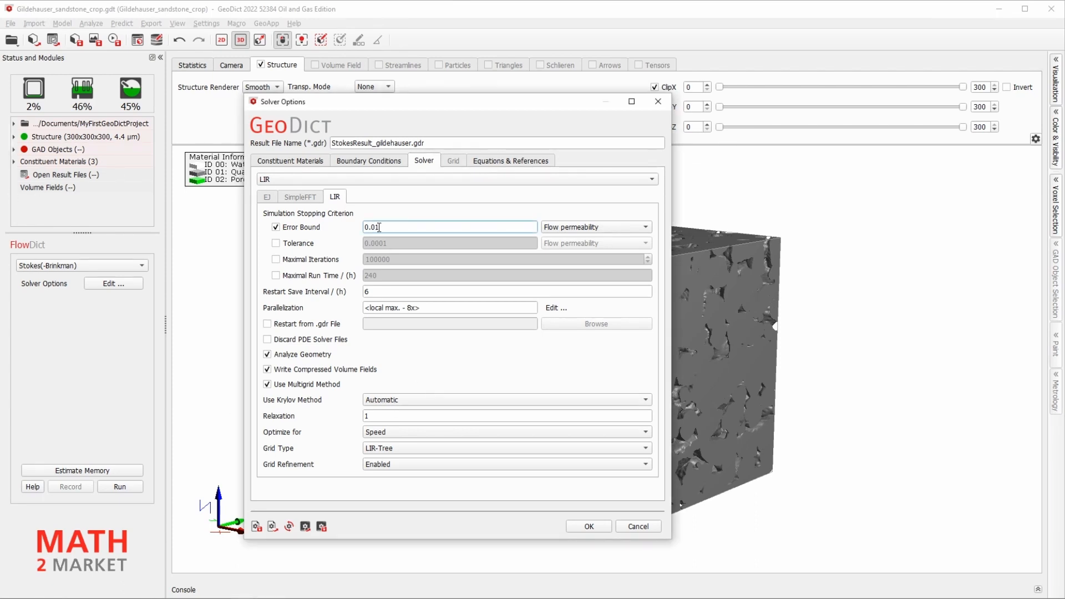
Step: Check the LIR solver's parallelization options and accept Local, Maximum
{"action": "mouse_move", "coordinate": [379, 227]}
{"action": "left_click", "coordinate": [555, 307]}
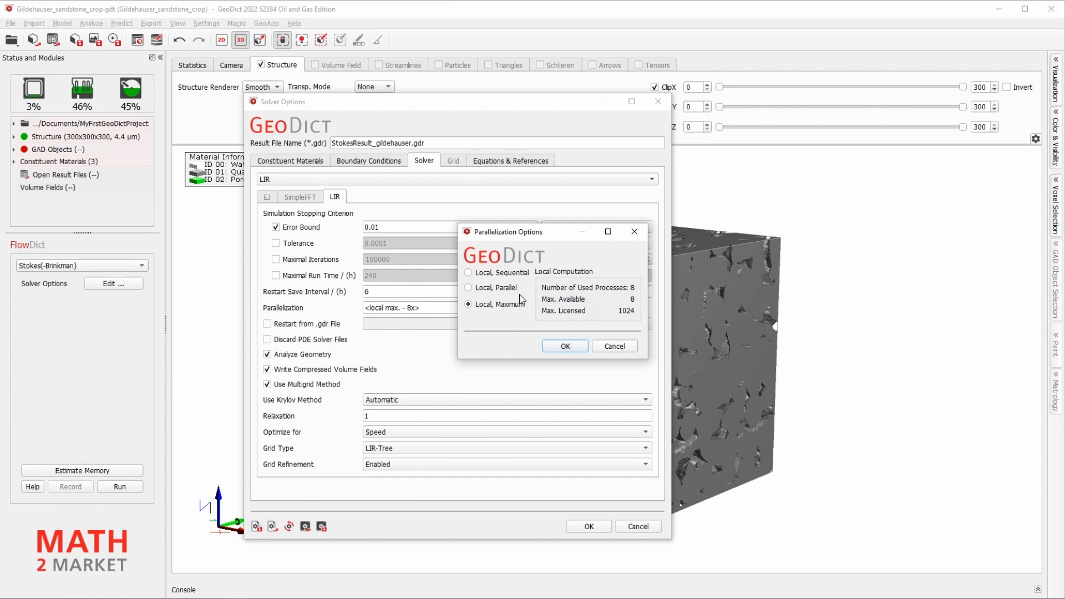
{"action": "left_click", "coordinate": [559, 349]}
{"action": "left_click", "coordinate": [559, 348]}
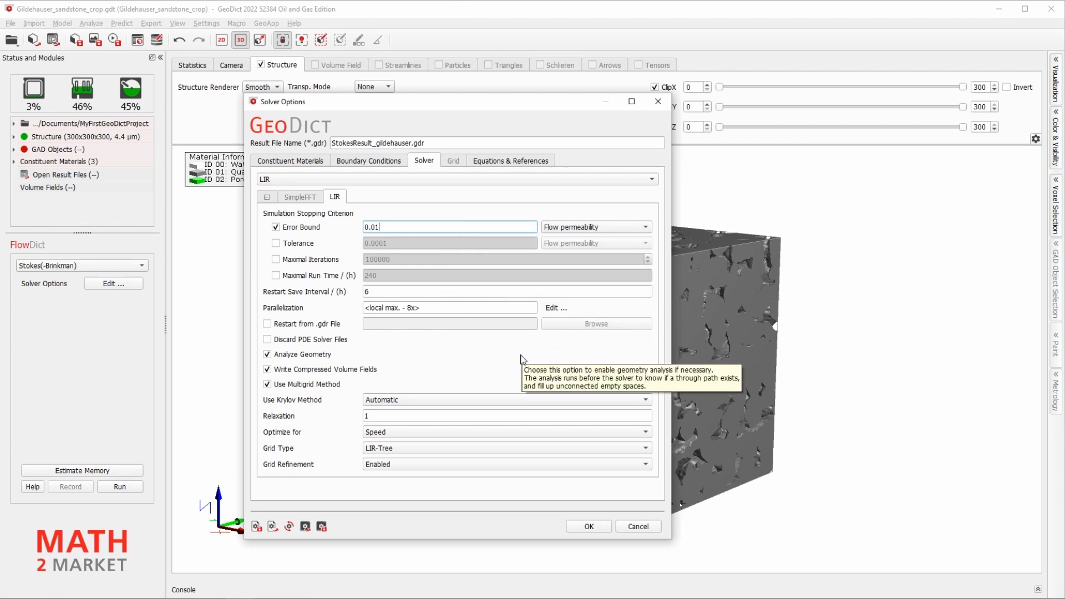
Step: Examine the LIR solver's restart-from-file option and the available choices for the Krylov method
{"action": "left_click", "coordinate": [268, 324]}
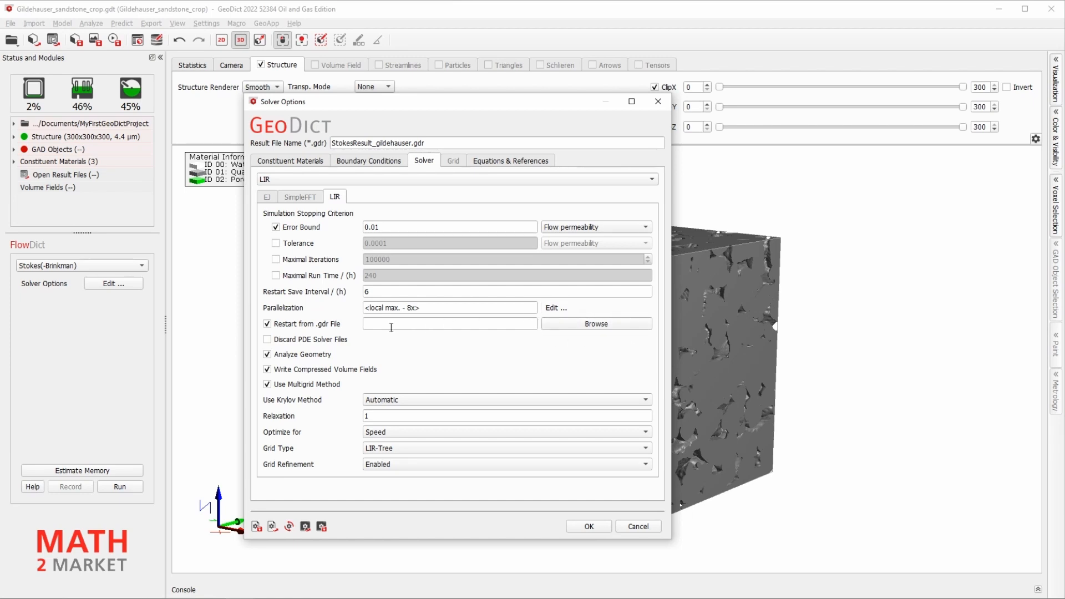
{"action": "left_click", "coordinate": [326, 329]}
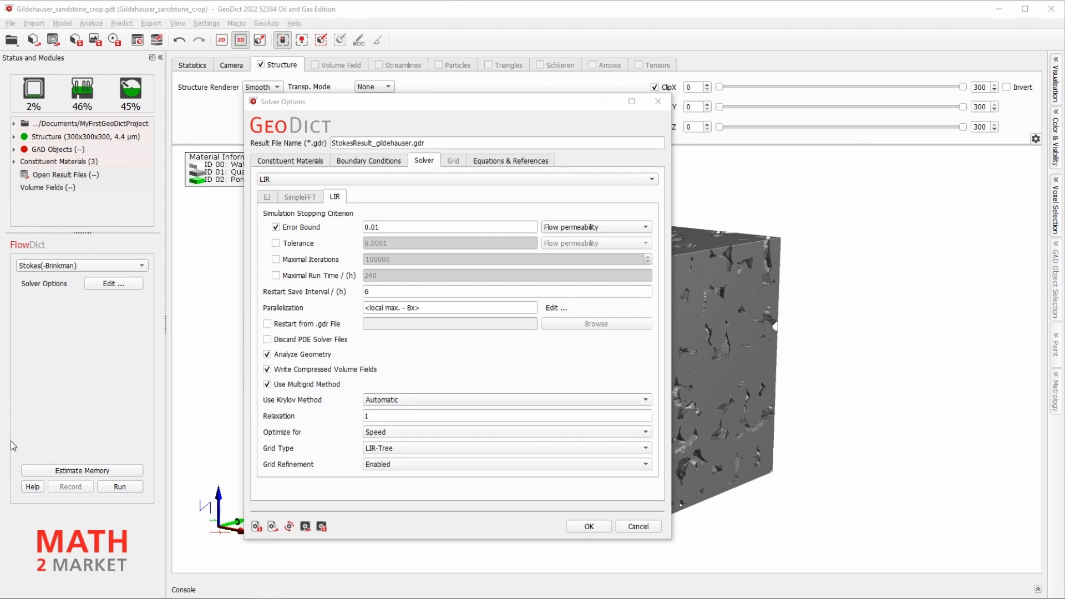
{"action": "left_click", "coordinate": [303, 404]}
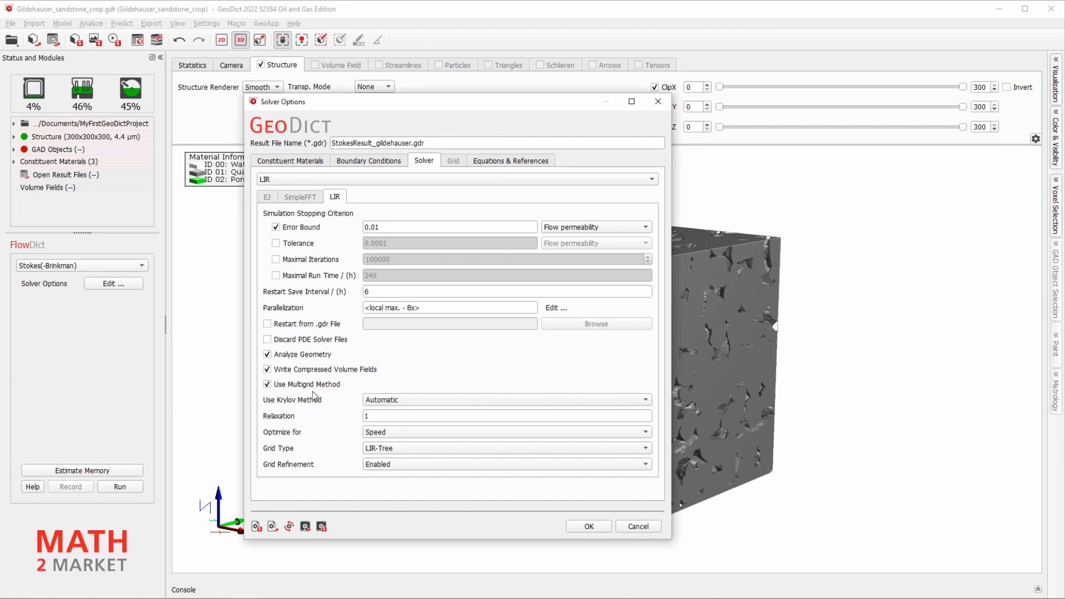
{"action": "left_click", "coordinate": [386, 404]}
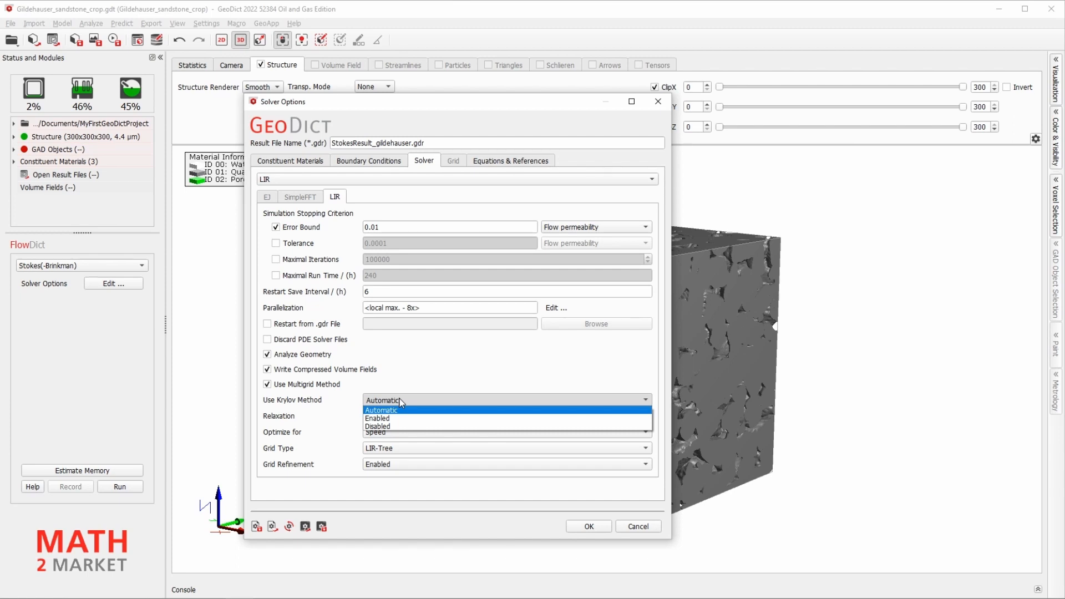
{"action": "left_click", "coordinate": [402, 401]}
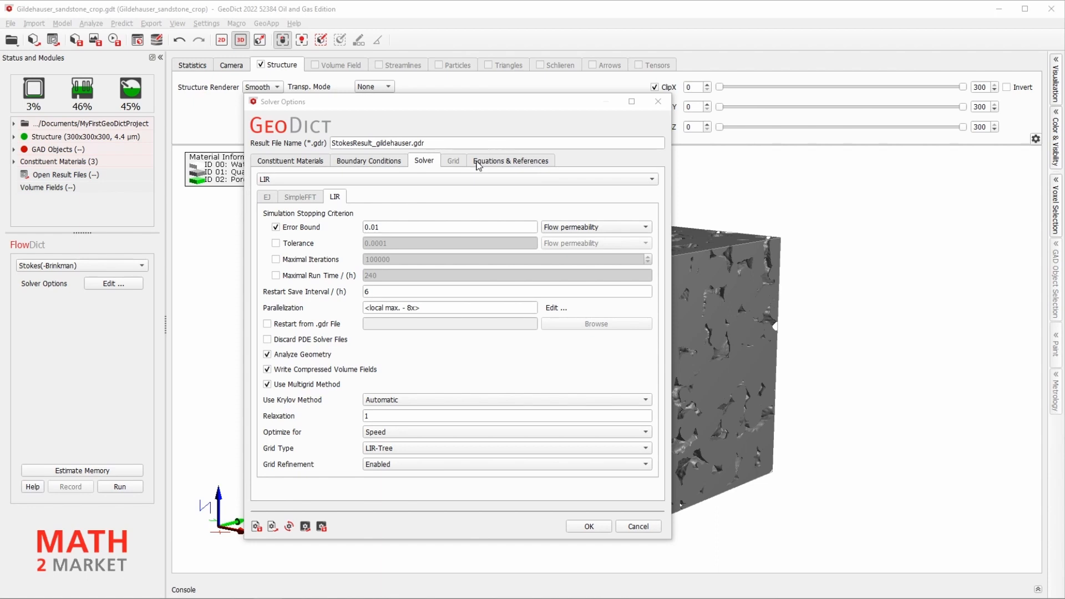
Step: Check the solver's equations and references, accept the solver options, and run the Stokes(-Brinkman) simulation
{"action": "left_click", "coordinate": [509, 161]}
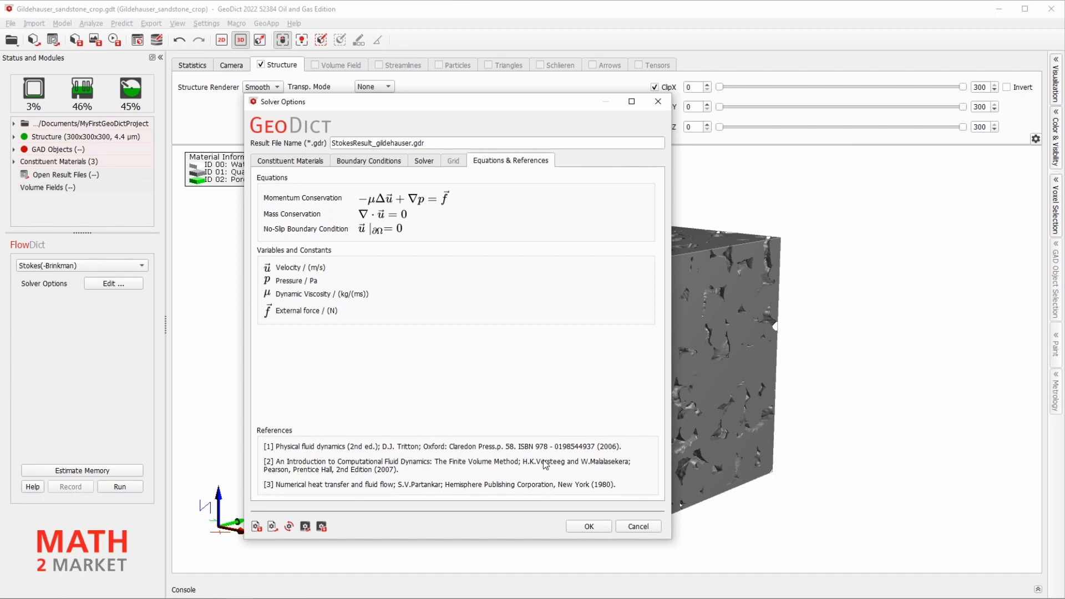
{"action": "left_click", "coordinate": [587, 527]}
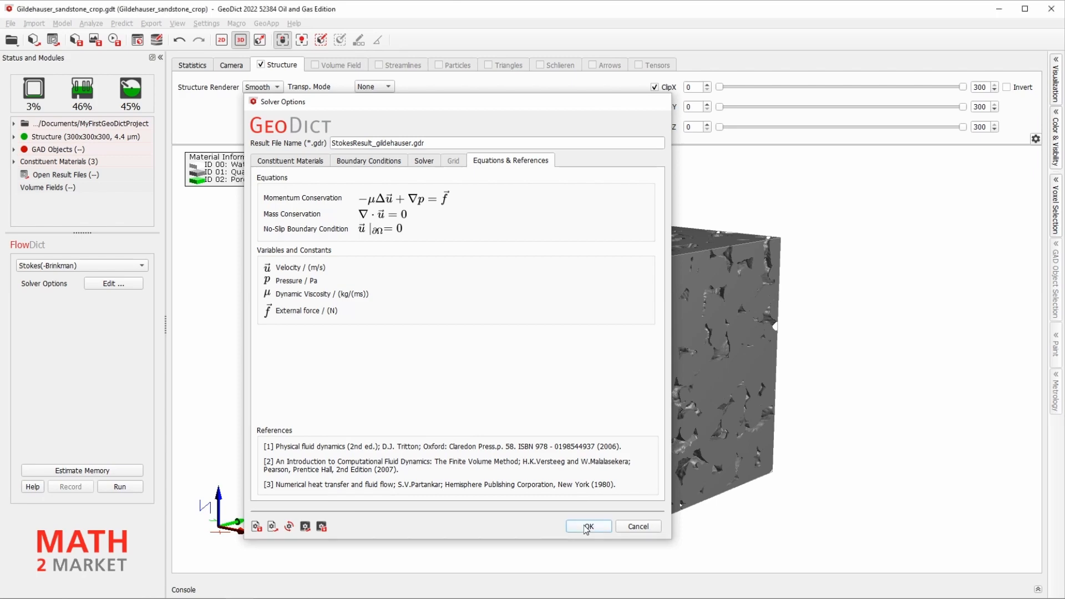
{"action": "left_click", "coordinate": [134, 486]}
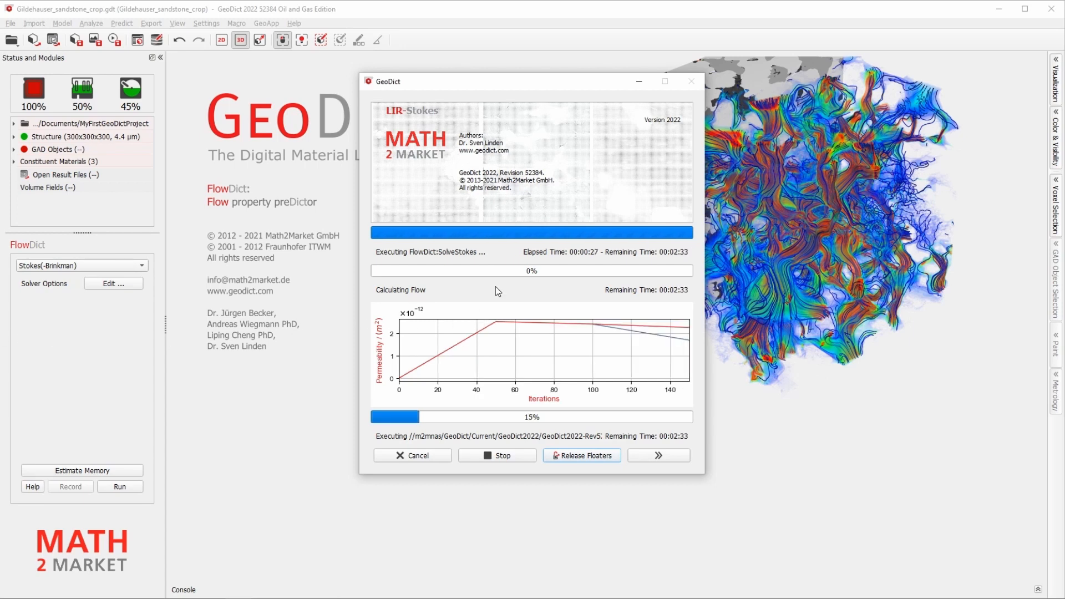
Step: Monitor the running simulation through its permeability convergence plot and the detailed solver log
{"action": "left_click_drag", "start_coordinate": [517, 89], "coordinate": [401, 89]}
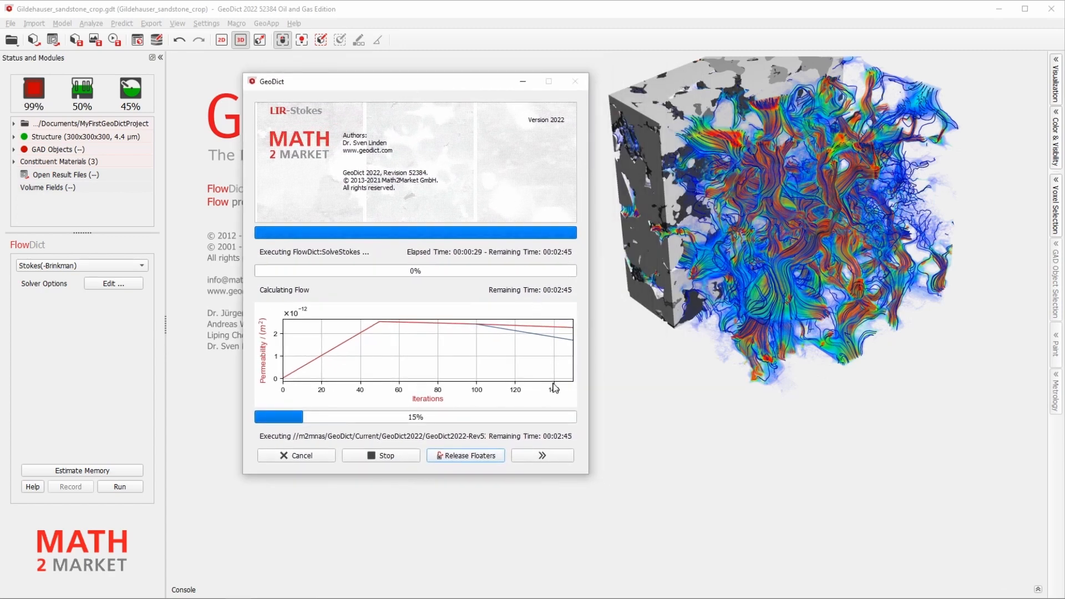
{"action": "left_click", "coordinate": [542, 456]}
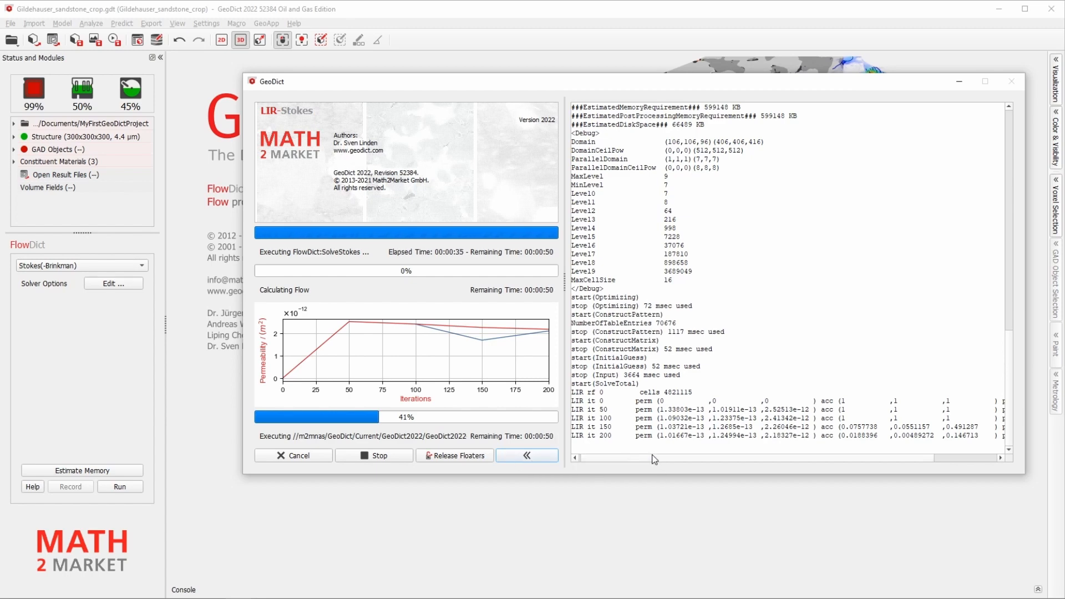
{"action": "scroll", "coordinate": [695, 459], "scroll_direction": "right", "scroll_amount": 2}
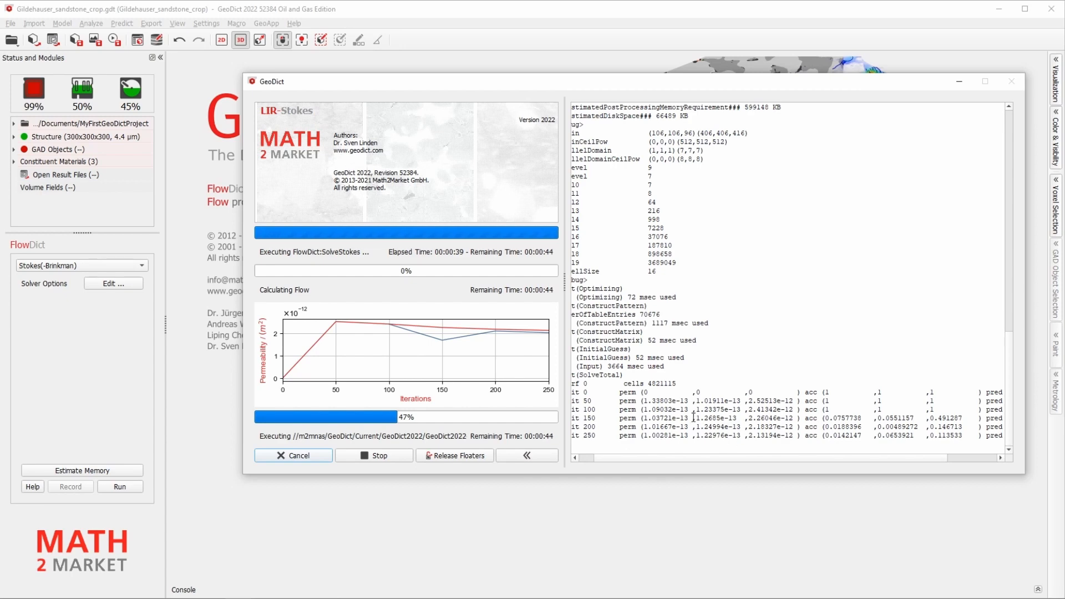
{"action": "scroll", "coordinate": [699, 463], "scroll_direction": "right", "scroll_amount": 3}
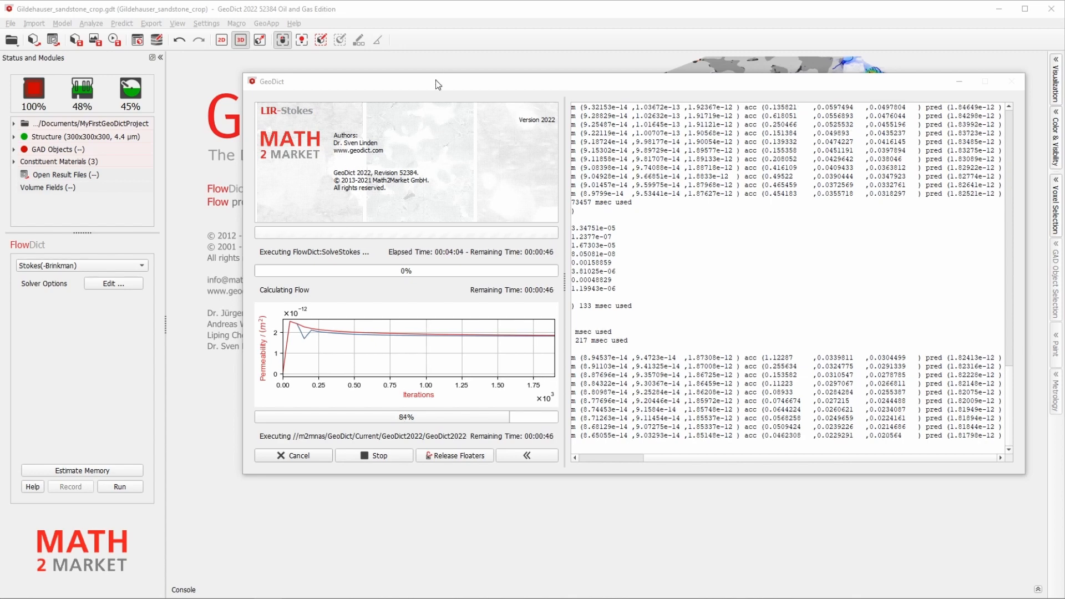
{"action": "left_click_drag", "start_coordinate": [436, 81], "coordinate": [399, 86]}
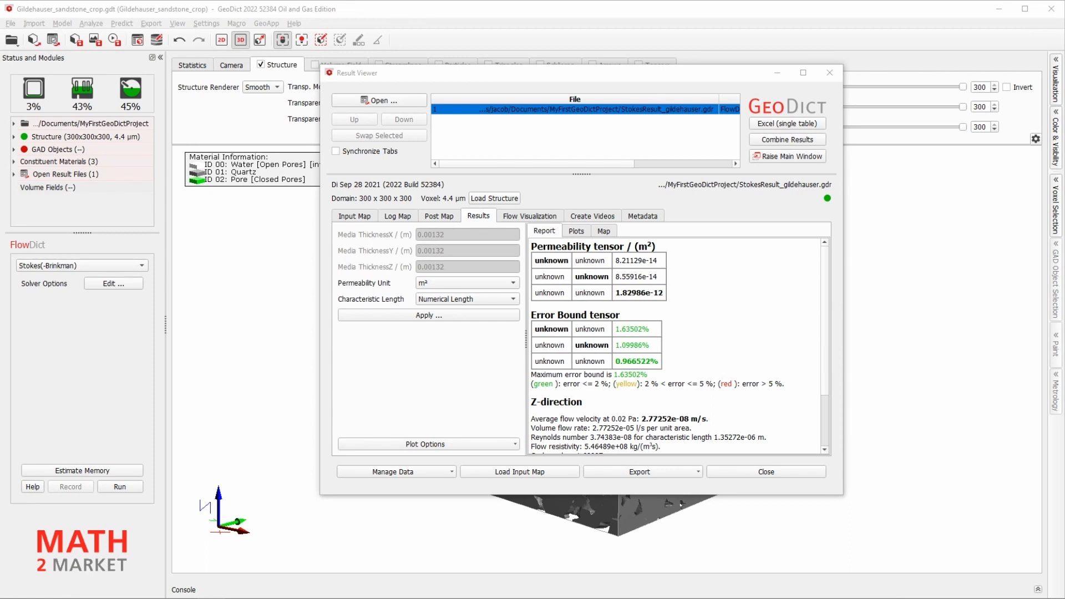
Step: Set the permeability unit of the simulation results to mDarcy and apply it to the report
{"action": "left_click", "coordinate": [488, 217]}
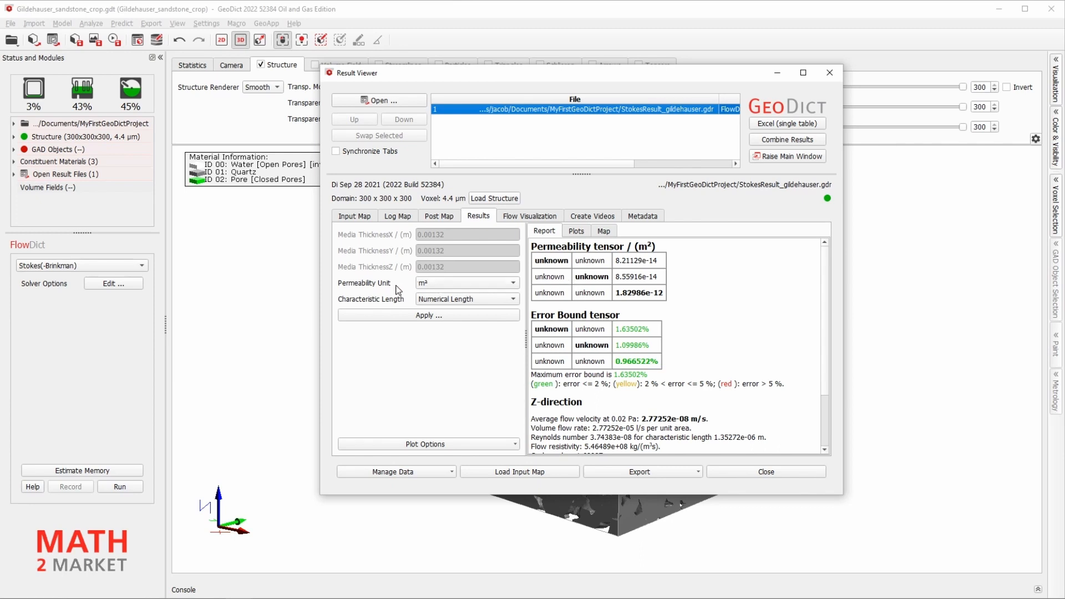
{"action": "left_click", "coordinate": [457, 287]}
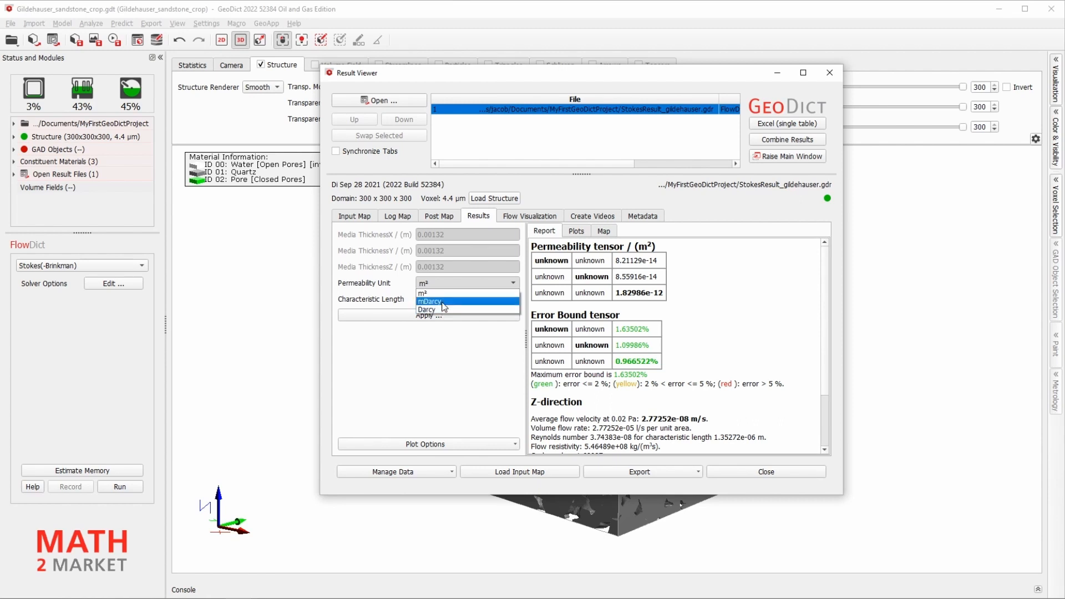
{"action": "left_click", "coordinate": [444, 307]}
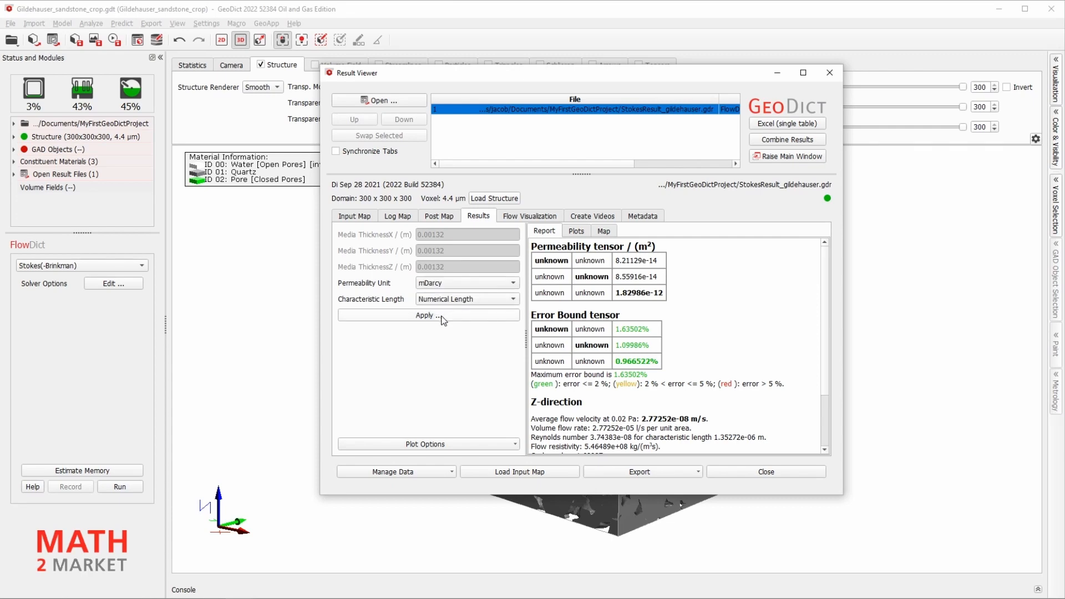
{"action": "left_click", "coordinate": [442, 316]}
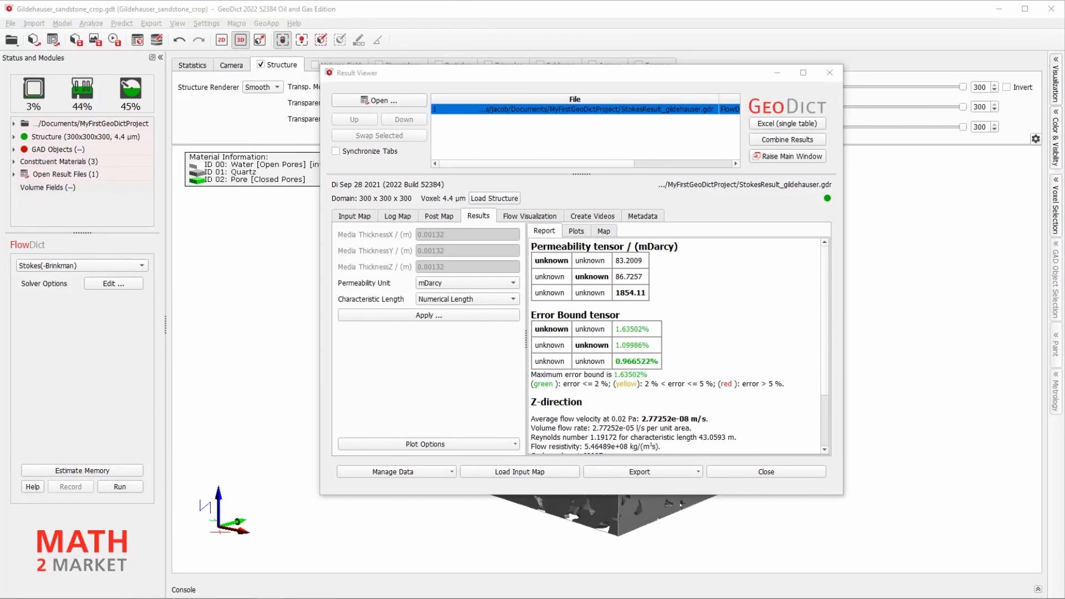
Step: Examine the layered pressure, layered velocity and convergence plots of the flow result
{"action": "left_click", "coordinate": [577, 231]}
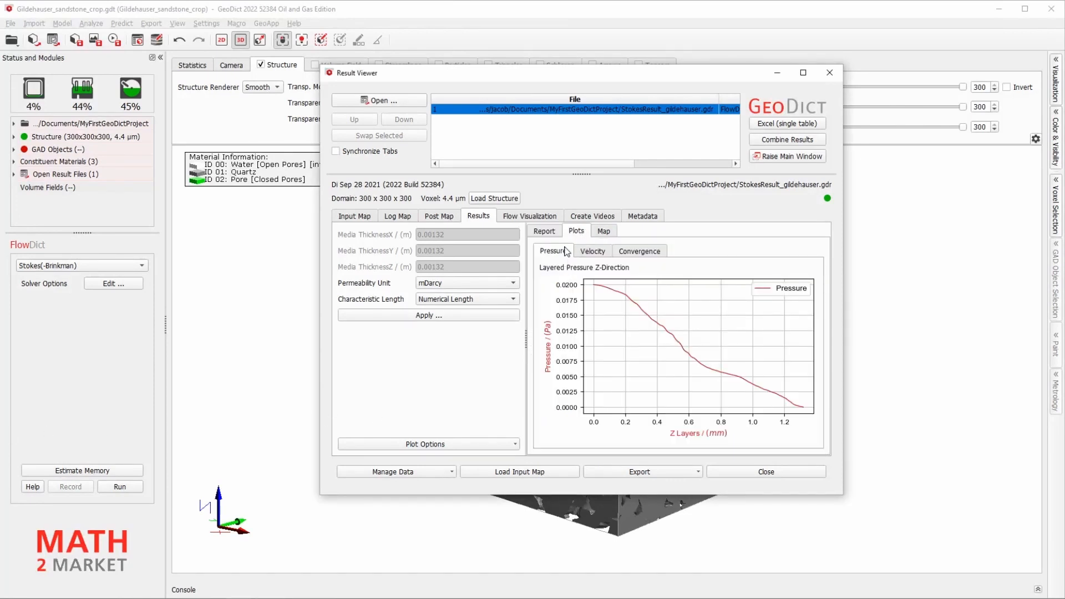
{"action": "left_click", "coordinate": [590, 260]}
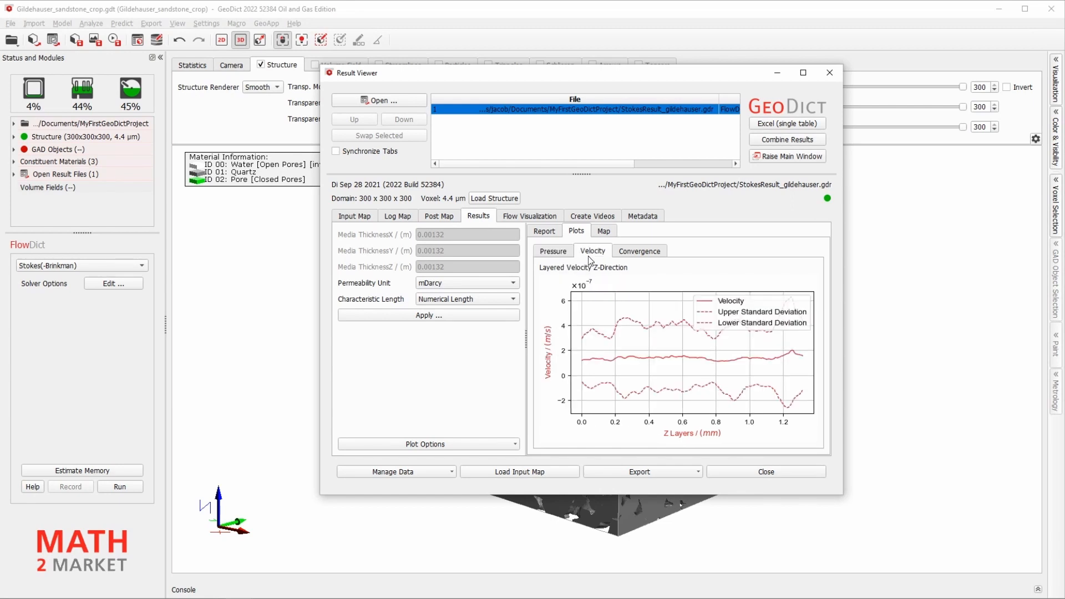
{"action": "left_click", "coordinate": [626, 252]}
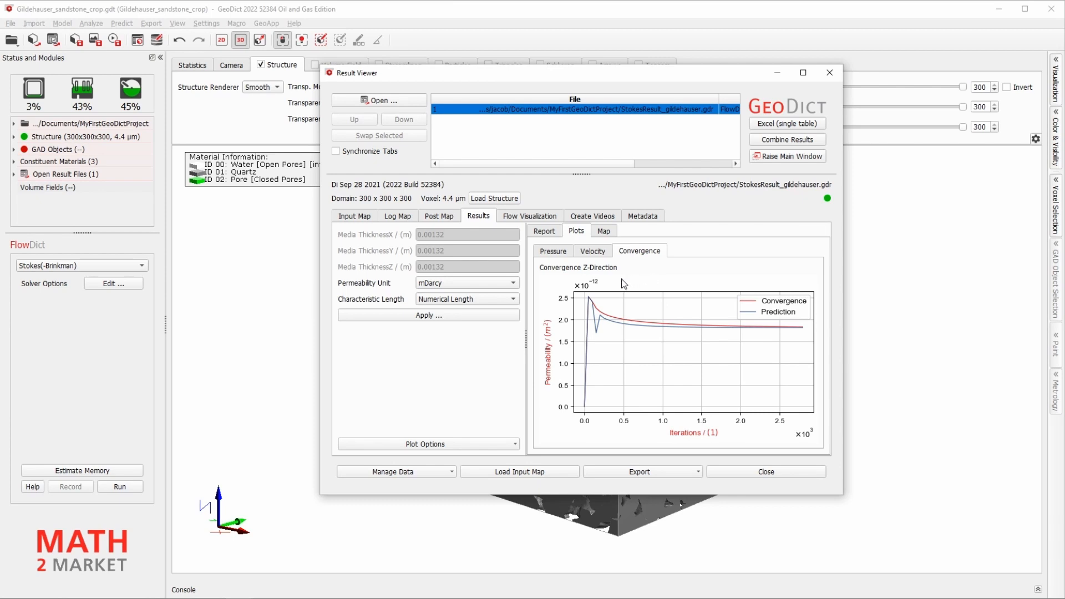
Step: Inspect the parameters of the Flow Visualization Video and close them without changes
{"action": "left_click", "coordinate": [588, 220]}
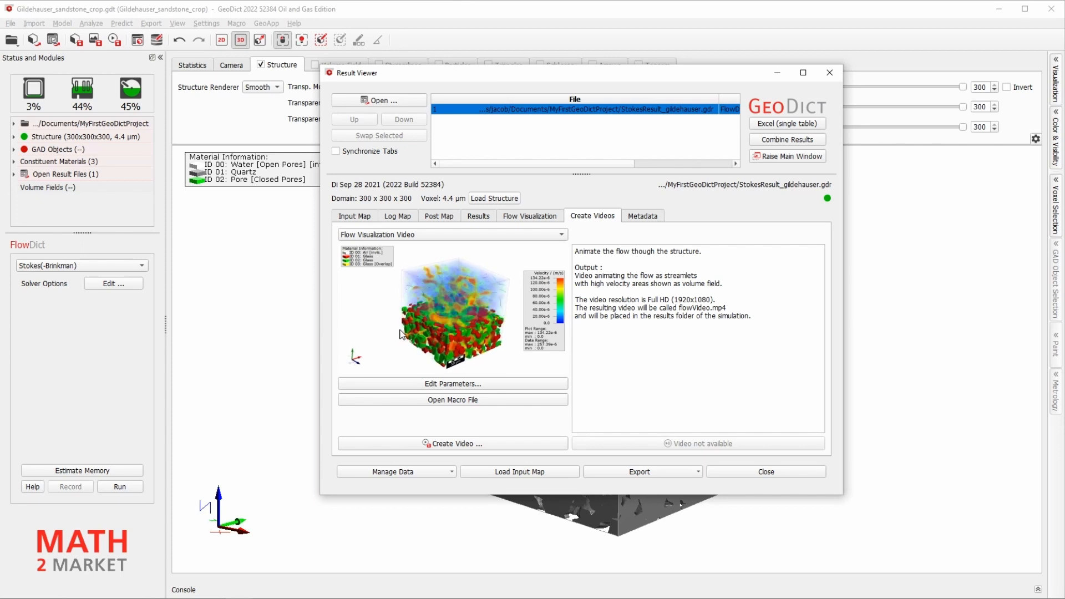
{"action": "left_click", "coordinate": [450, 387]}
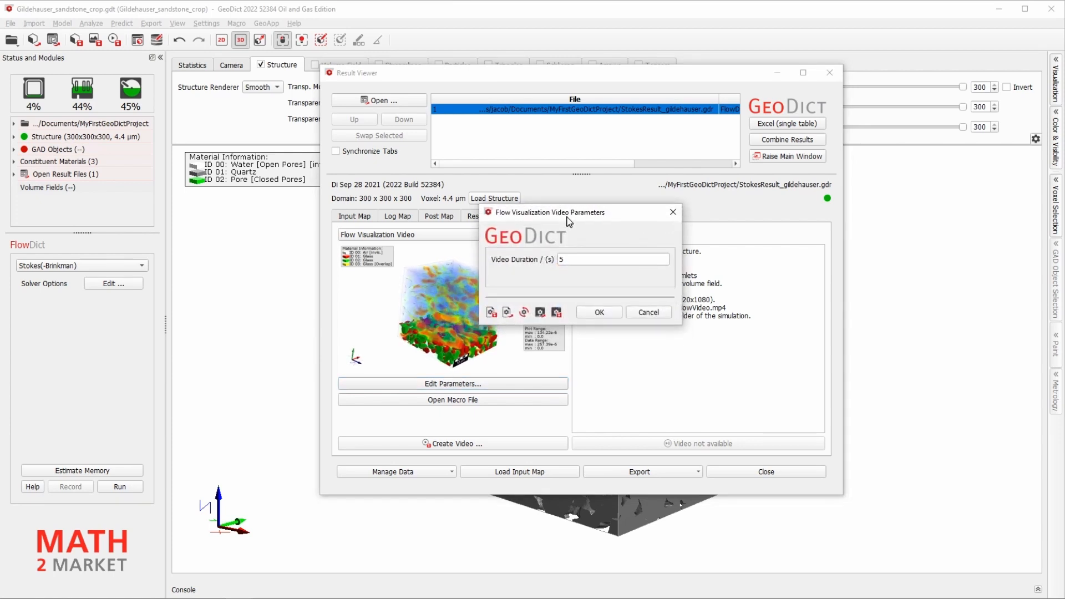
{"action": "left_click_drag", "start_coordinate": [568, 222], "coordinate": [678, 205]}
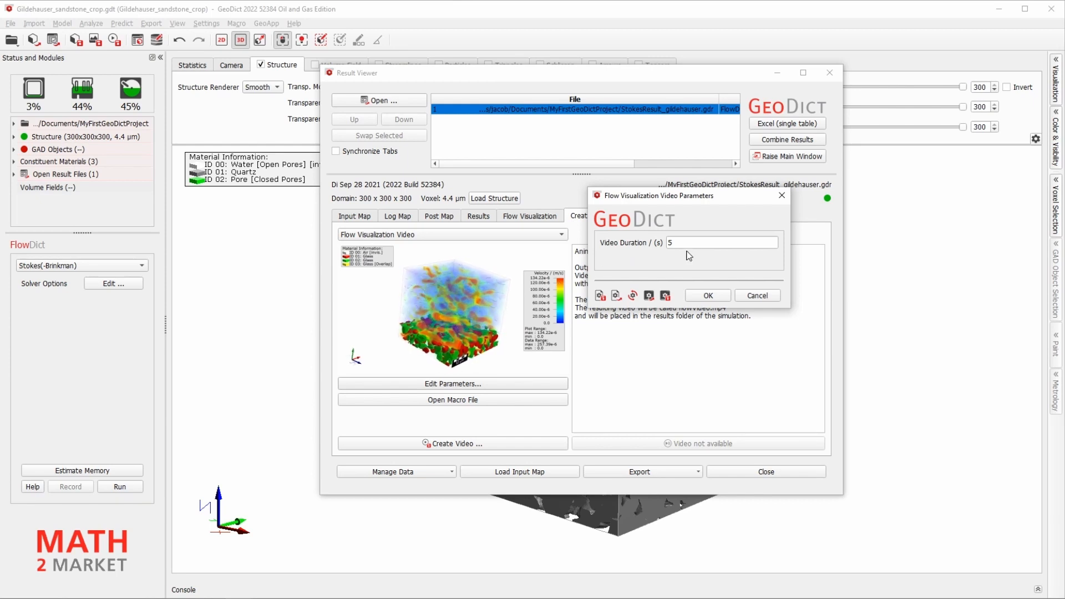
{"action": "left_click", "coordinate": [778, 201]}
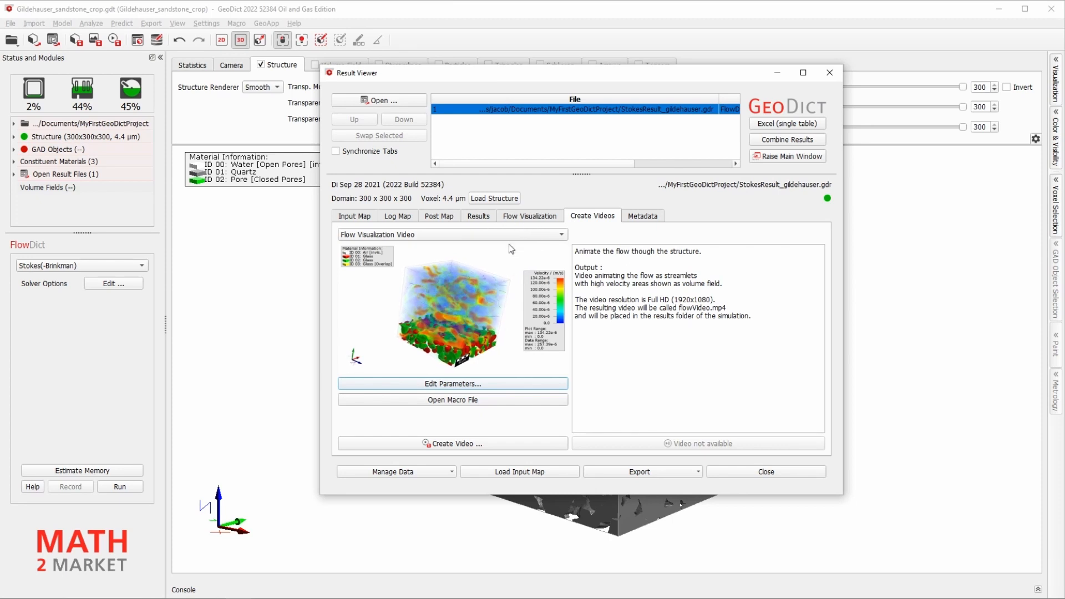
Step: Load the Z-direction flow field with only the overall Velocity and Pressure components, excluding VelocityX, VelocityY and VelocityZ, and close the result viewer
{"action": "left_click", "coordinate": [529, 219]}
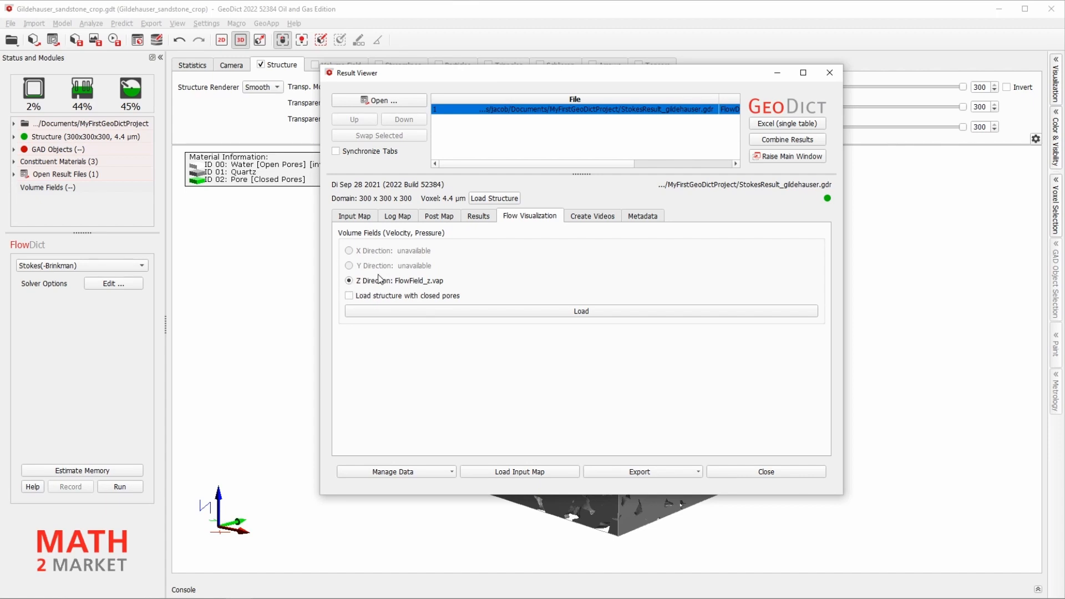
{"action": "left_click", "coordinate": [574, 312]}
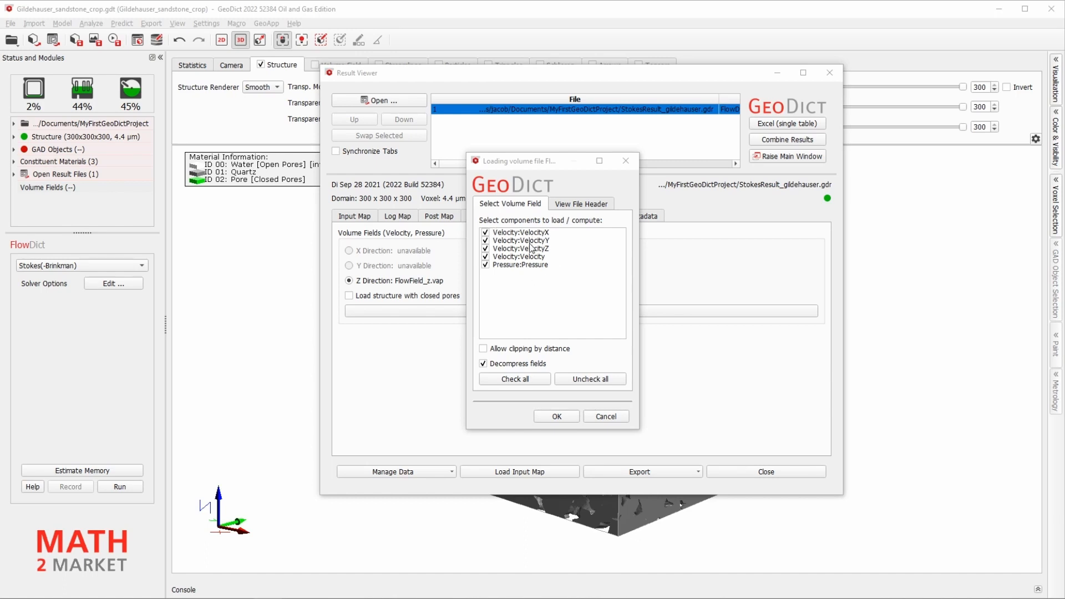
{"action": "left_click", "coordinate": [486, 249]}
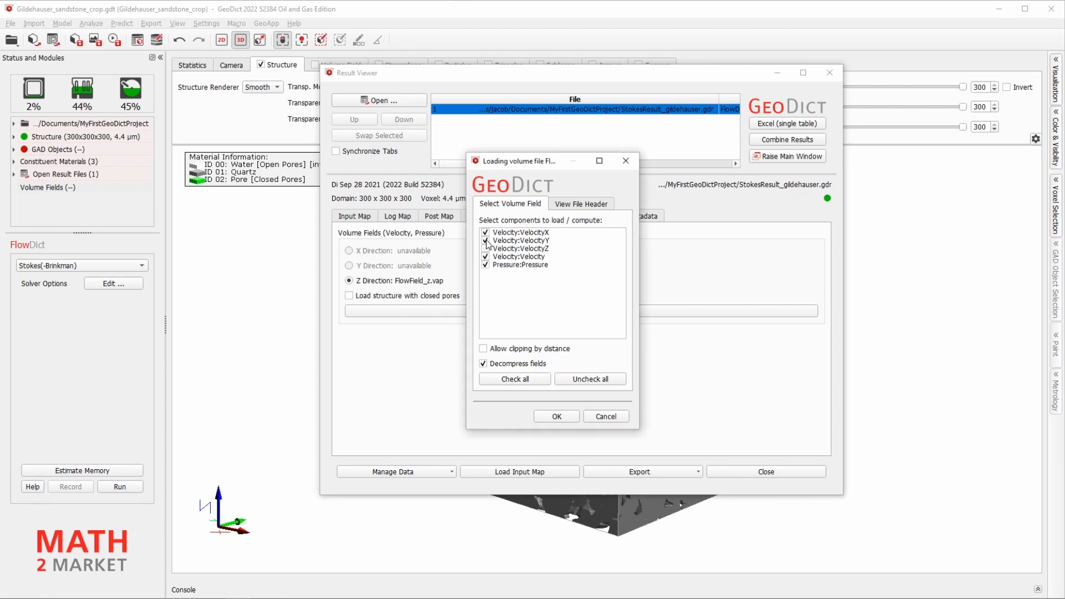
{"action": "left_click", "coordinate": [485, 233]}
{"action": "left_click", "coordinate": [556, 417]}
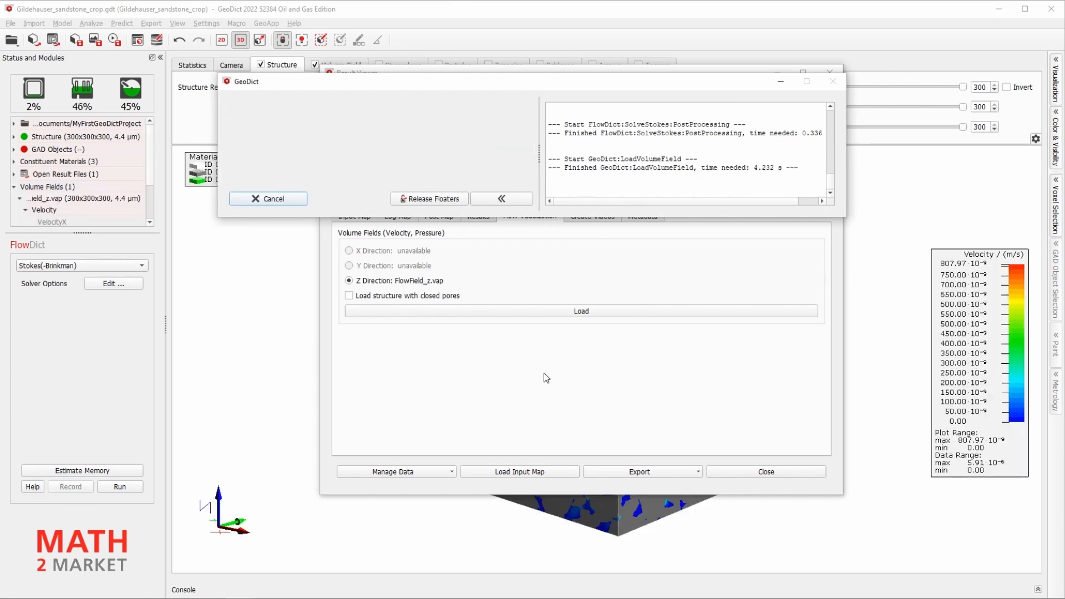
{"action": "left_click", "coordinate": [763, 472]}
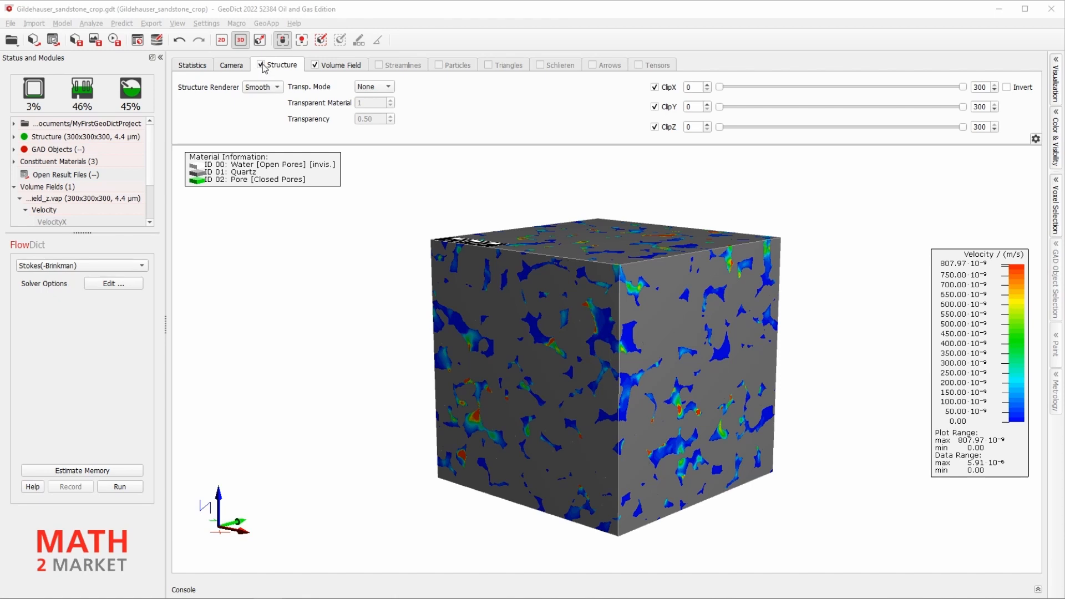
Step: Hide the rock structure and exclude Quartz (material ID 01) from the materials on which the volume field is visible
{"action": "left_click", "coordinate": [262, 65]}
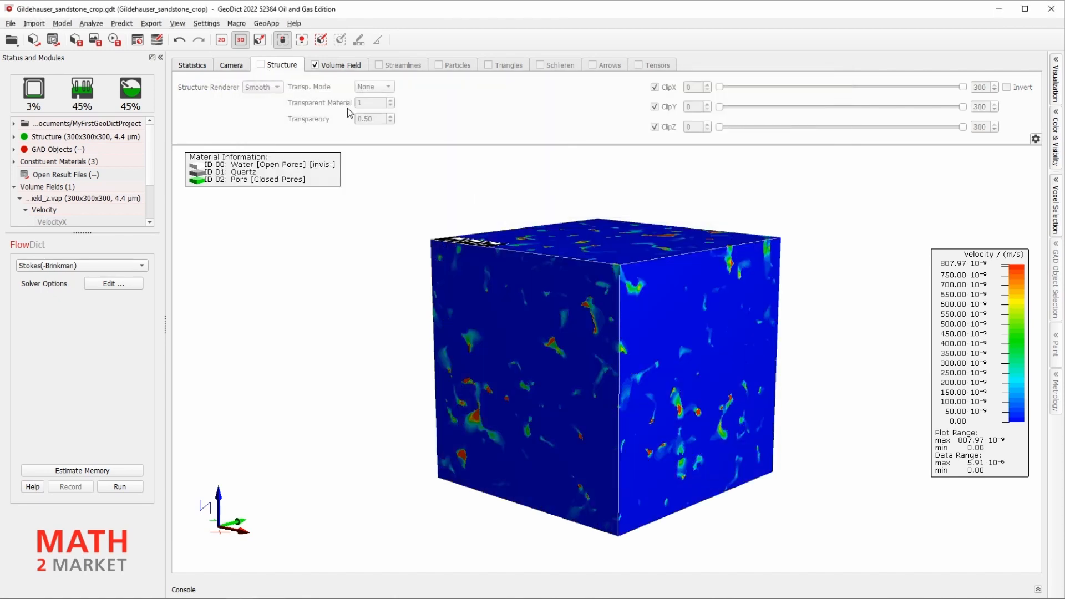
{"action": "left_click", "coordinate": [339, 66]}
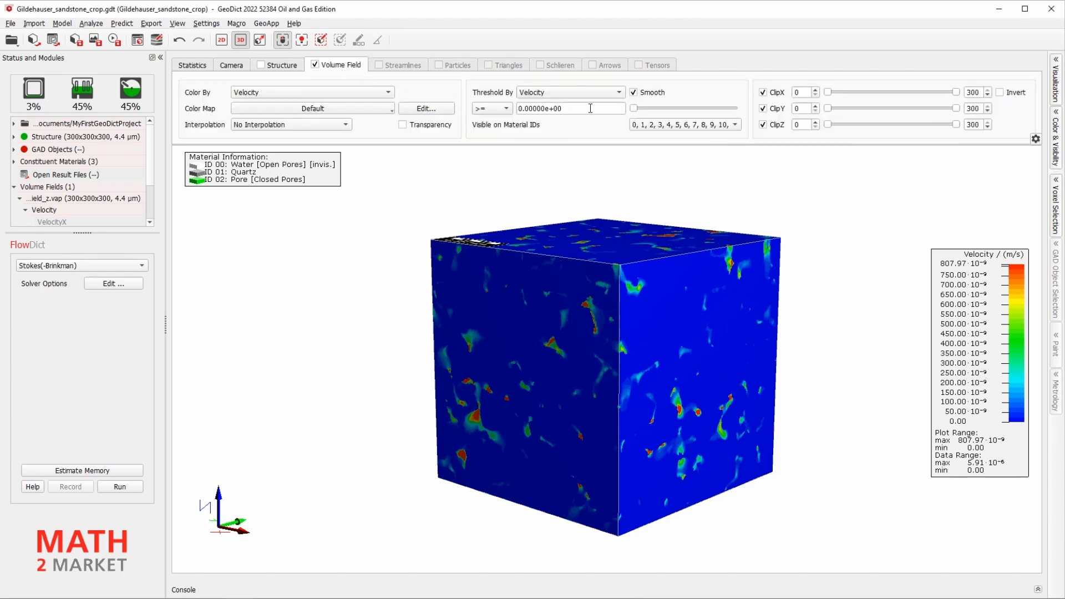
{"action": "left_click", "coordinate": [641, 128]}
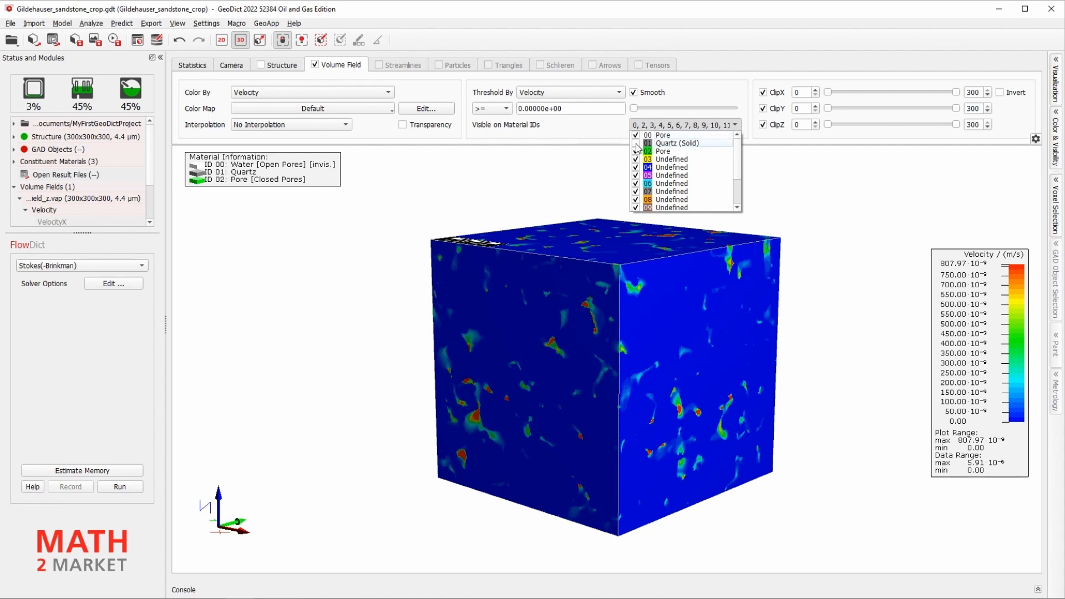
{"action": "left_click", "coordinate": [609, 129]}
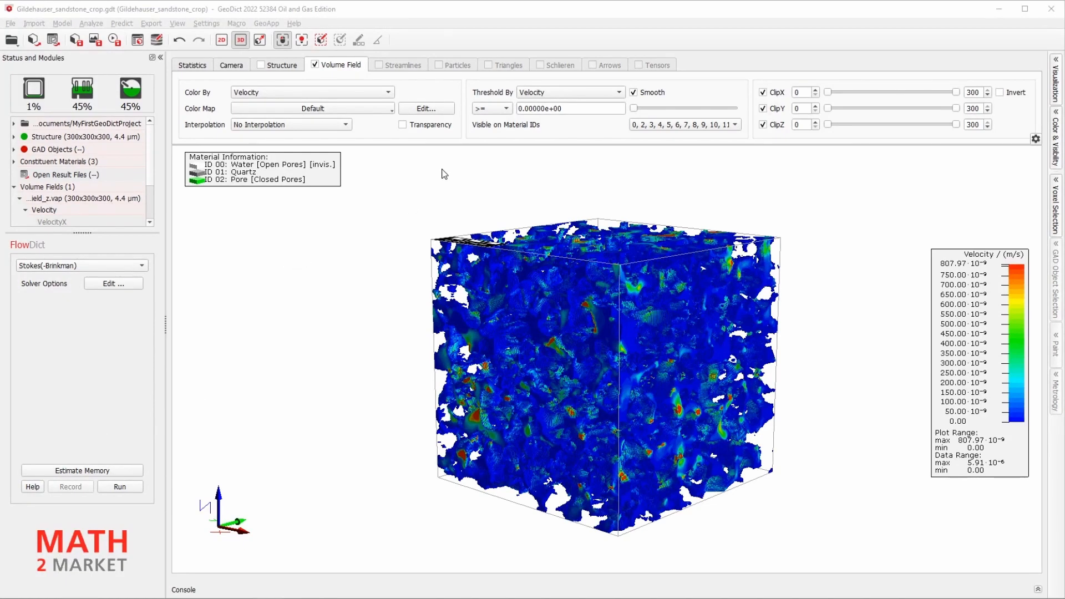
Step: Turn on transparency for the velocity volume field and inspect the flow paths from several angles
{"action": "left_click", "coordinate": [403, 124]}
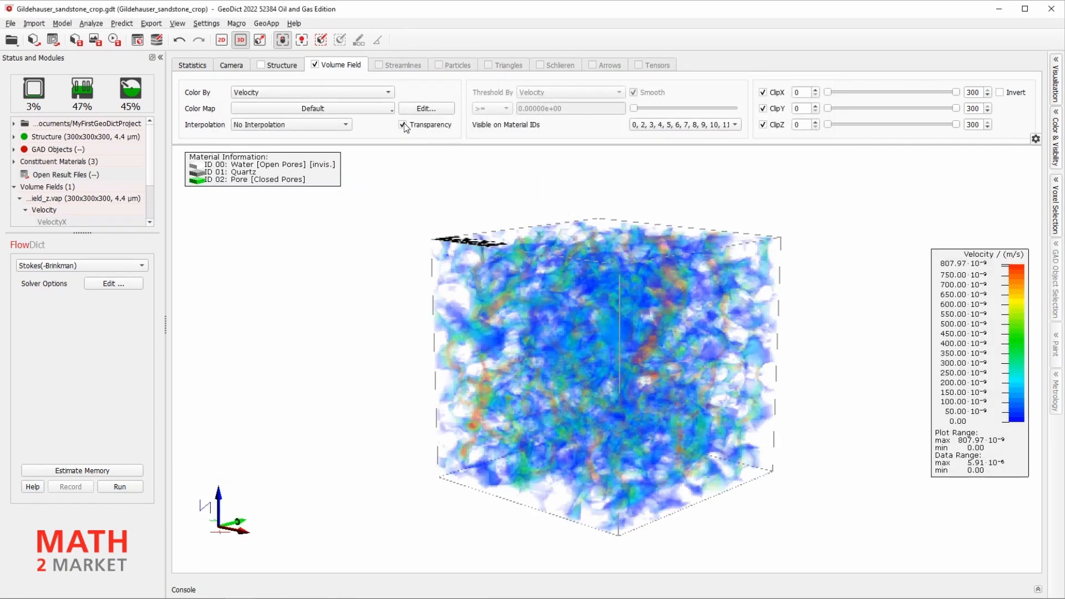
{"action": "mouse_move", "coordinate": [624, 366]}
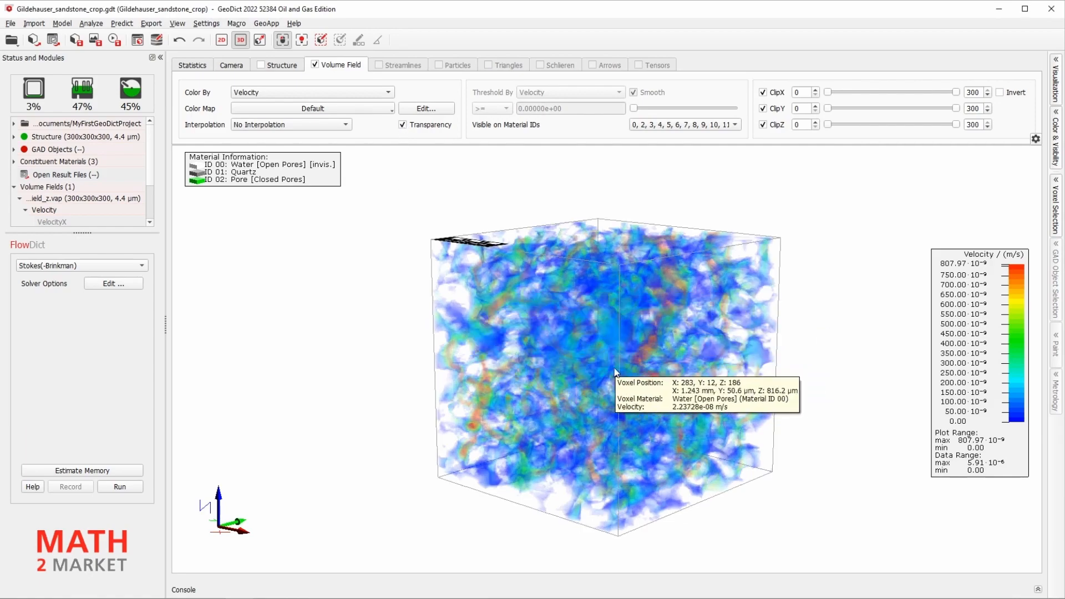
{"action": "left_click_drag", "start_coordinate": [573, 363], "coordinate": [404, 347]}
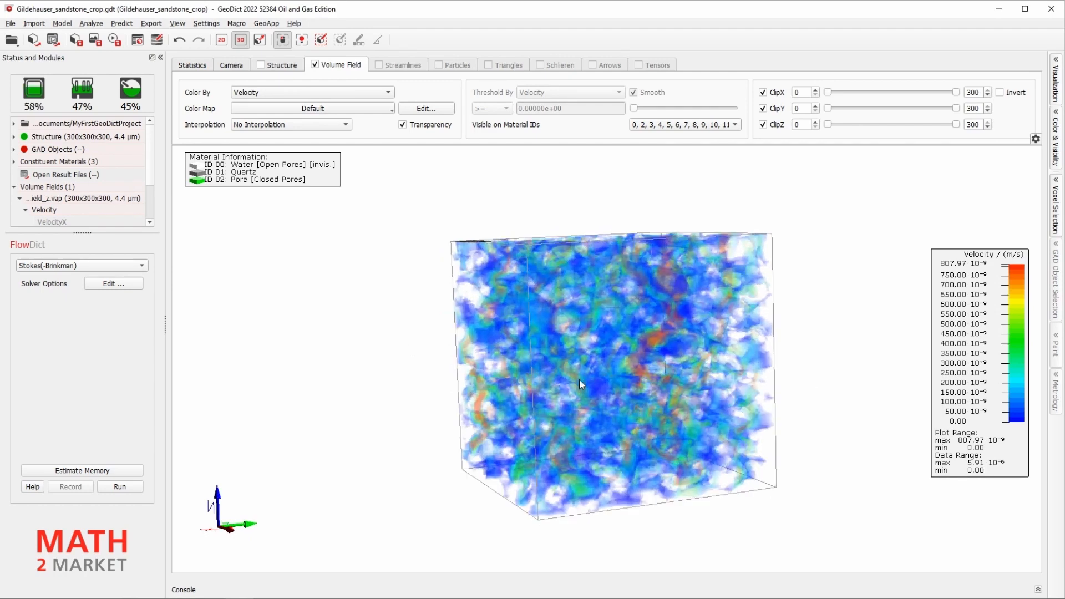
{"action": "left_click_drag", "start_coordinate": [579, 380], "coordinate": [803, 343]}
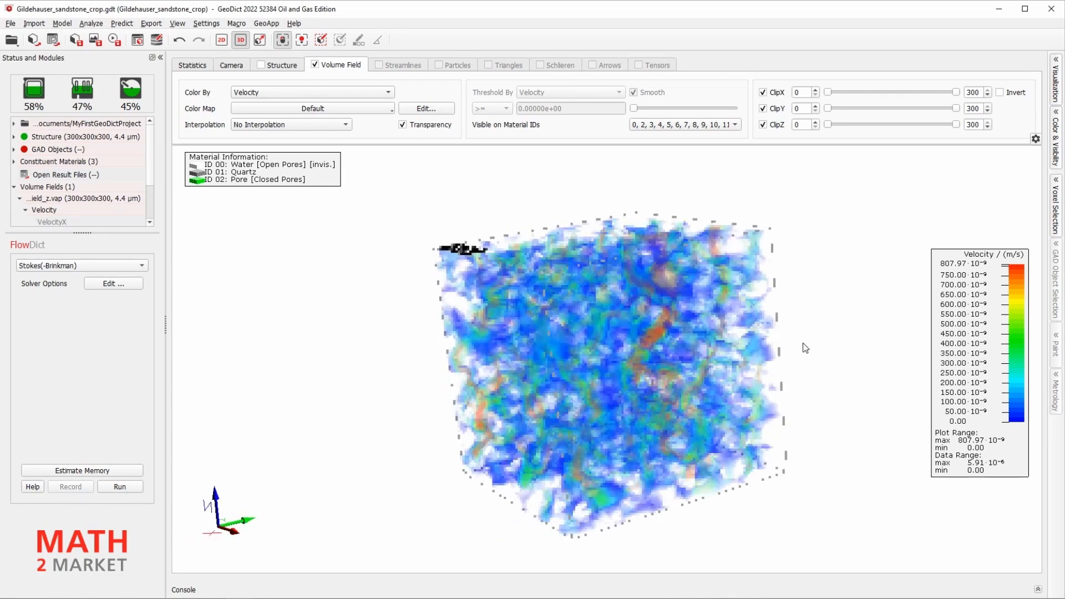
{"action": "left_click_drag", "start_coordinate": [650, 331], "coordinate": [613, 395]}
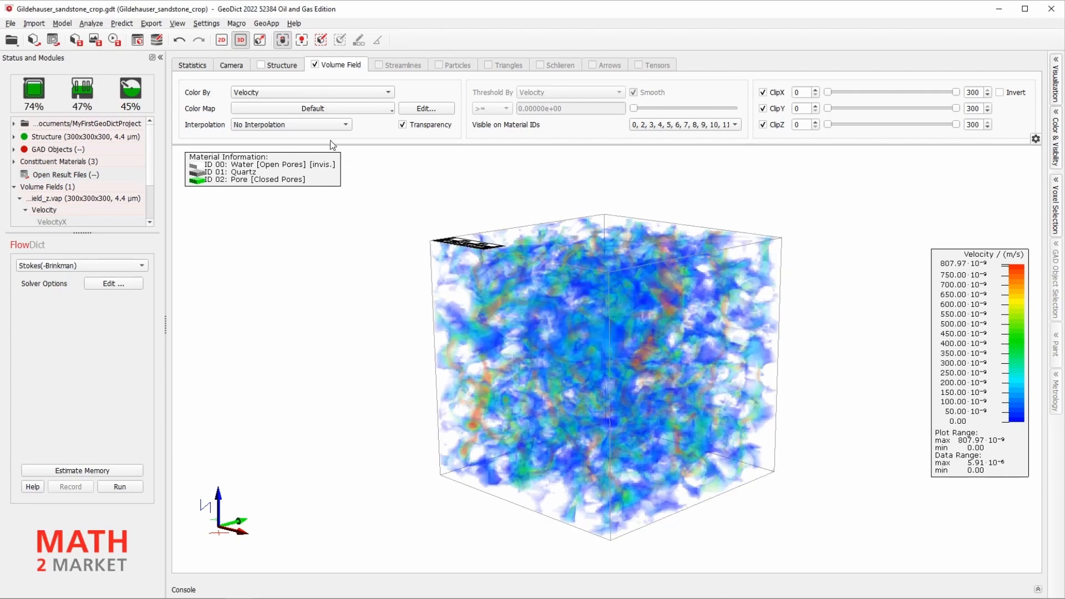
Step: Color the volume field by Pressure and inspect its distribution through the sample
{"action": "left_click", "coordinate": [281, 93]}
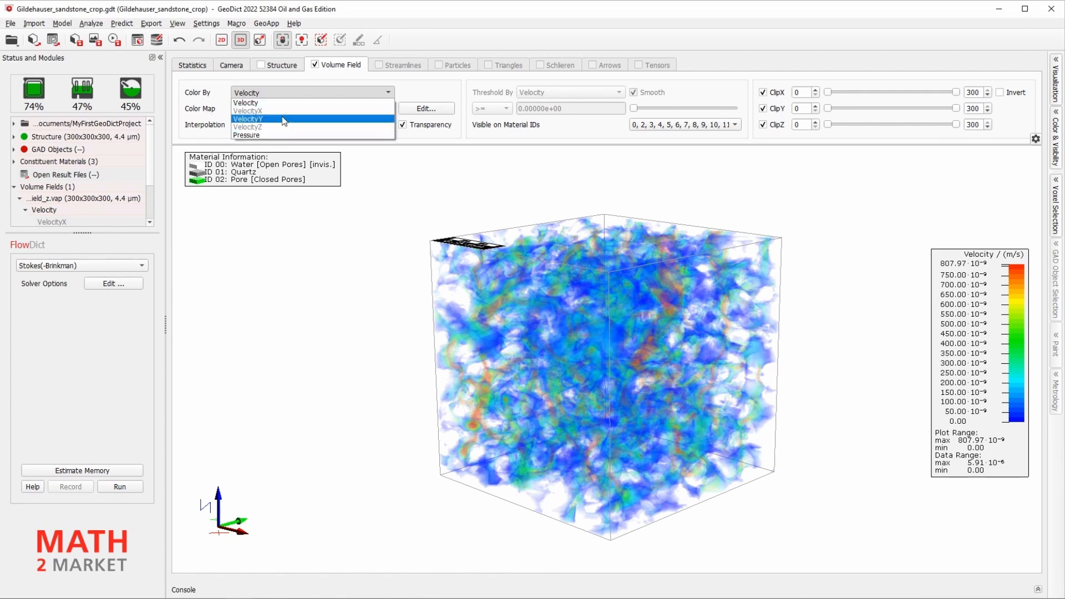
{"action": "left_click", "coordinate": [252, 134]}
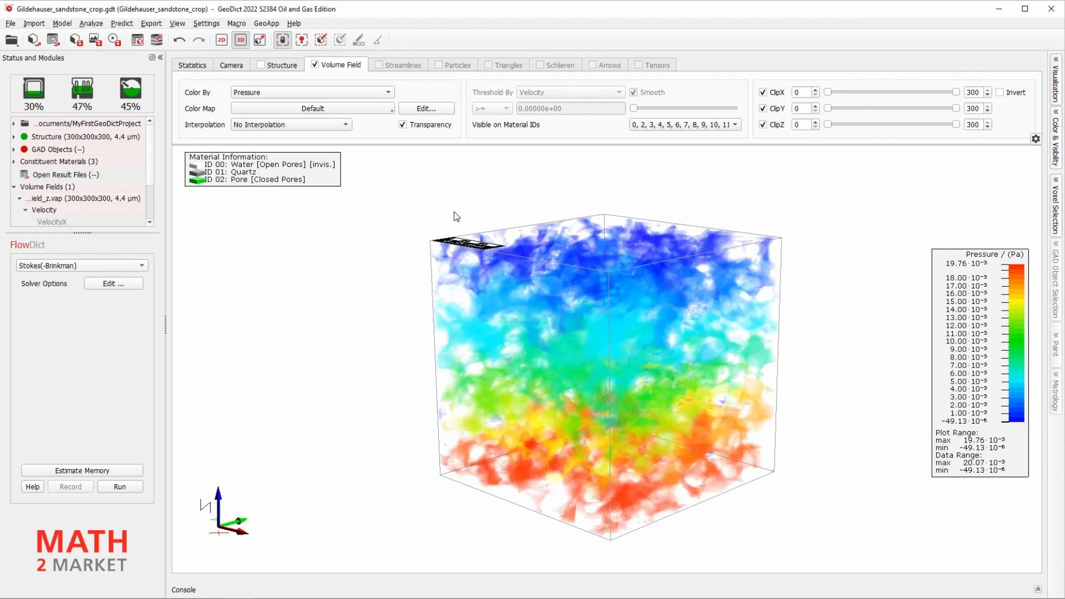
{"action": "left_click_drag", "start_coordinate": [507, 318], "coordinate": [522, 316]}
{"action": "mouse_move", "coordinate": [522, 316]}
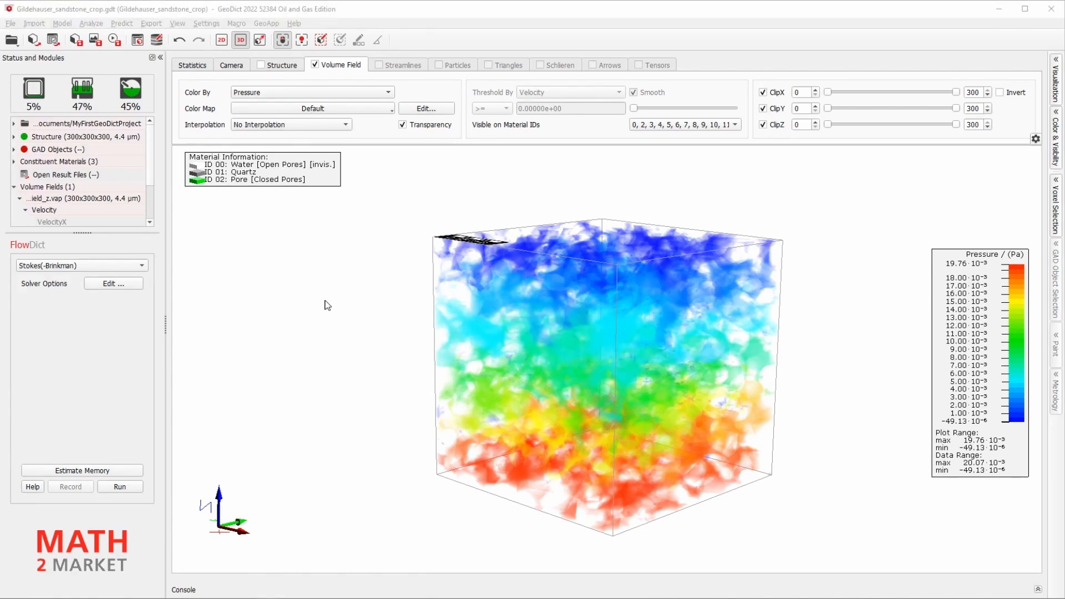
Step: Show the structure again and clip it in Z to an upper limit of 160 voxels
{"action": "left_click", "coordinate": [258, 59]}
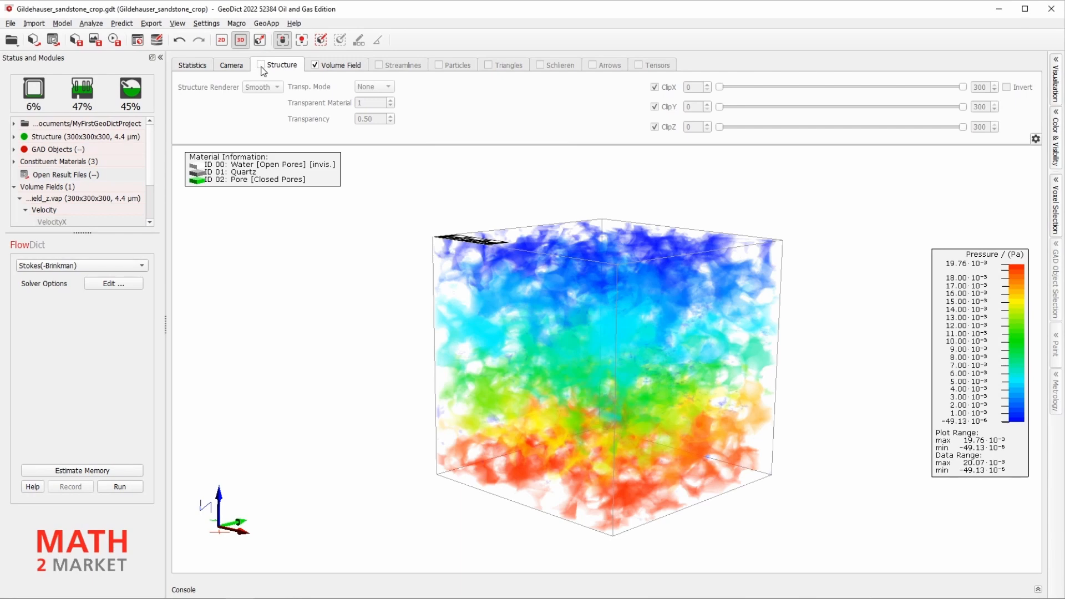
{"action": "left_click", "coordinate": [260, 65]}
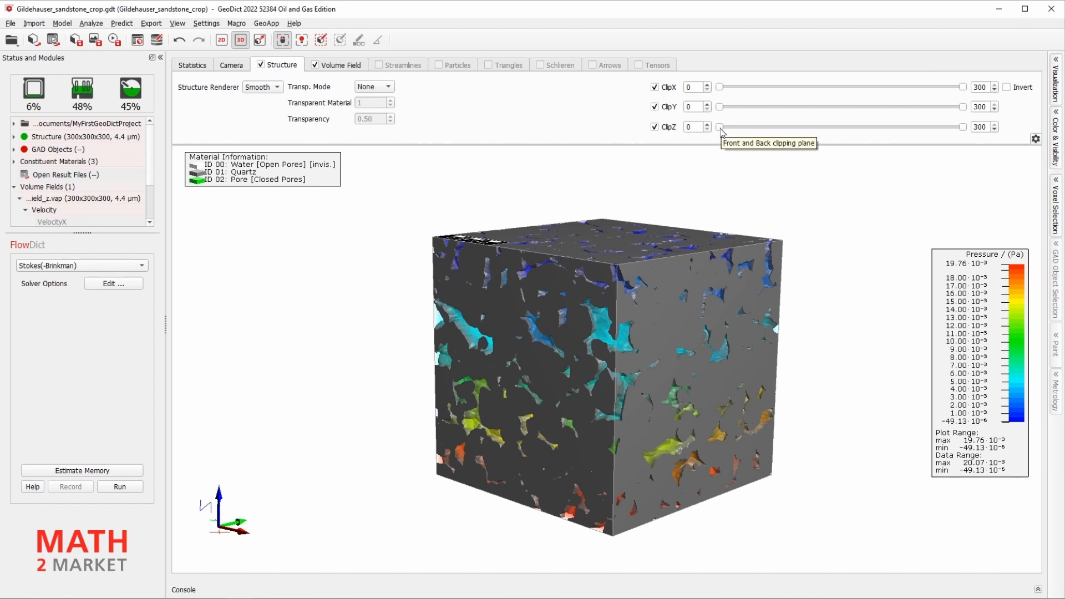
{"action": "left_click_drag", "start_coordinate": [721, 128], "coordinate": [719, 127]}
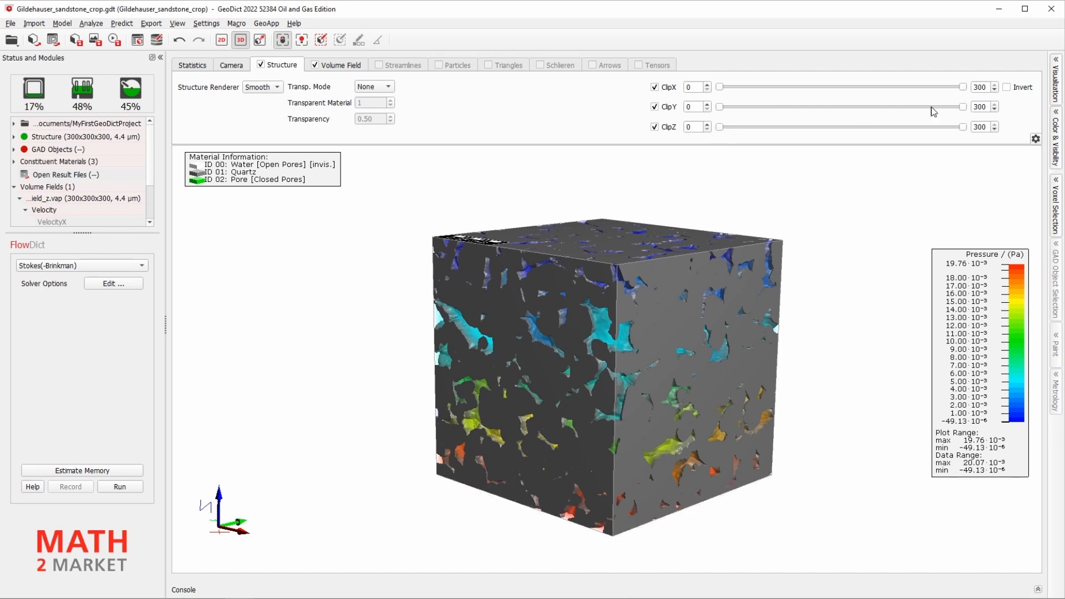
{"action": "left_click_drag", "start_coordinate": [963, 129], "coordinate": [849, 135]}
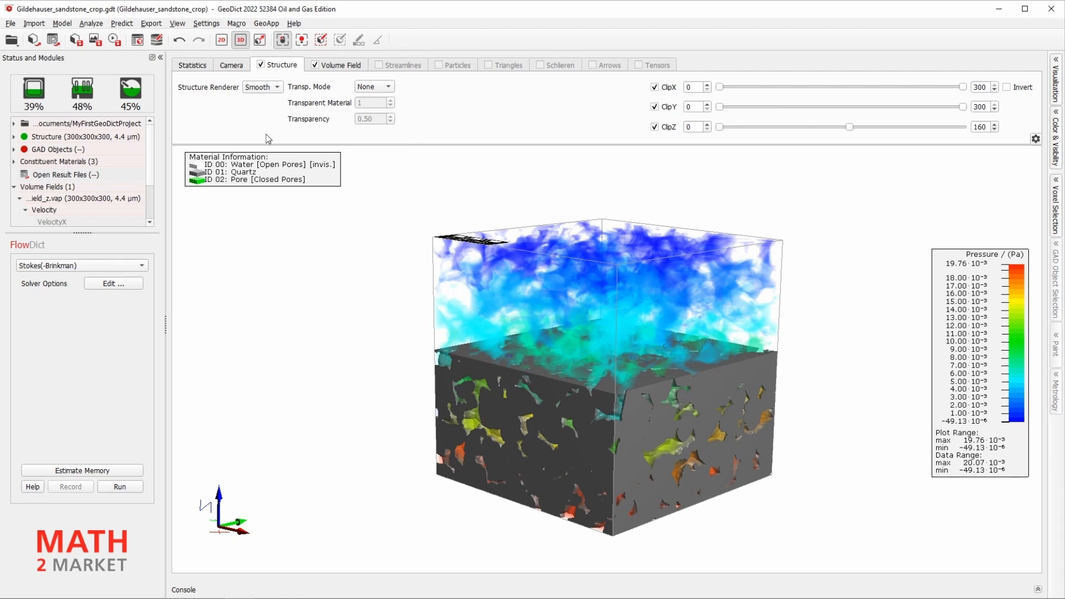
Step: Enable Global Lighting and Show Halo for the 3D view and inspect the shaded sample
{"action": "left_click", "coordinate": [230, 67]}
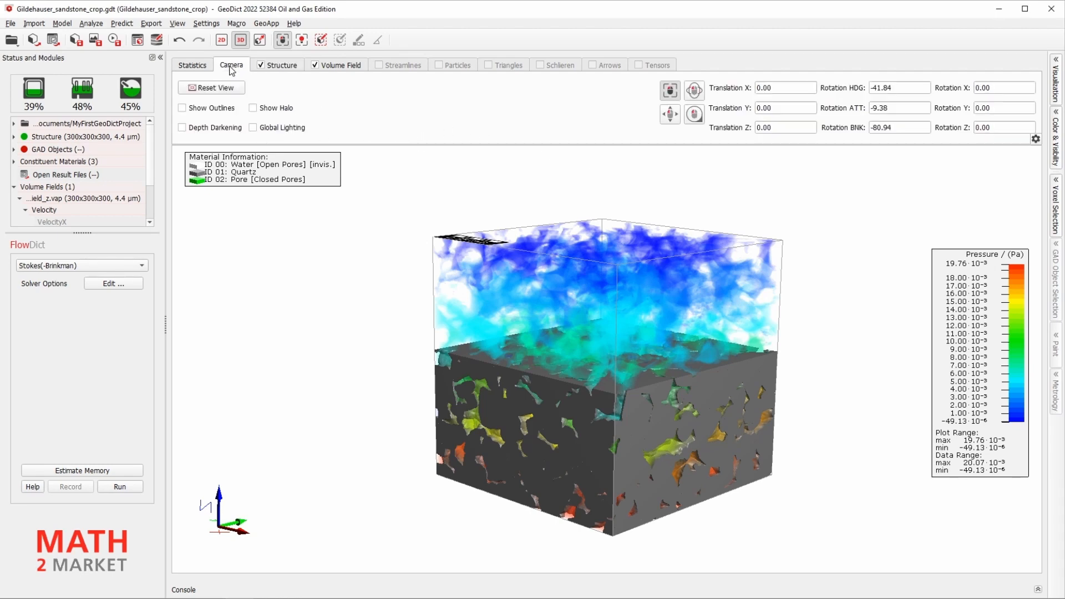
{"action": "left_click", "coordinate": [254, 128]}
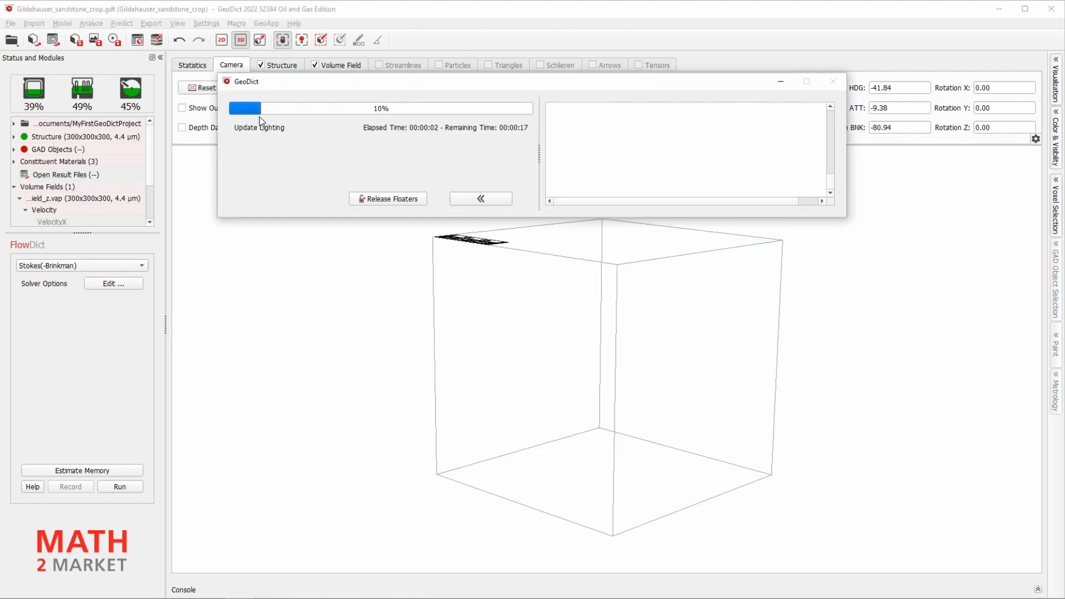
{"action": "left_click_drag", "start_coordinate": [283, 87], "coordinate": [287, 88]}
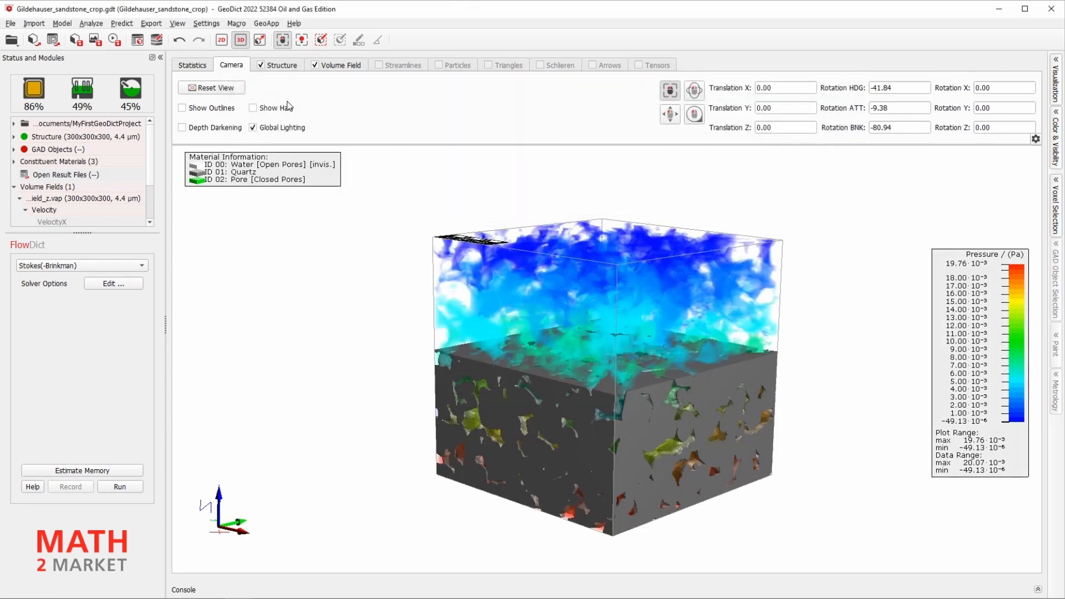
{"action": "left_click", "coordinate": [262, 112]}
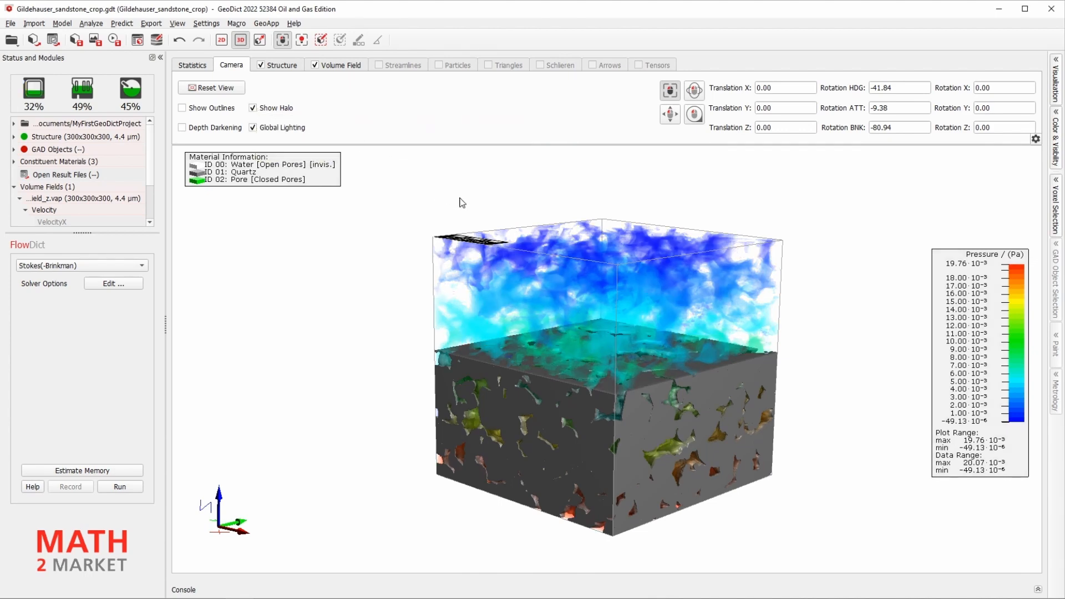
{"action": "left_click_drag", "start_coordinate": [552, 409], "coordinate": [574, 421]}
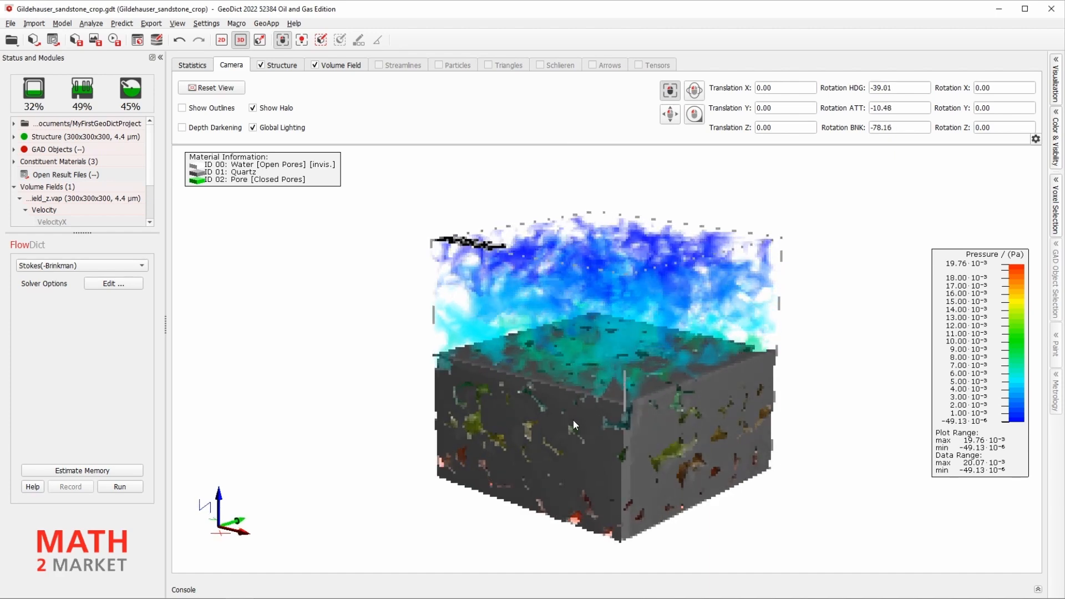
{"action": "mouse_move", "coordinate": [564, 397]}
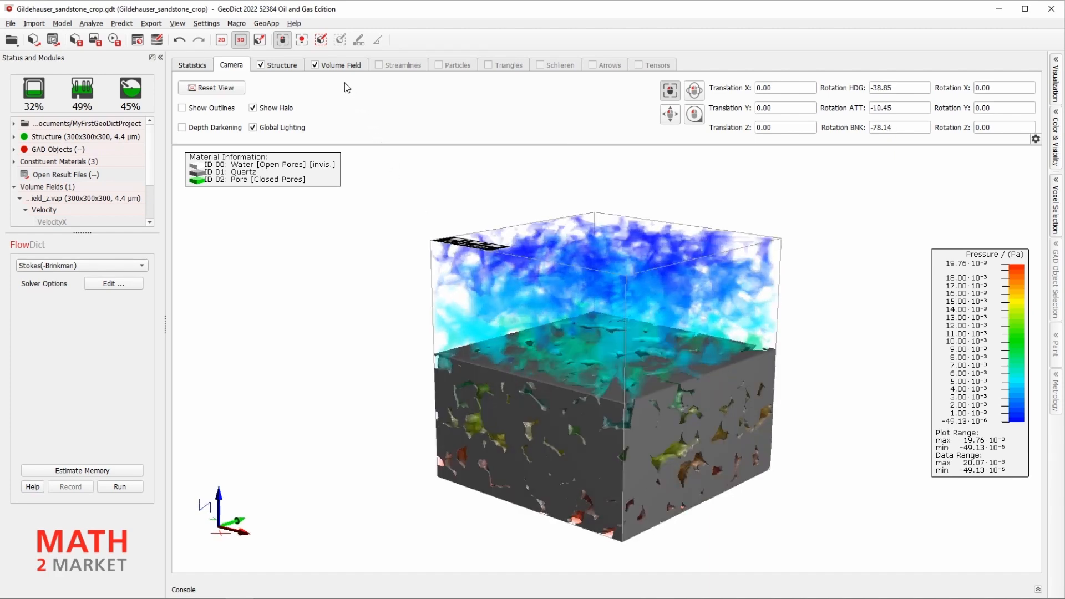
Step: Color the volume field by Velocity above the clipped structure
{"action": "left_click", "coordinate": [340, 65]}
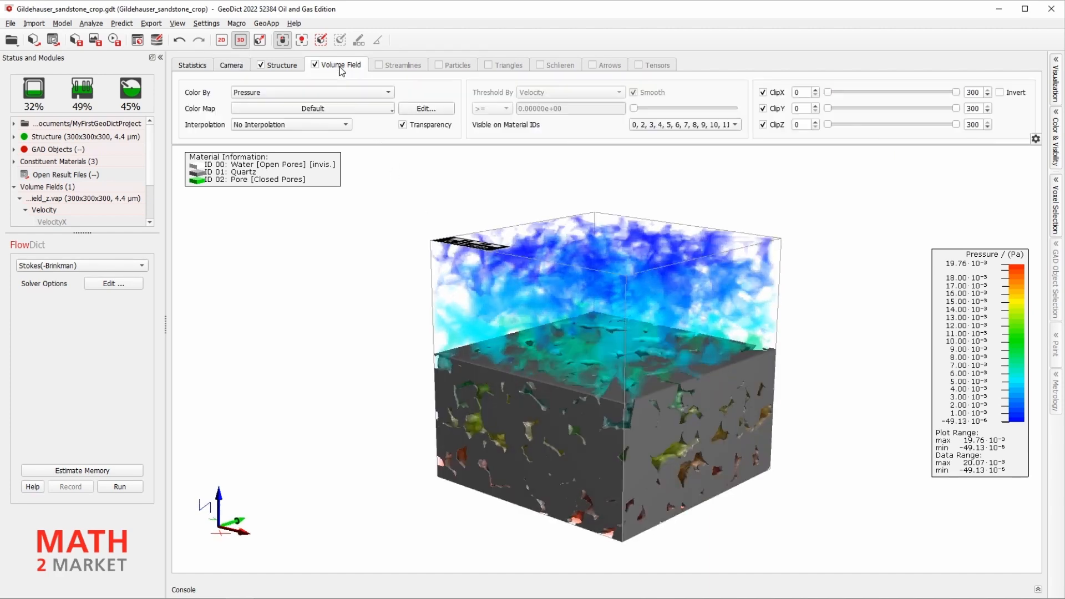
{"action": "left_click", "coordinate": [311, 93]}
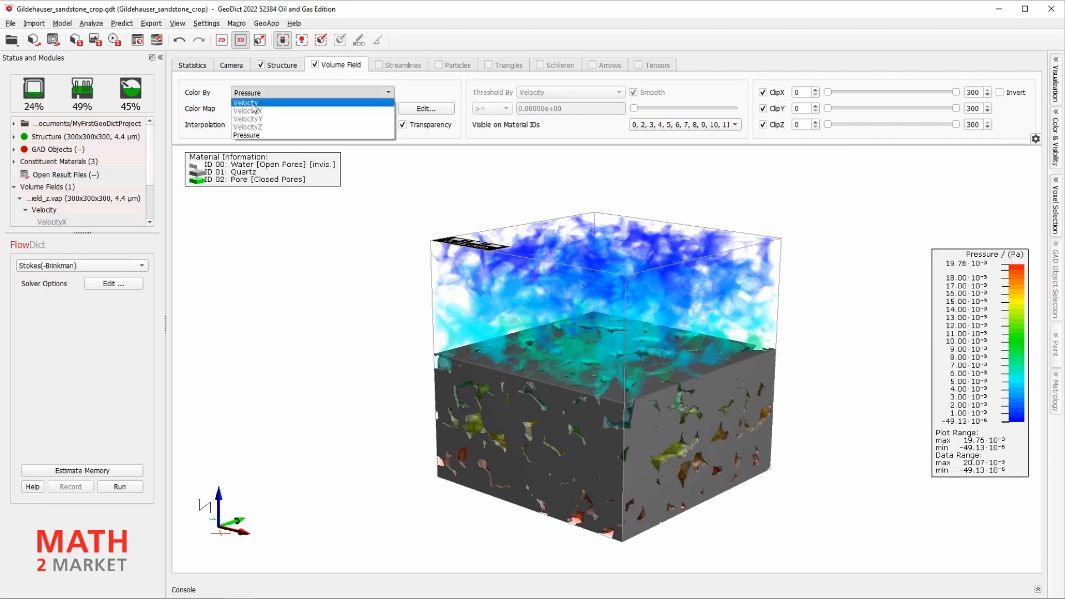
{"action": "left_click", "coordinate": [253, 103]}
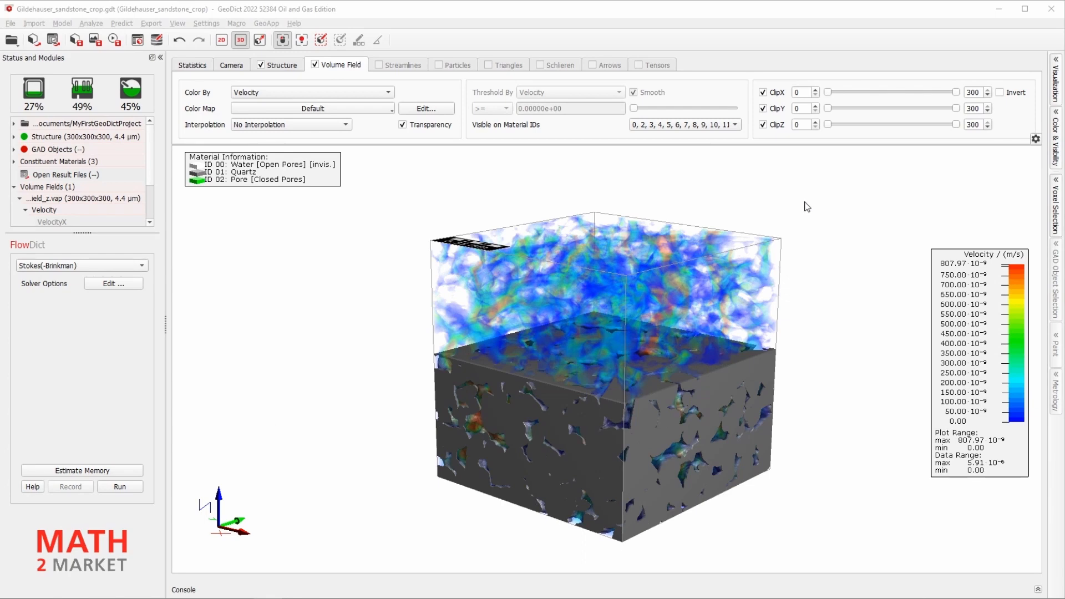
Step: Set the volume field's transparency density to 0.85 in the visualization settings and inspect the denser velocity rendering
{"action": "left_click", "coordinate": [1056, 86]}
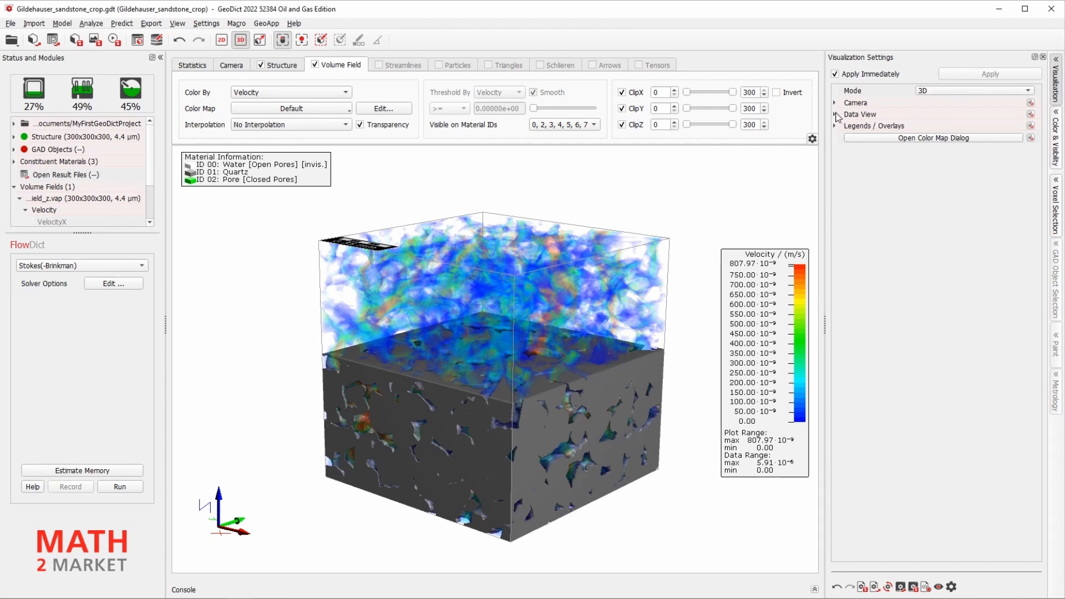
{"action": "left_click", "coordinate": [835, 114]}
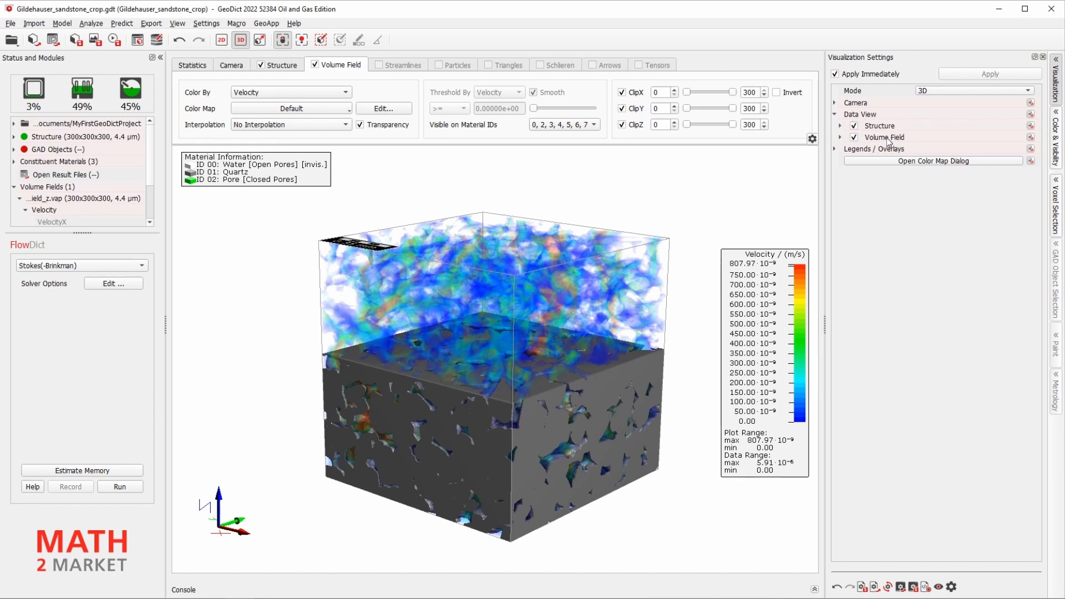
{"action": "left_click", "coordinate": [841, 137]}
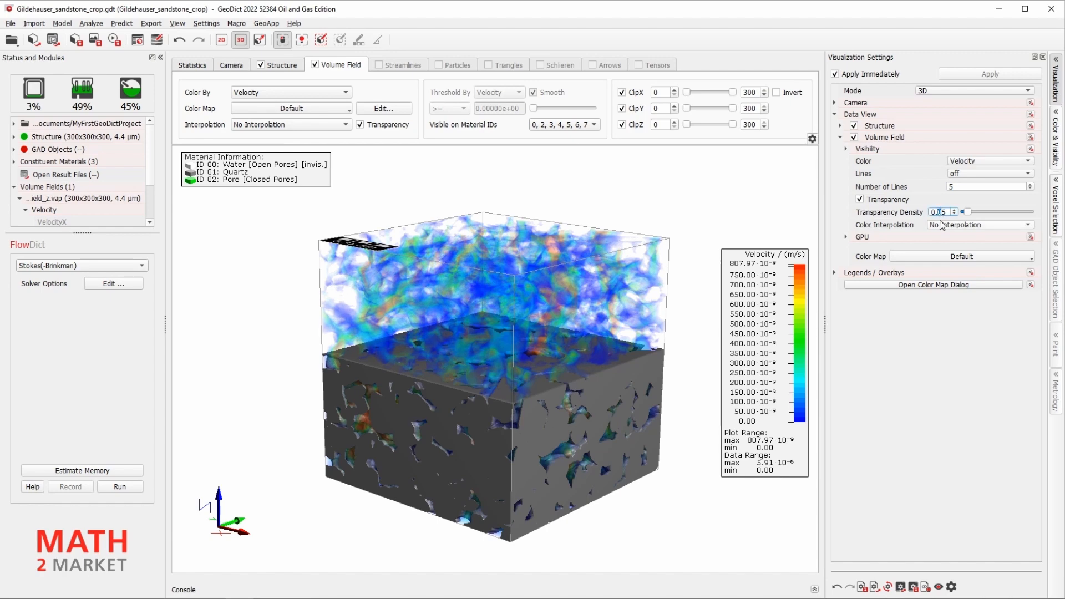
{"action": "type", "text": "8"}
{"action": "left_click", "coordinate": [966, 188]}
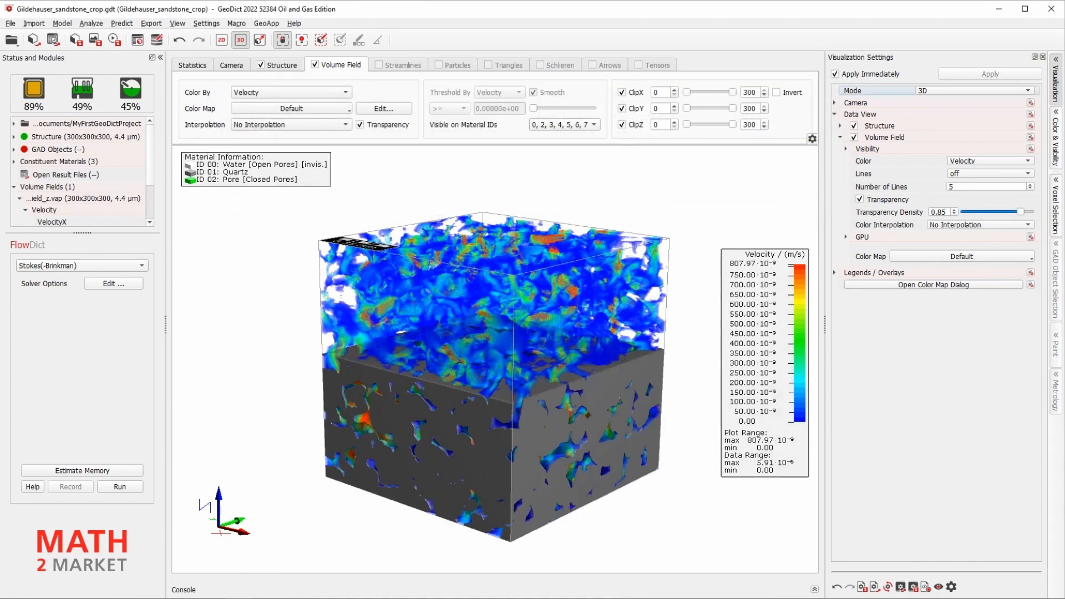
{"action": "mouse_move", "coordinate": [380, 389]}
{"action": "left_mouse_down"}
{"action": "mouse_move", "coordinate": [398, 414]}
{"action": "mouse_move", "coordinate": [374, 417]}
{"action": "mouse_move", "coordinate": [365, 391]}
{"action": "left_mouse_up"}
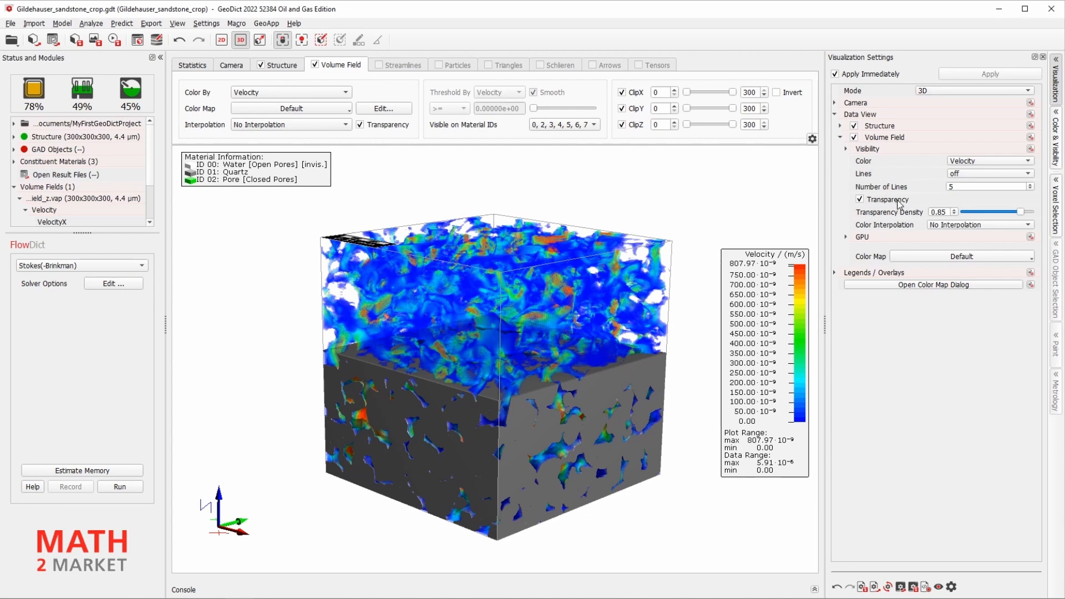
Step: Set the velocity volume field's transparency density to 0.55
{"action": "left_click", "coordinate": [940, 212]}
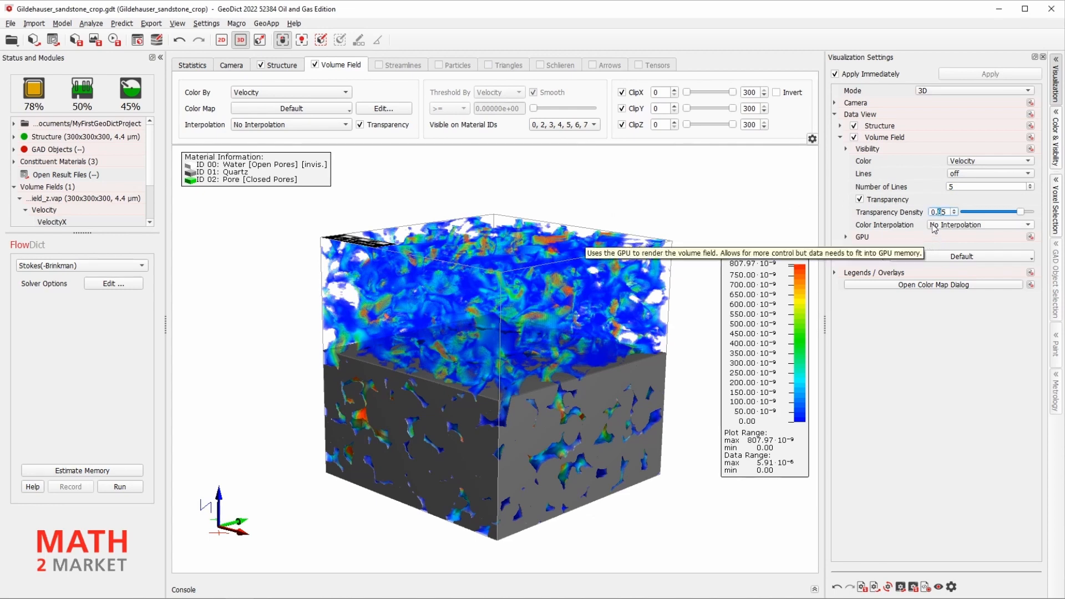
{"action": "key", "text": "Delete"}
{"action": "type", "text": "5"}
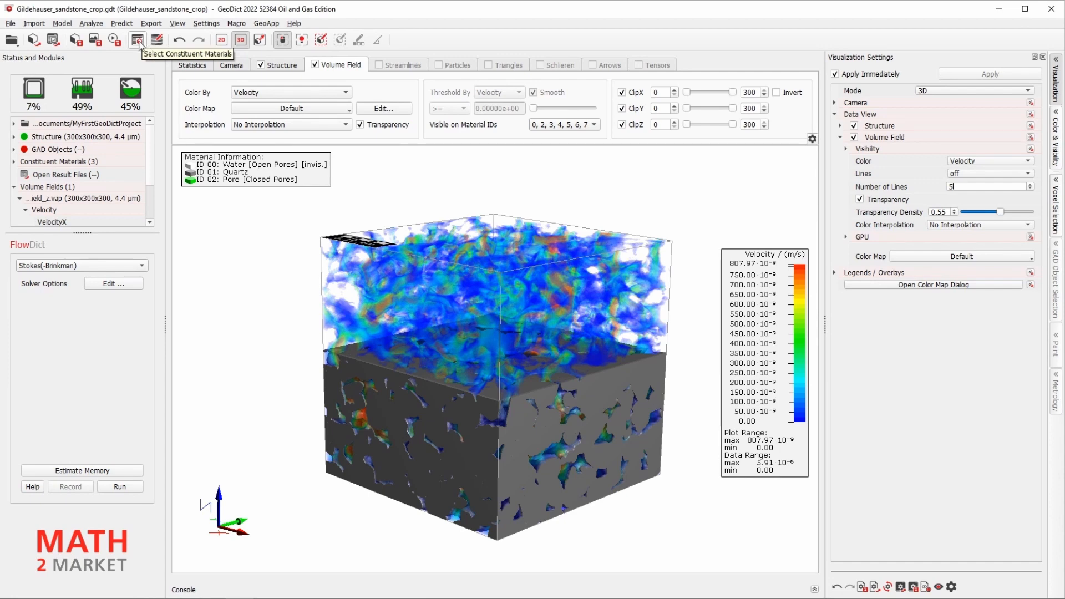
Step: Try assigning a Manual porous solid filled with Water to material ID 01 and display its permeability parameters
{"action": "left_click", "coordinate": [139, 44]}
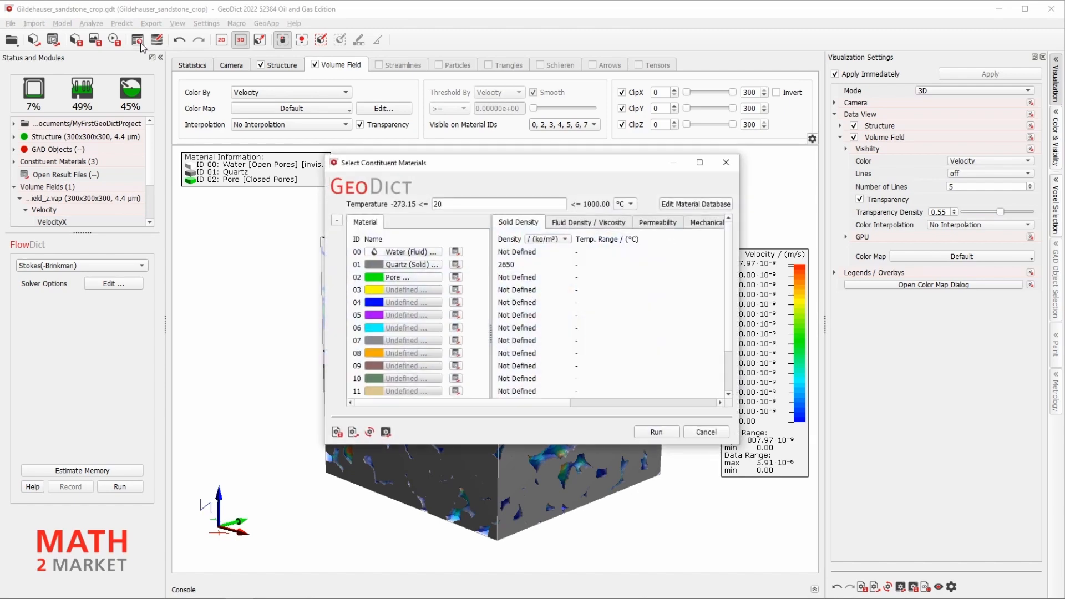
{"action": "left_click", "coordinate": [425, 266]}
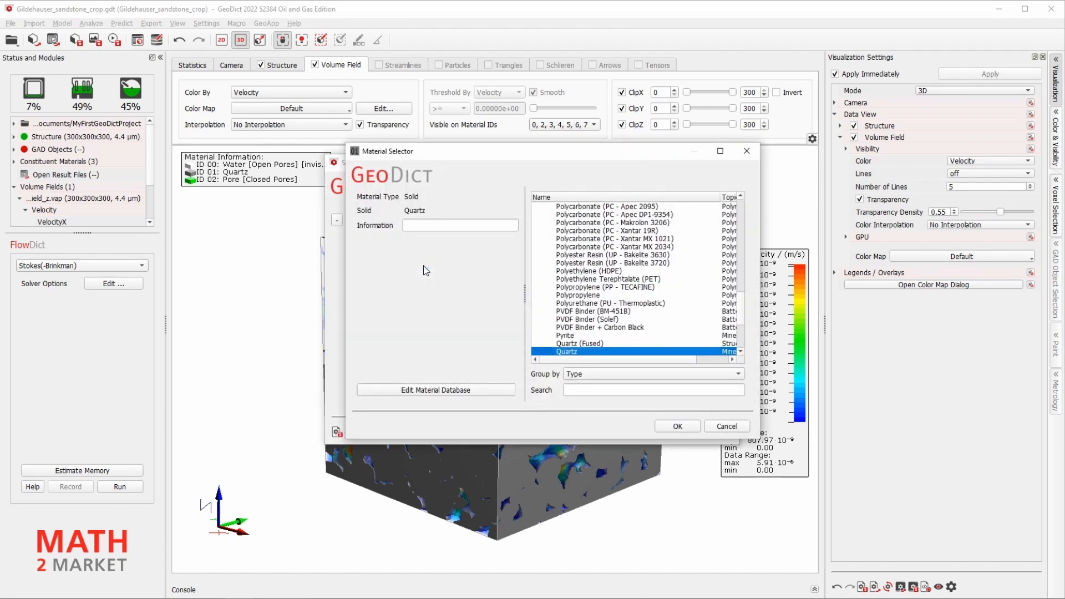
{"action": "scroll", "coordinate": [584, 278], "scroll_direction": "up", "scroll_amount": 15}
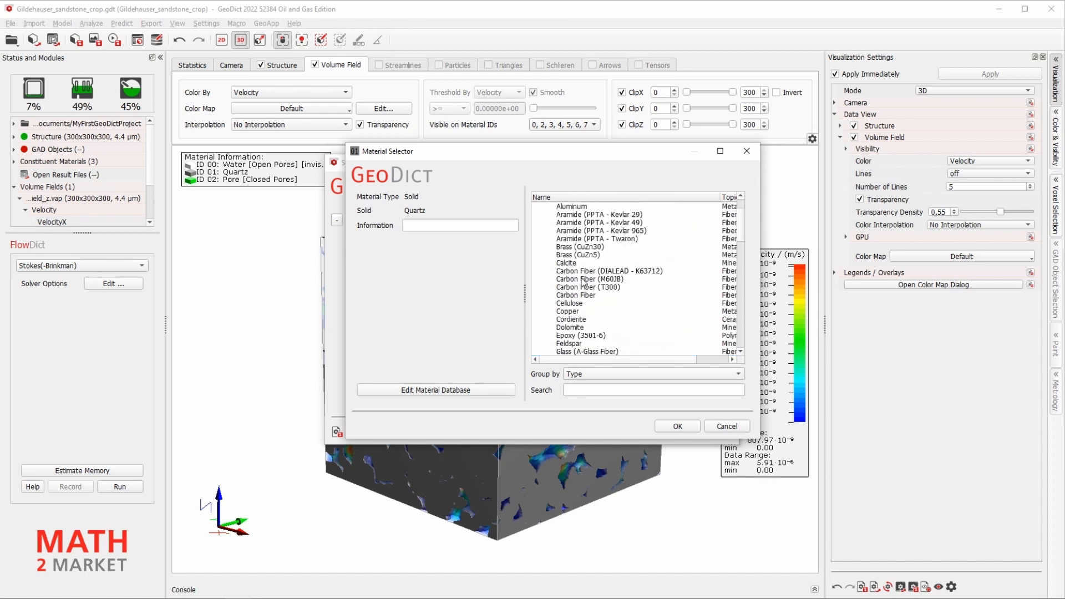
{"action": "scroll", "coordinate": [584, 283], "scroll_direction": "up", "scroll_amount": 2}
{"action": "left_click", "coordinate": [537, 207]}
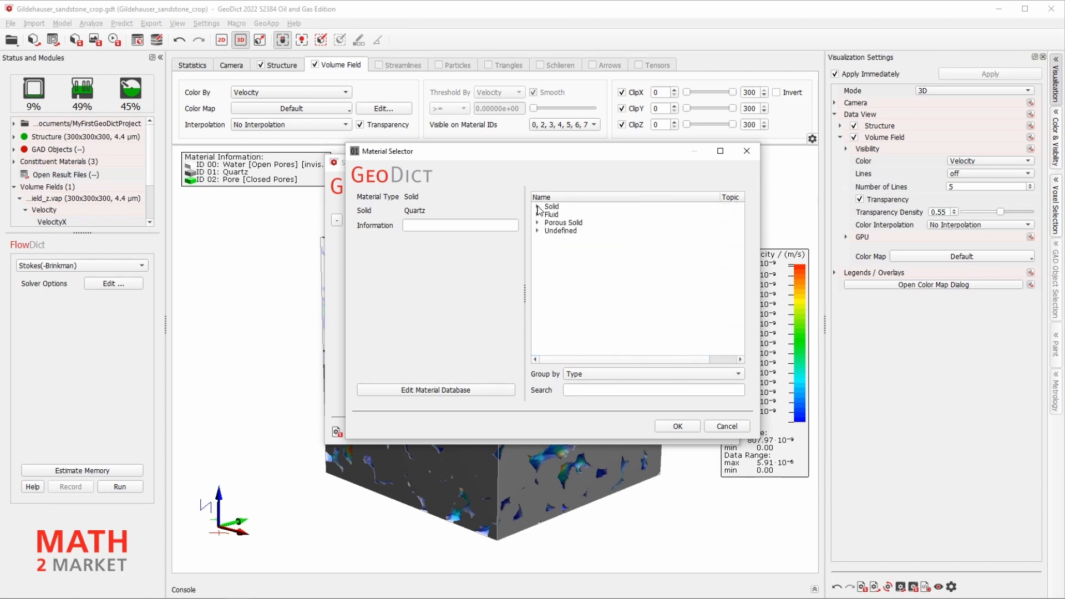
{"action": "left_click", "coordinate": [537, 223]}
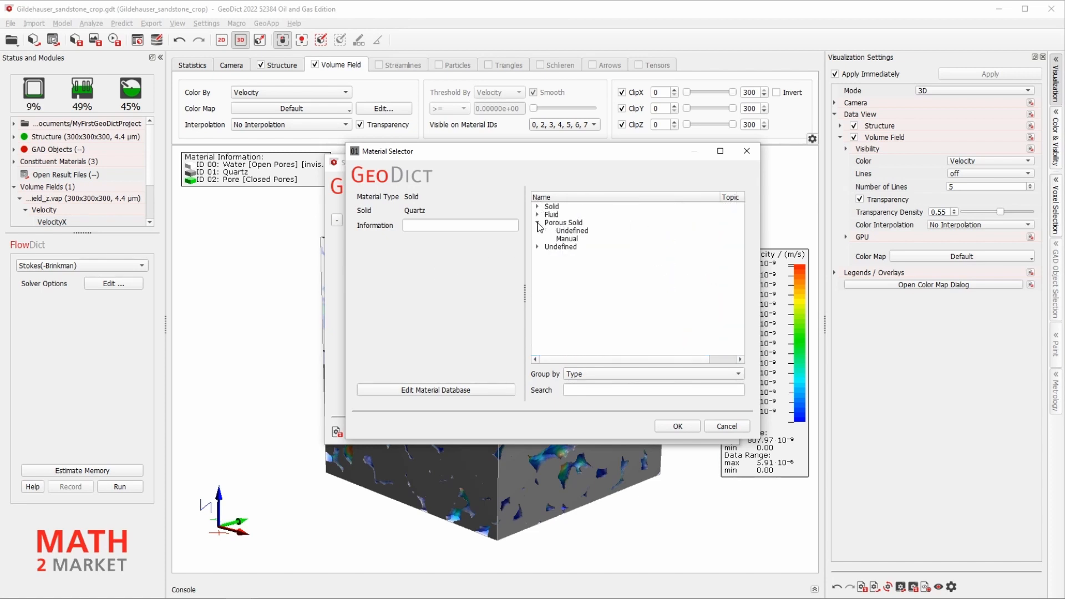
{"action": "left_click", "coordinate": [567, 239]}
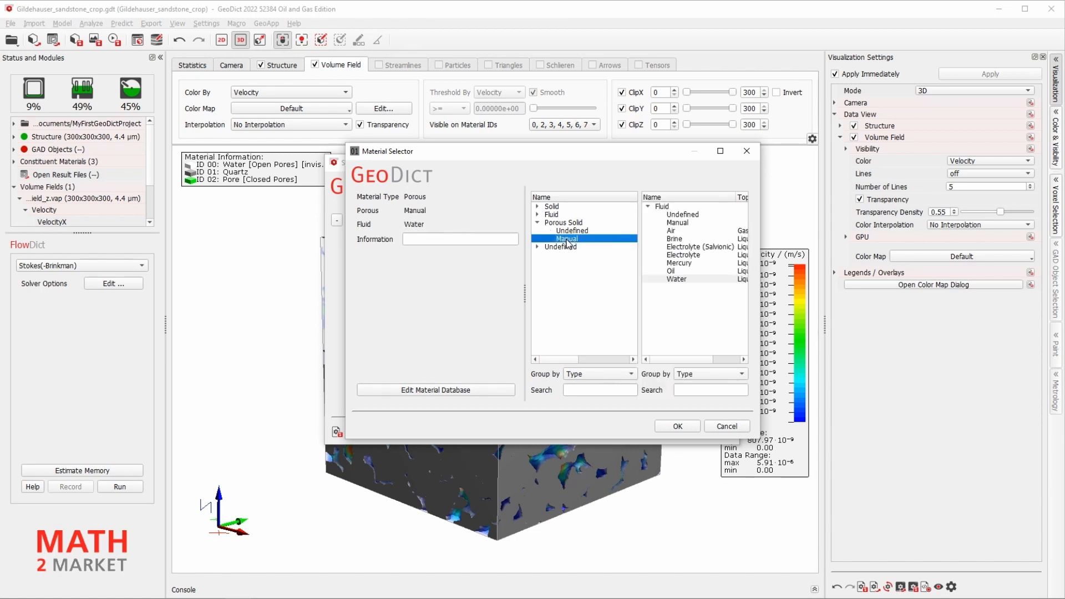
{"action": "left_click", "coordinate": [682, 280]}
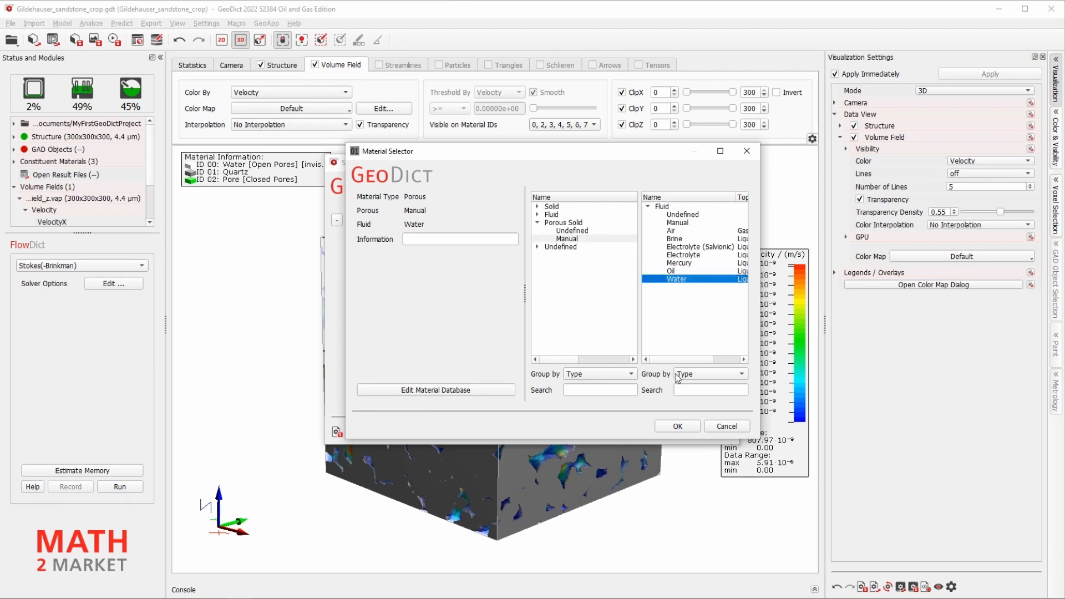
{"action": "left_click", "coordinate": [687, 428]}
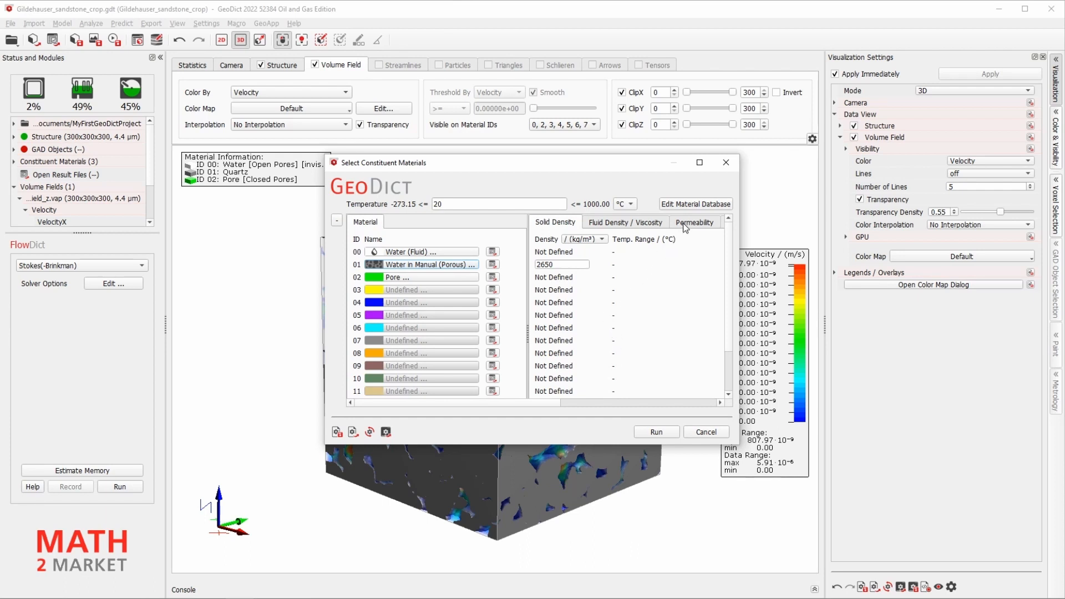
{"action": "left_click_drag", "start_coordinate": [739, 444], "coordinate": [796, 469]}
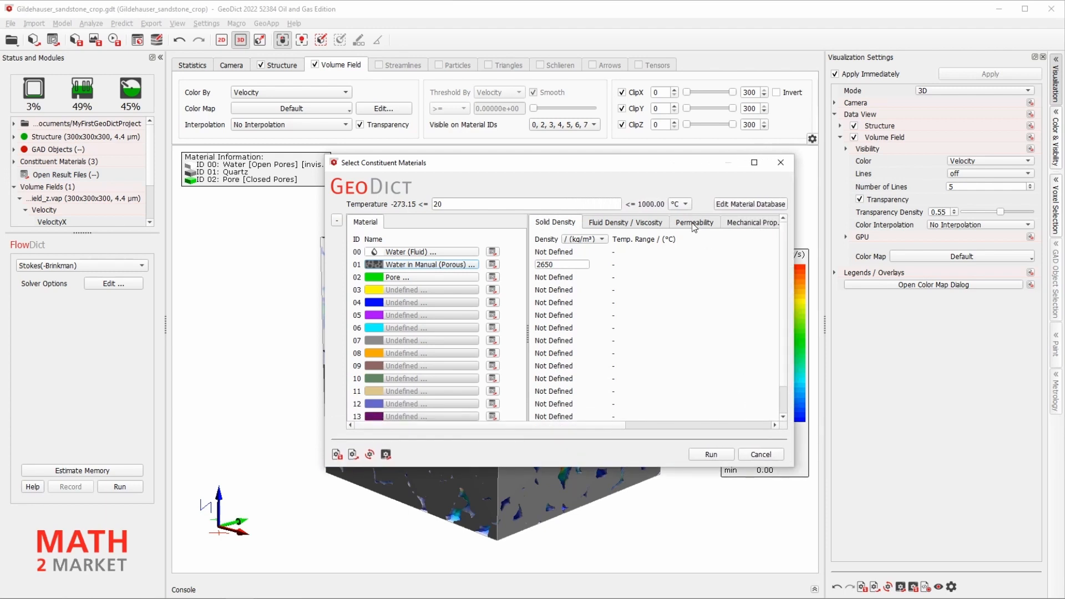
{"action": "left_click", "coordinate": [694, 223]}
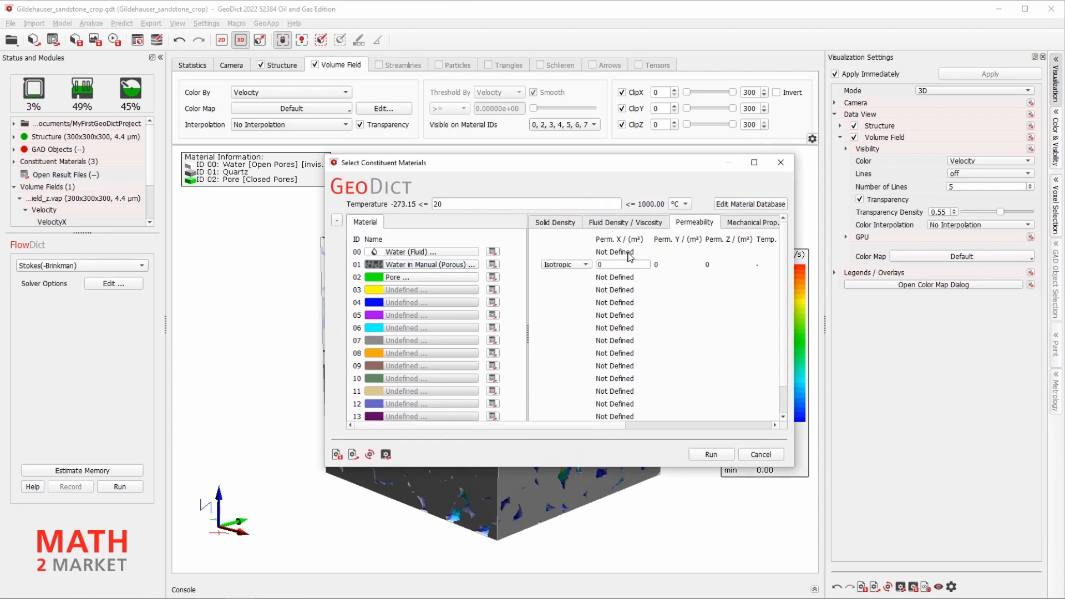
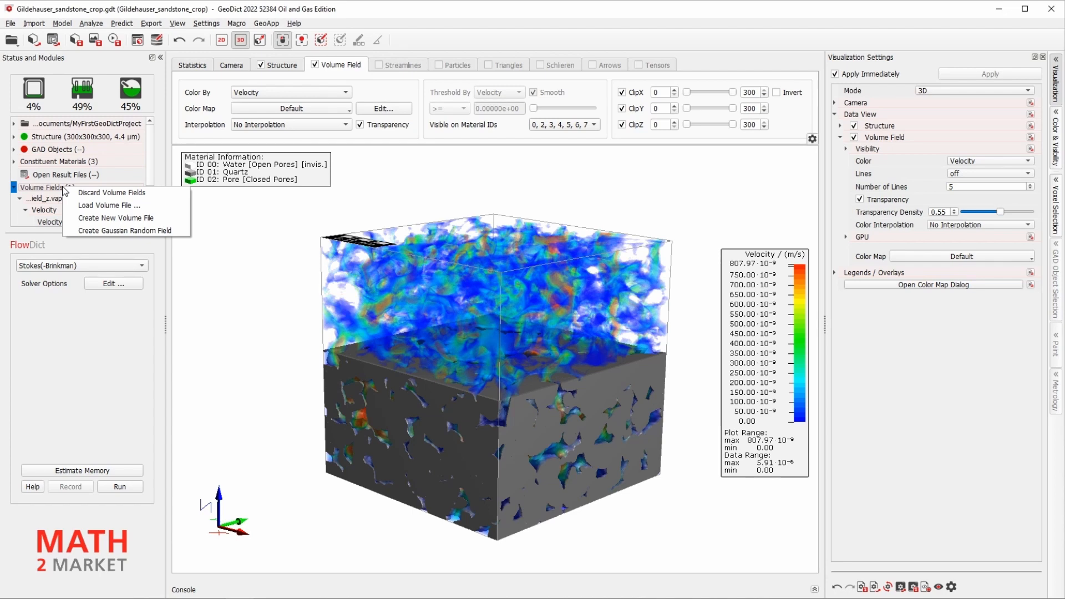
Step: Discard all volume fields and restore the structure's upper Z clipping limit to 300 voxels
{"action": "left_click", "coordinate": [81, 194]}
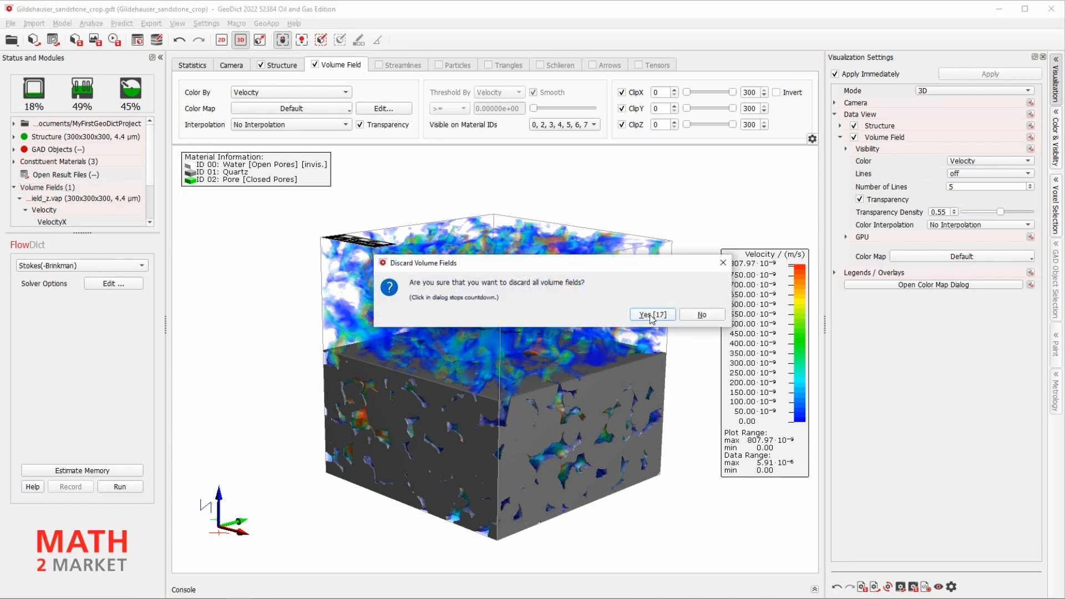
{"action": "left_click", "coordinate": [651, 315]}
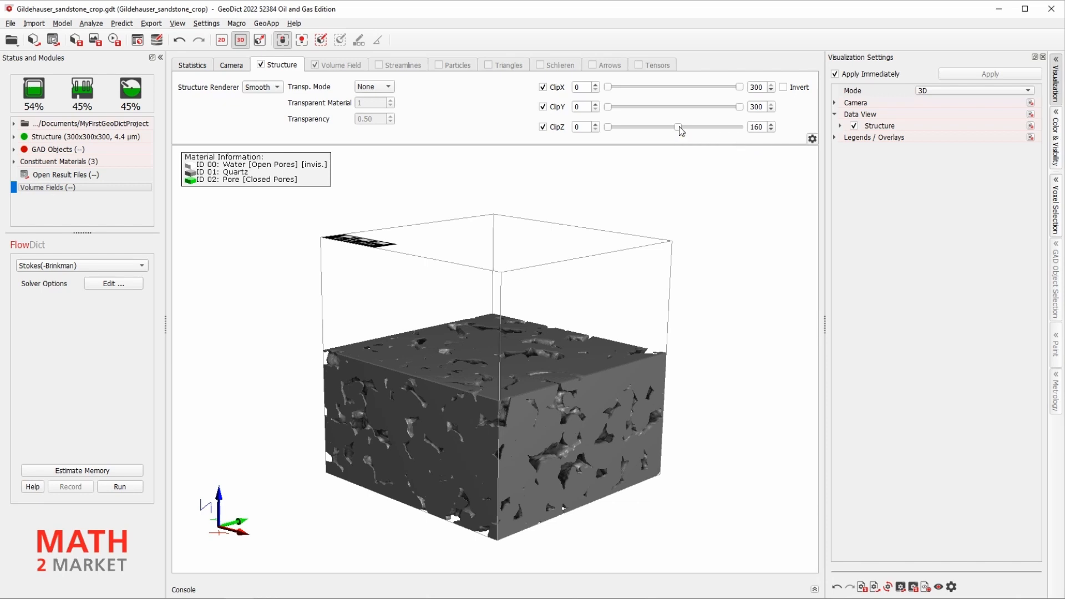
{"action": "left_click_drag", "start_coordinate": [679, 127], "coordinate": [744, 142]}
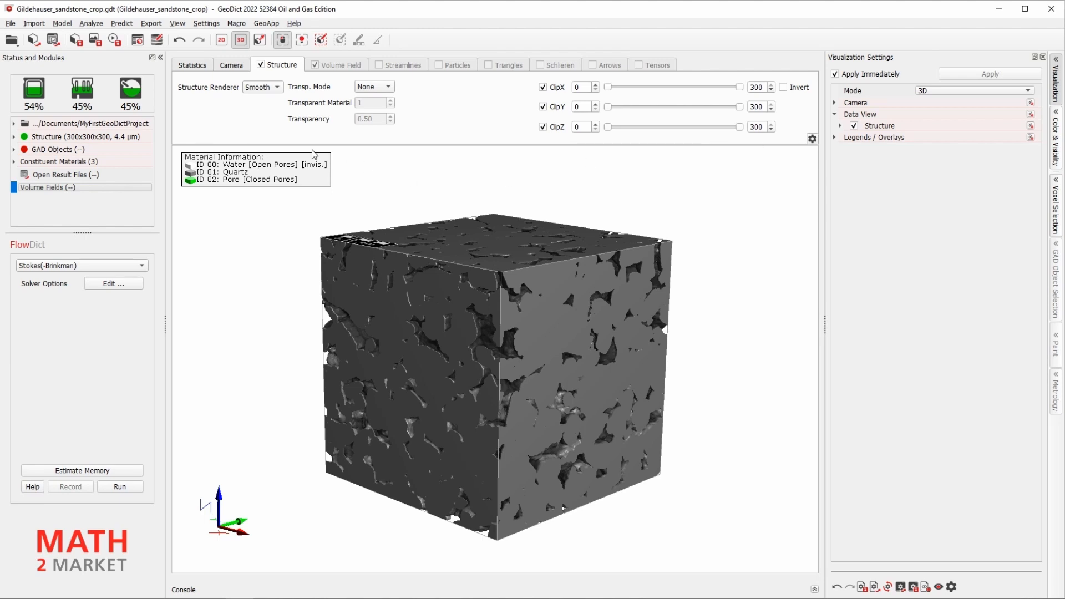
Step: Disable Global Lighting and Show Halo for the 3D view
{"action": "left_click", "coordinate": [239, 66]}
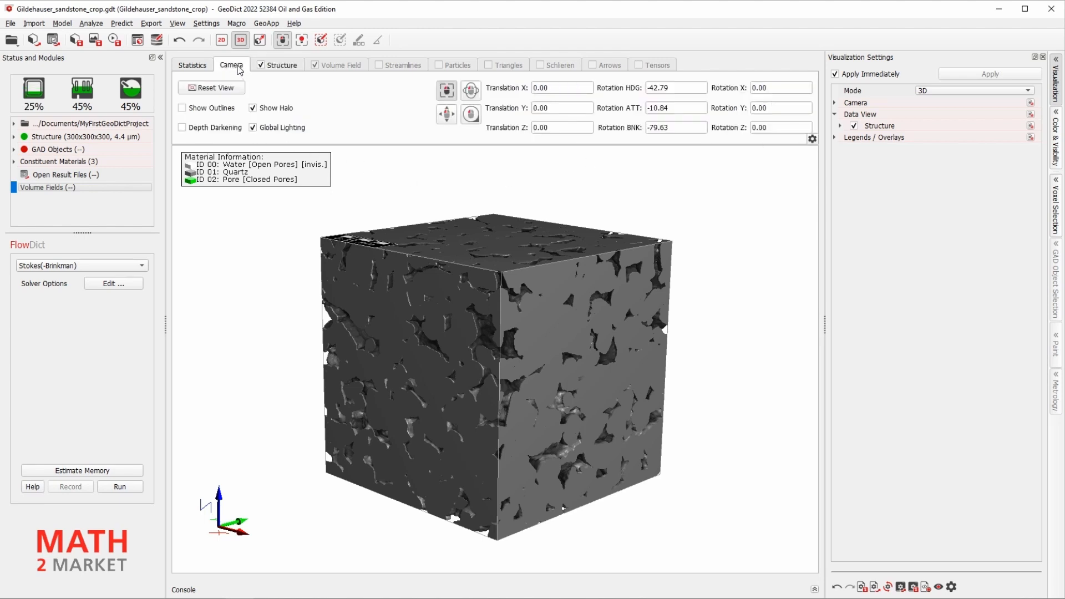
{"action": "left_click", "coordinate": [254, 127]}
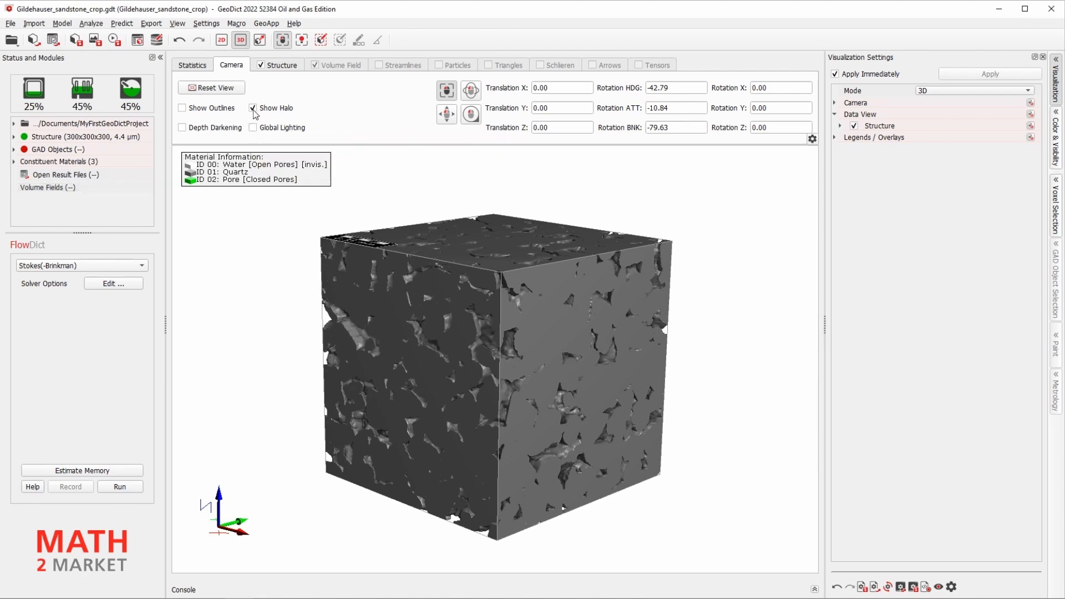
{"action": "left_click", "coordinate": [254, 109]}
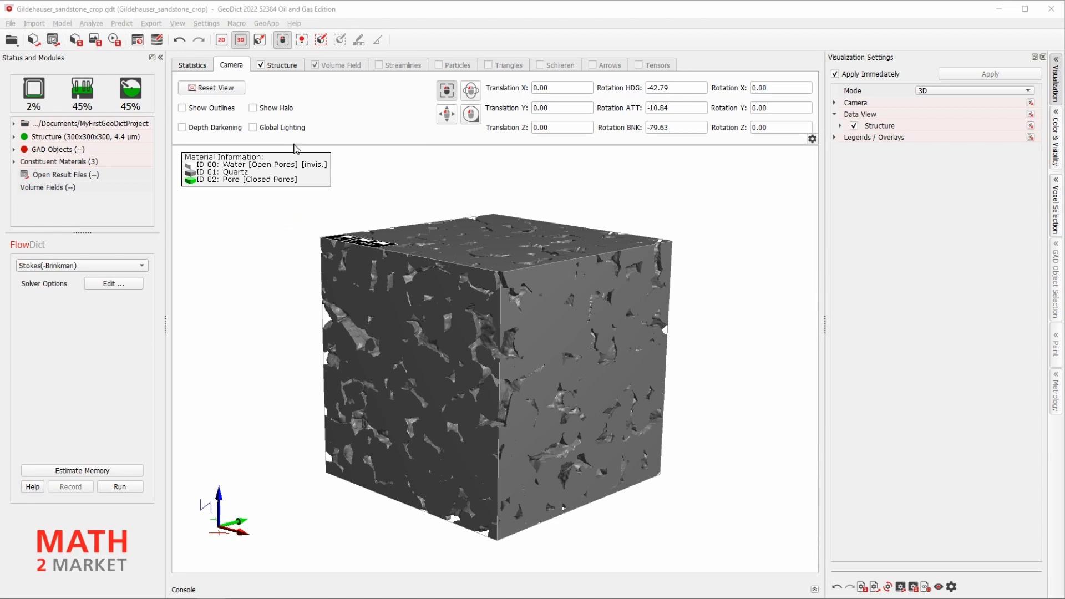
Step: Run the SatuDict GeoApp Mercury Intrusion Capillary Pressure with Compute Thomeer Model enabled and MICP_Result.gdr as the result file
{"action": "left_click", "coordinate": [266, 25]}
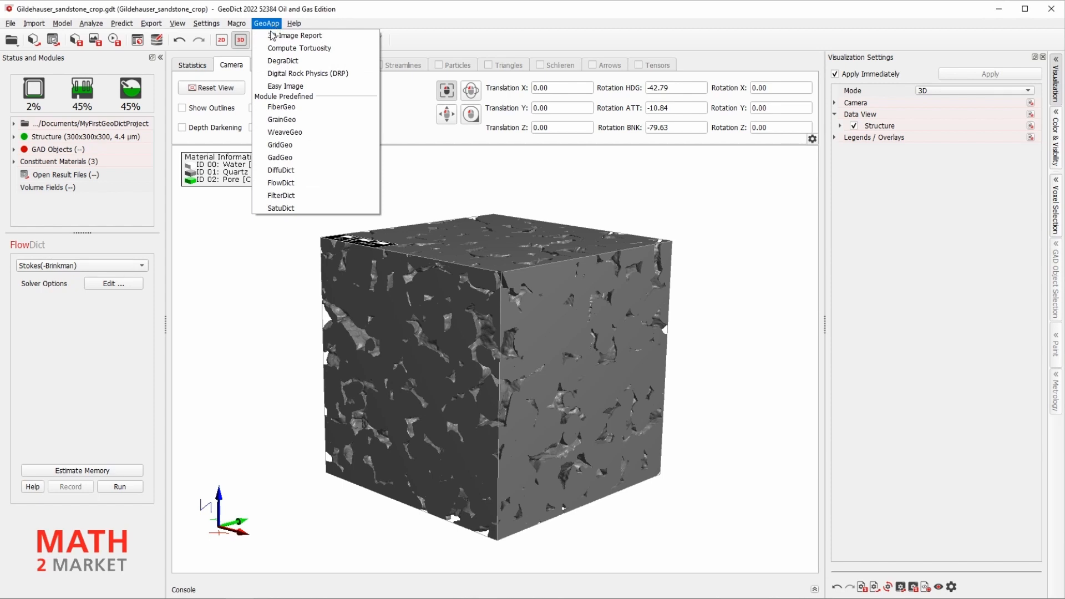
{"action": "left_click", "coordinate": [285, 208]}
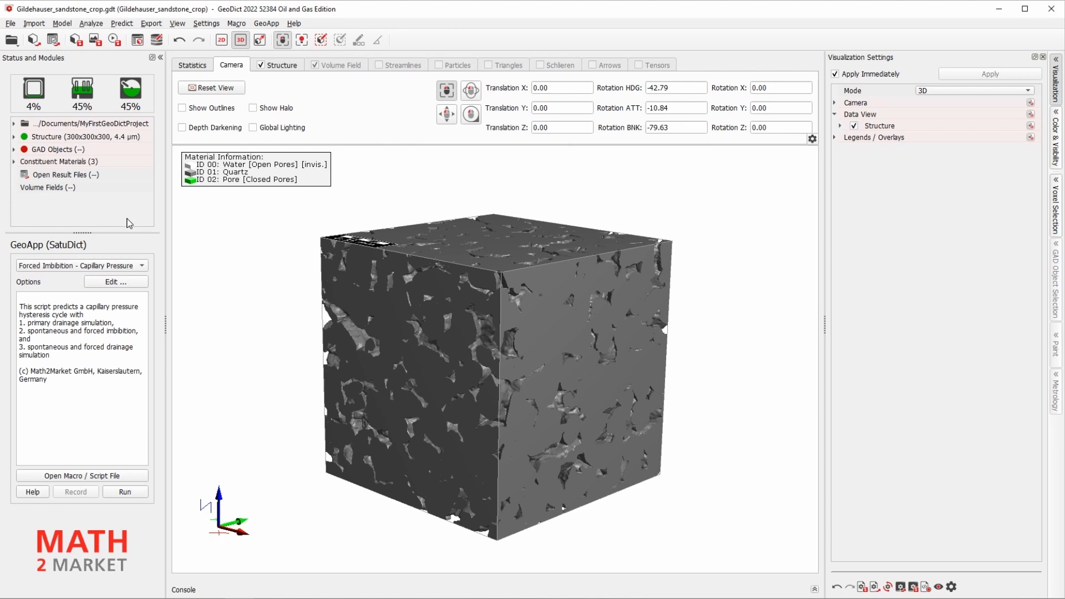
{"action": "left_click", "coordinate": [97, 266]}
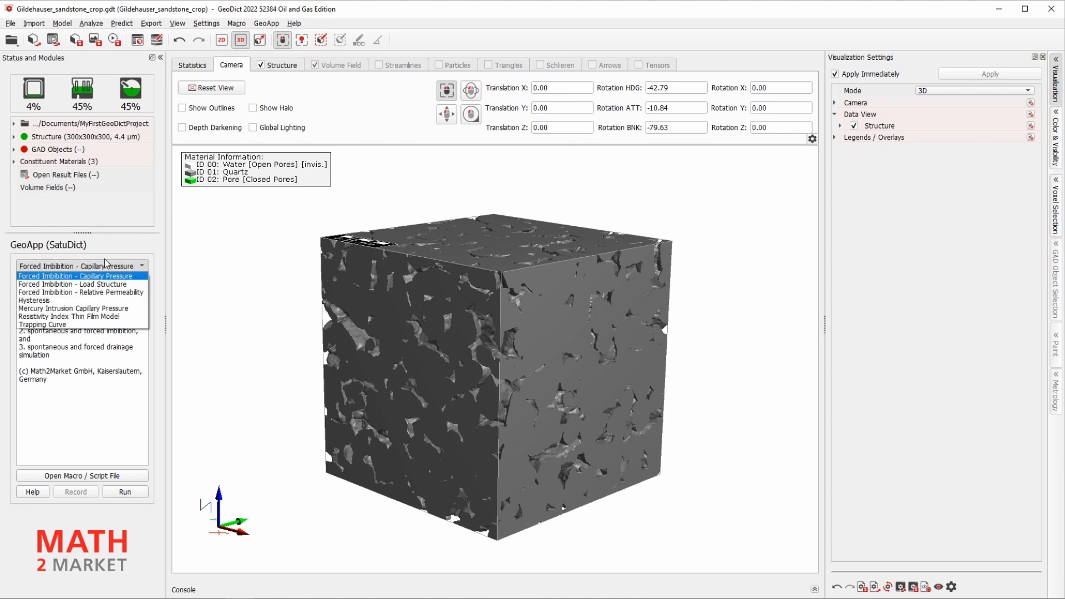
{"action": "left_click", "coordinate": [76, 309]}
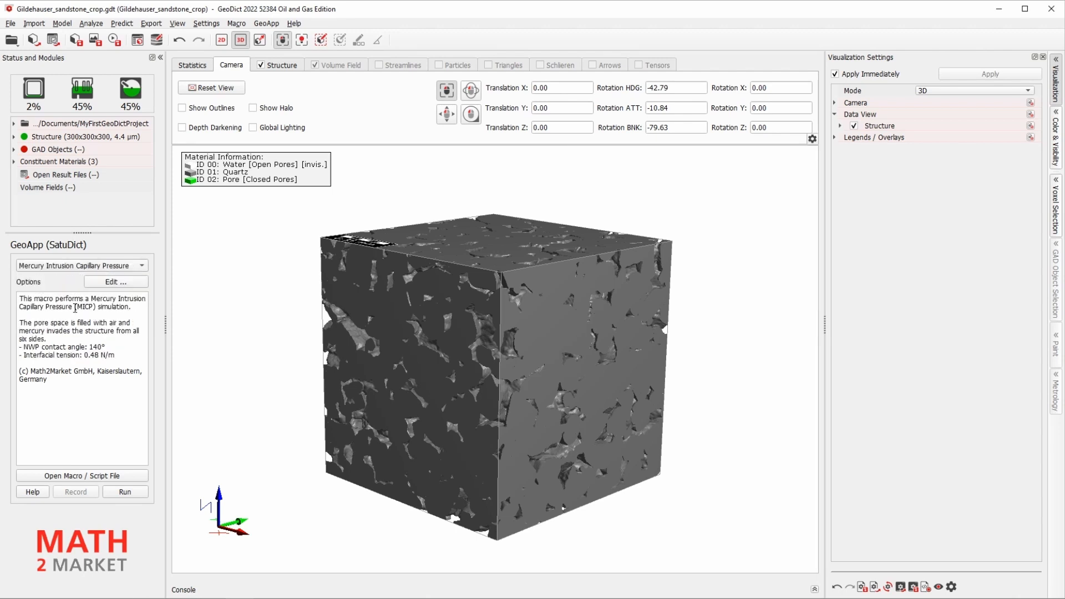
{"action": "left_click", "coordinate": [102, 284]}
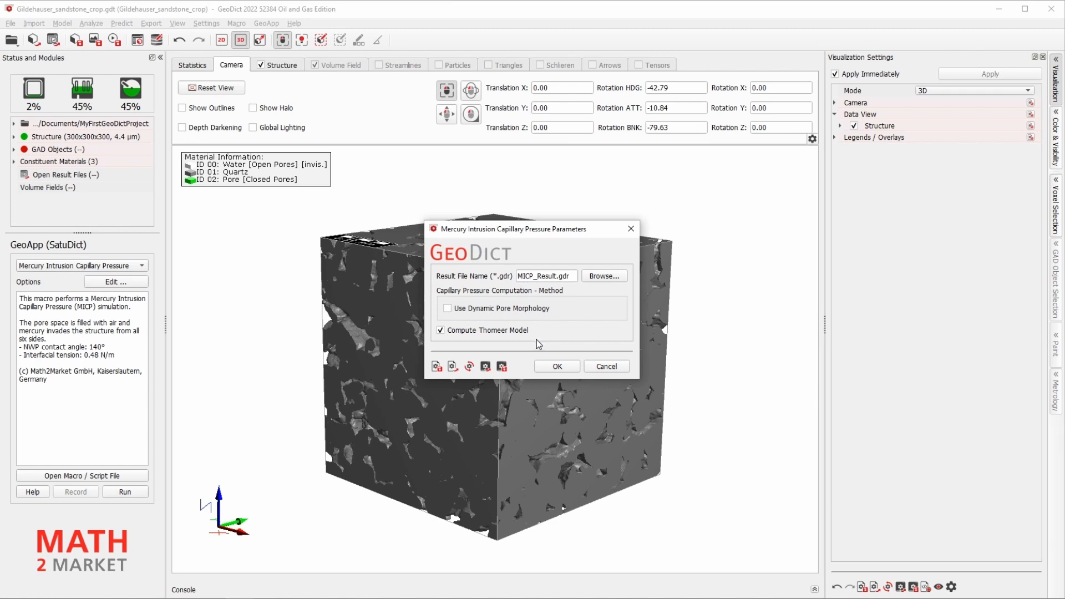
{"action": "left_click", "coordinate": [558, 367]}
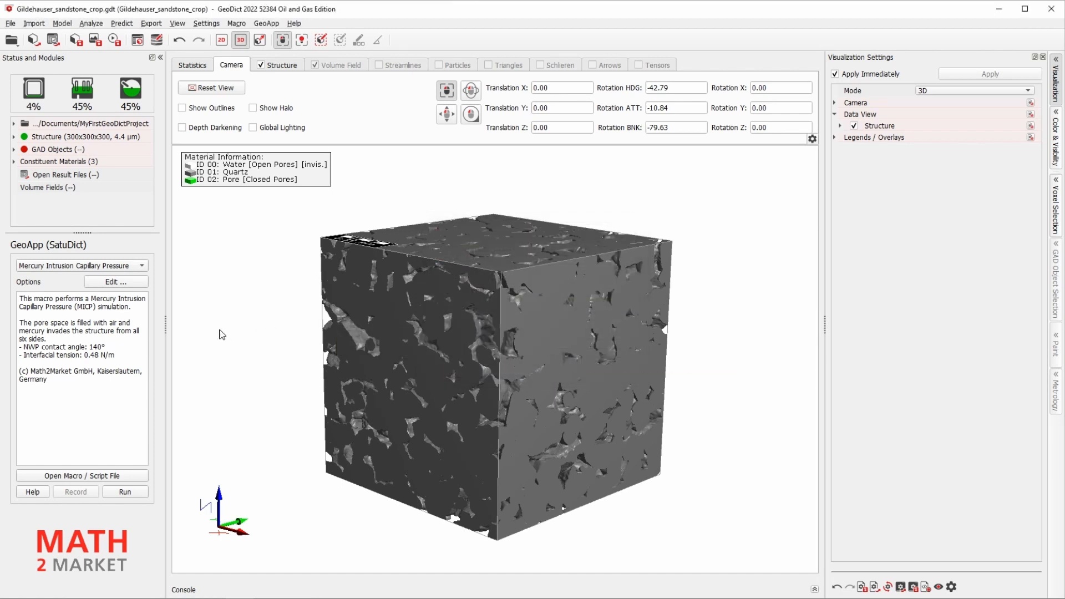
{"action": "left_click", "coordinate": [126, 493]}
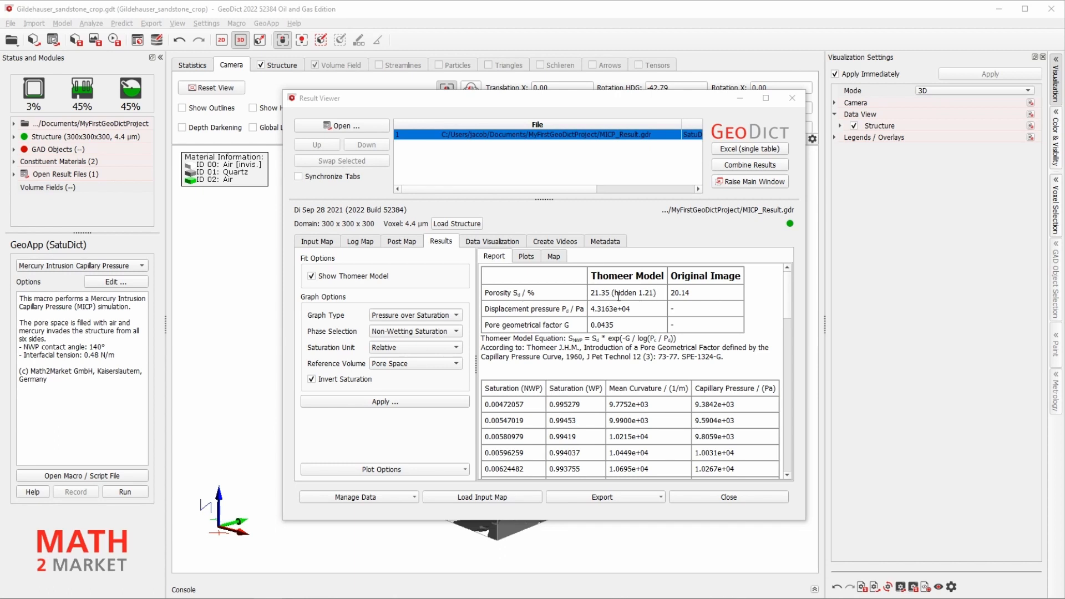
Step: Examine the report's Thomeer model hidden porosity and the table columns for saturation, mean curvature and capillary pressure
{"action": "left_click_drag", "start_coordinate": [614, 292], "coordinate": [657, 294]}
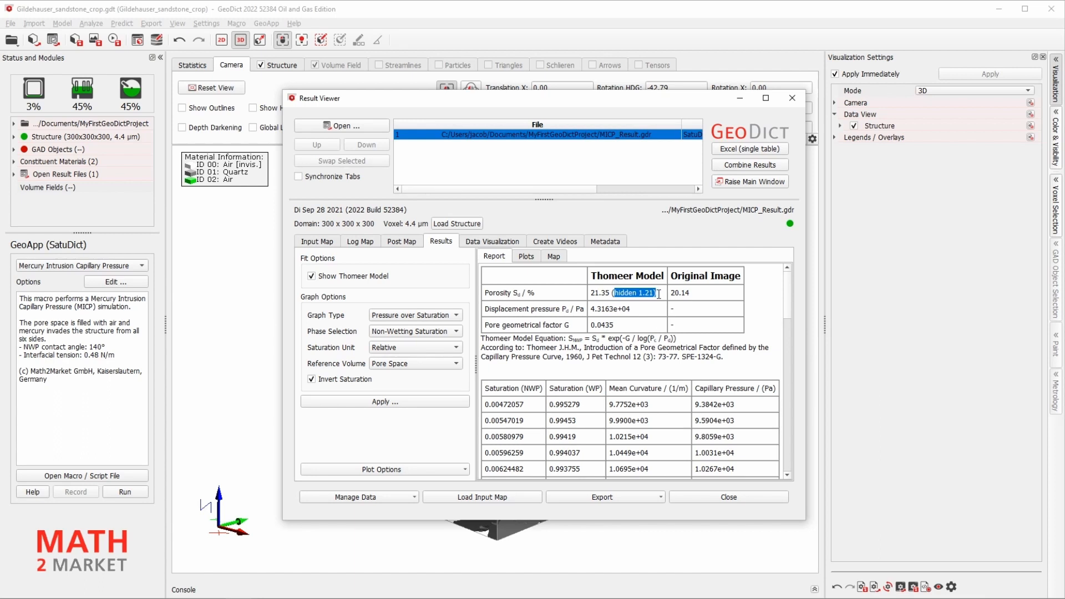
{"action": "left_click", "coordinate": [660, 294]}
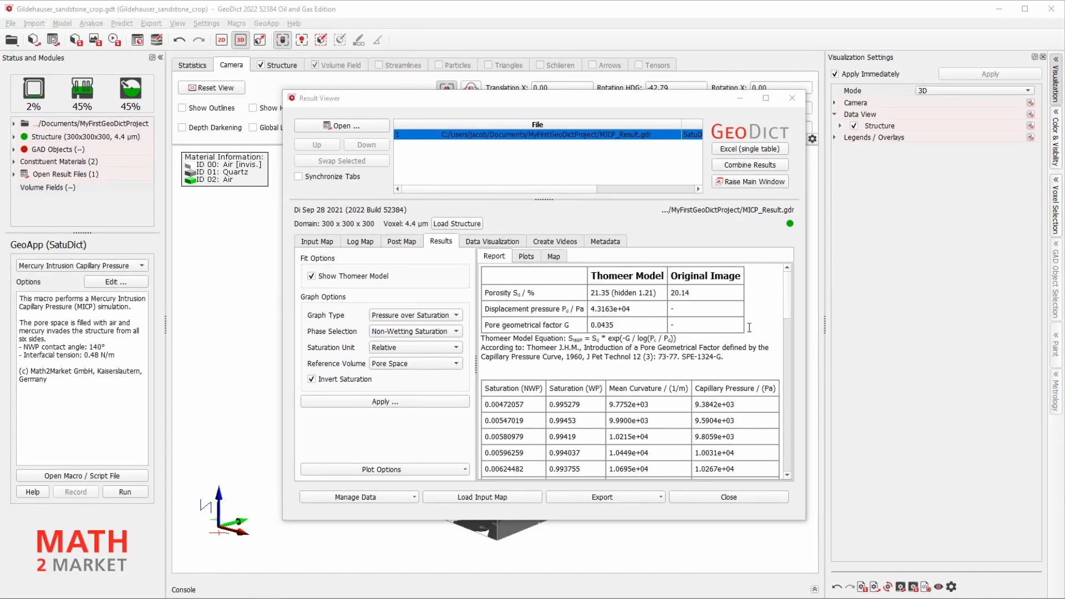
{"action": "left_click_drag", "start_coordinate": [789, 297], "coordinate": [797, 322]}
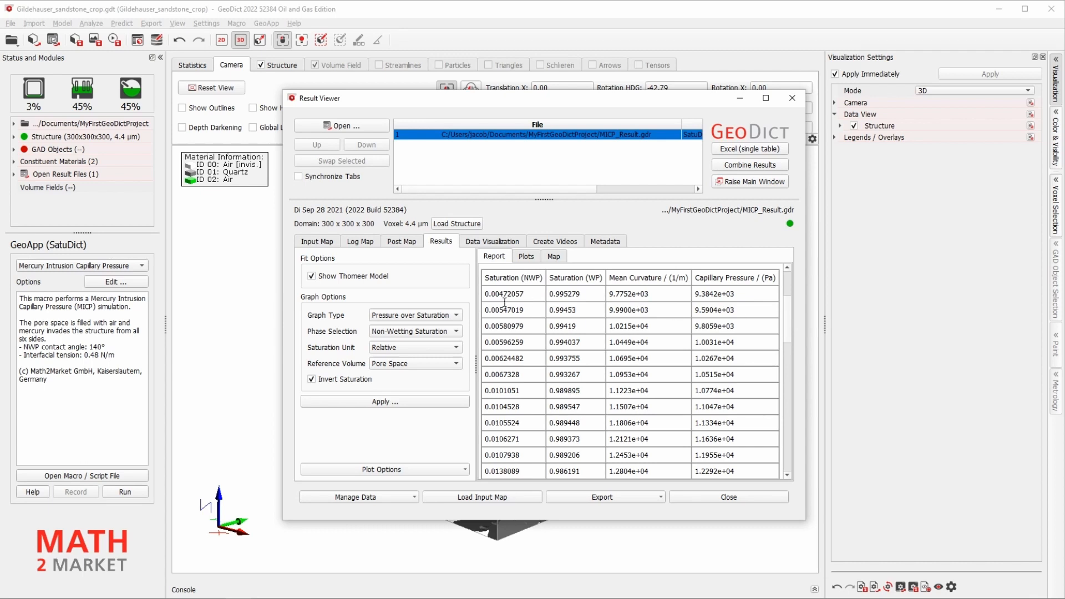
{"action": "left_click_drag", "start_coordinate": [486, 279], "coordinate": [544, 283]}
{"action": "left_click_drag", "start_coordinate": [547, 277], "coordinate": [601, 275]}
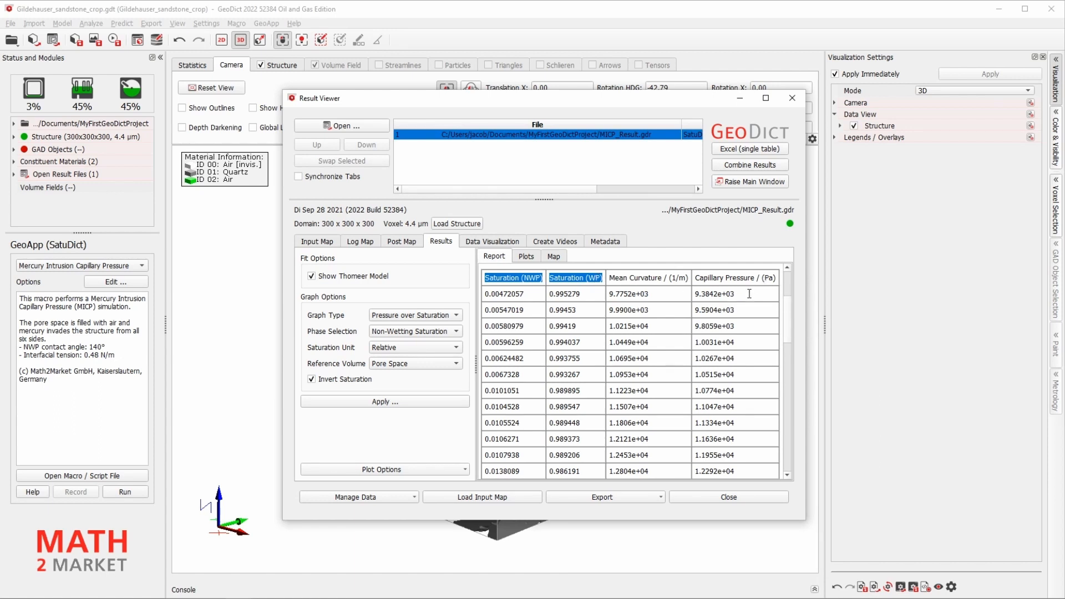
{"action": "left_click", "coordinate": [701, 276]}
{"action": "left_click_drag", "start_coordinate": [701, 276], "coordinate": [777, 277]}
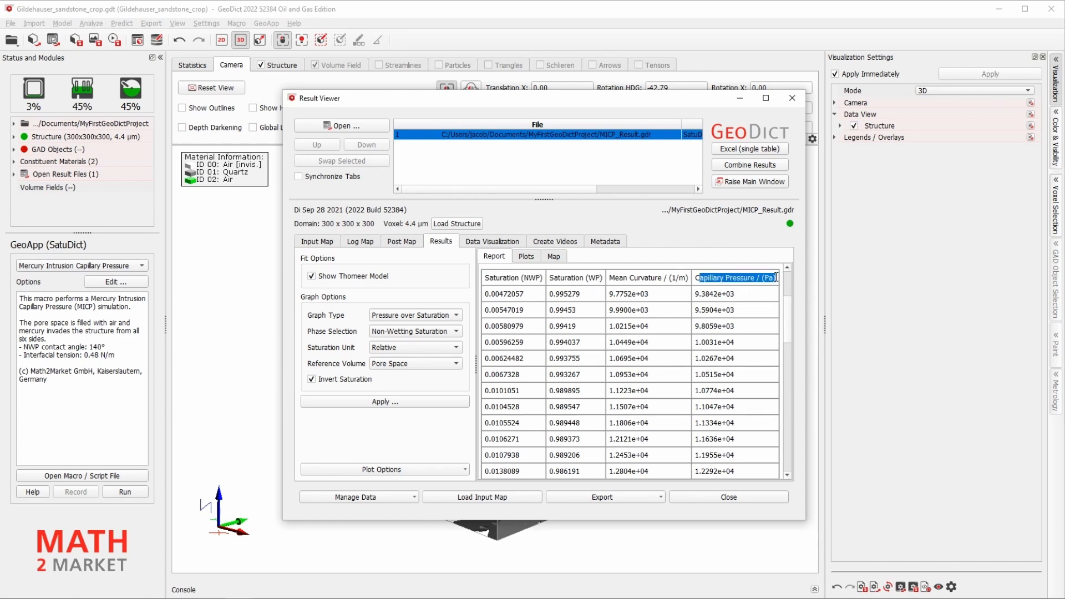
{"action": "left_click_drag", "start_coordinate": [611, 284], "coordinate": [688, 277]}
{"action": "left_click", "coordinate": [691, 276]}
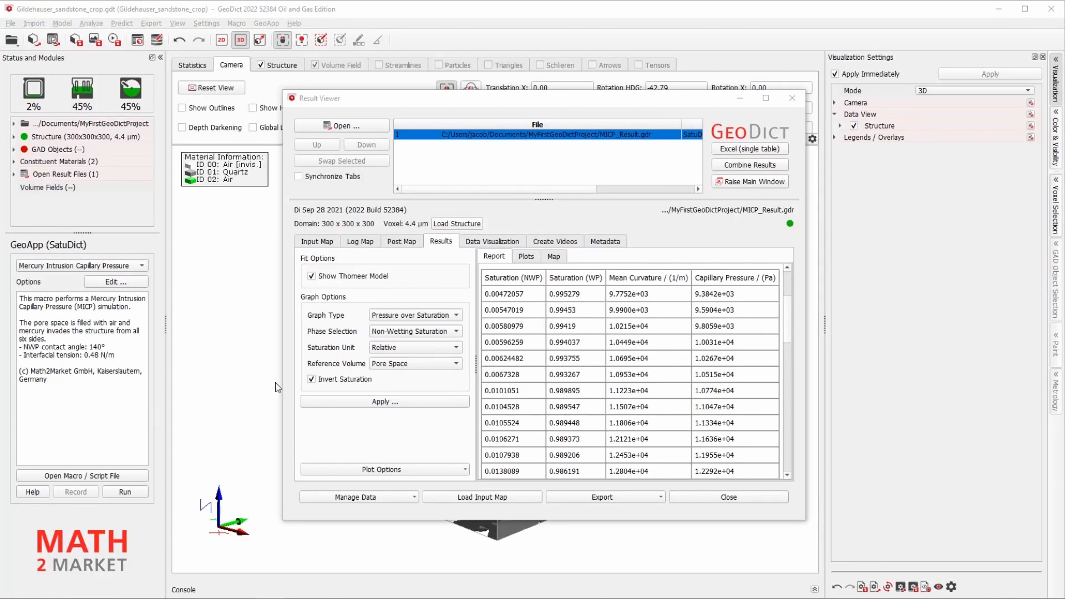
Step: Plot the pressure-saturation curves with Pore Space (Thomeer) as the reference volume
{"action": "left_click", "coordinate": [526, 256]}
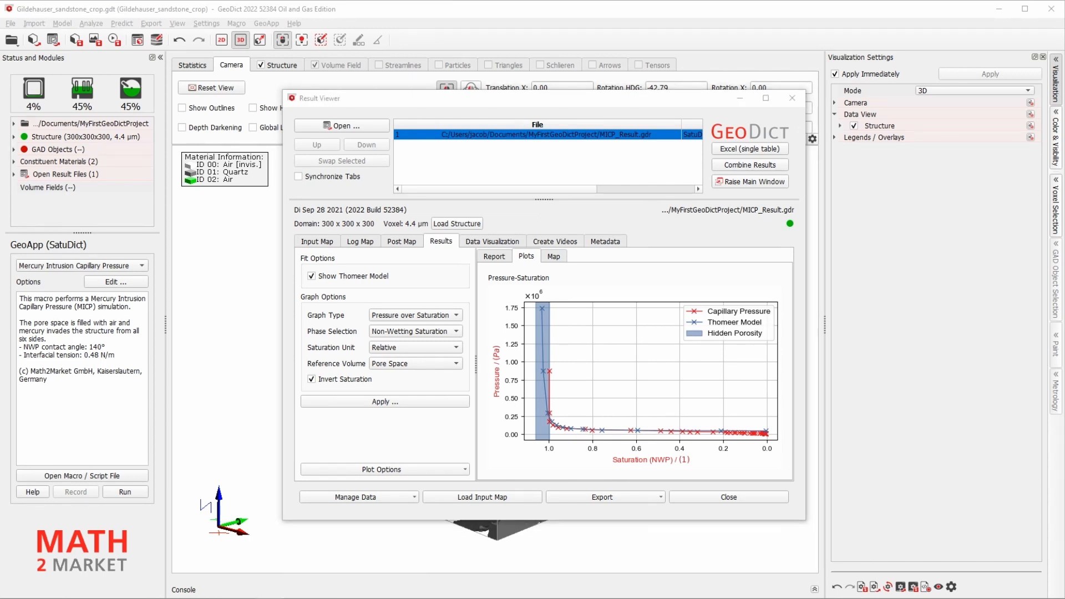
{"action": "left_click", "coordinate": [408, 364]}
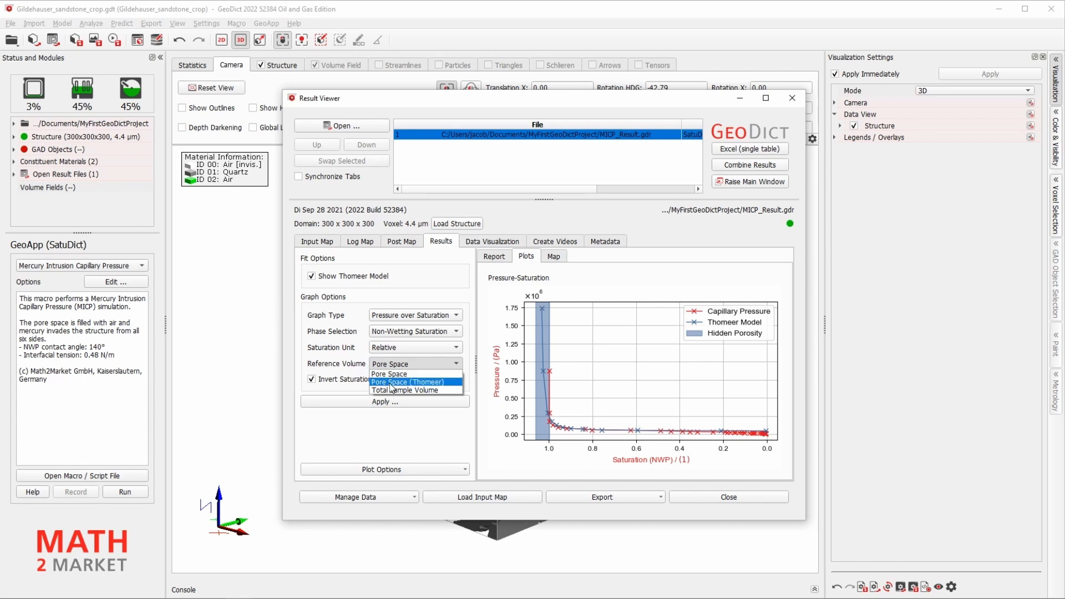
{"action": "left_click", "coordinate": [422, 382]}
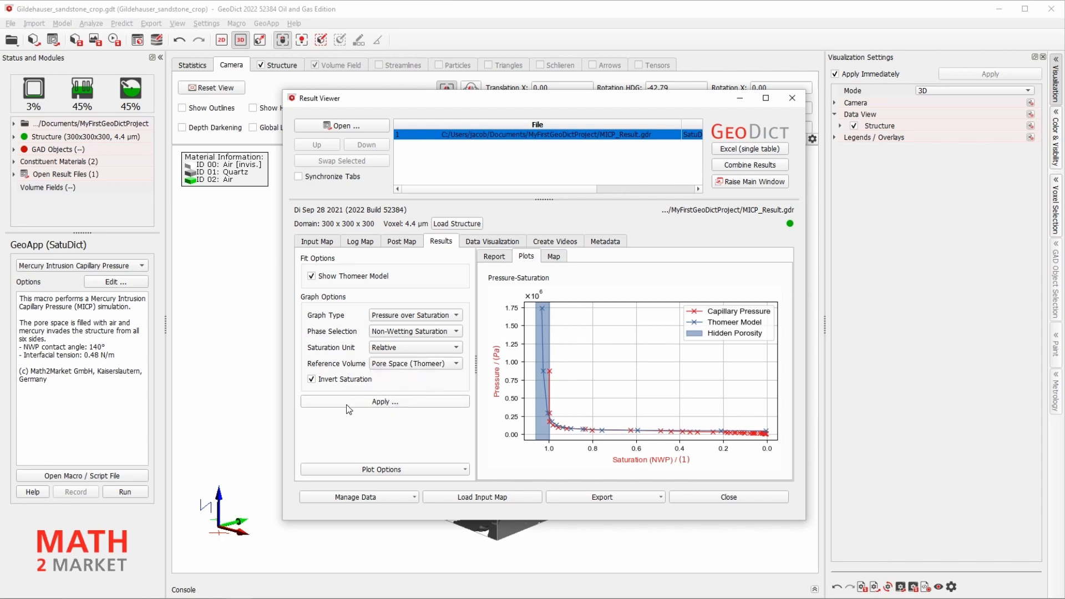
{"action": "left_click", "coordinate": [395, 403]}
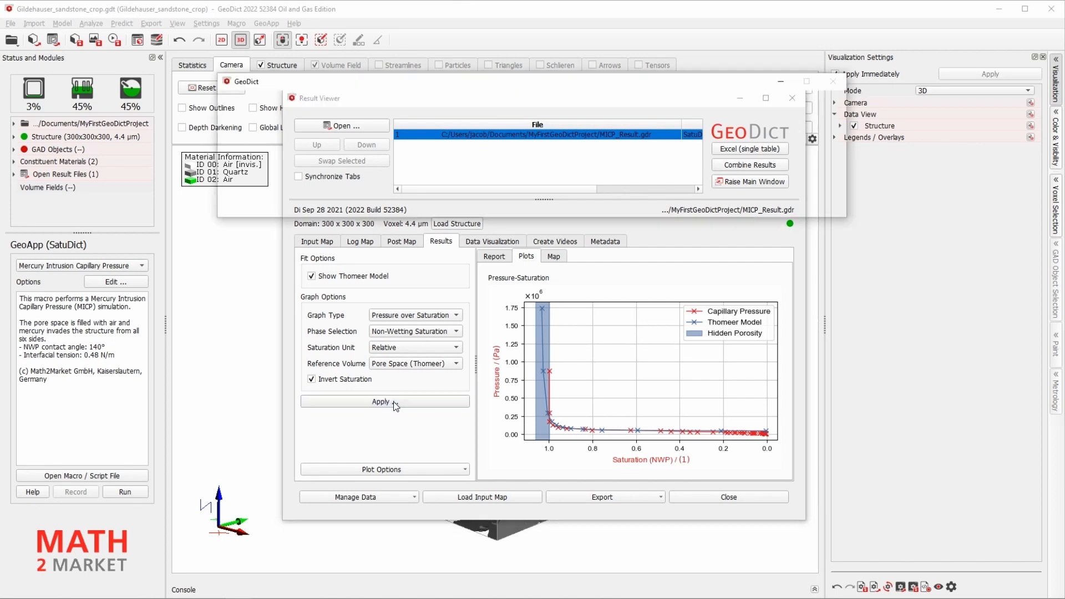
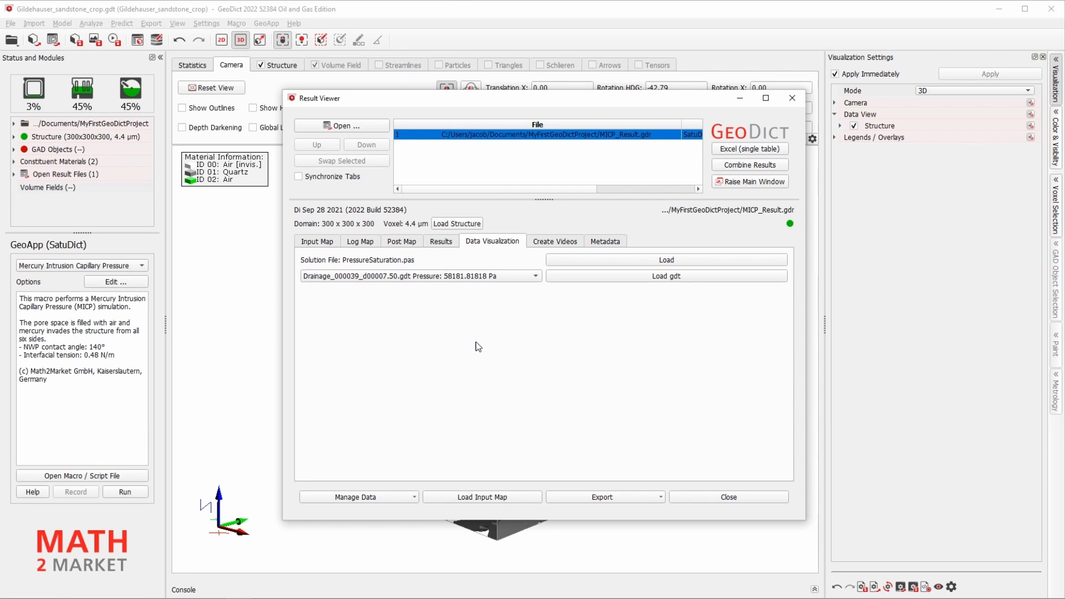
Step: Load the drainage structure Drainage_000039_d00007.50.gdt and inspect its mercury distribution in the 3D view
{"action": "left_click", "coordinate": [648, 283]}
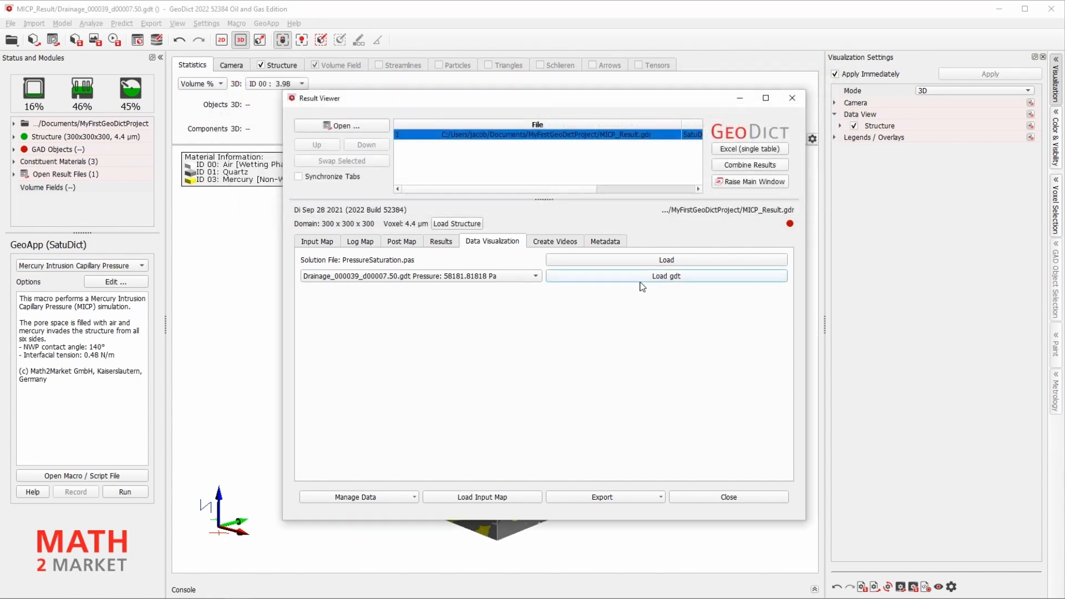
{"action": "left_click", "coordinate": [739, 101]}
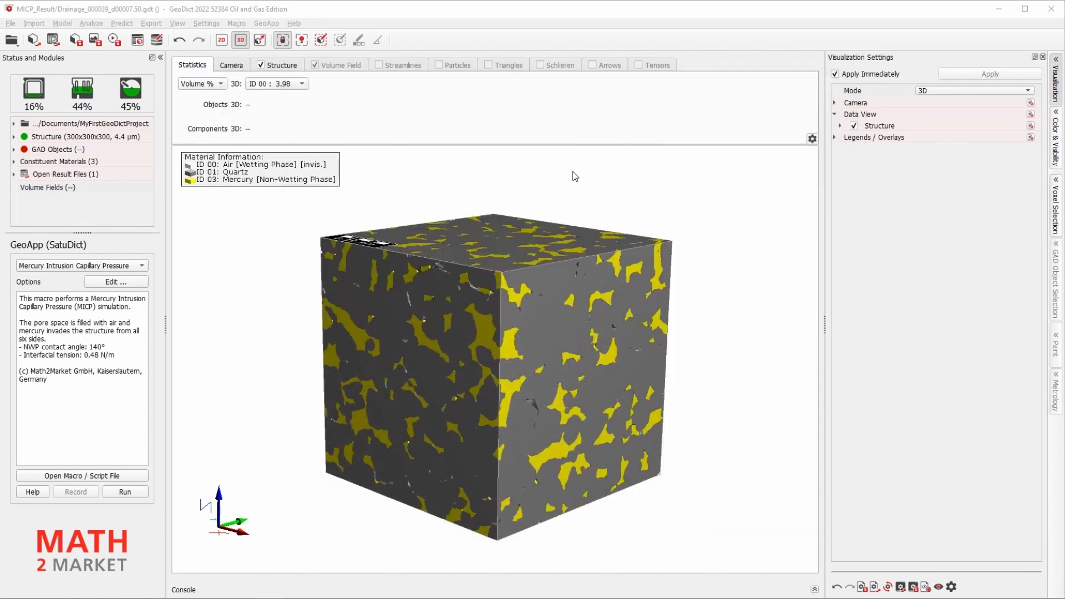
{"action": "mouse_move", "coordinate": [456, 230]}
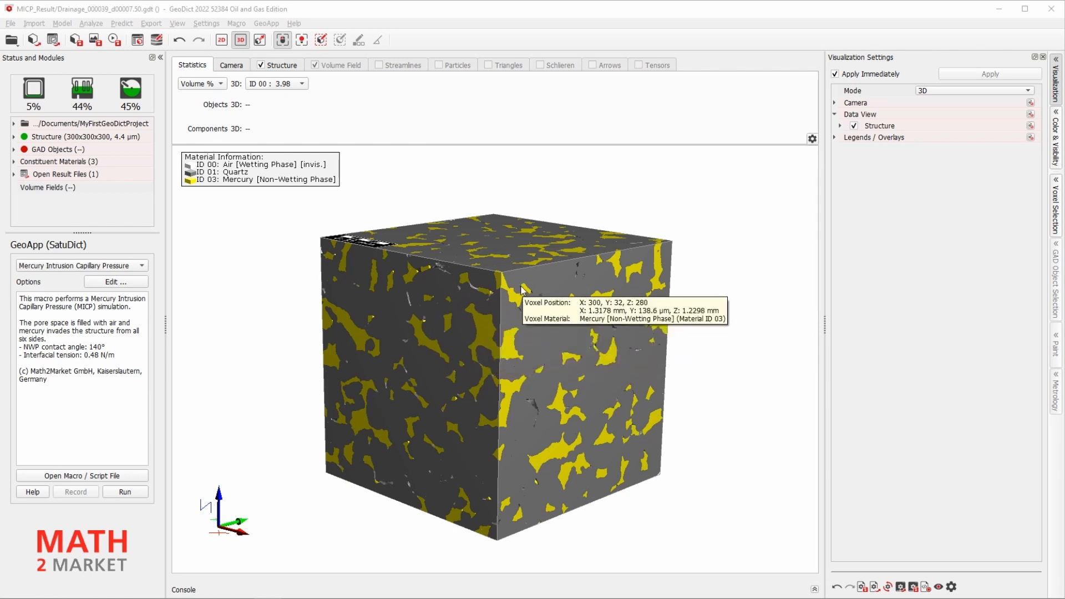
Step: Isolate the remaining air in 3D by hiding ID 01 Quartz and ID 03 Mercury and showing ID 00 Air [Wetting Phase]
{"action": "left_click", "coordinate": [1056, 150]}
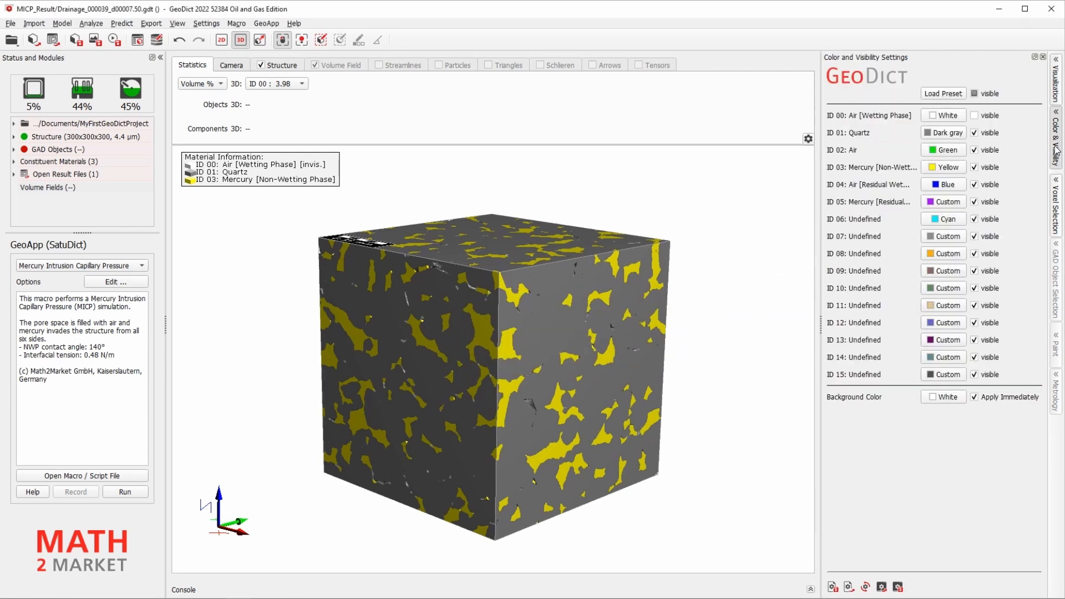
{"action": "left_click", "coordinate": [975, 133]}
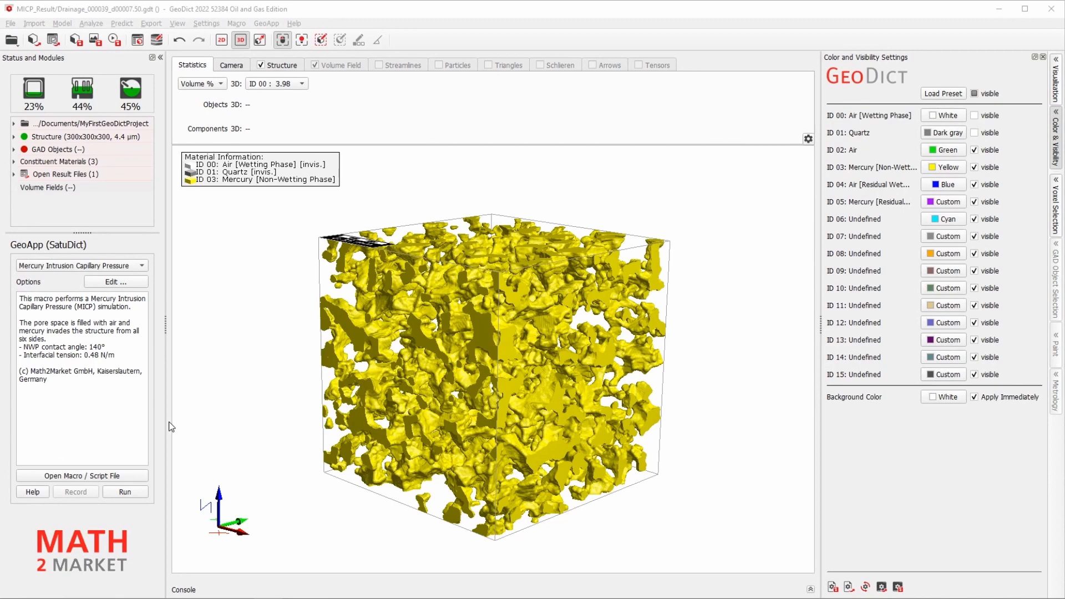
{"action": "left_click", "coordinate": [975, 116]}
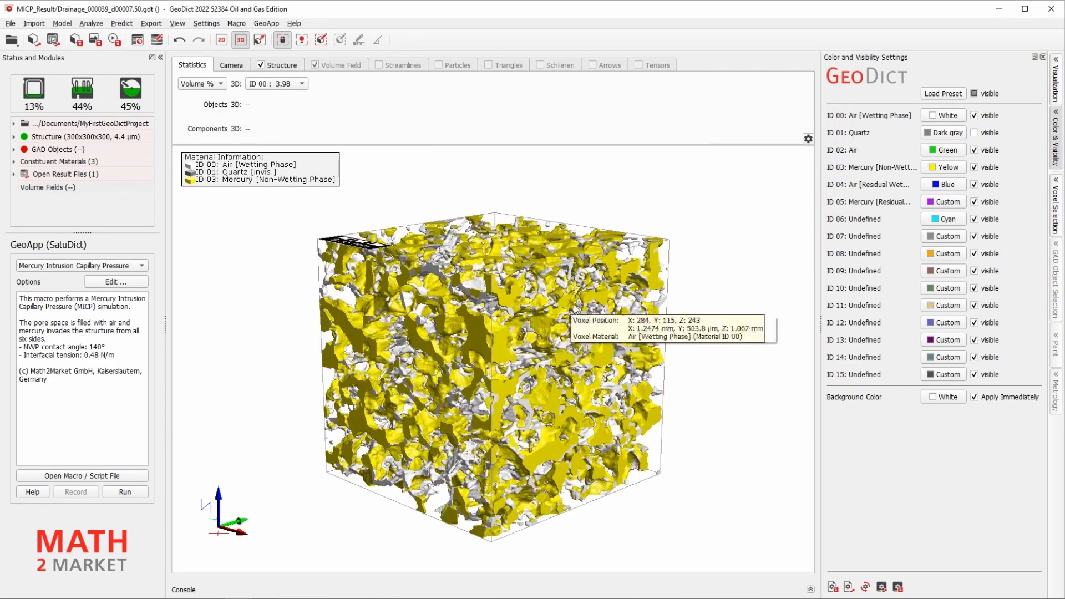
{"action": "left_click", "coordinate": [975, 169]}
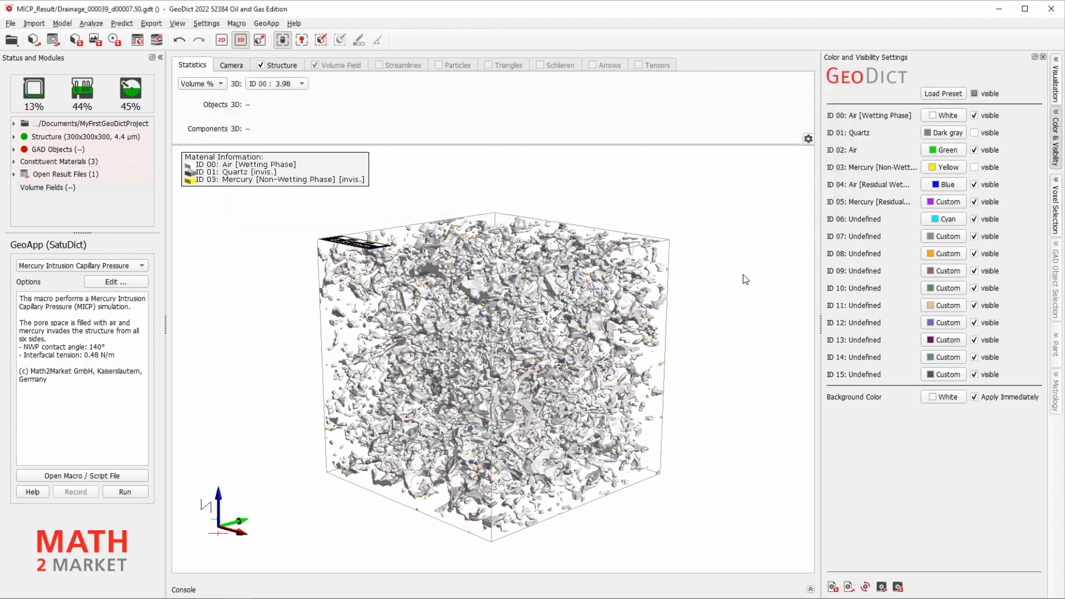
{"action": "left_click_drag", "start_coordinate": [464, 418], "coordinate": [438, 419]}
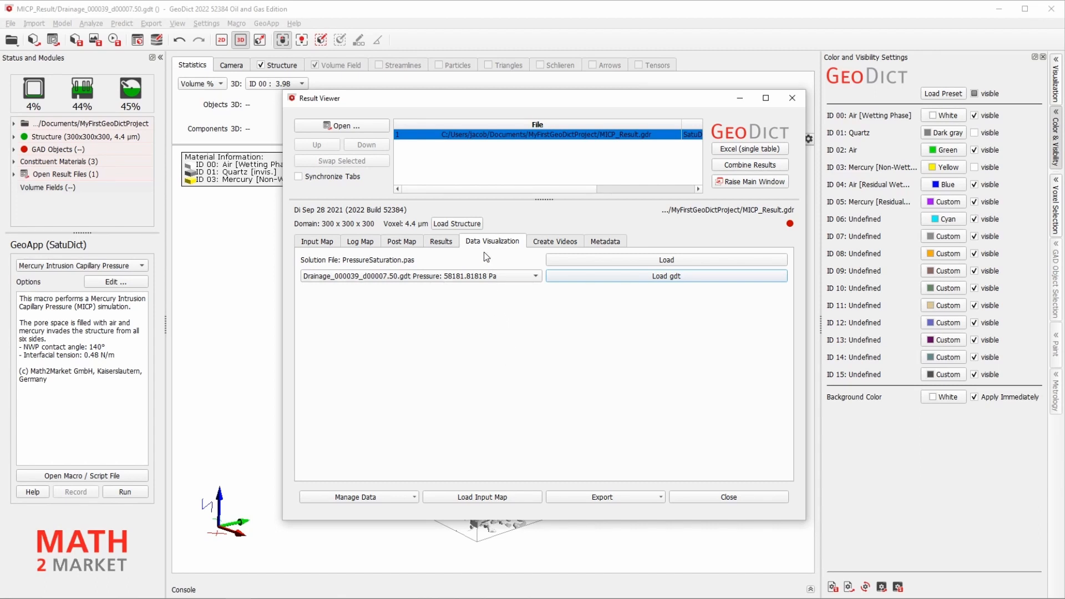
Step: Reload the original structure of MICP_Result.gdr with the hidden solid materials visible, and hide only ID 00 Air
{"action": "left_click", "coordinate": [451, 224]}
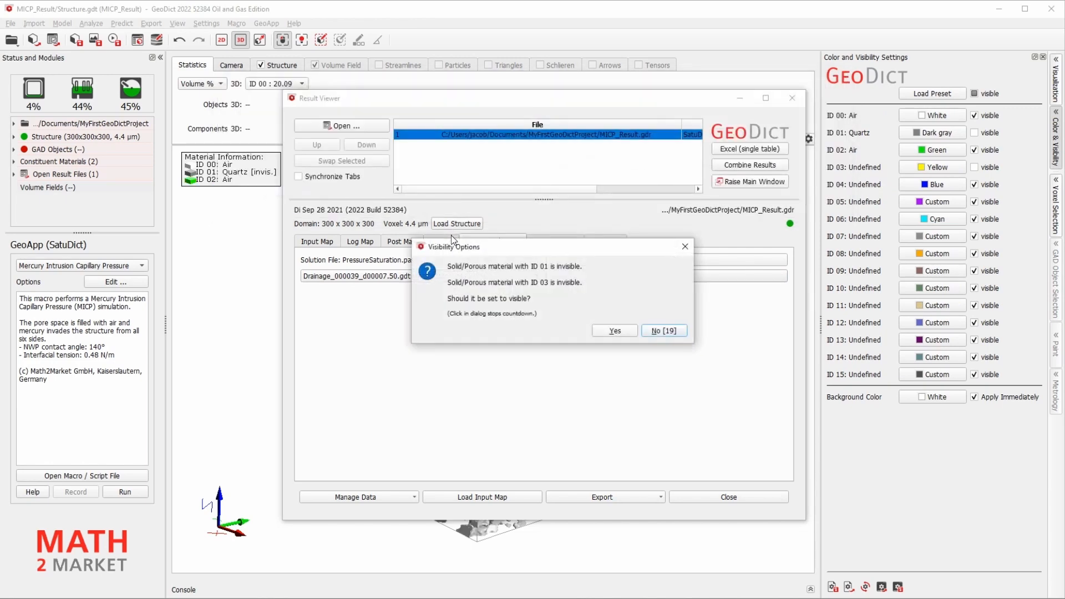
{"action": "left_click", "coordinate": [606, 331]}
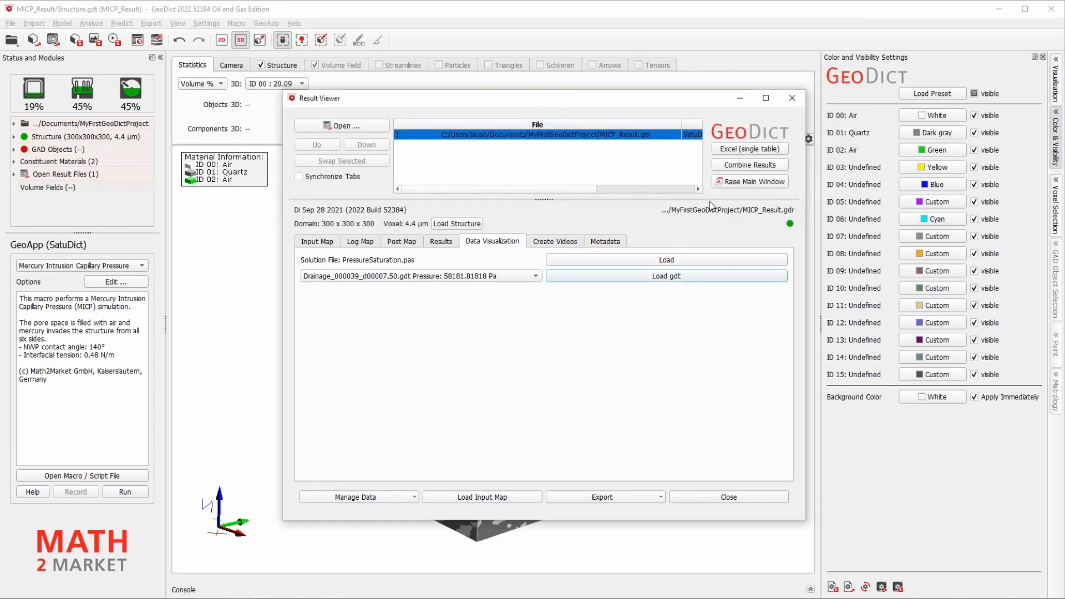
{"action": "left_click", "coordinate": [729, 498]}
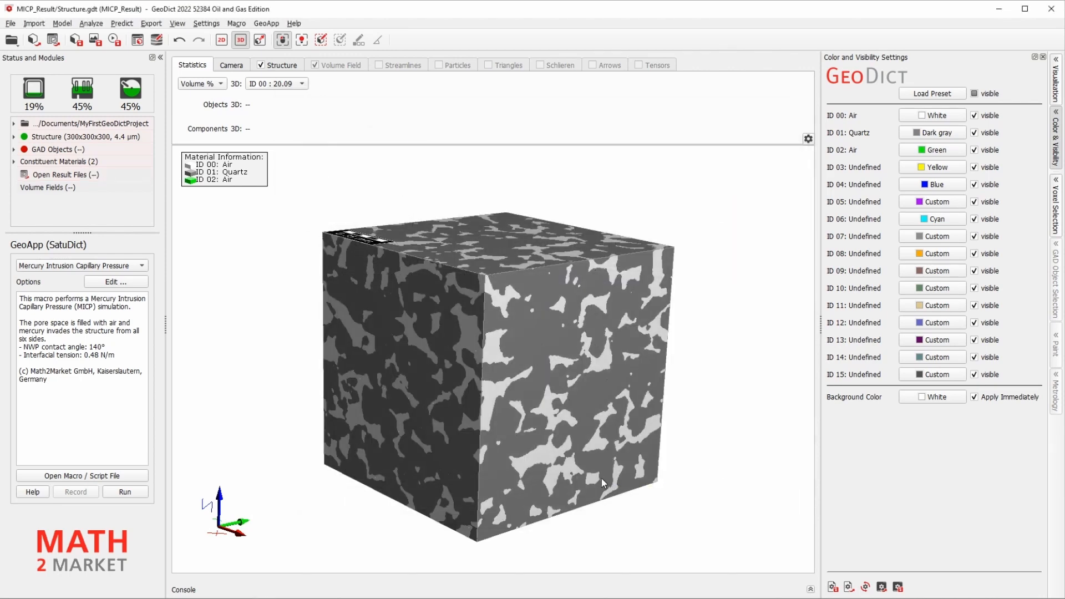
{"action": "left_click_drag", "start_coordinate": [603, 482], "coordinate": [618, 468]}
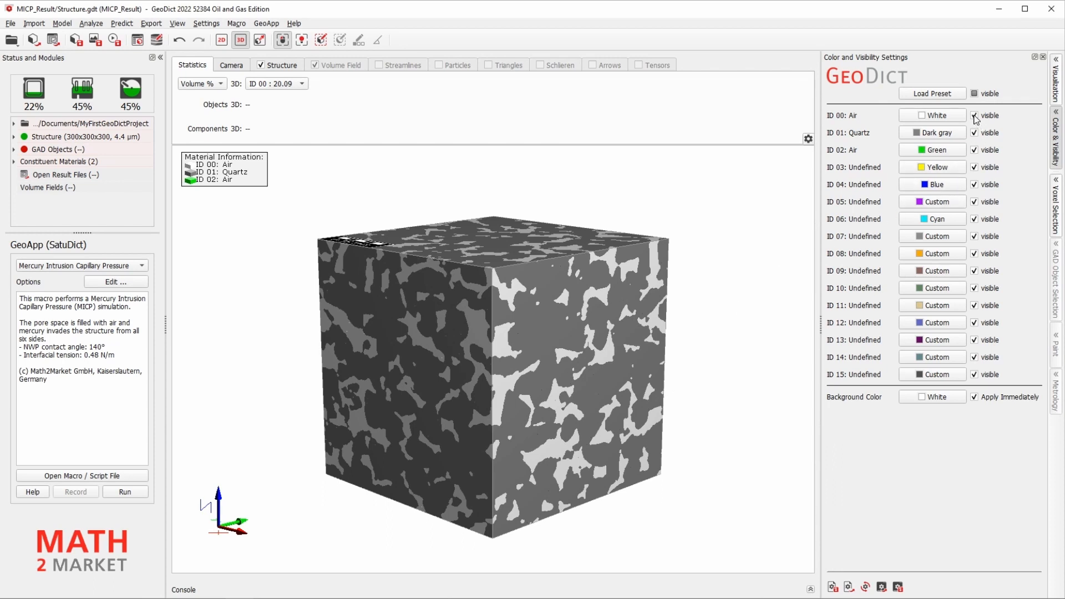
{"action": "left_click", "coordinate": [975, 116]}
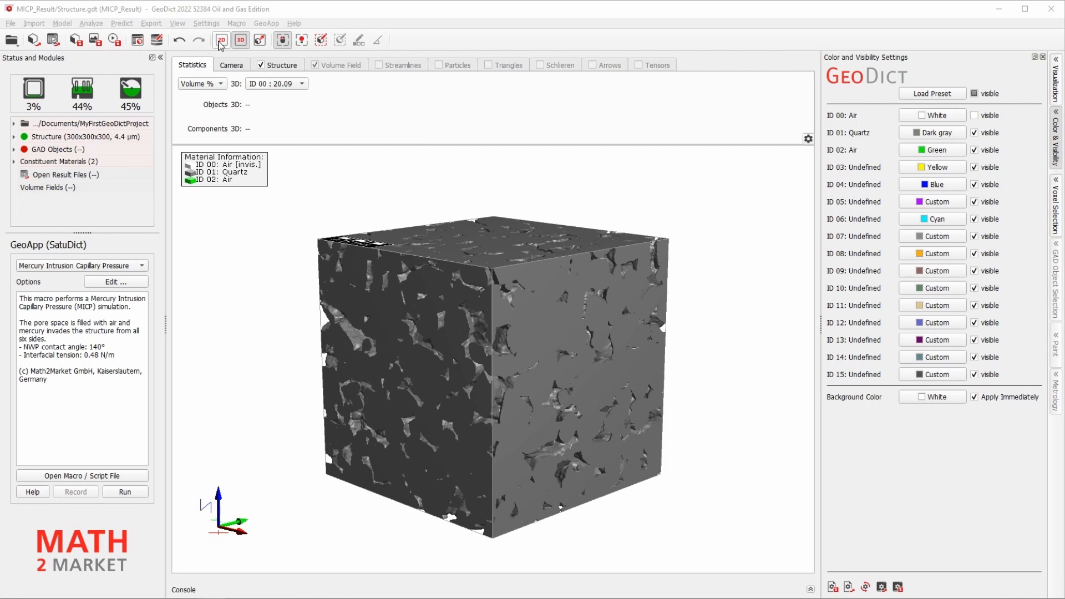
Step: Open the solver options for a SatuDict Capillary Pressure Curve simulation
{"action": "left_click", "coordinate": [118, 24]}
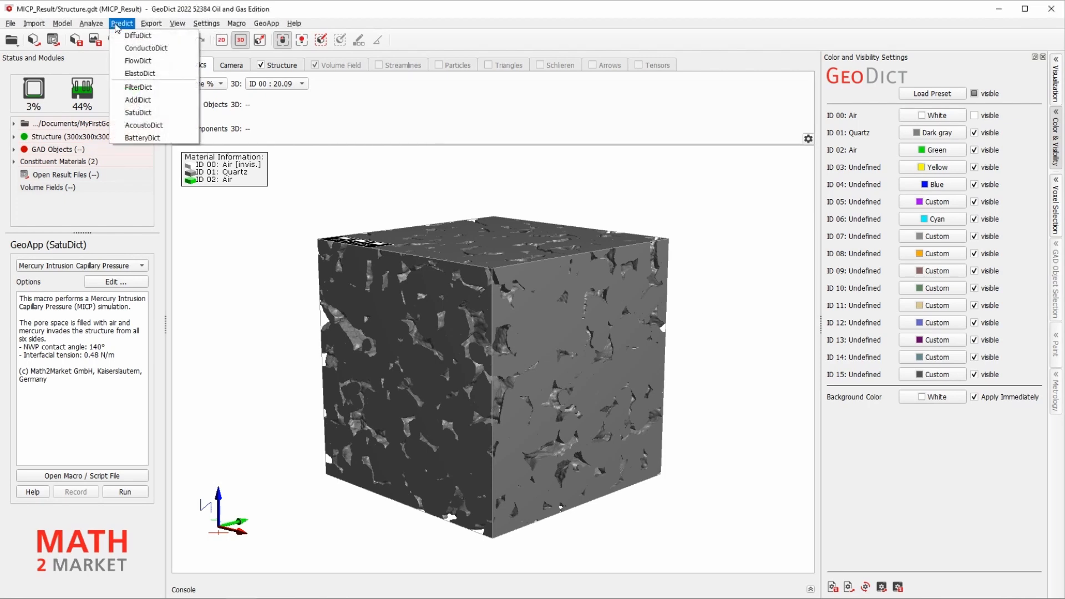
{"action": "left_click", "coordinate": [143, 113]}
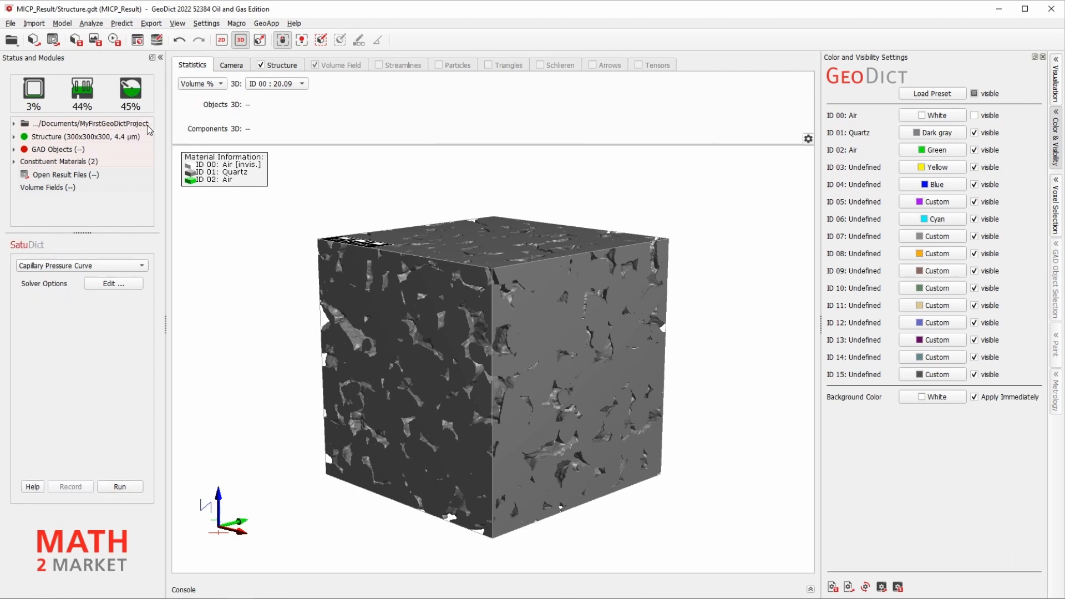
{"action": "left_click", "coordinate": [84, 266]}
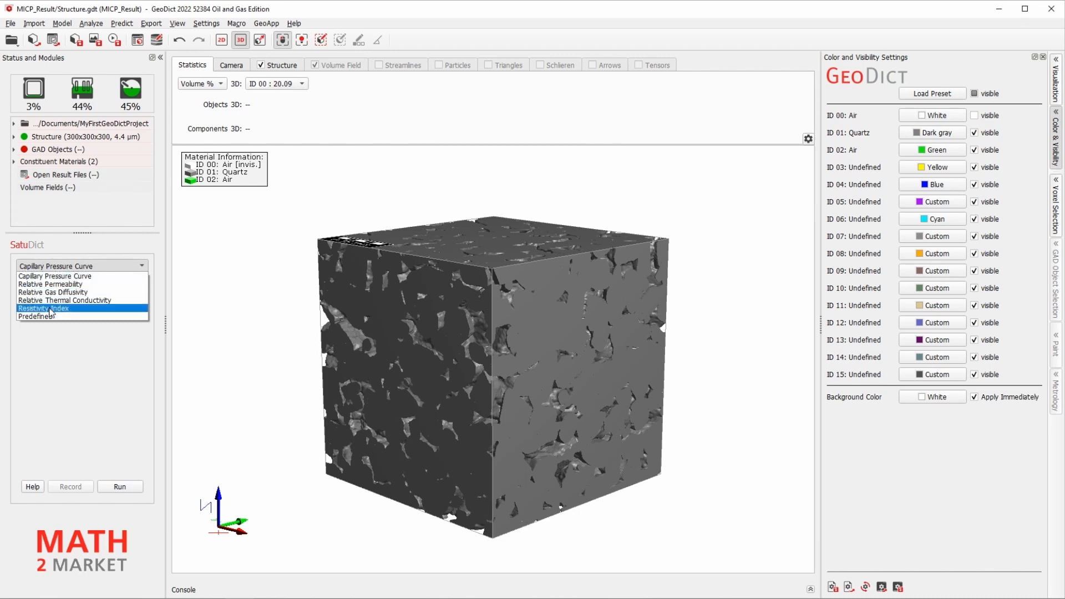
{"action": "left_click", "coordinate": [71, 279]}
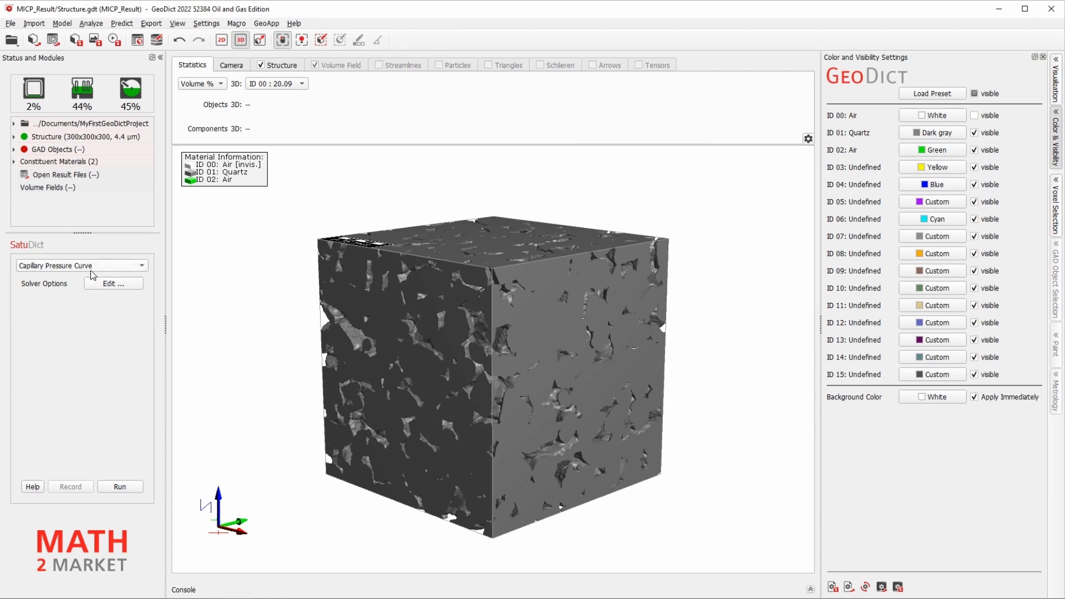
{"action": "left_click", "coordinate": [130, 286]}
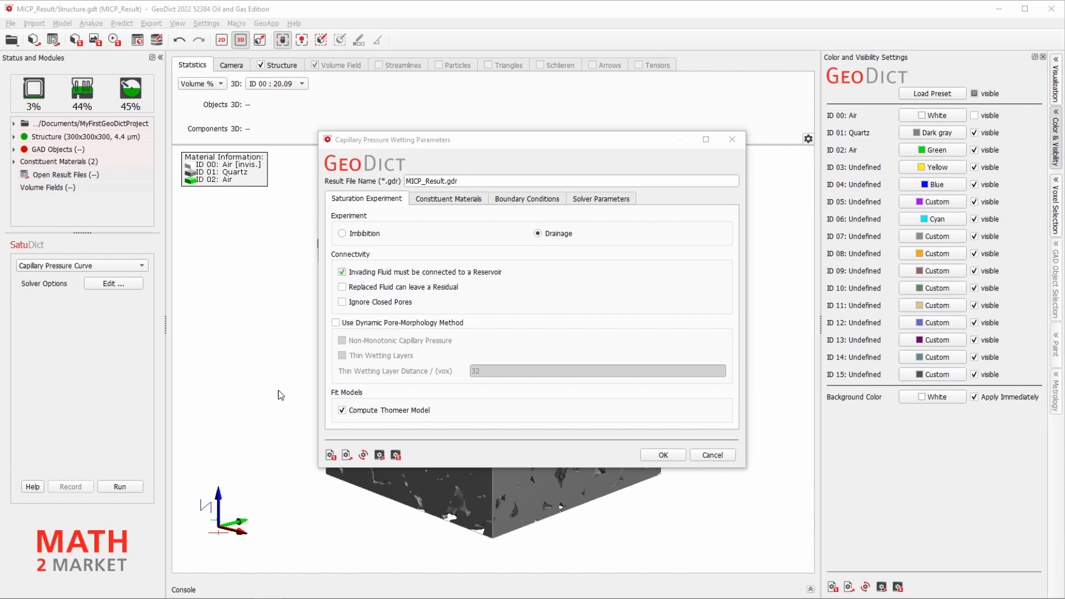
Step: Allow the replaced fluid to leave a residual in the drainage experiment and name the result file Drainage_Result.gdr
{"action": "left_click", "coordinate": [520, 288]}
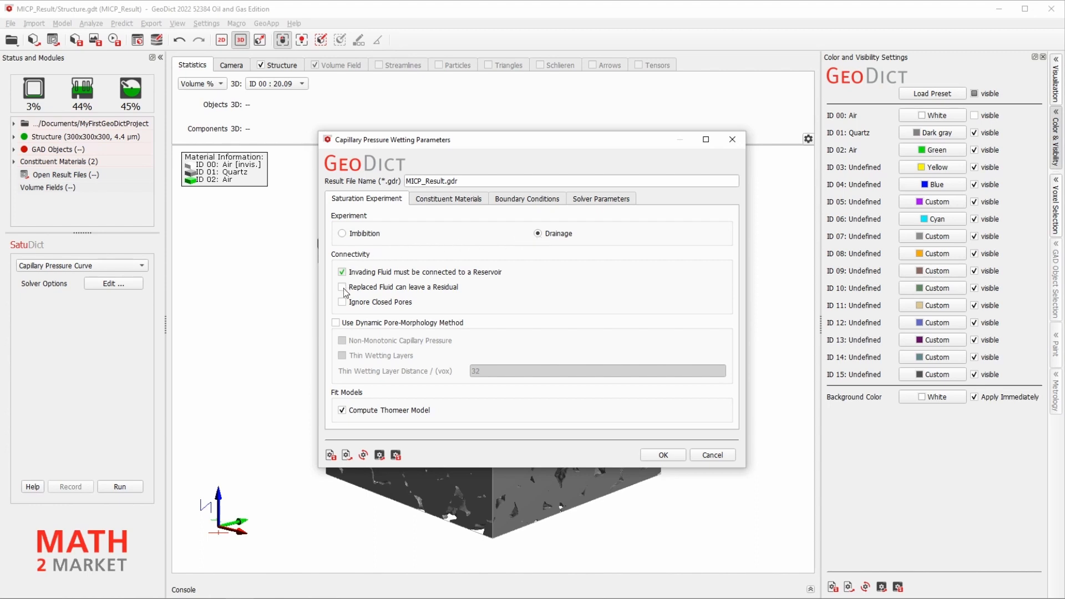
{"action": "mouse_move", "coordinate": [344, 293]}
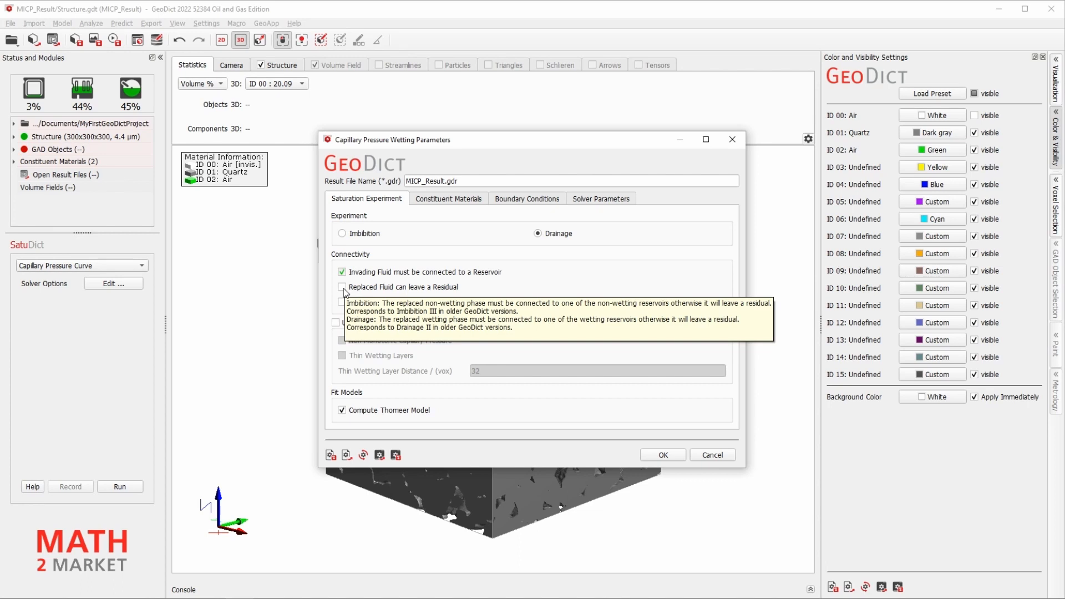
{"action": "left_click", "coordinate": [342, 287]}
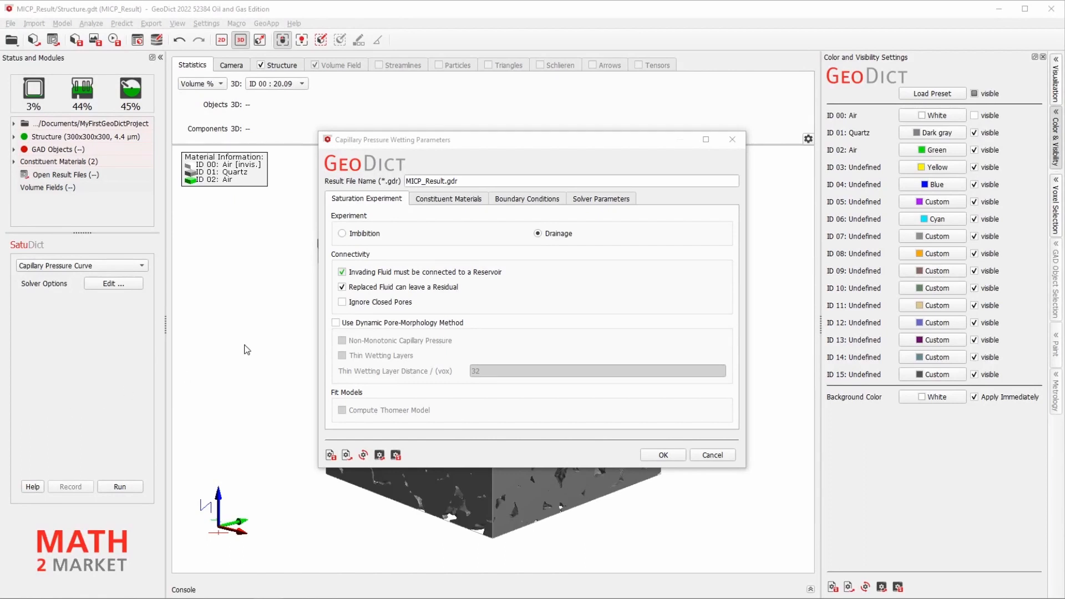
{"action": "left_click_drag", "start_coordinate": [421, 181], "coordinate": [405, 181]}
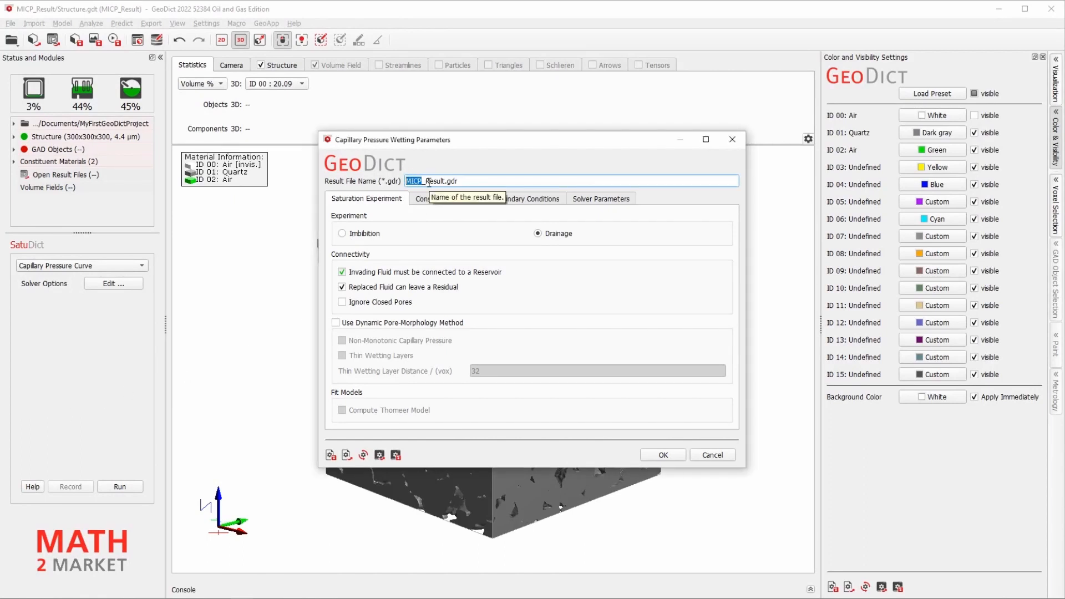
{"action": "type", "text": "Drain"}
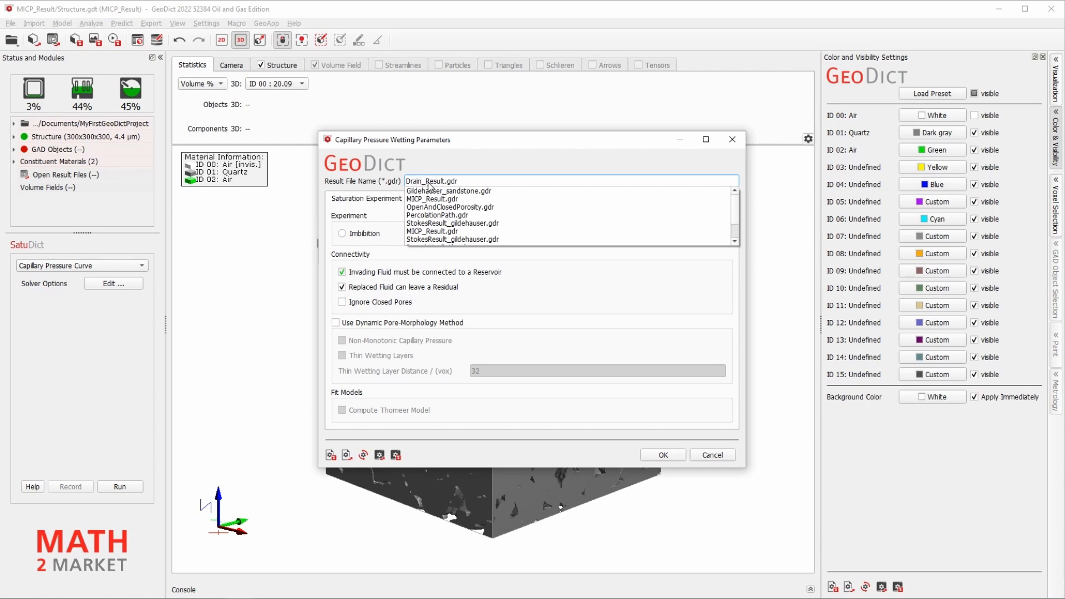
{"action": "type", "text": "age"}
{"action": "left_click", "coordinate": [479, 161]}
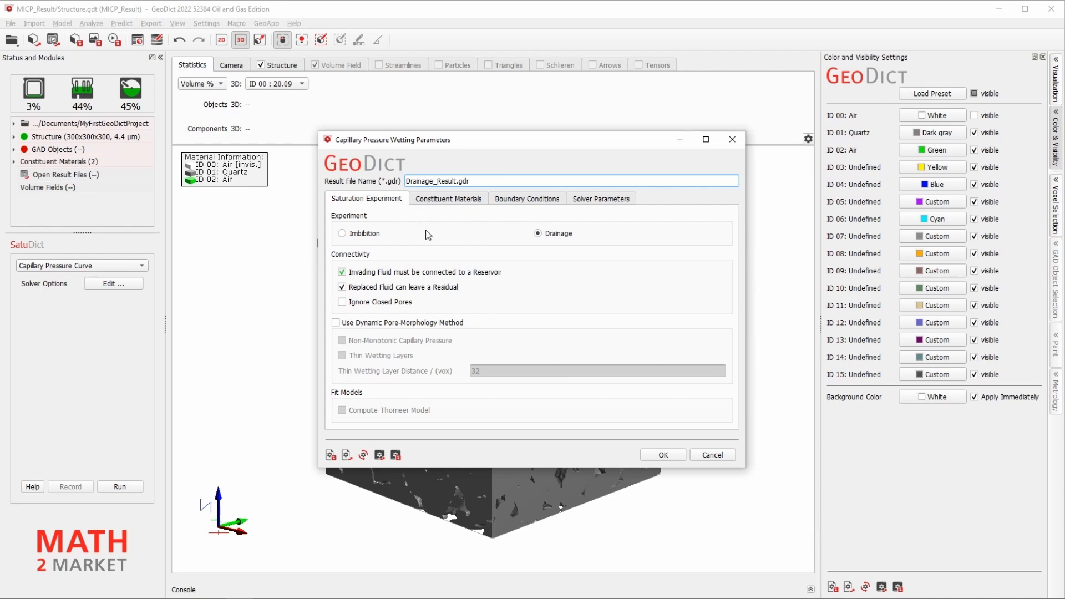
Step: Set the constituent materials' contact angle mode to True Contact Angle and the interfacial tension to 0.03 N/m
{"action": "left_click", "coordinate": [434, 201]}
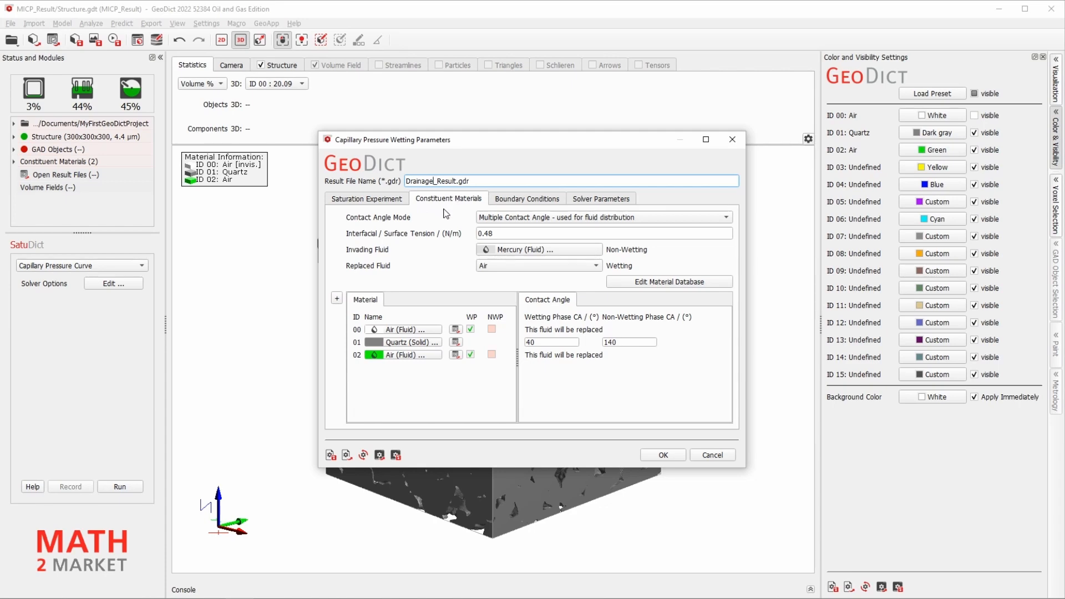
{"action": "left_click", "coordinate": [495, 220]}
{"action": "left_click", "coordinate": [497, 219]}
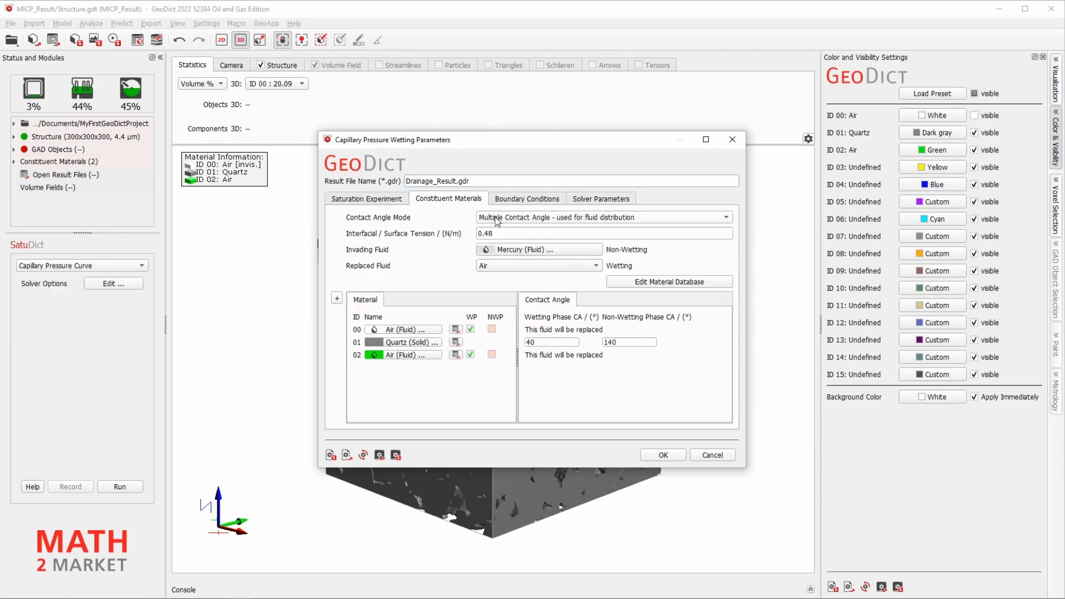
{"action": "left_click", "coordinate": [497, 219]}
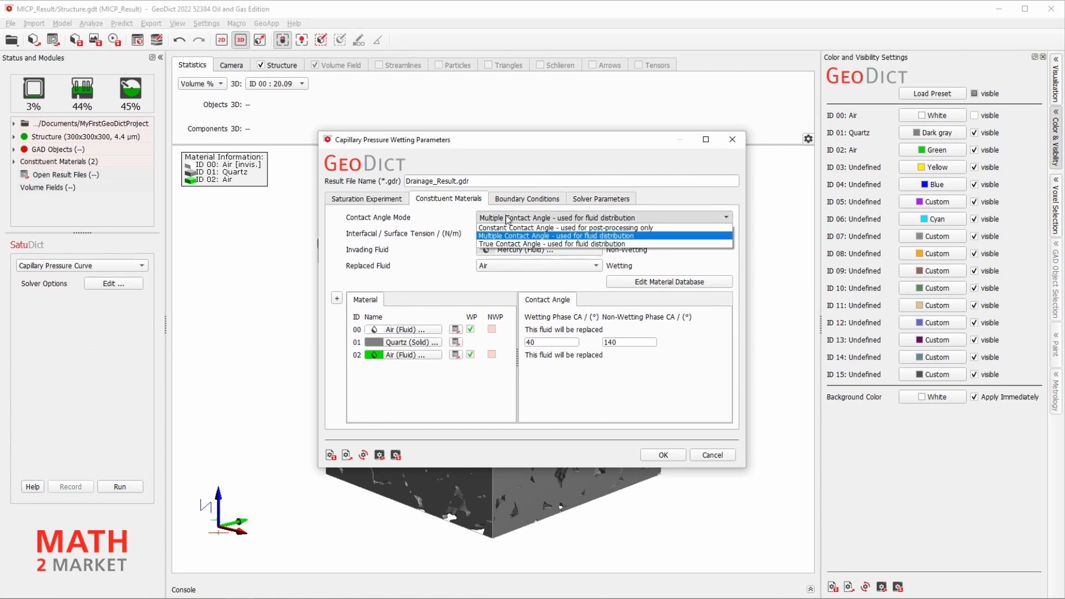
{"action": "left_click", "coordinate": [502, 244]}
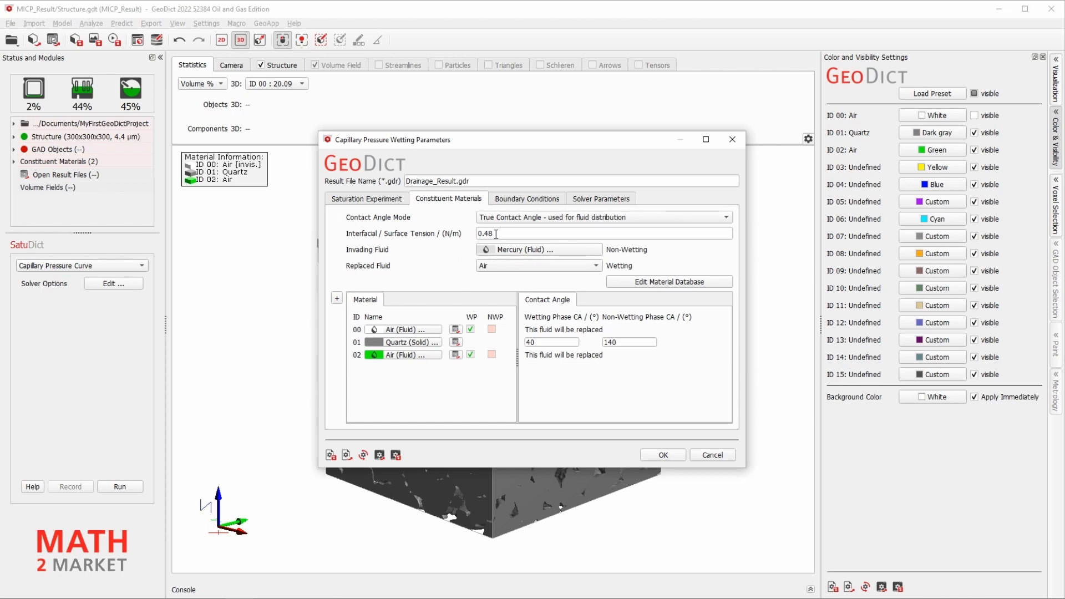
{"action": "left_click_drag", "start_coordinate": [497, 234], "coordinate": [483, 233]}
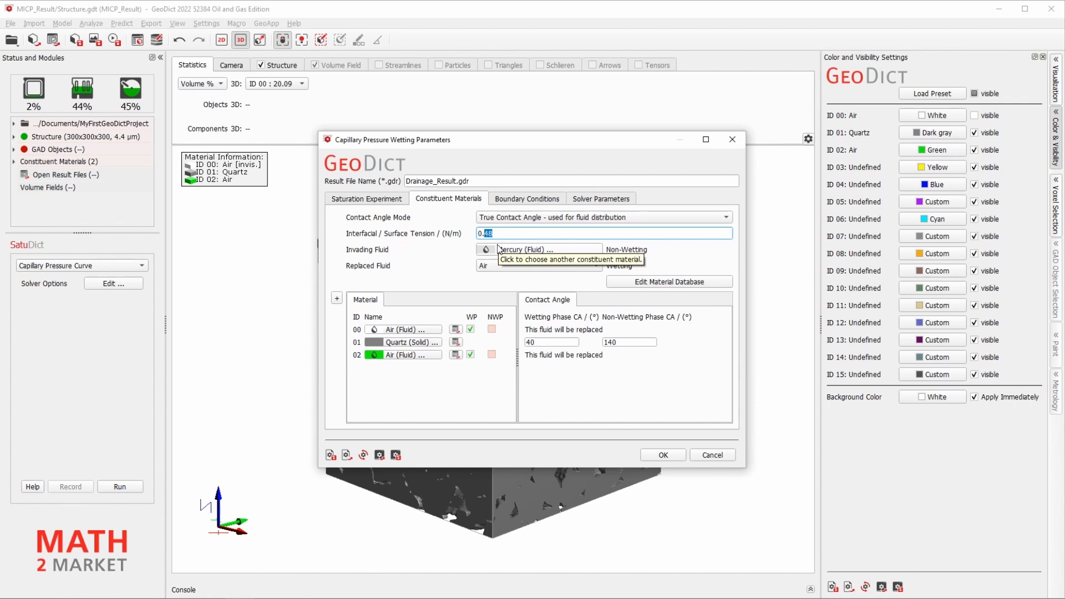
{"action": "type", "text": "03"}
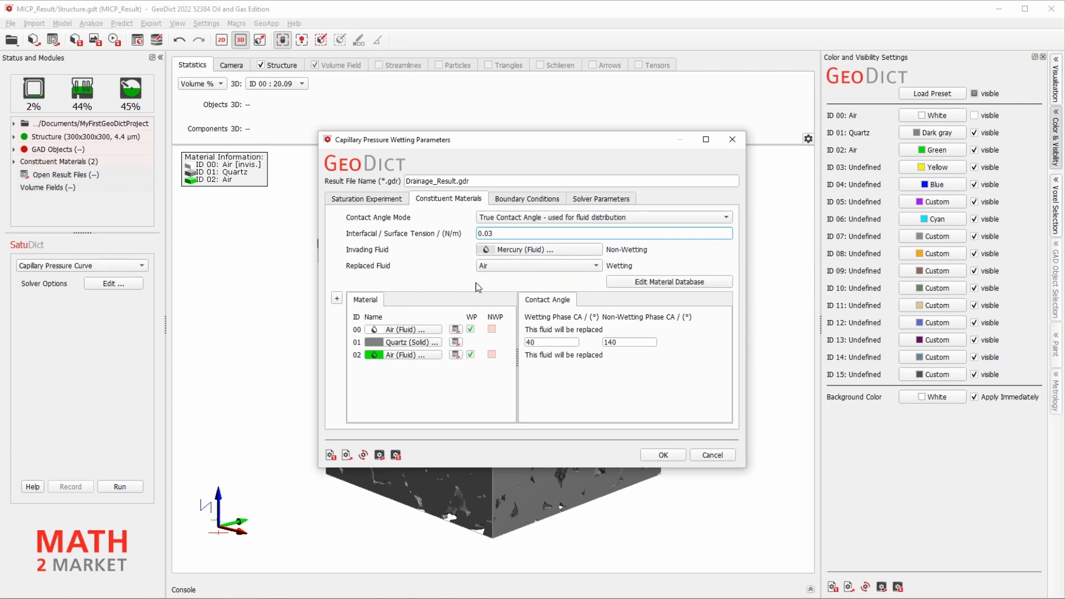
Step: Set the invading fluid of the drainage experiment to Oil
{"action": "left_click", "coordinate": [535, 252]}
{"action": "left_click_drag", "start_coordinate": [567, 155], "coordinate": [551, 139]}
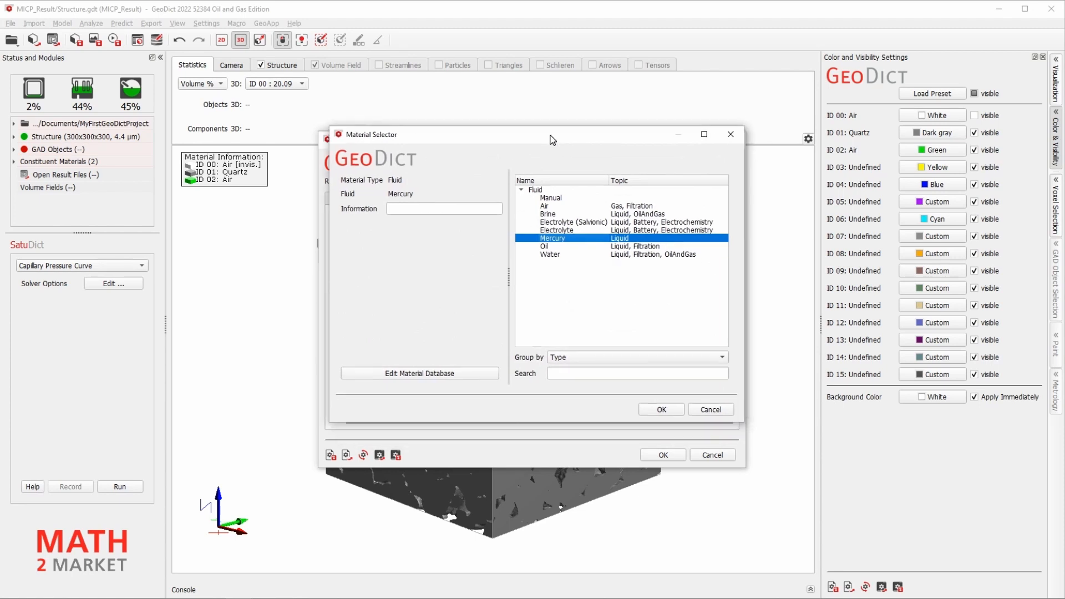
{"action": "left_click", "coordinate": [547, 247]}
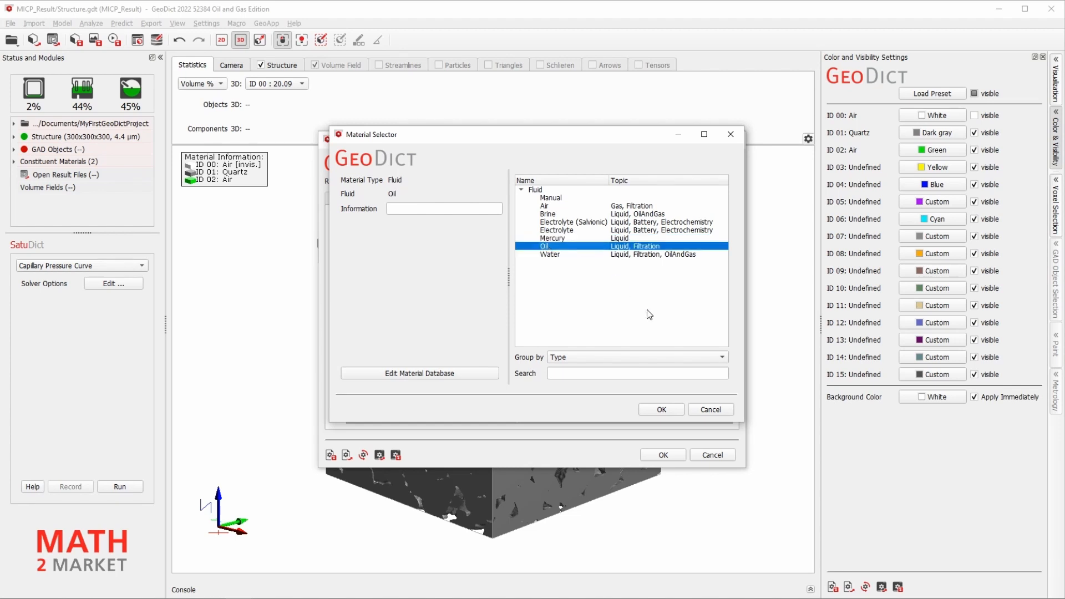
{"action": "left_click", "coordinate": [663, 410]}
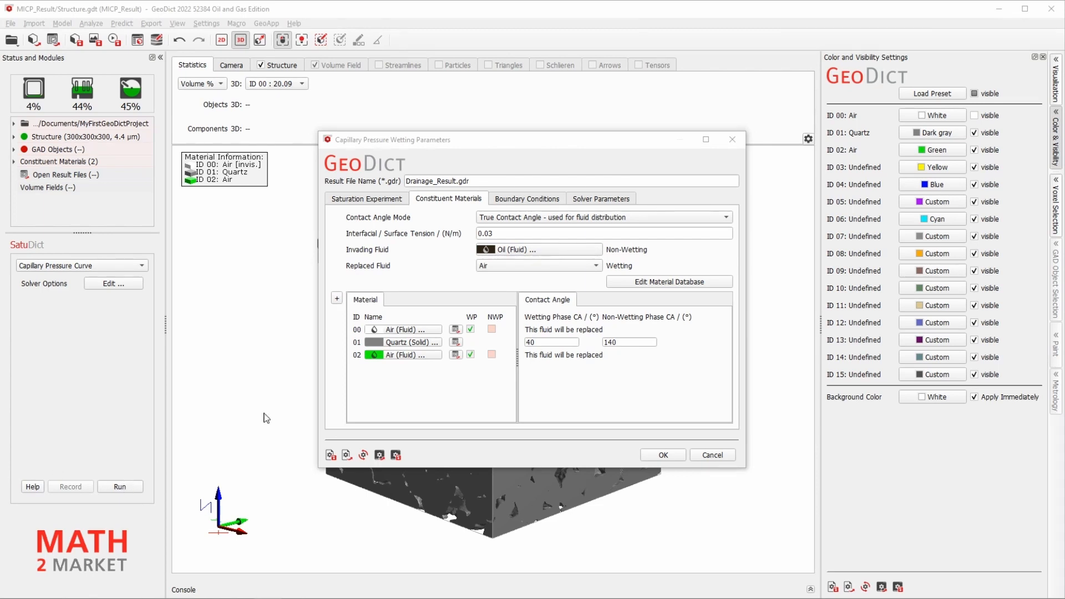
Step: Assign Water as the constituent material of ID 00 and ID 02, making it the replaced fluid
{"action": "left_click", "coordinate": [489, 273]}
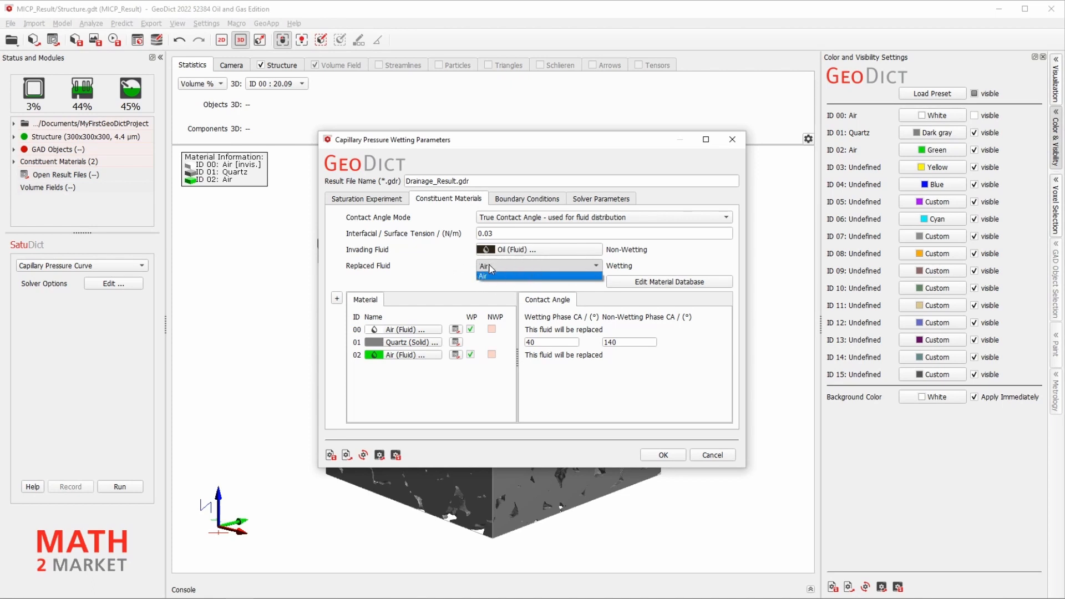
{"action": "left_click", "coordinate": [491, 266]}
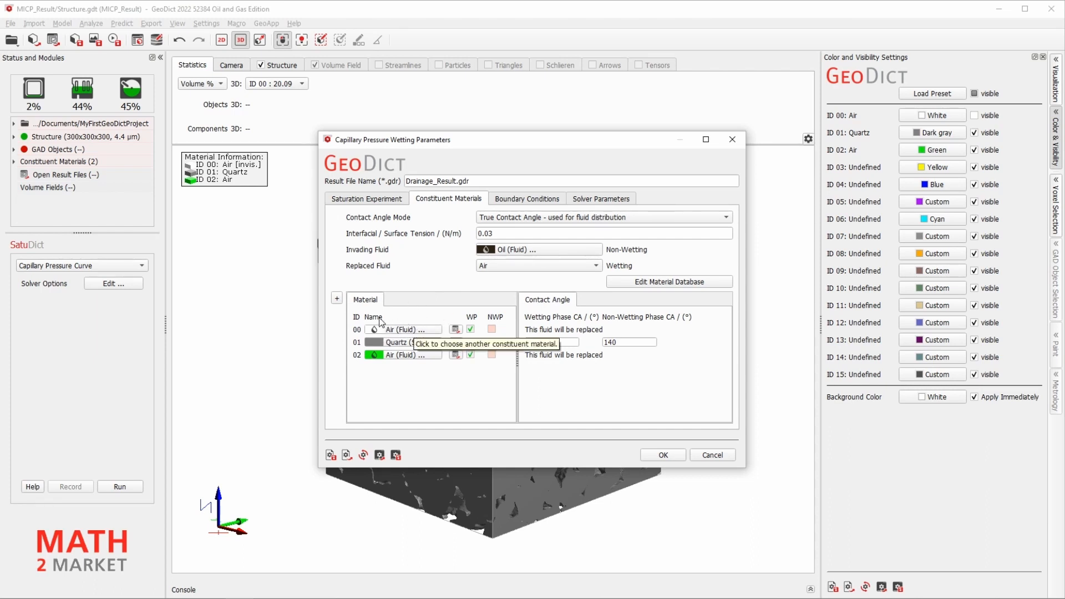
{"action": "left_click", "coordinate": [410, 331]}
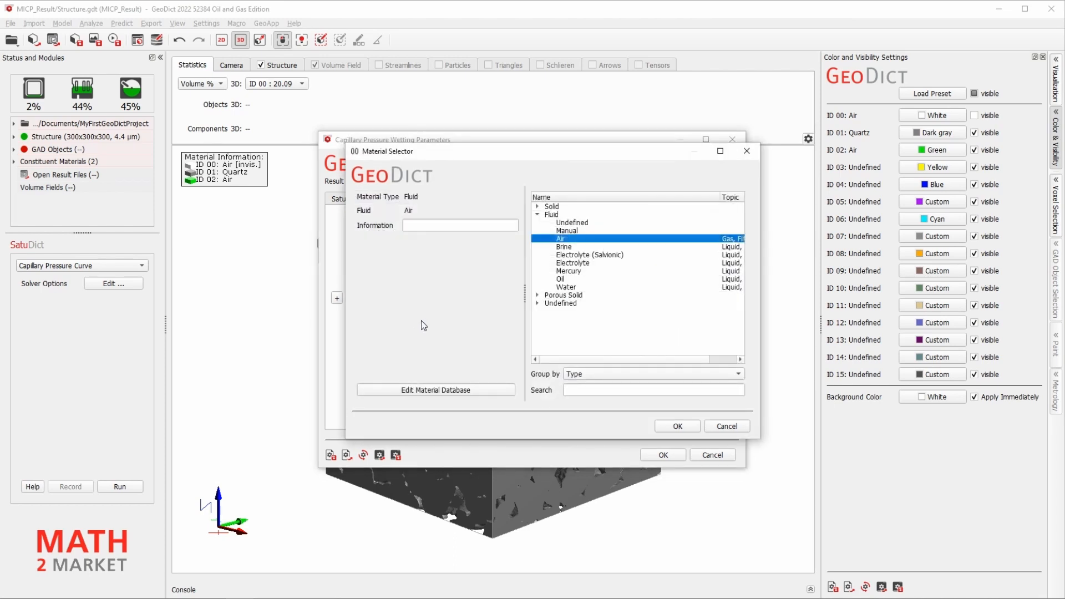
{"action": "left_click", "coordinate": [574, 288]}
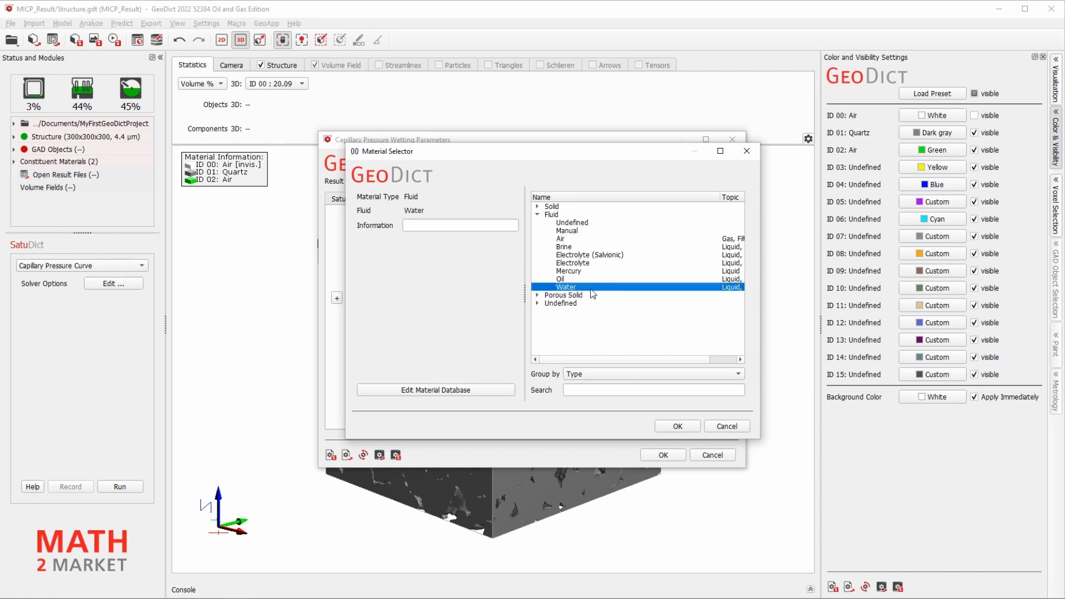
{"action": "left_click", "coordinate": [688, 428]}
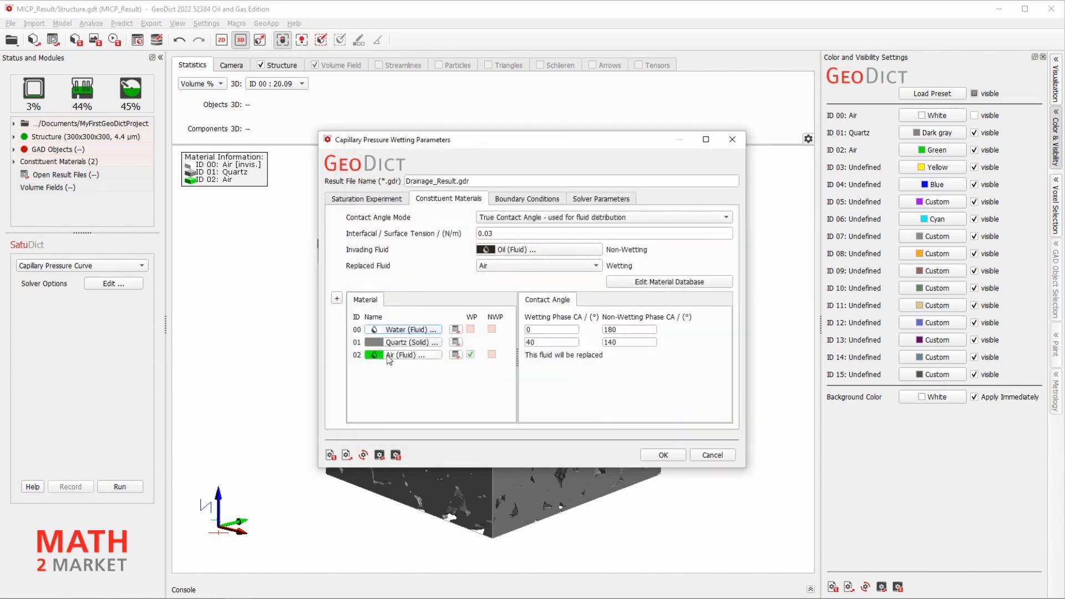
{"action": "left_click", "coordinate": [391, 357]}
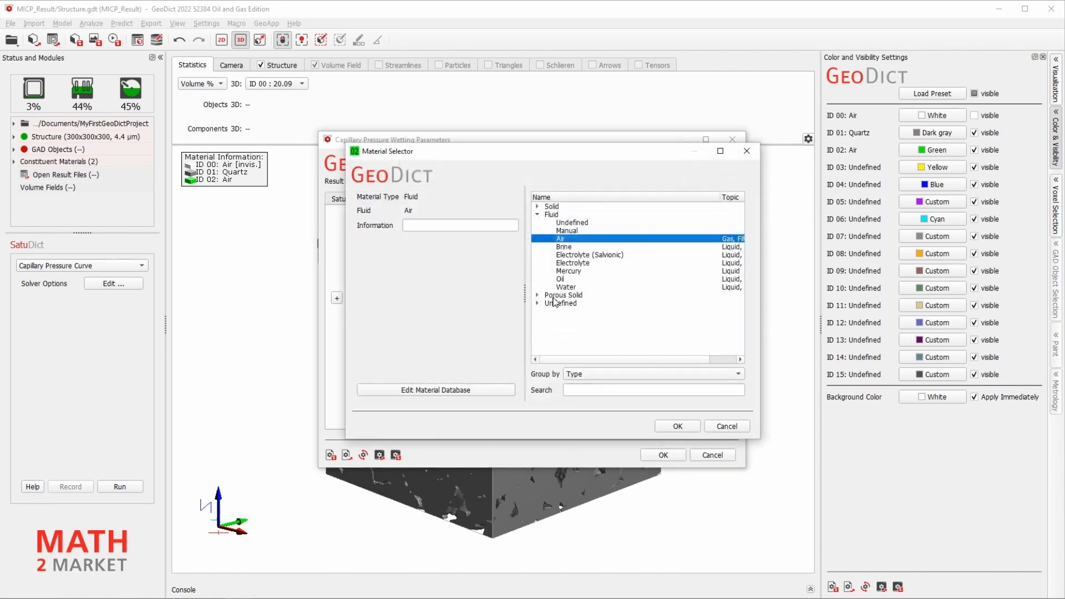
{"action": "left_click", "coordinate": [564, 287]}
{"action": "left_click", "coordinate": [673, 427]}
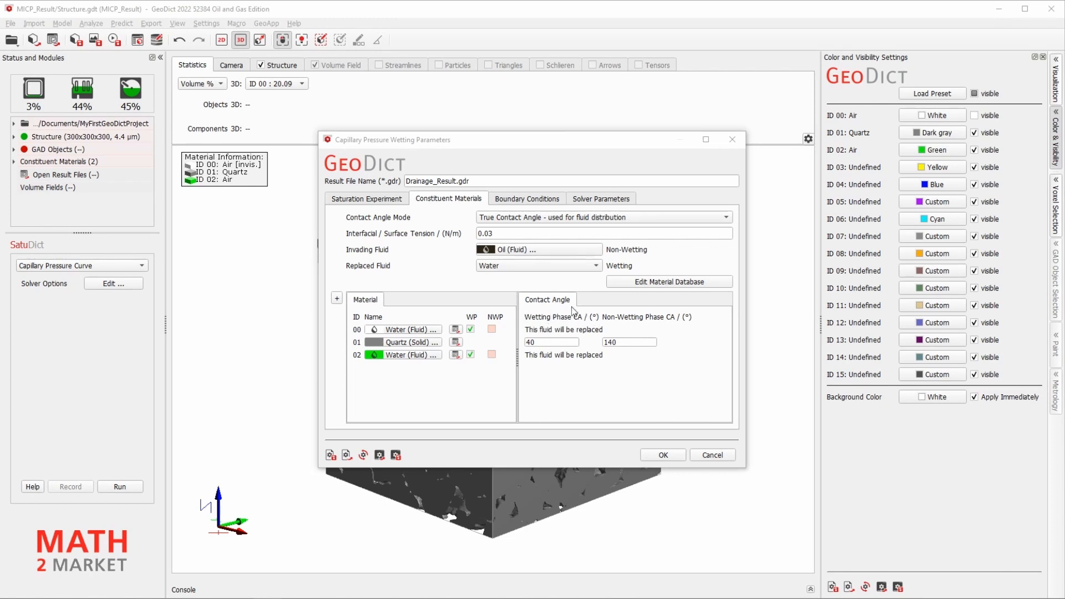
Step: Check the wetting and non-wetting phase contact angles of Quartz (ID 01)
{"action": "double_click", "coordinate": [529, 340]}
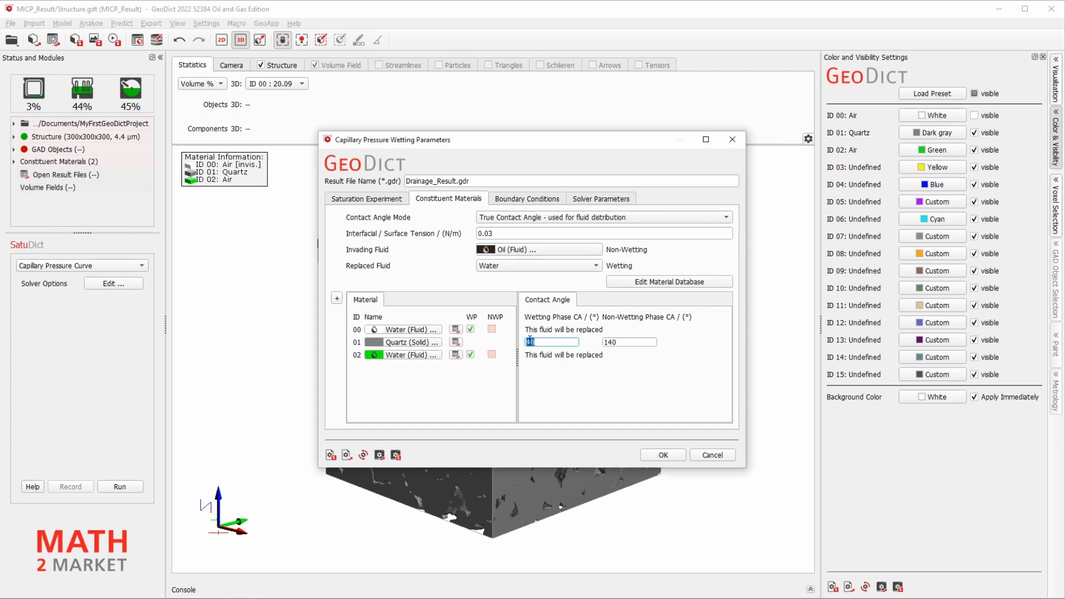
{"action": "left_click", "coordinate": [542, 343]}
{"action": "left_click", "coordinate": [622, 342]}
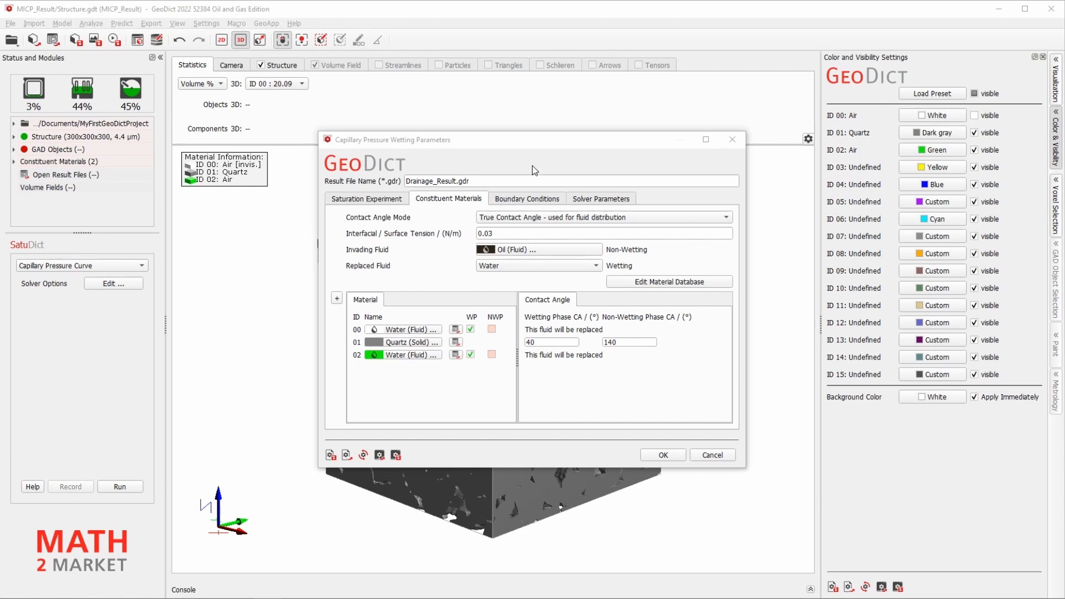
Step: Set the boundary conditions to a wetting phase reservoir at X-, X+, Y-, Y+ and Z-, leaving Z+ as the non-wetting phase reservoir
{"action": "left_click", "coordinate": [535, 199]}
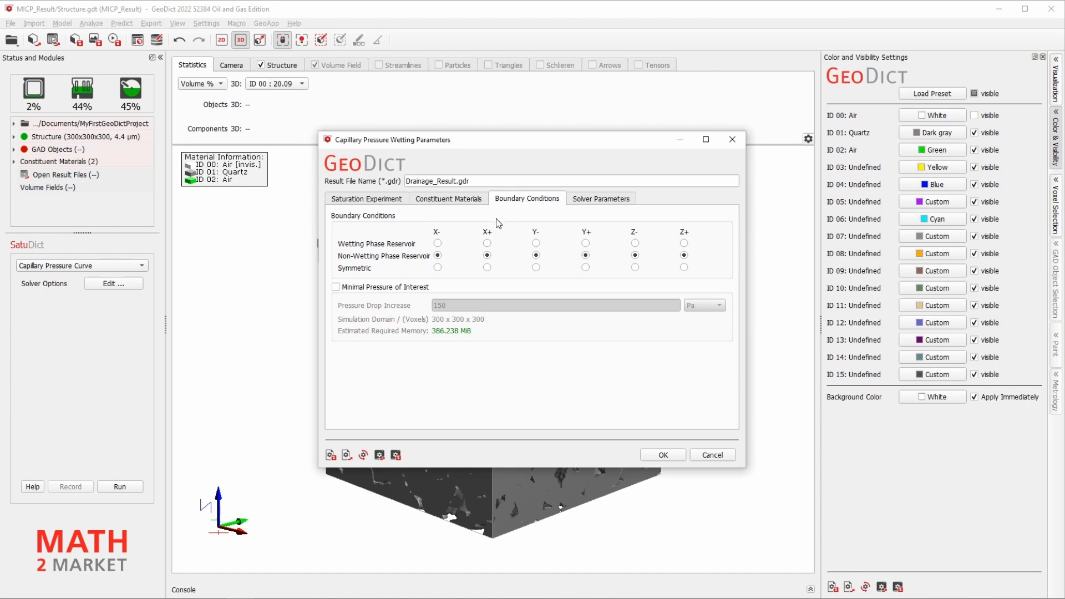
{"action": "left_click", "coordinate": [437, 243]}
{"action": "left_click", "coordinate": [487, 244]}
{"action": "left_click", "coordinate": [585, 243]}
{"action": "left_click", "coordinate": [635, 243]}
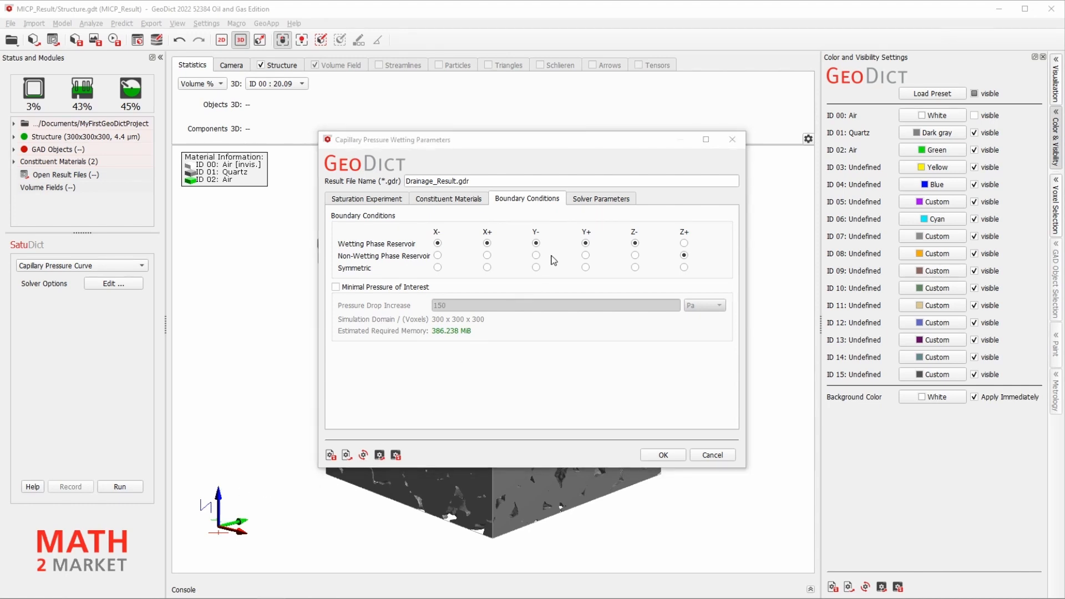
Step: Keep the solver on Write All .gdt with the Face, Edge or Vertex neighborhood mode, and accept the solver options
{"action": "left_click", "coordinate": [604, 203]}
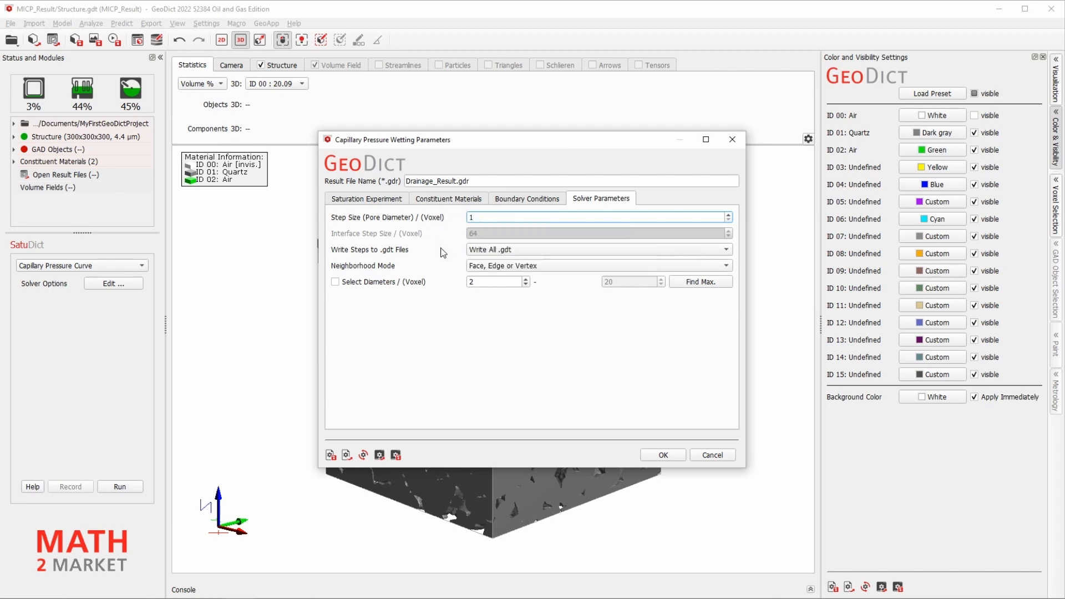
{"action": "left_click", "coordinate": [500, 254]}
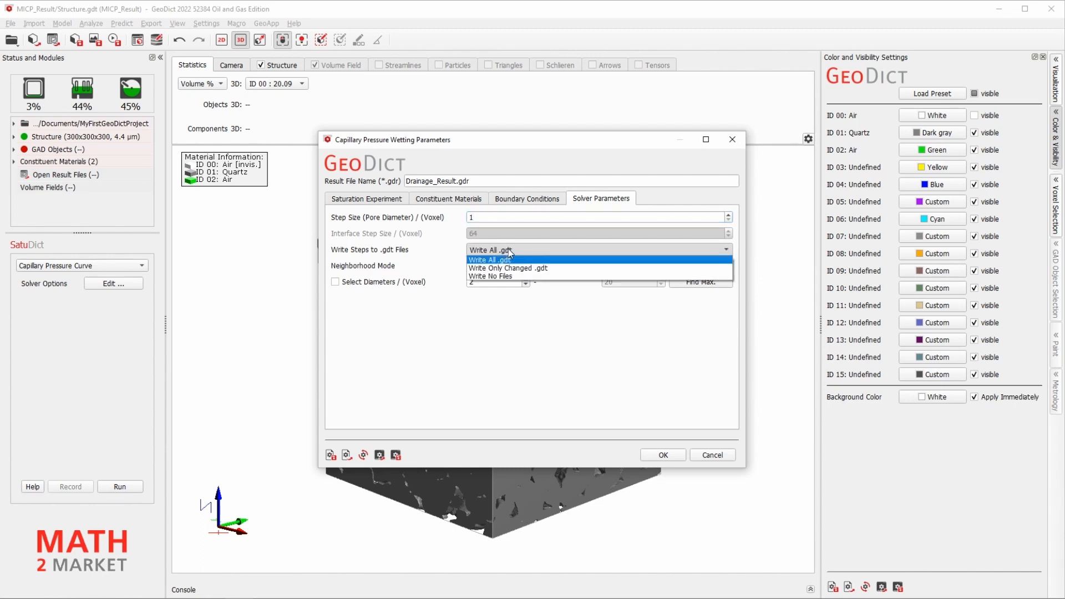
{"action": "left_click", "coordinate": [509, 251]}
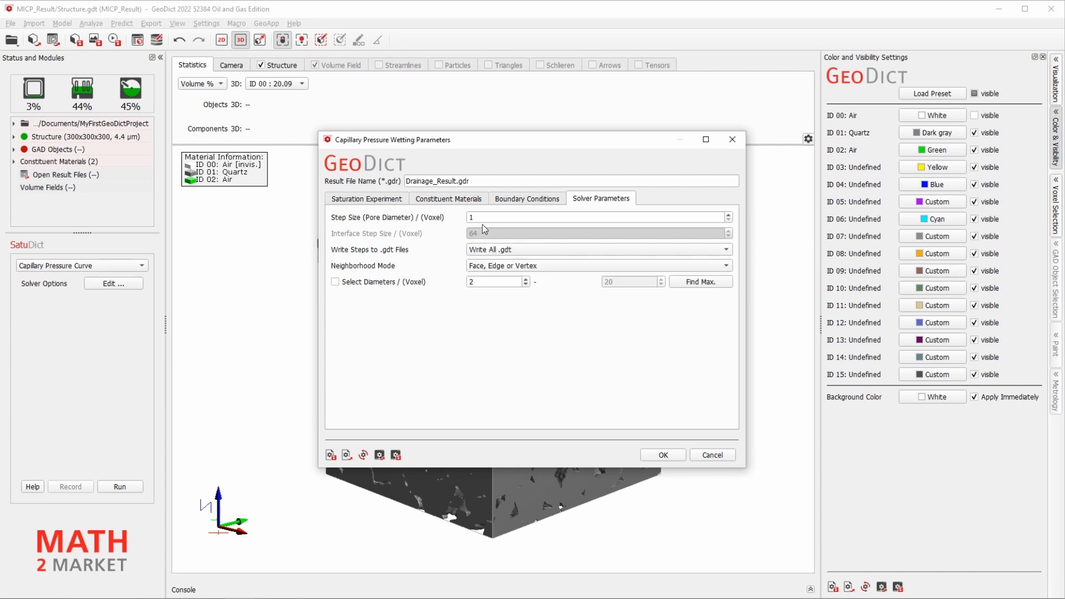
{"action": "left_click", "coordinate": [490, 268]}
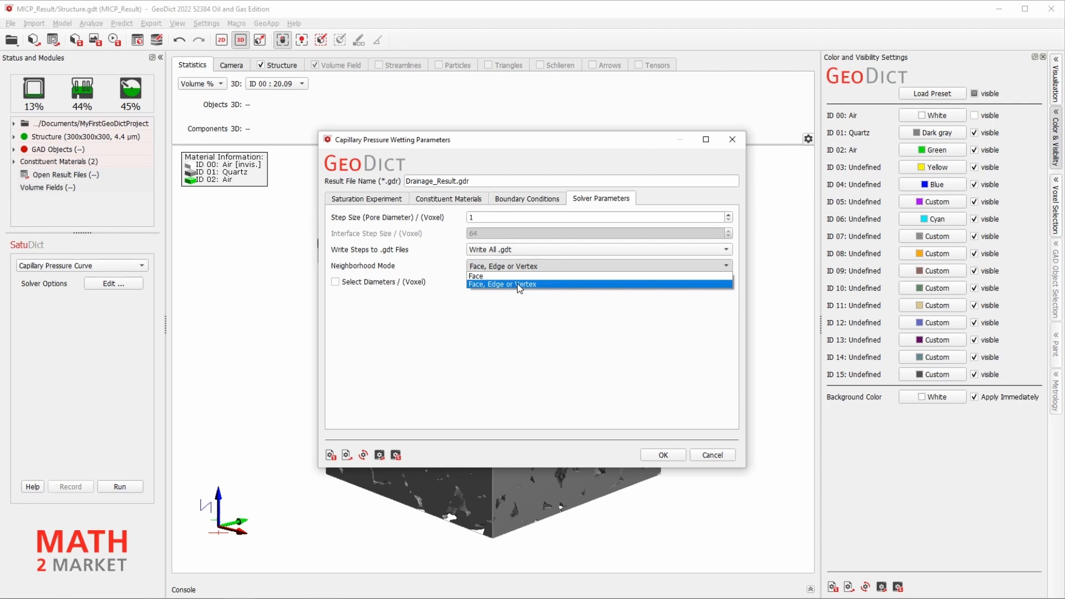
{"action": "left_click", "coordinate": [519, 285]}
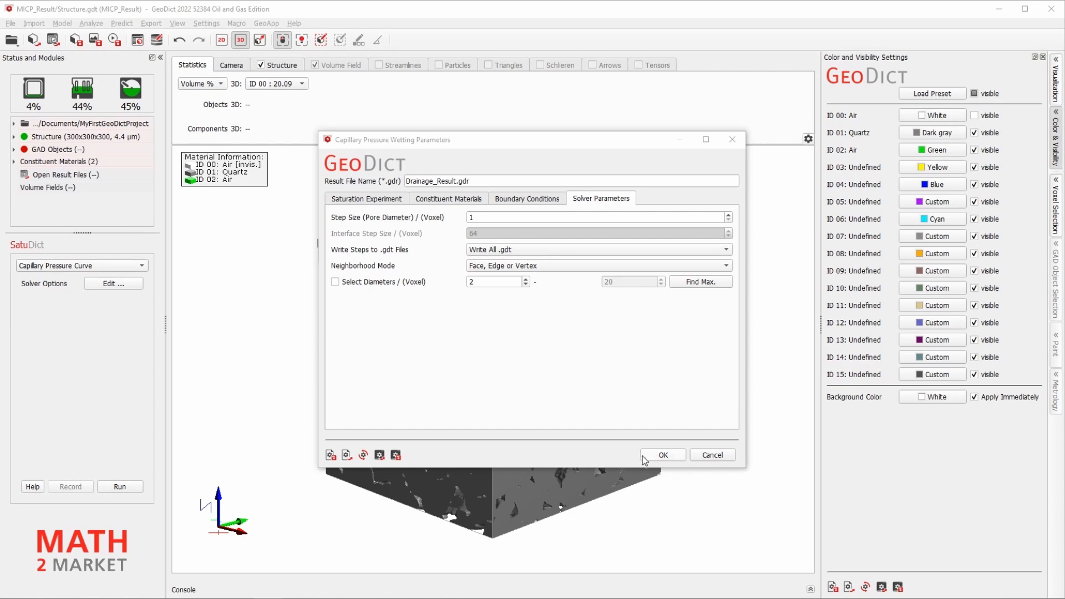
{"action": "left_click", "coordinate": [660, 456]}
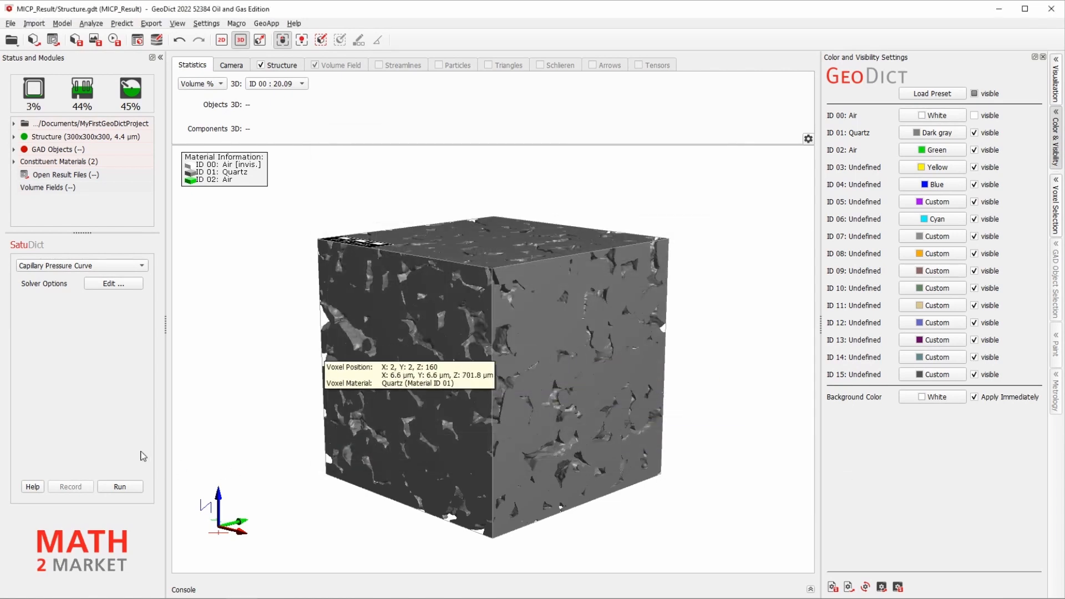
Step: Run the capillary pressure drainage simulation, dismissing the licensing message
{"action": "left_click", "coordinate": [114, 488]}
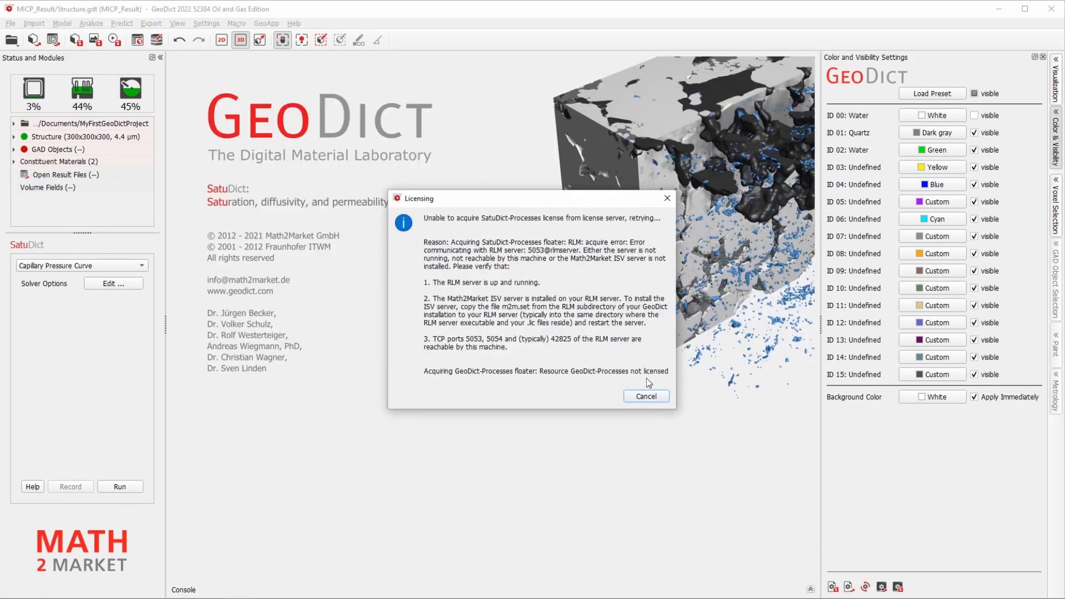
{"action": "left_click", "coordinate": [647, 396]}
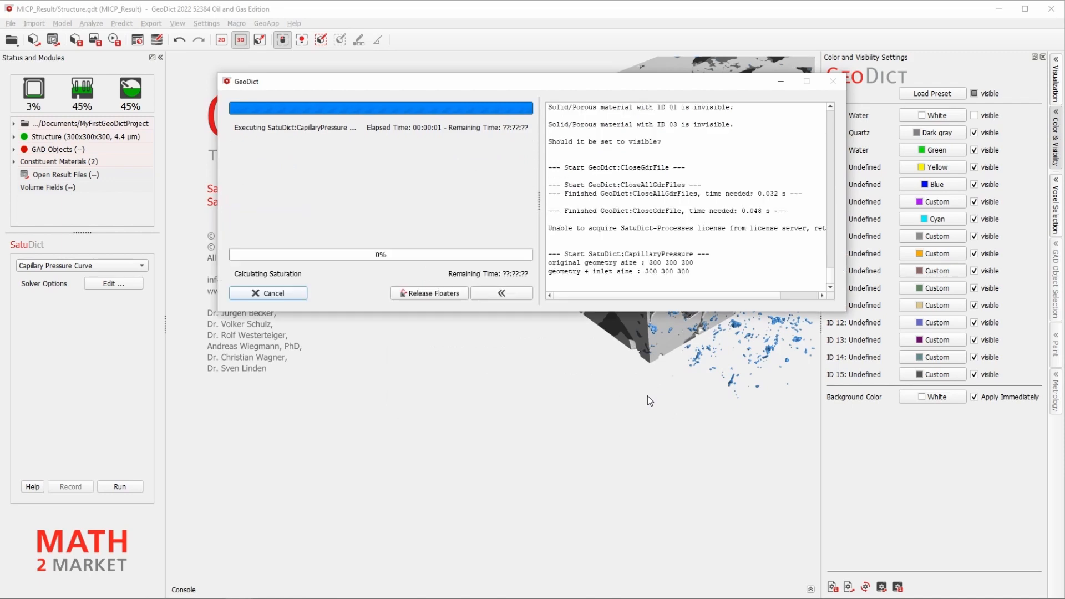
{"action": "left_click_drag", "start_coordinate": [460, 85], "coordinate": [463, 128]}
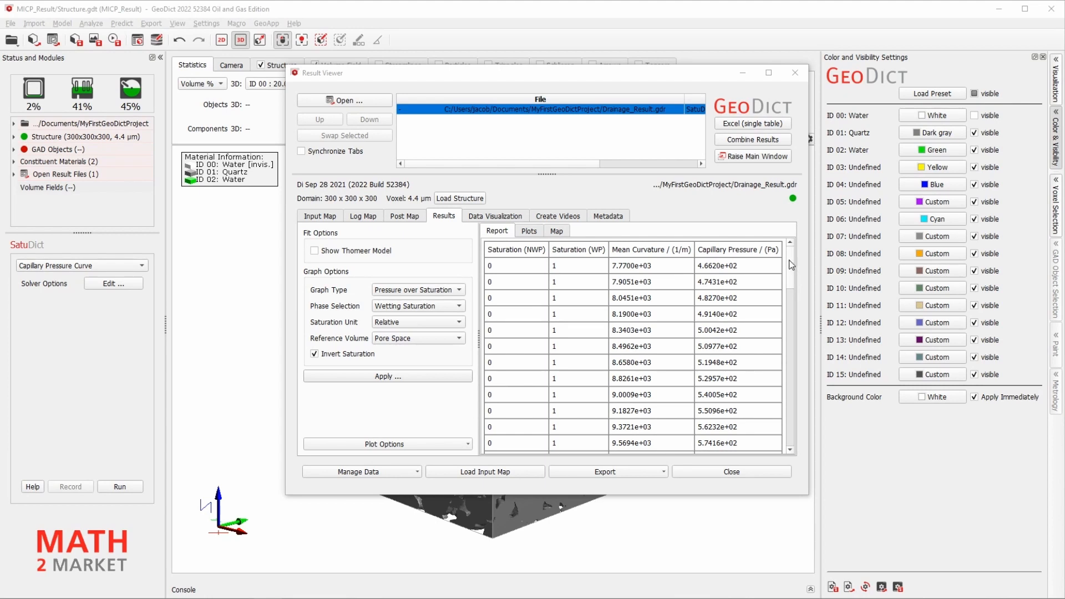
Step: Examine the drainage report's wetting and non-wetting saturations and capillary pressures from the first to the last table row
{"action": "double_click", "coordinate": [560, 266]}
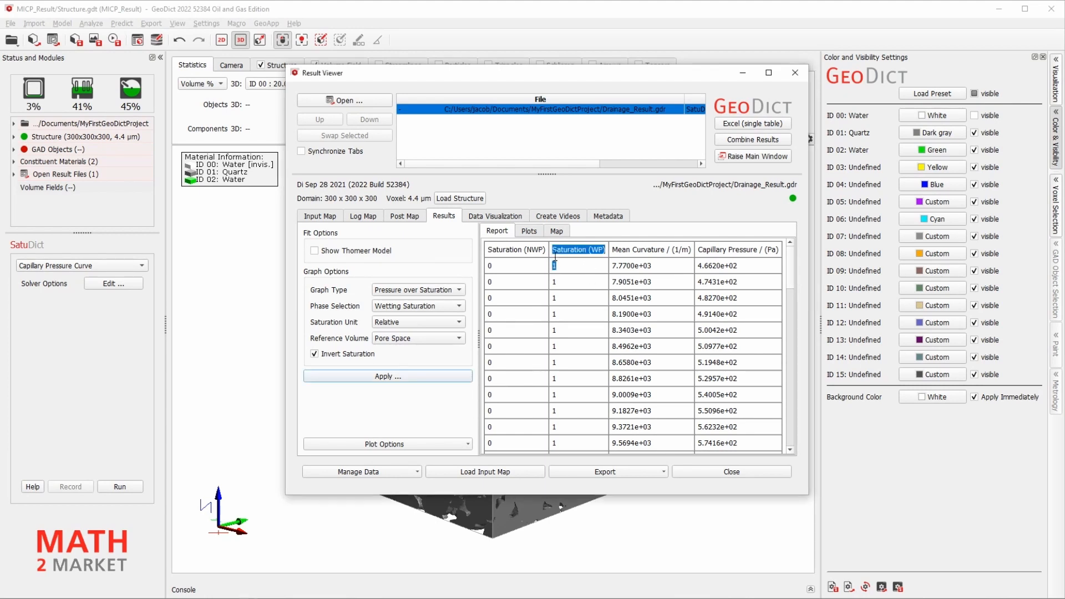
{"action": "double_click", "coordinate": [515, 268]}
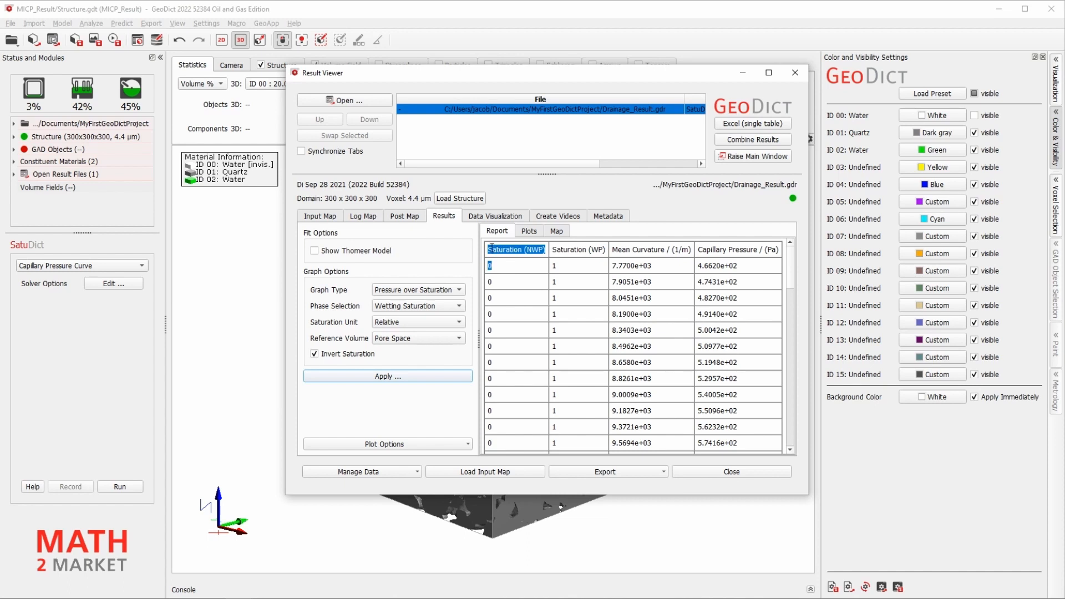
{"action": "double_click", "coordinate": [701, 266]}
{"action": "left_click_drag", "start_coordinate": [697, 266], "coordinate": [796, 377]}
{"action": "left_click_drag", "start_coordinate": [487, 318], "coordinate": [721, 319]}
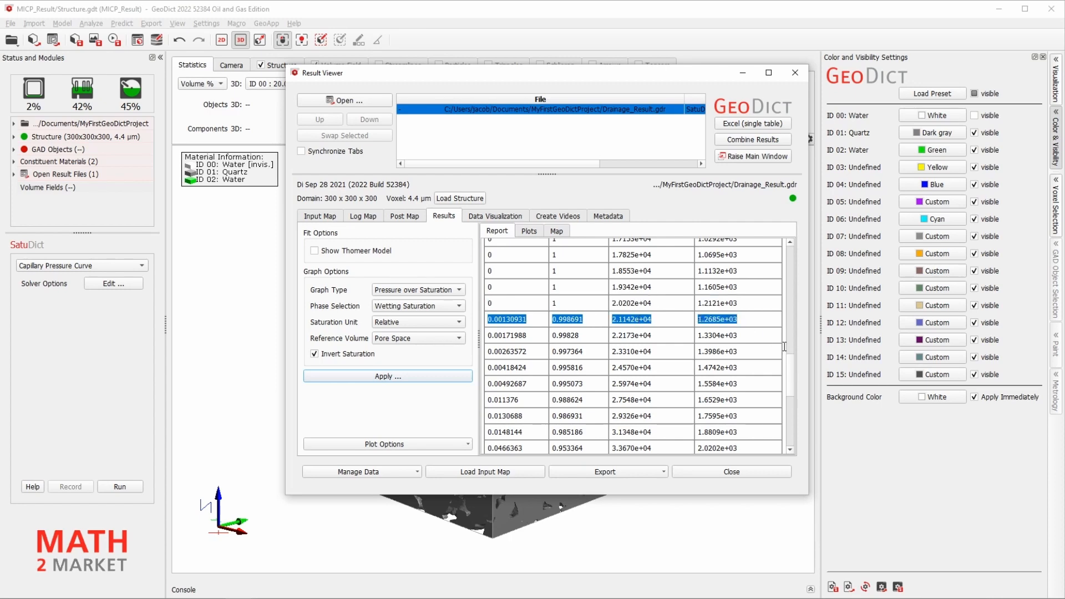
{"action": "left_click_drag", "start_coordinate": [795, 366], "coordinate": [800, 427]}
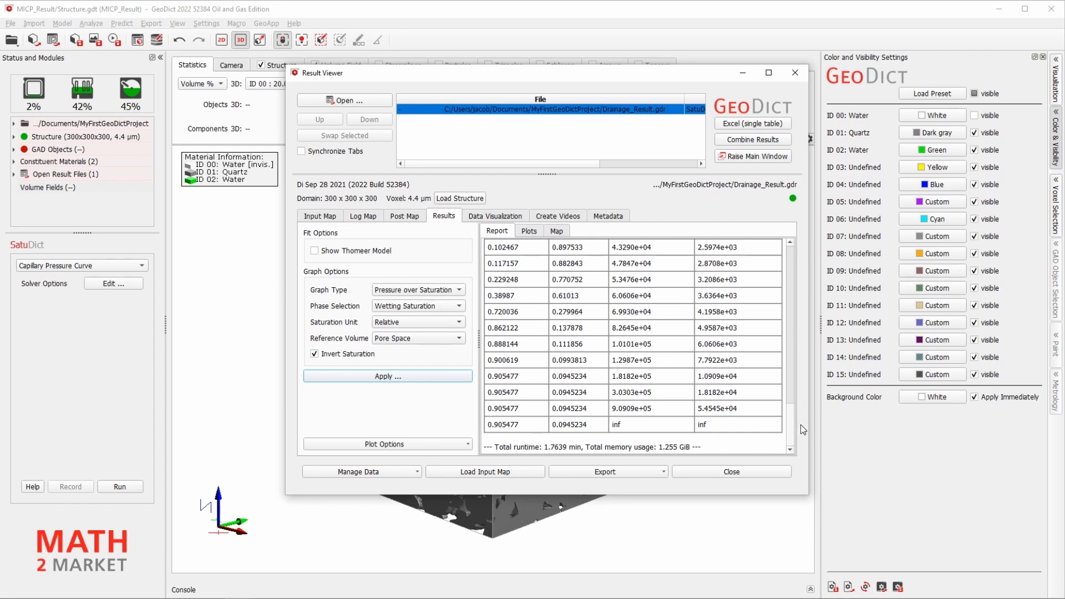
{"action": "left_click_drag", "start_coordinate": [798, 414], "coordinate": [794, 249]}
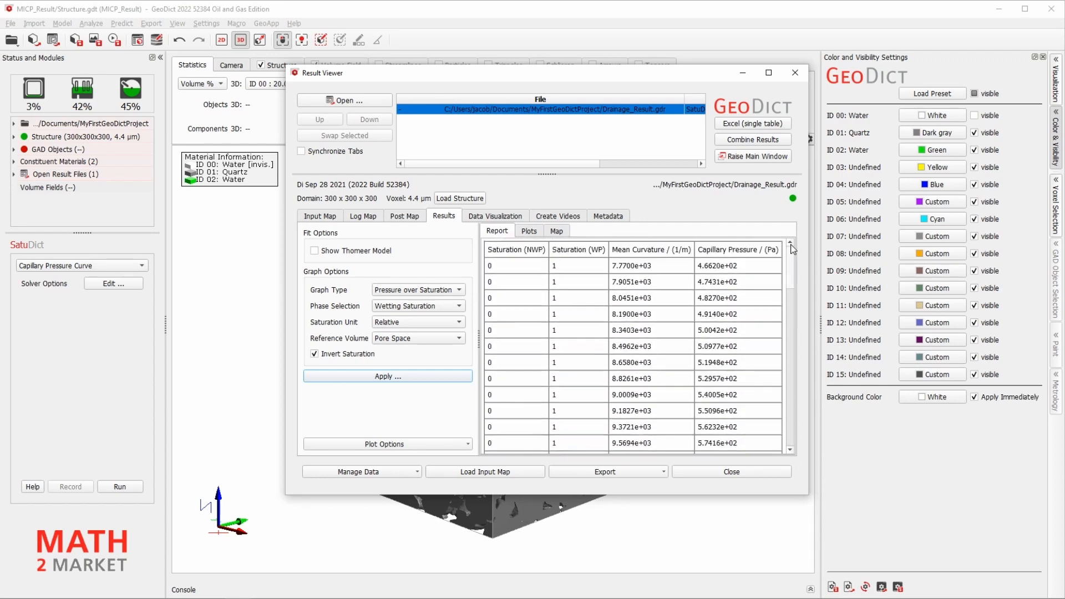
Step: Plot the drainage pressure-saturation curve over Non-Wetting Saturation instead of the wetting phase
{"action": "left_click", "coordinate": [530, 232]}
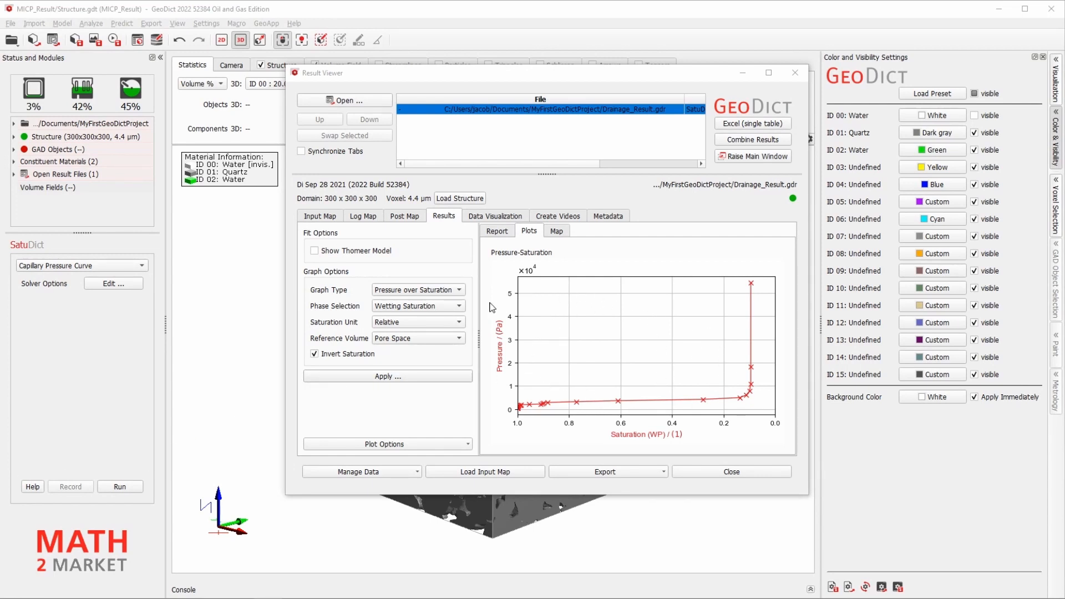
{"action": "left_click", "coordinate": [390, 308]}
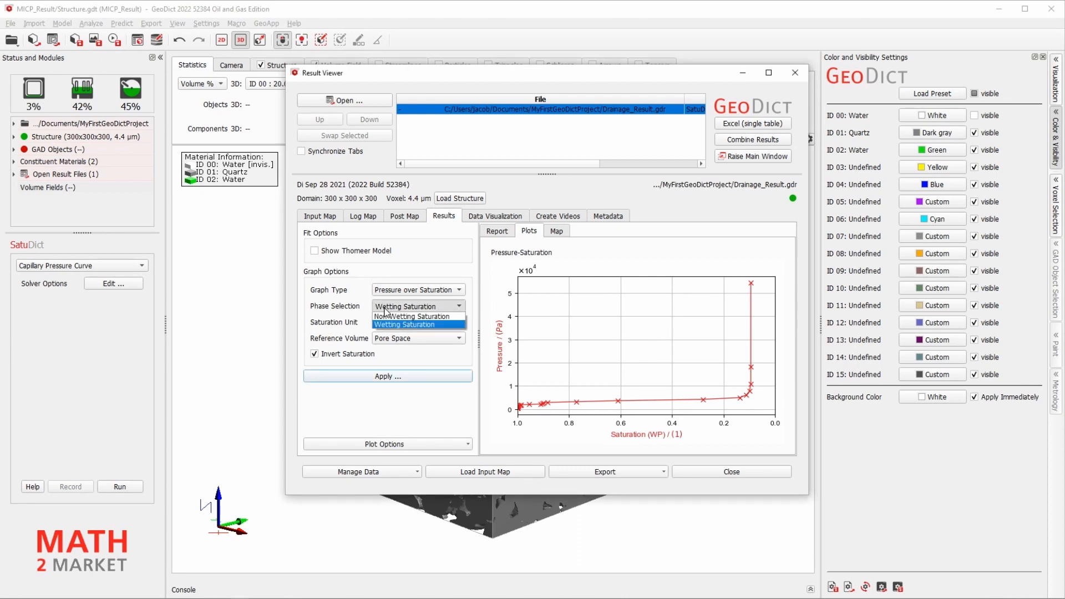
{"action": "left_click", "coordinate": [412, 317]}
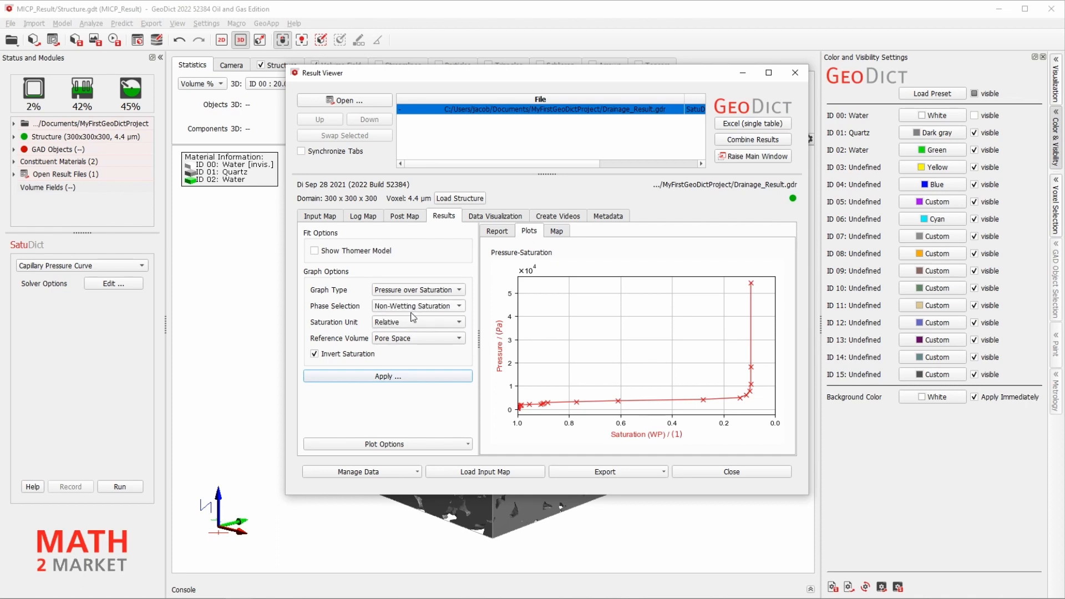
{"action": "left_click", "coordinate": [391, 376]}
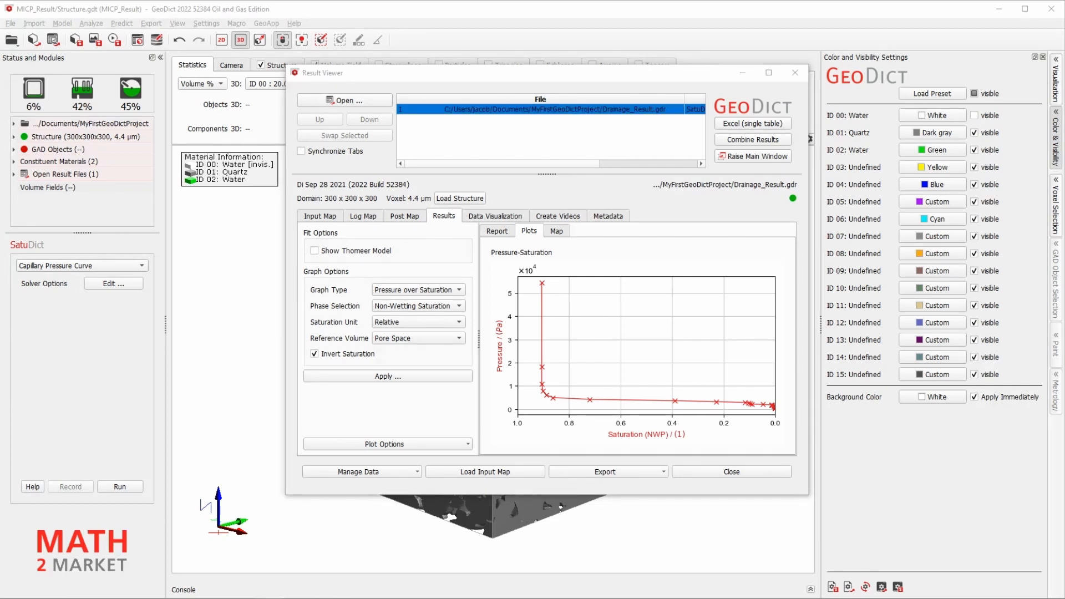
Step: Look at the CapillaryPressureAnimation video macro for the drainage result, and open the result's data visualization options
{"action": "left_click", "coordinate": [548, 216]}
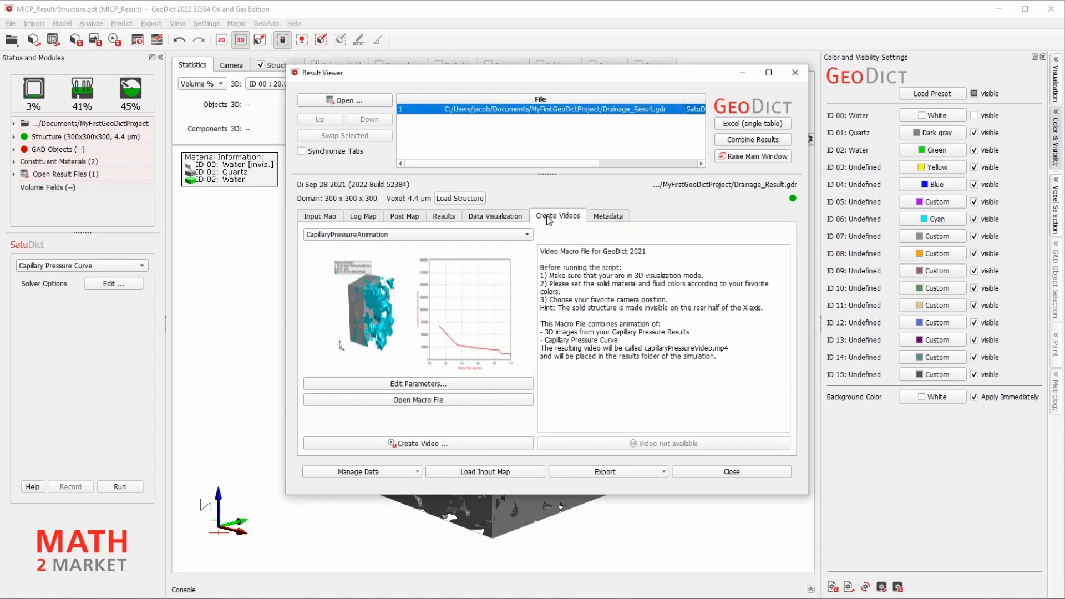
{"action": "left_click", "coordinate": [510, 234]}
{"action": "left_click", "coordinate": [510, 234]}
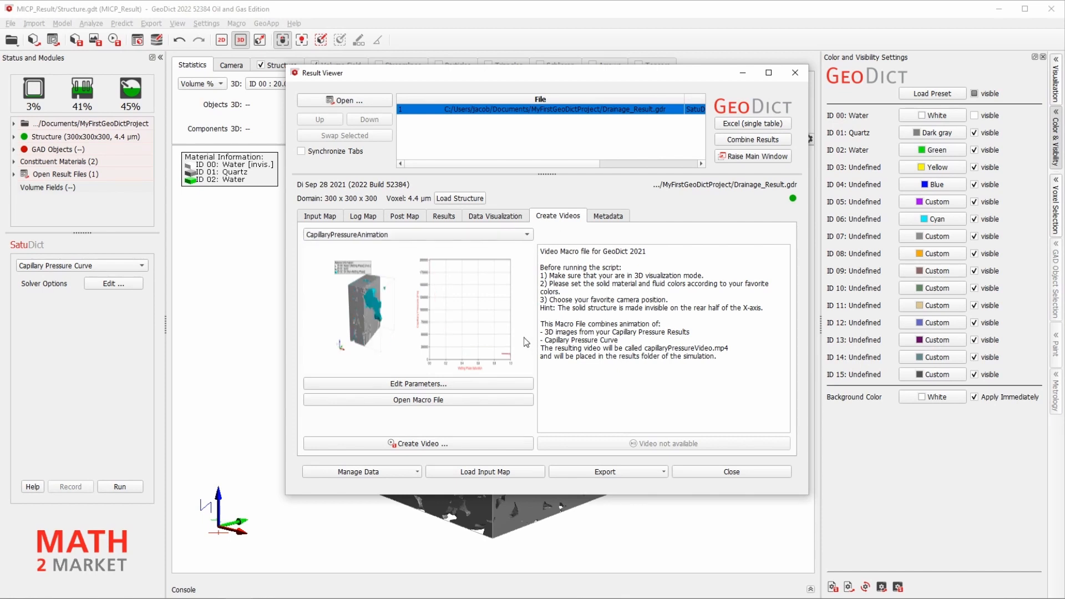
{"action": "left_click", "coordinate": [495, 218]}
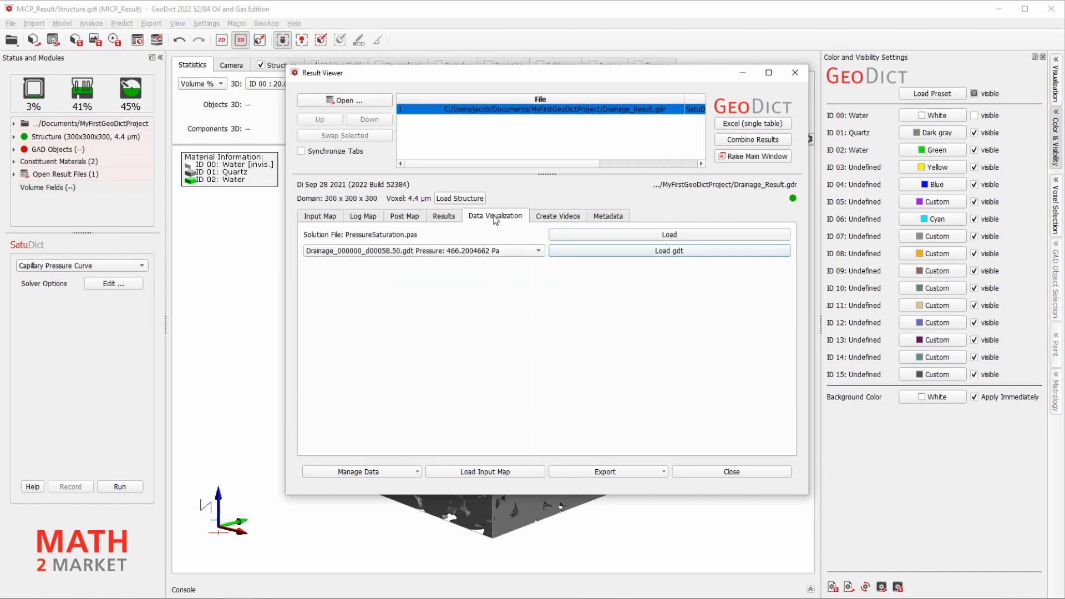
Step: Look through the saved drainage structure files and their pressures available for loading
{"action": "left_click", "coordinate": [511, 251]}
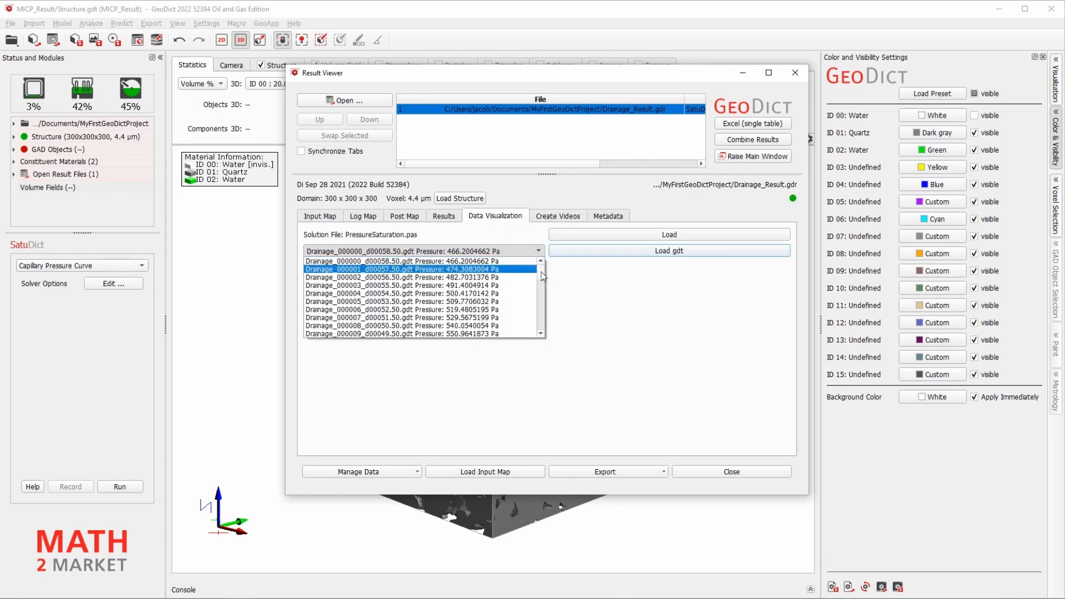
{"action": "left_click_drag", "start_coordinate": [541, 272], "coordinate": [543, 301]}
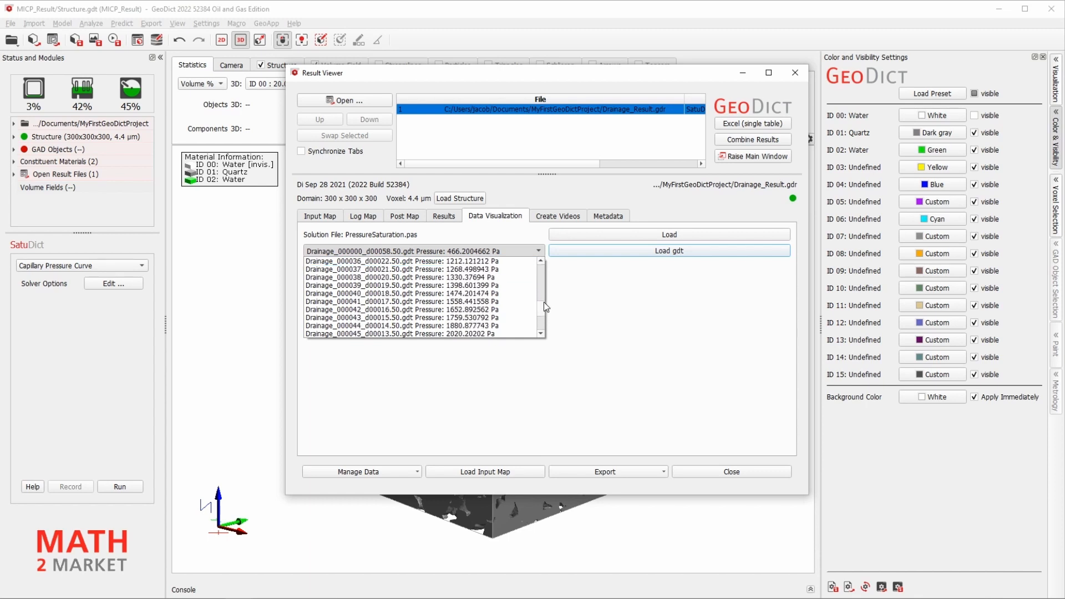
{"action": "left_click", "coordinate": [514, 249]}
Step: Plot the drainage pressure curve with Absolute saturation unit and Total Sample Volume as reference volume, and close the result
{"action": "left_click", "coordinate": [445, 216]}
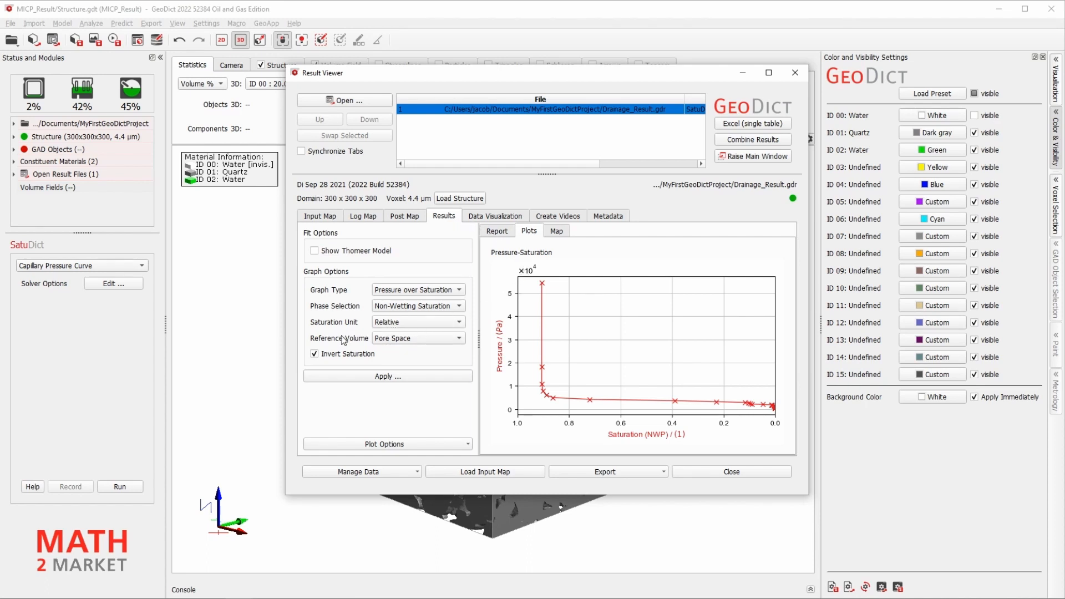
{"action": "left_click", "coordinate": [394, 323]}
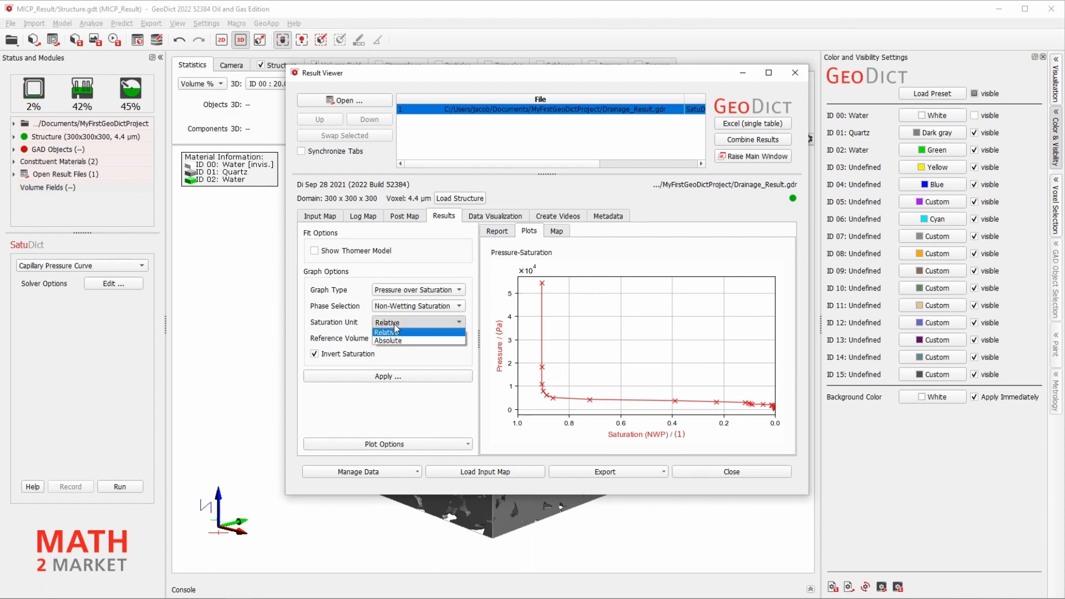
{"action": "left_click", "coordinate": [399, 340]}
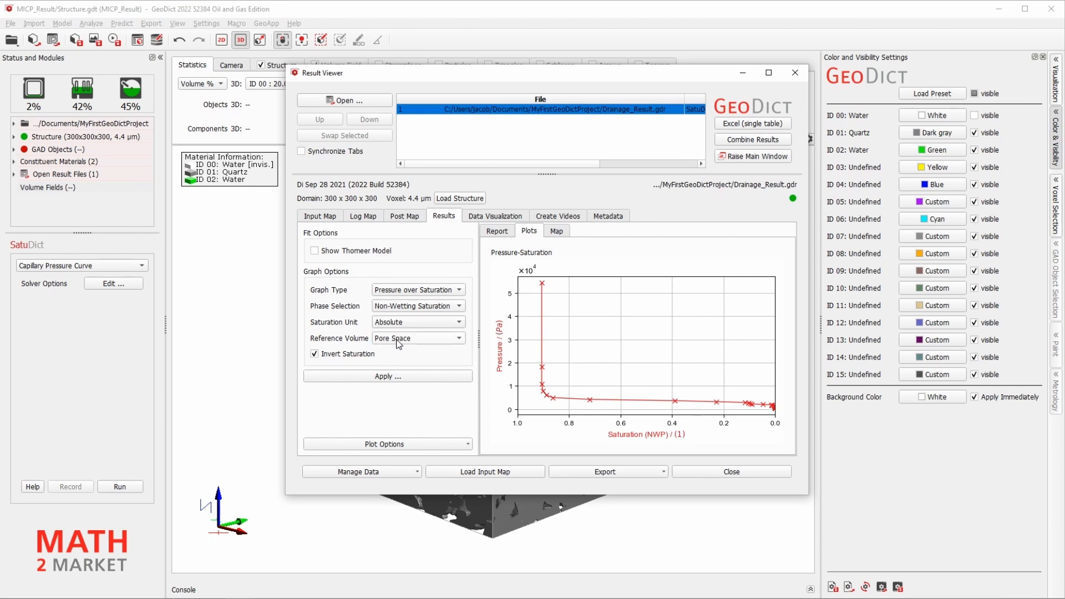
{"action": "left_click", "coordinate": [398, 377]}
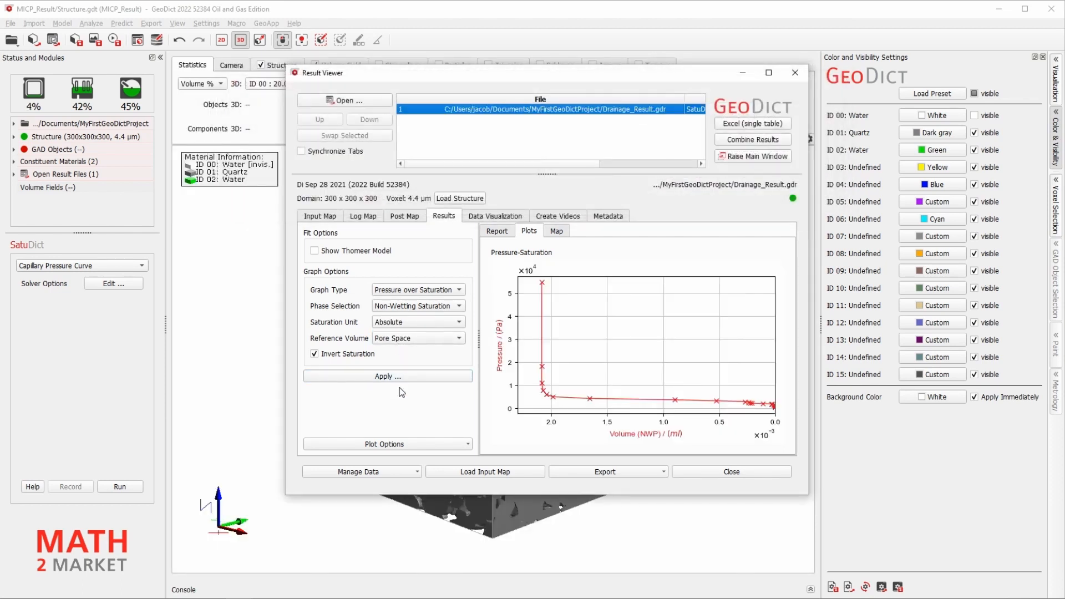
{"action": "left_click", "coordinate": [403, 339]}
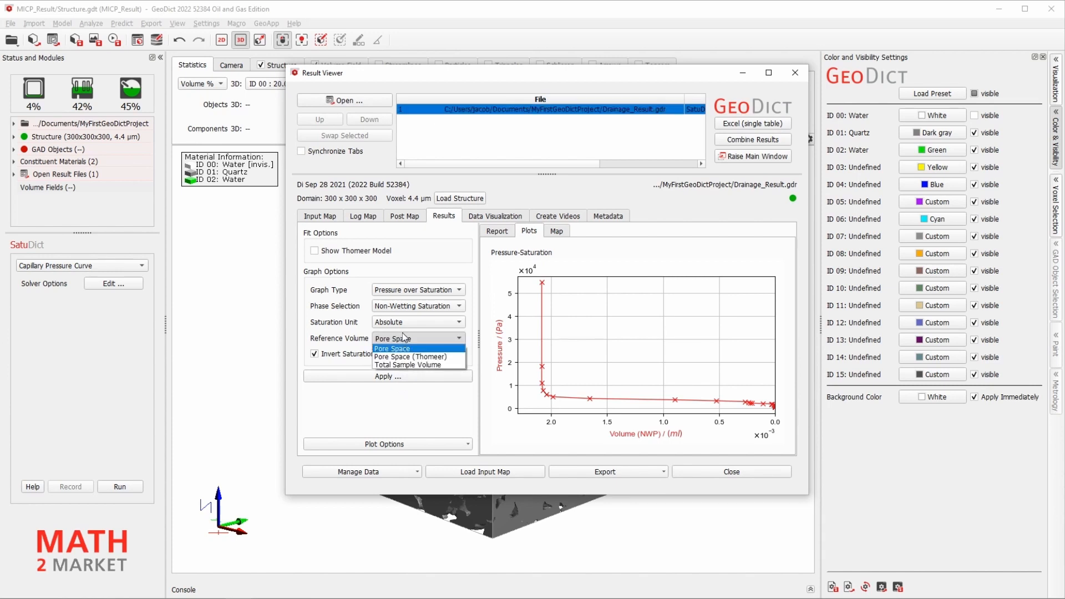
{"action": "left_click", "coordinate": [399, 365]}
{"action": "left_click", "coordinate": [398, 376]}
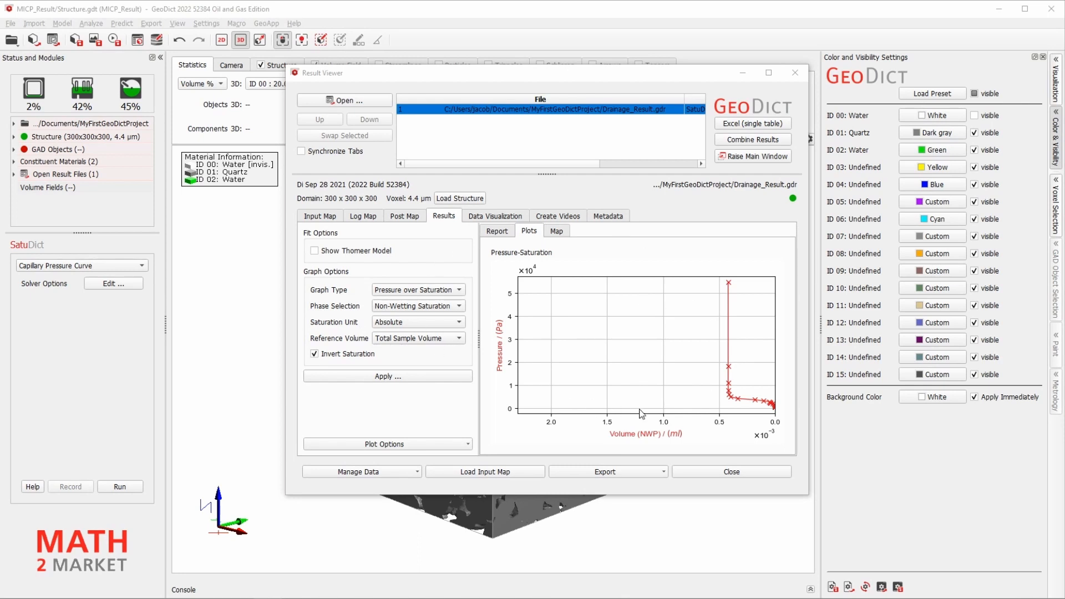
{"action": "left_click", "coordinate": [710, 472]}
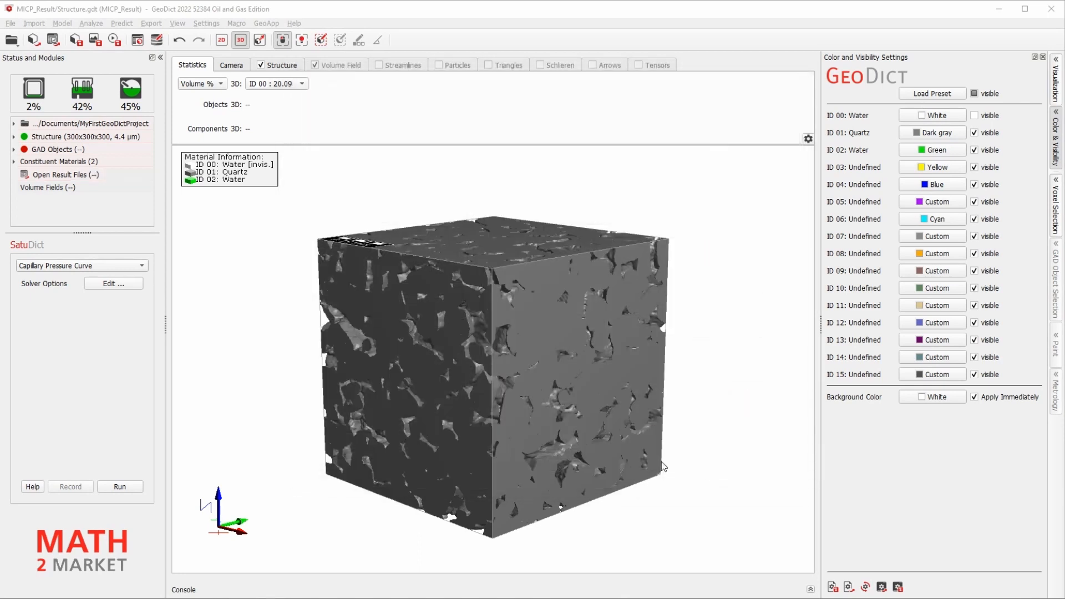
Step: Switch the SatuDict computation to Relative Permeability and open its solver options
{"action": "mouse_move", "coordinate": [365, 394]}
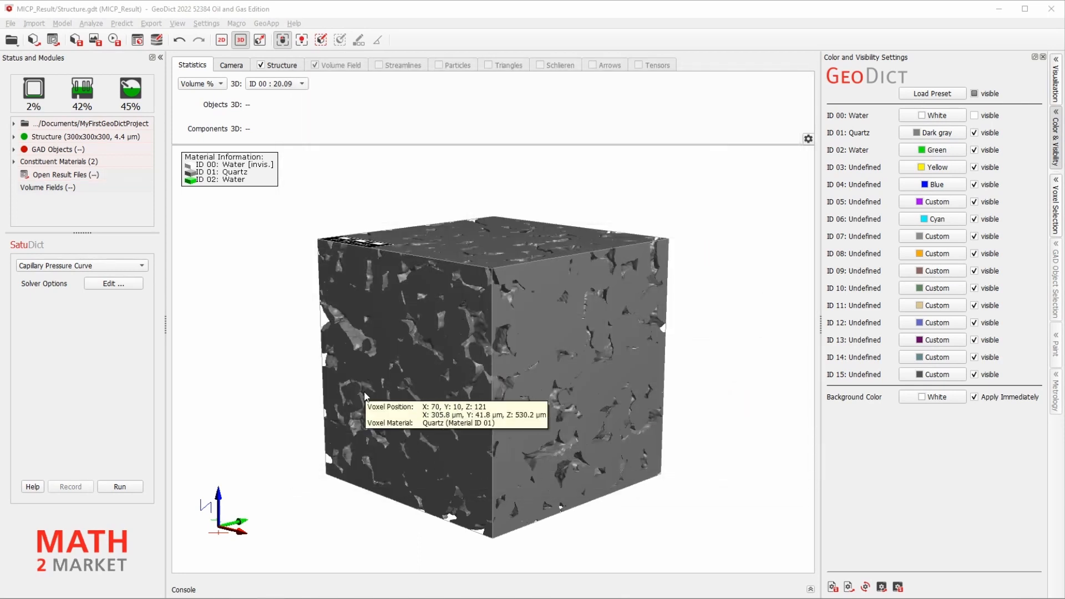
{"action": "left_click", "coordinate": [142, 266]}
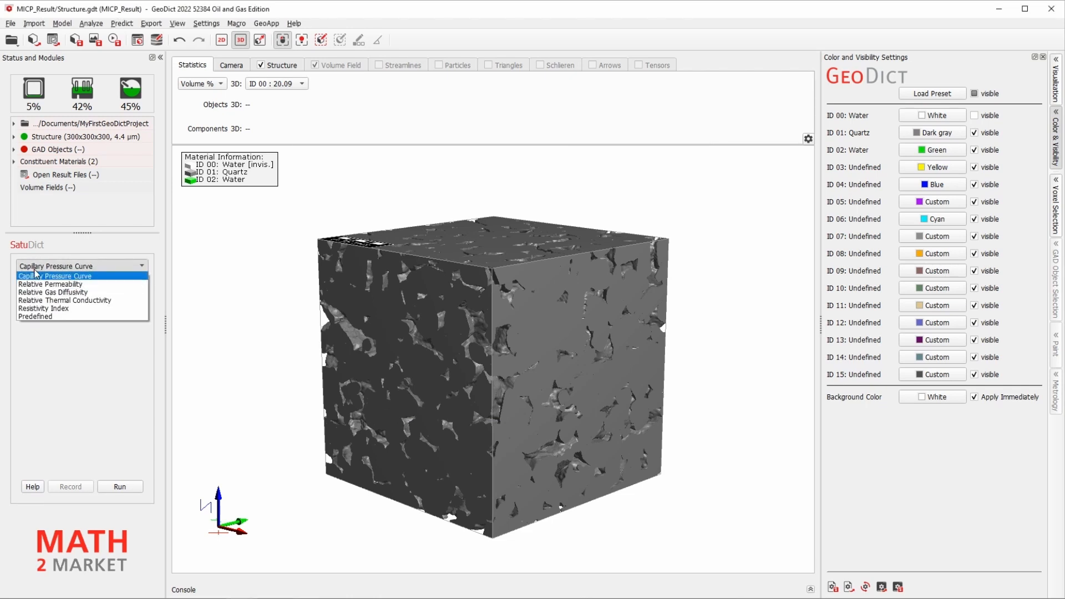
{"action": "left_click", "coordinate": [79, 285]}
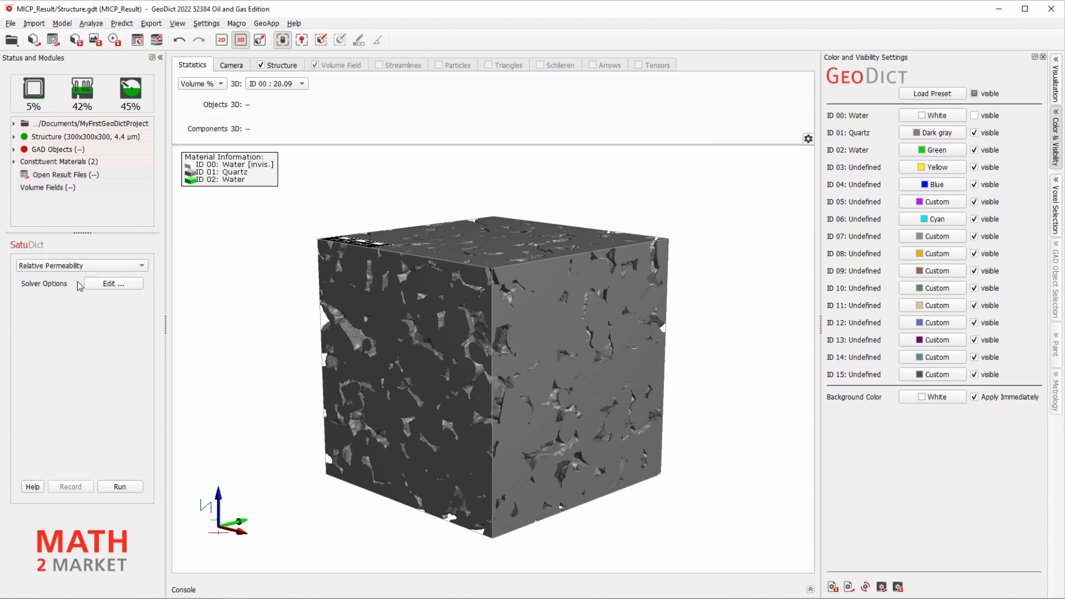
{"action": "left_click", "coordinate": [119, 284]}
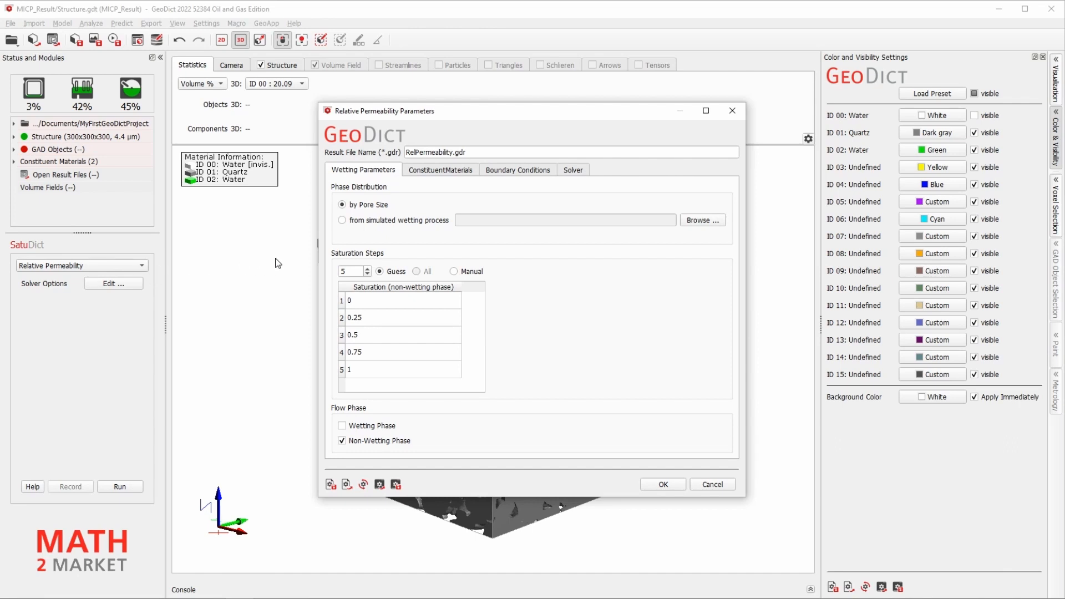
Step: Take the phase distribution from the simulated wetting process in Drainage_Result.gdr
{"action": "left_click", "coordinate": [341, 220]}
{"action": "left_click", "coordinate": [688, 222]}
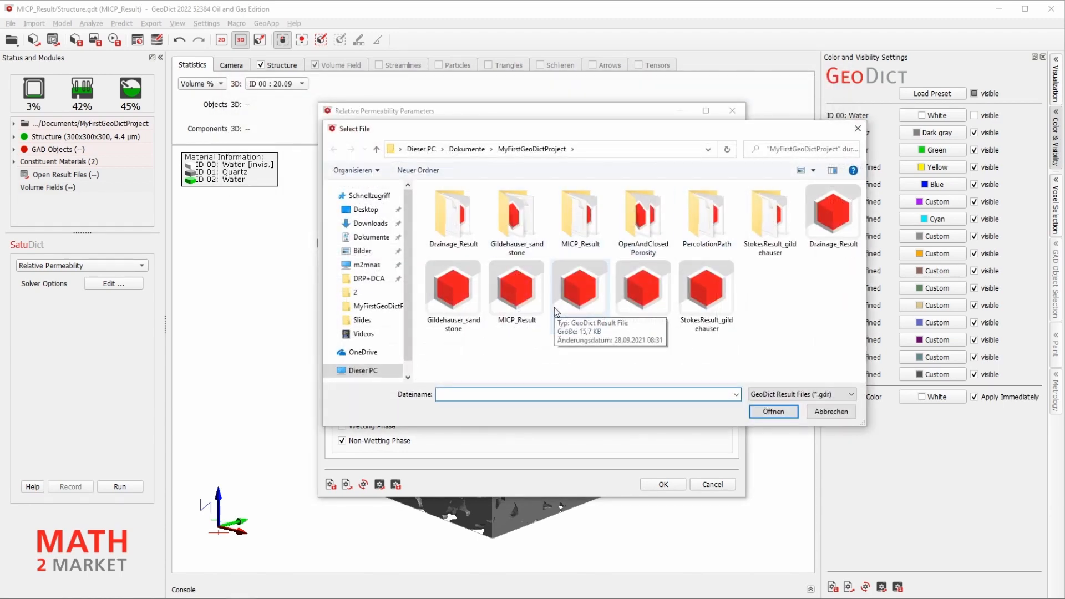
{"action": "left_click", "coordinate": [817, 245]}
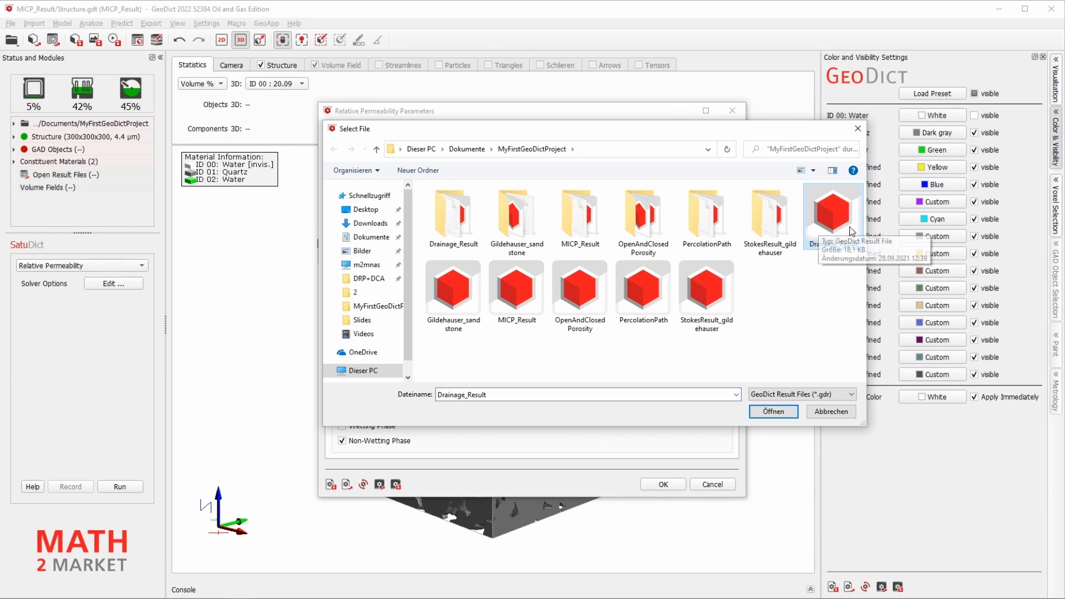
{"action": "left_click", "coordinate": [774, 411]}
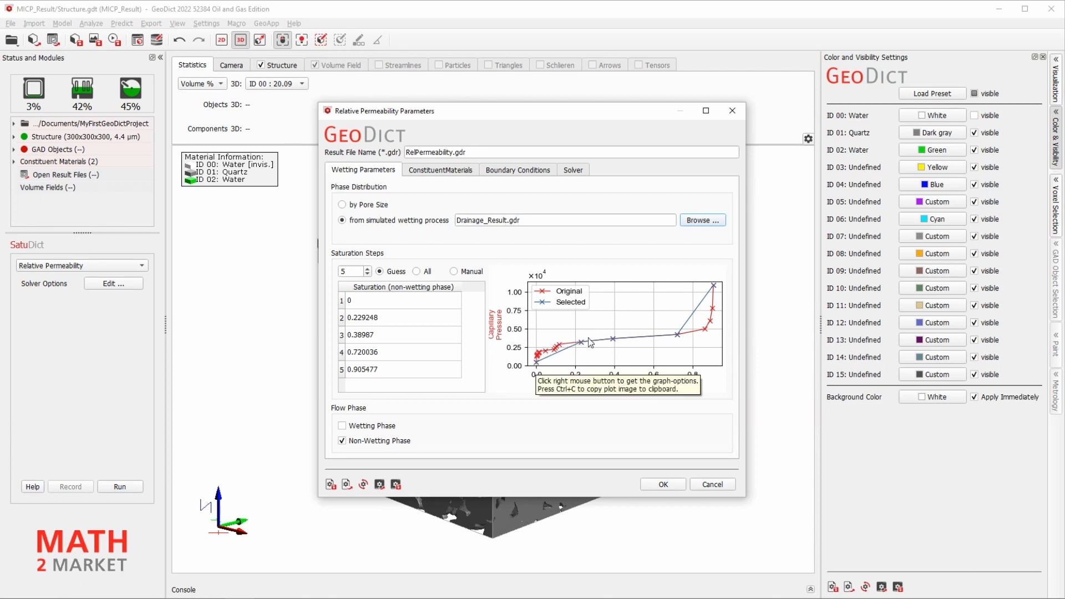
Step: Set the number of guessed saturation steps to 6 and include the Wetting Phase as a flow phase
{"action": "left_click", "coordinate": [368, 269]}
{"action": "left_click", "coordinate": [368, 269]}
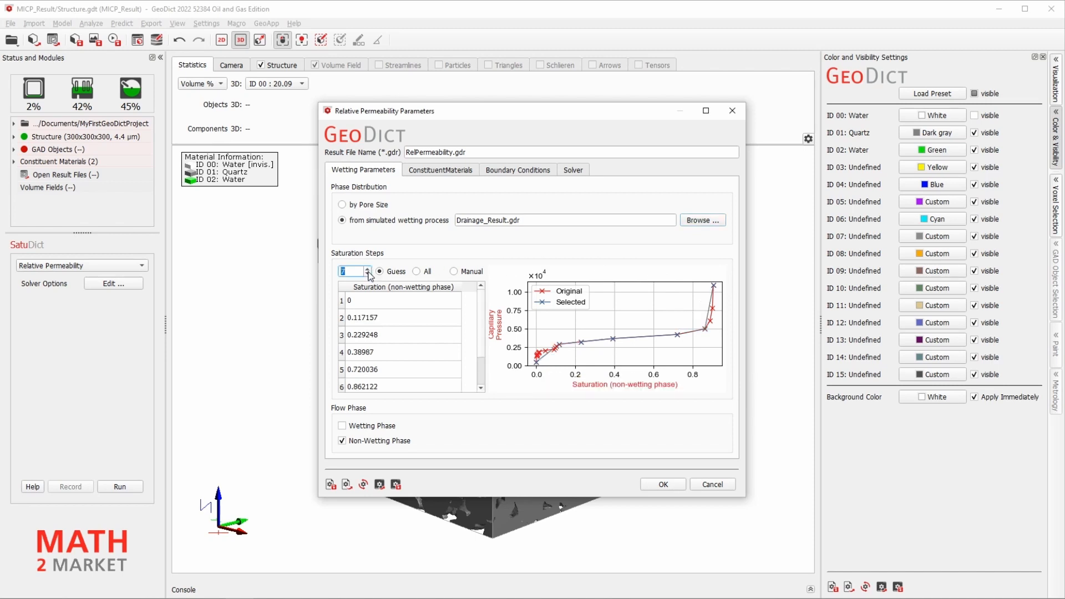
{"action": "left_click", "coordinate": [368, 274]}
{"action": "left_click", "coordinate": [369, 274]}
{"action": "left_click", "coordinate": [369, 270]}
{"action": "left_click", "coordinate": [368, 269]}
{"action": "left_click", "coordinate": [368, 270]}
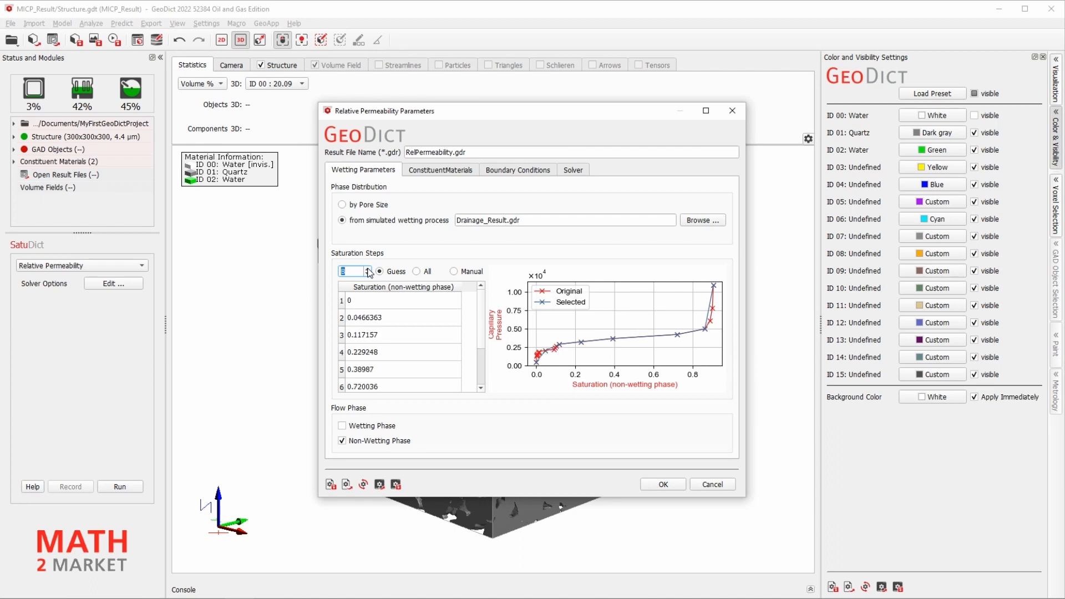
{"action": "left_click", "coordinate": [368, 274]}
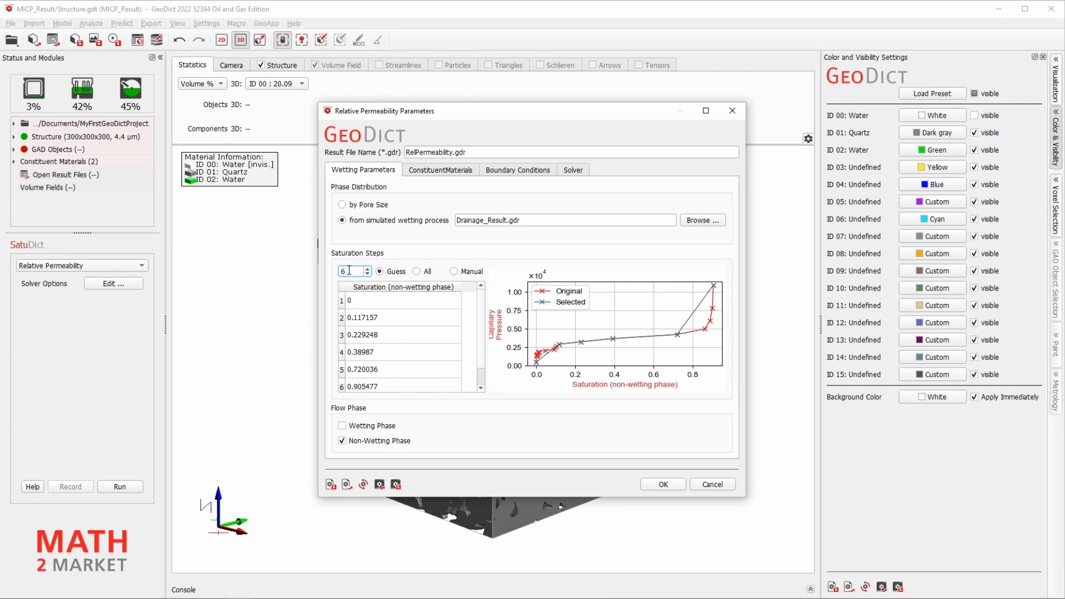
{"action": "double_click", "coordinate": [349, 271]}
{"action": "left_click", "coordinate": [342, 425]}
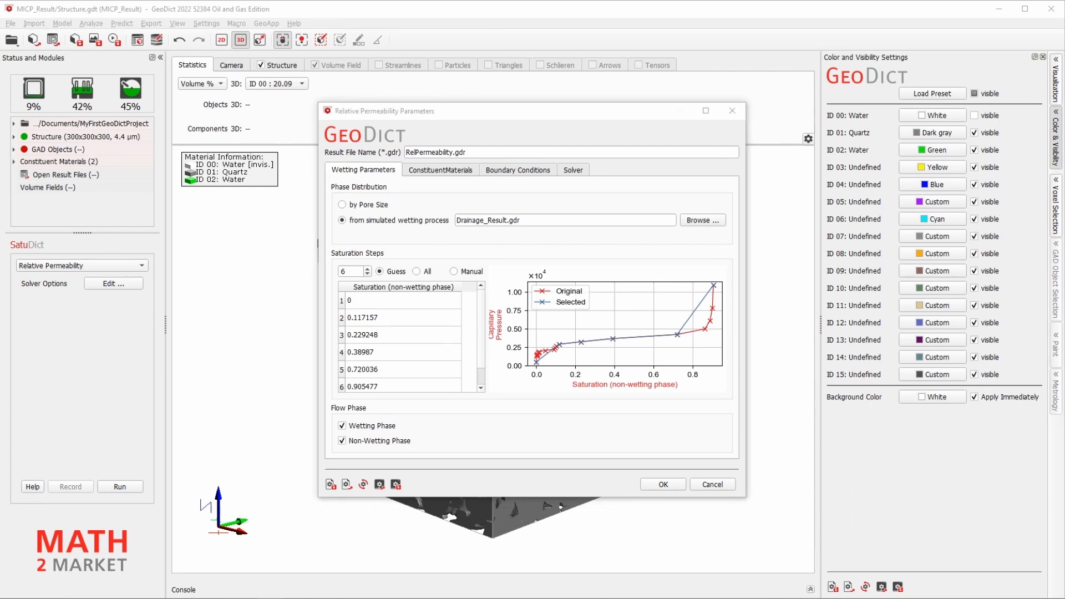
Step: Review the constituent materials and boundary conditions, and use the LIR solver with an error bound of 0.05
{"action": "left_click", "coordinate": [441, 173]}
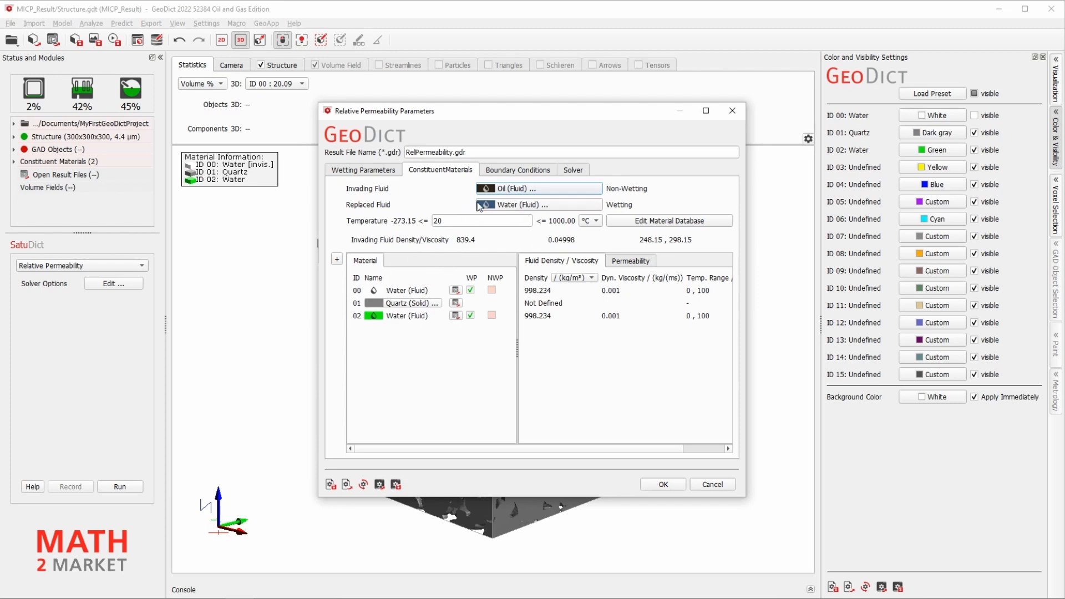
{"action": "left_click", "coordinate": [498, 172]}
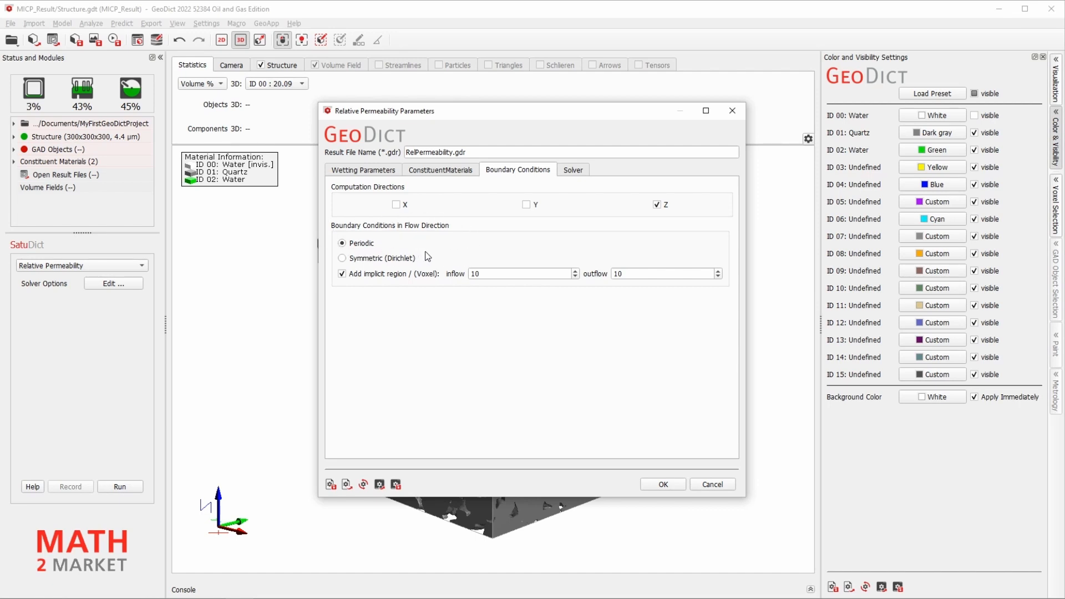
{"action": "left_click", "coordinate": [571, 172]}
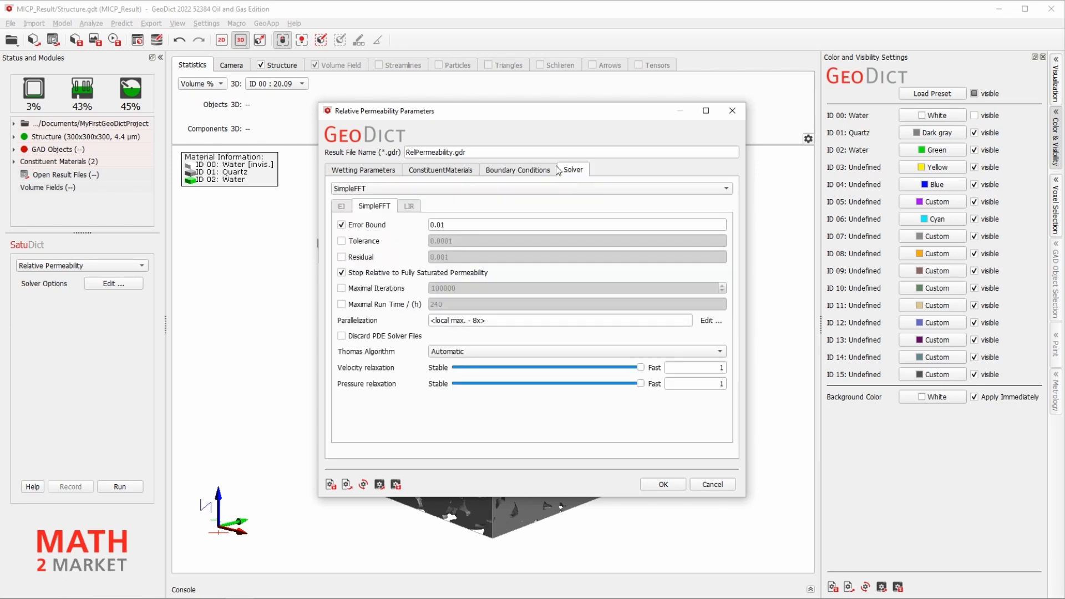
{"action": "left_click", "coordinate": [375, 191]}
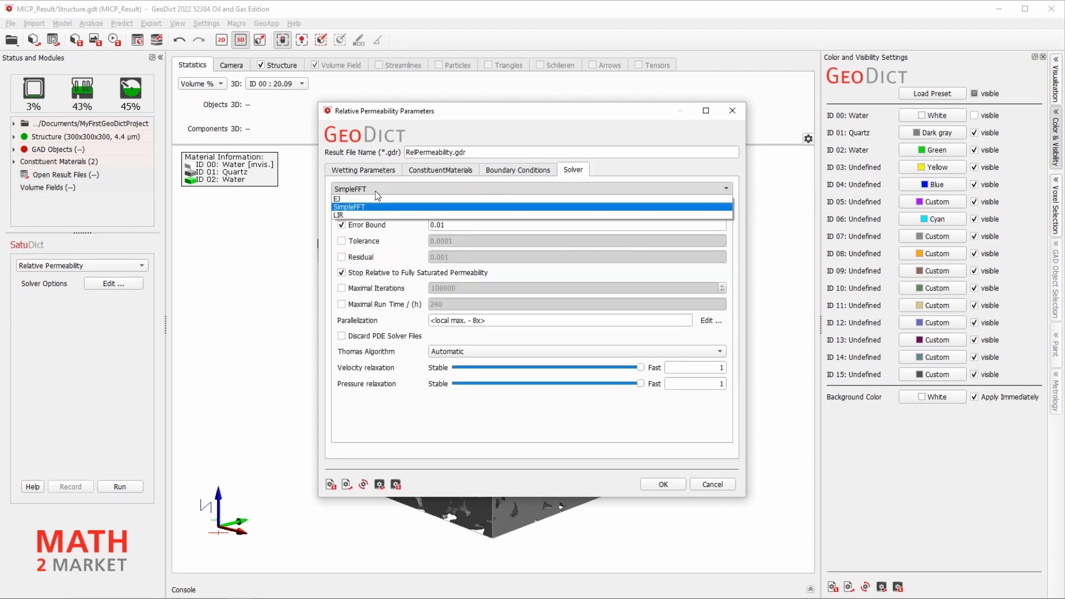
{"action": "left_click", "coordinate": [342, 216]}
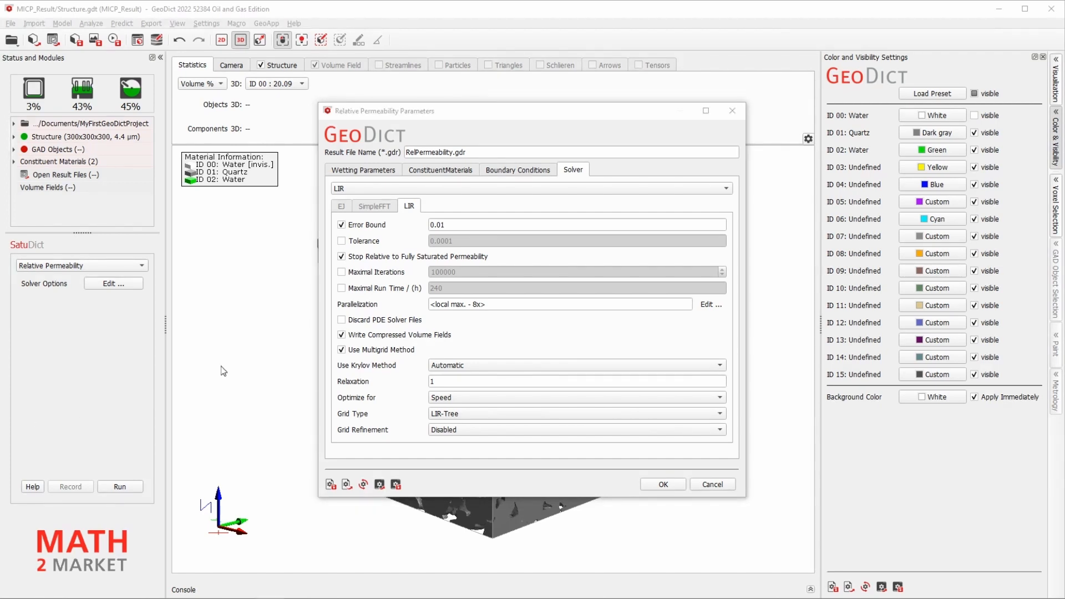
{"action": "left_click", "coordinate": [447, 224]}
{"action": "left_click_drag", "start_coordinate": [448, 225], "coordinate": [446, 228]}
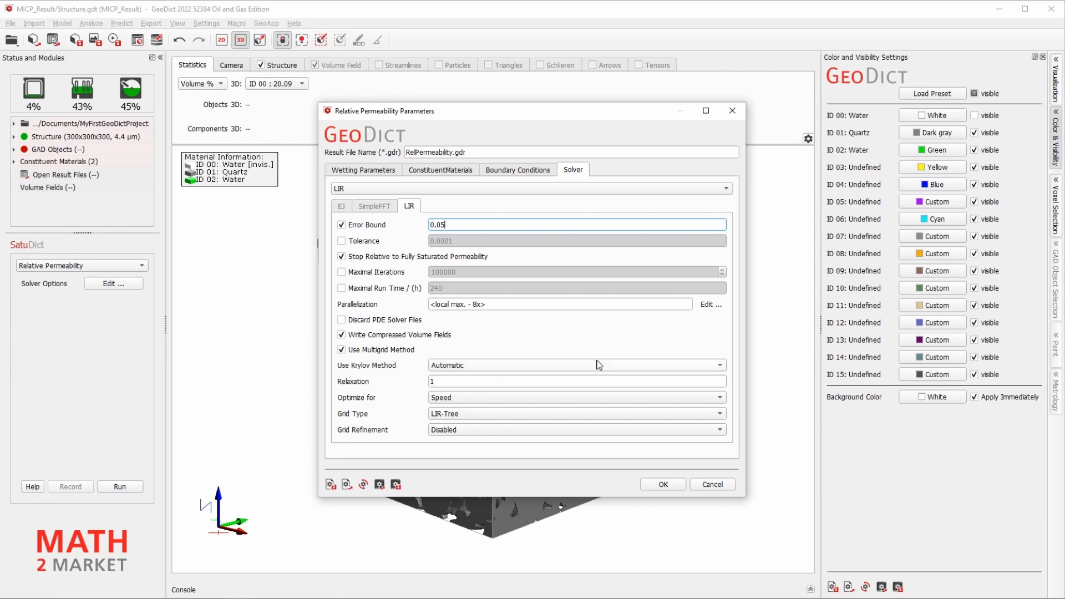
{"action": "left_click", "coordinate": [659, 485]}
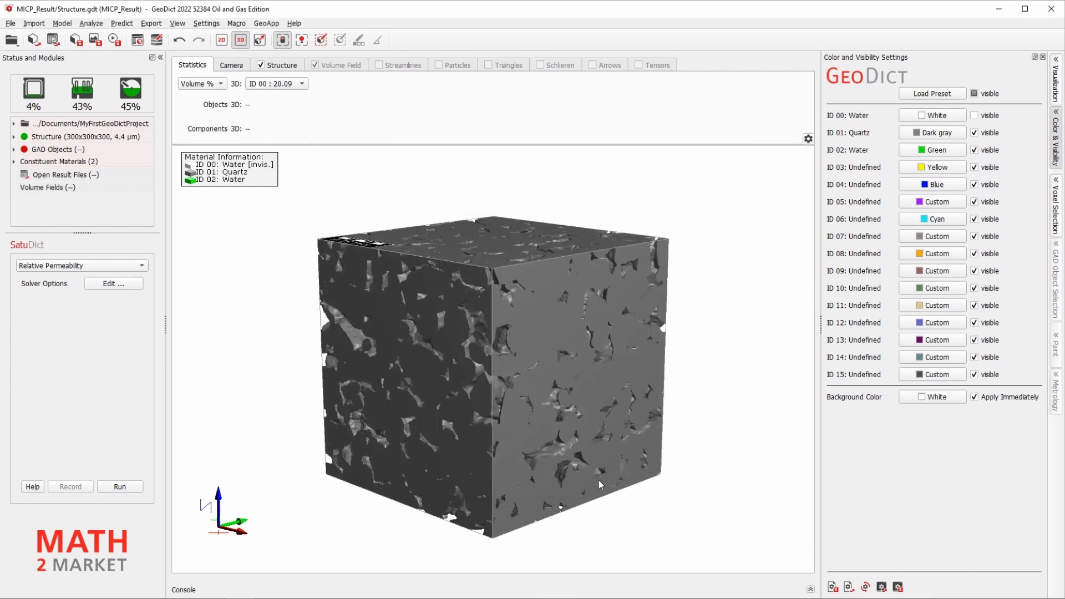
Step: Run the relative permeability simulation with the configured parameters
{"action": "left_click", "coordinate": [121, 487]}
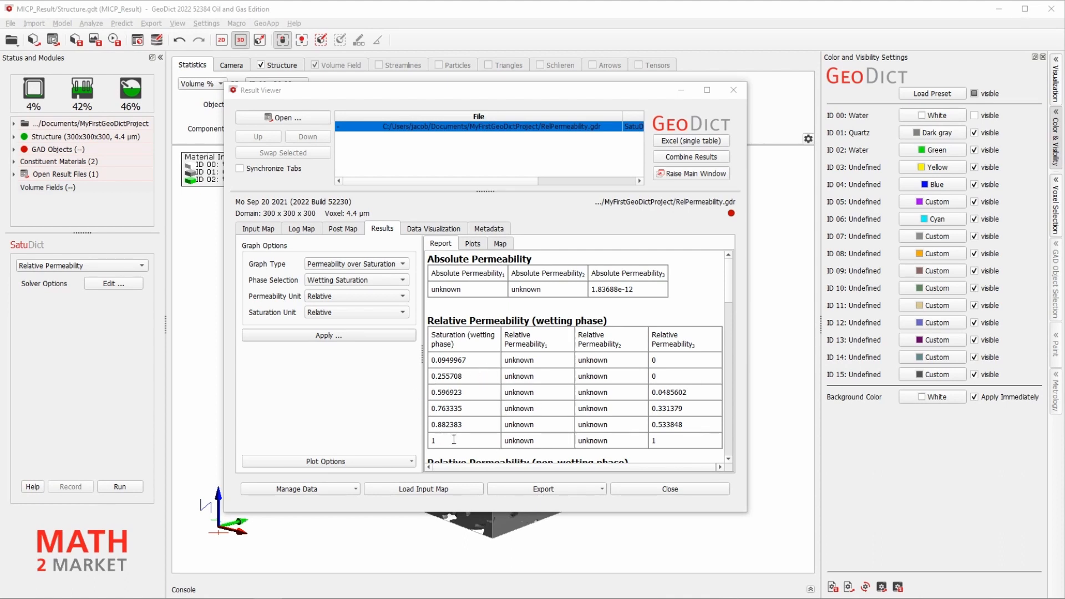
Step: Examine the report's wetting-phase saturations, relative permeabilities in the third direction, and absolute permeabilities in all three directions
{"action": "left_click", "coordinate": [486, 382]}
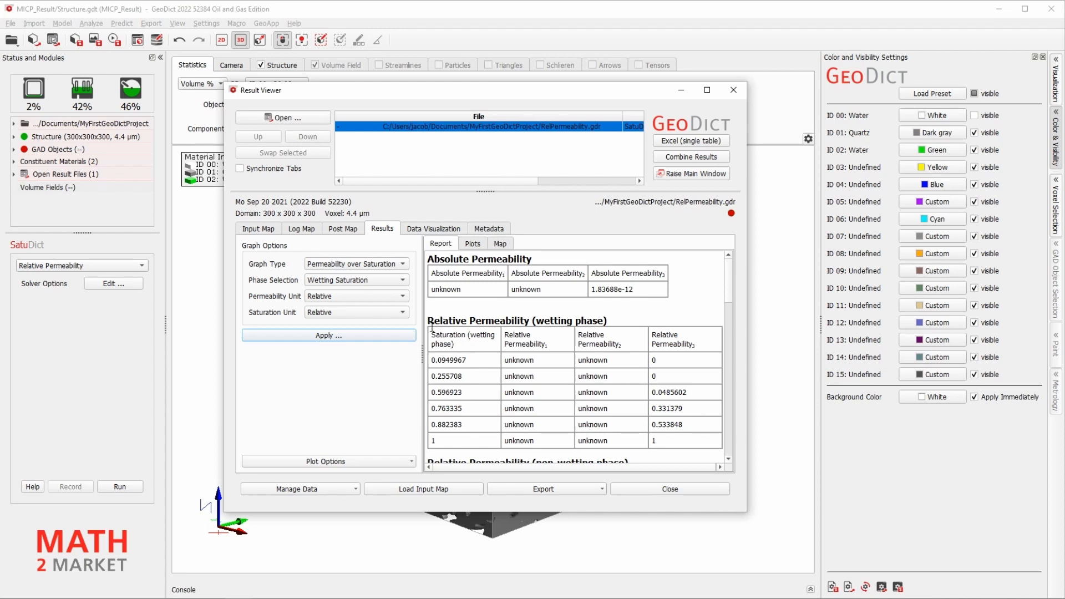
{"action": "left_click_drag", "start_coordinate": [432, 336], "coordinate": [455, 443]}
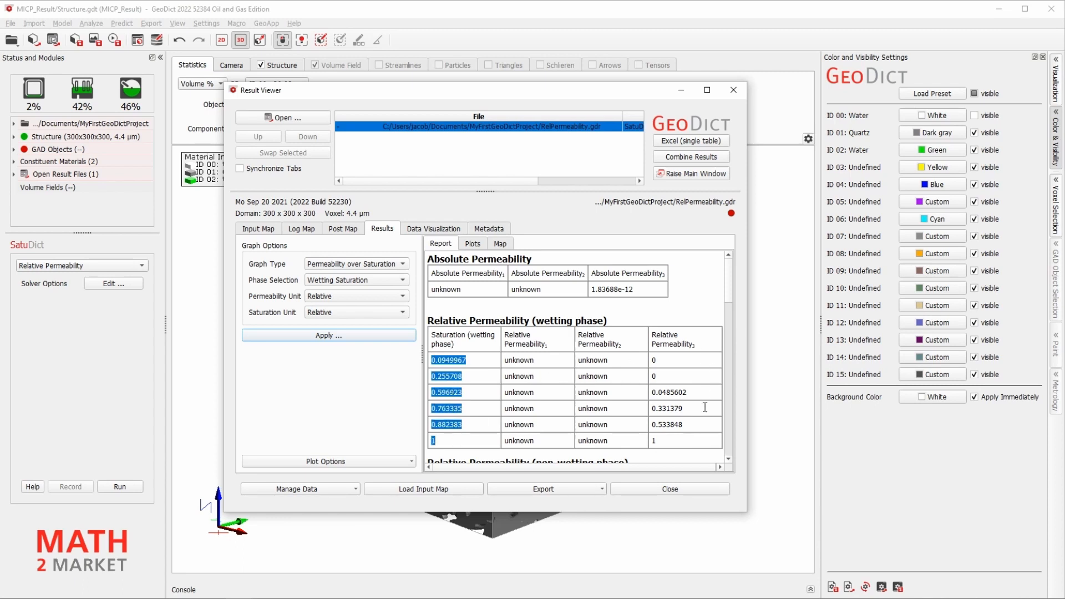
{"action": "left_click_drag", "start_coordinate": [676, 440], "coordinate": [652, 360]}
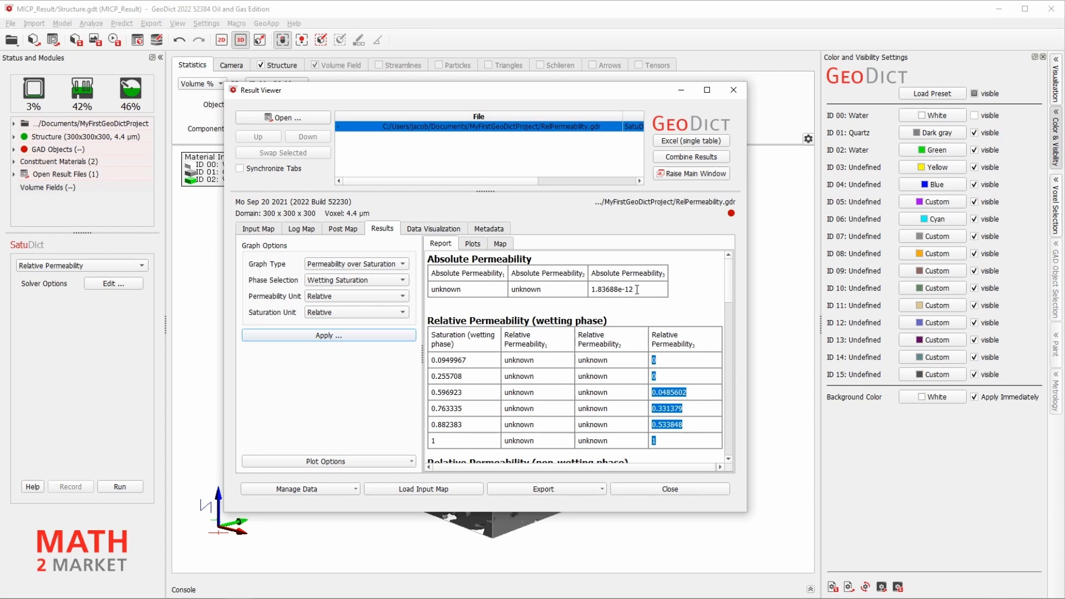
{"action": "left_click_drag", "start_coordinate": [636, 289], "coordinate": [596, 267]}
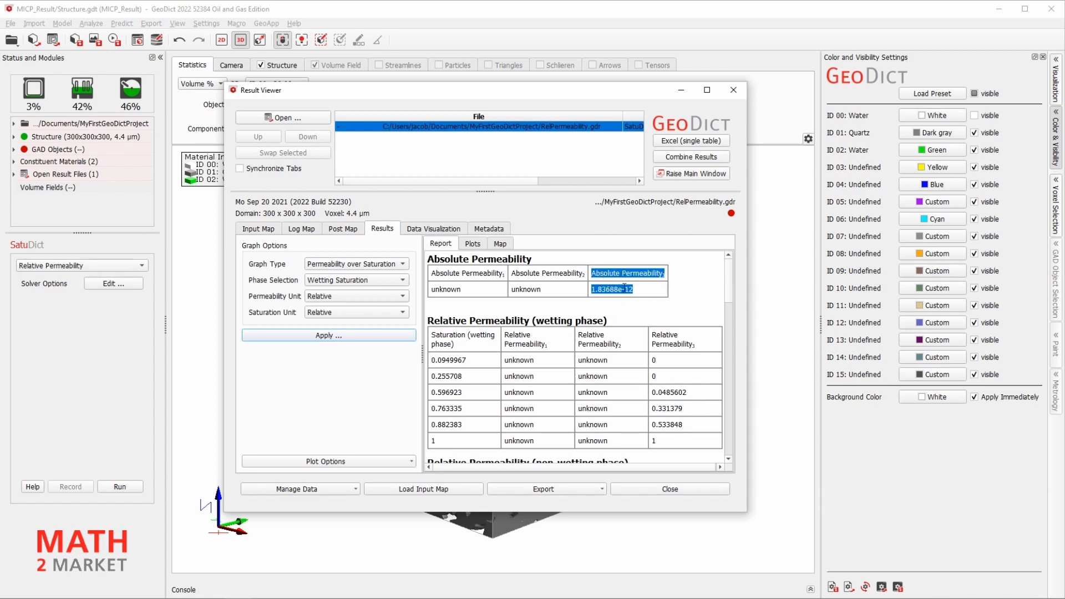
{"action": "left_click_drag", "start_coordinate": [468, 292], "coordinate": [438, 278]}
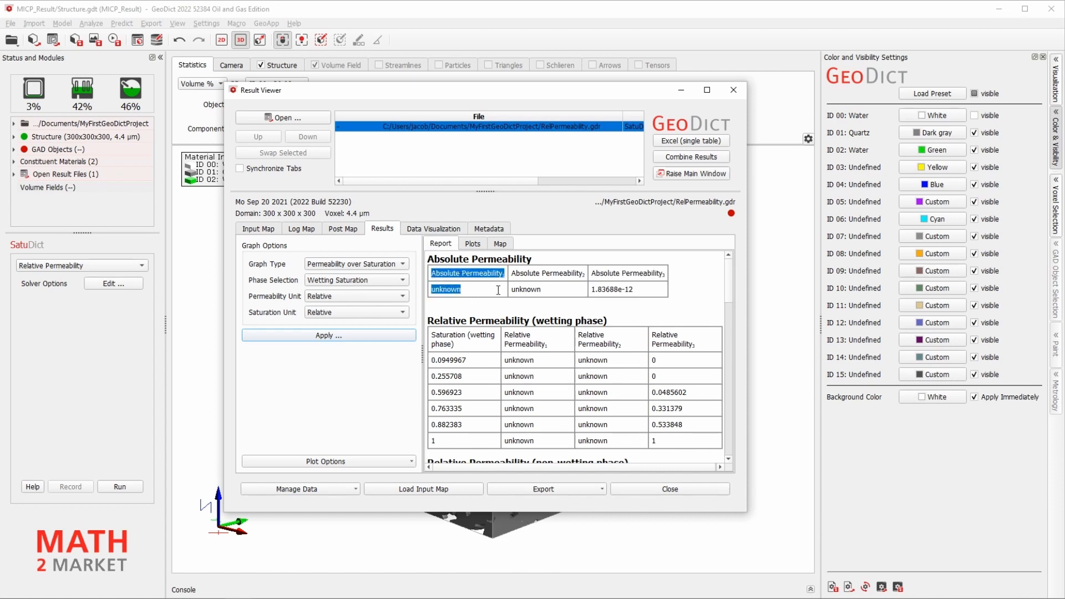
{"action": "left_click_drag", "start_coordinate": [547, 292], "coordinate": [518, 272]}
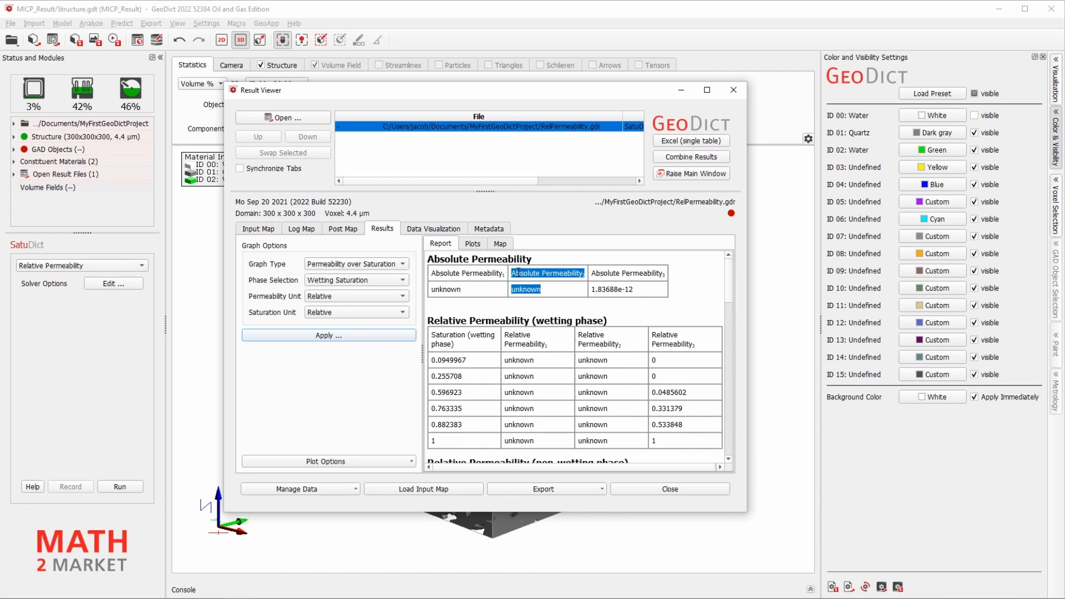
{"action": "left_click_drag", "start_coordinate": [610, 289], "coordinate": [599, 276]}
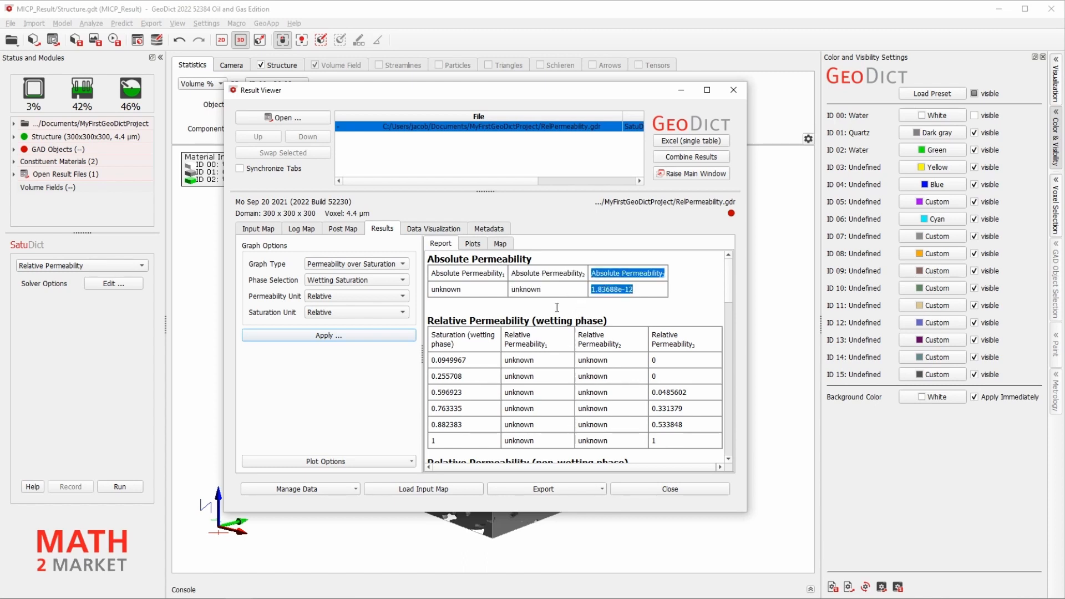
Step: Plot the relative permeability results as Permeability over Saturation, using the Non-Wetting Saturation as the phase selection
{"action": "left_click", "coordinate": [475, 248]}
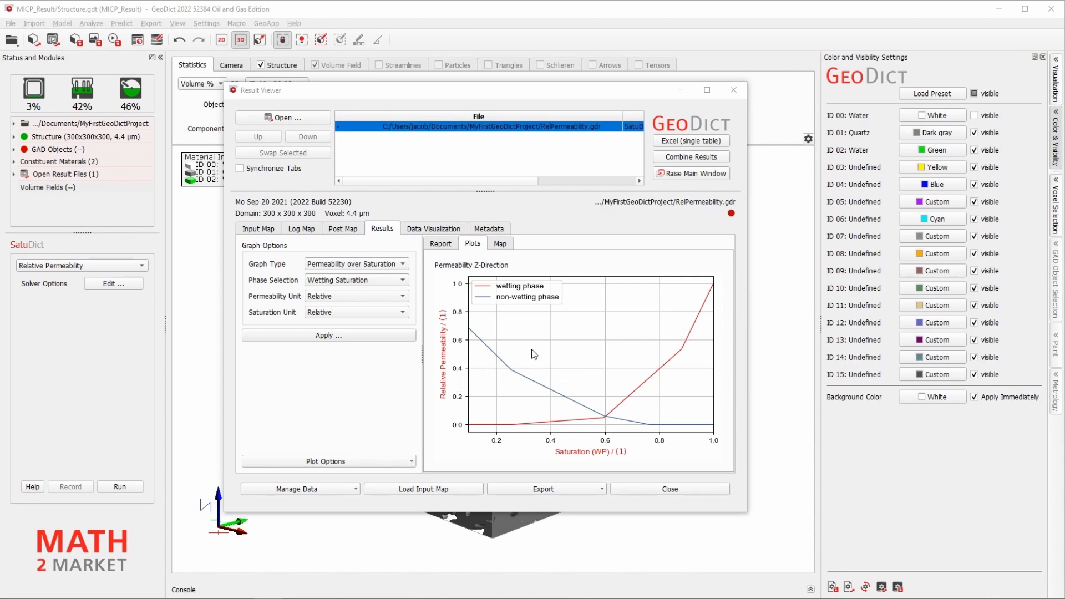
{"action": "left_click", "coordinate": [349, 265]}
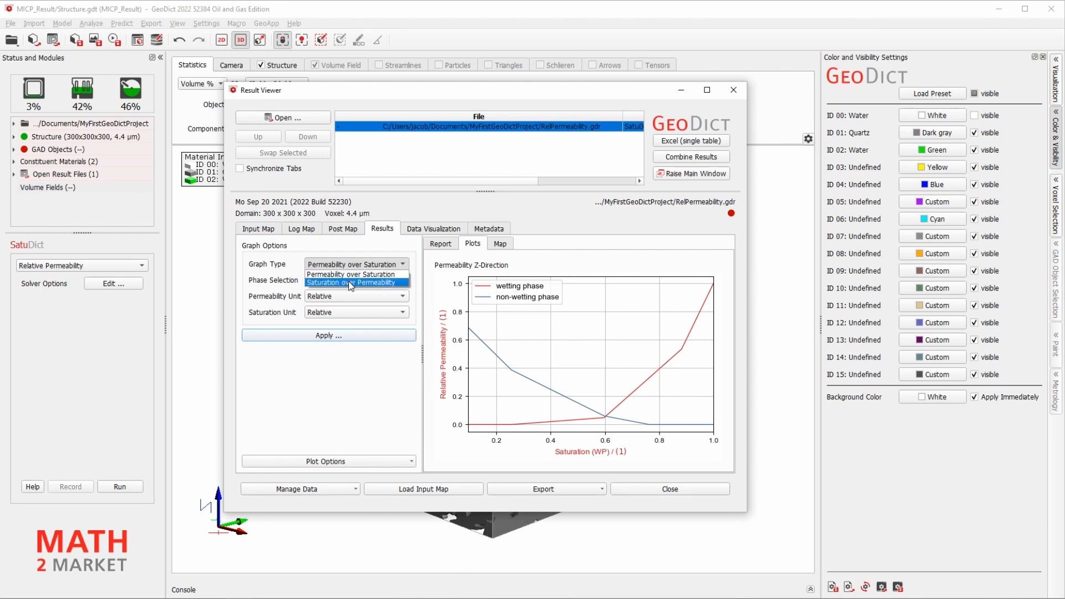
{"action": "left_click", "coordinate": [351, 274]}
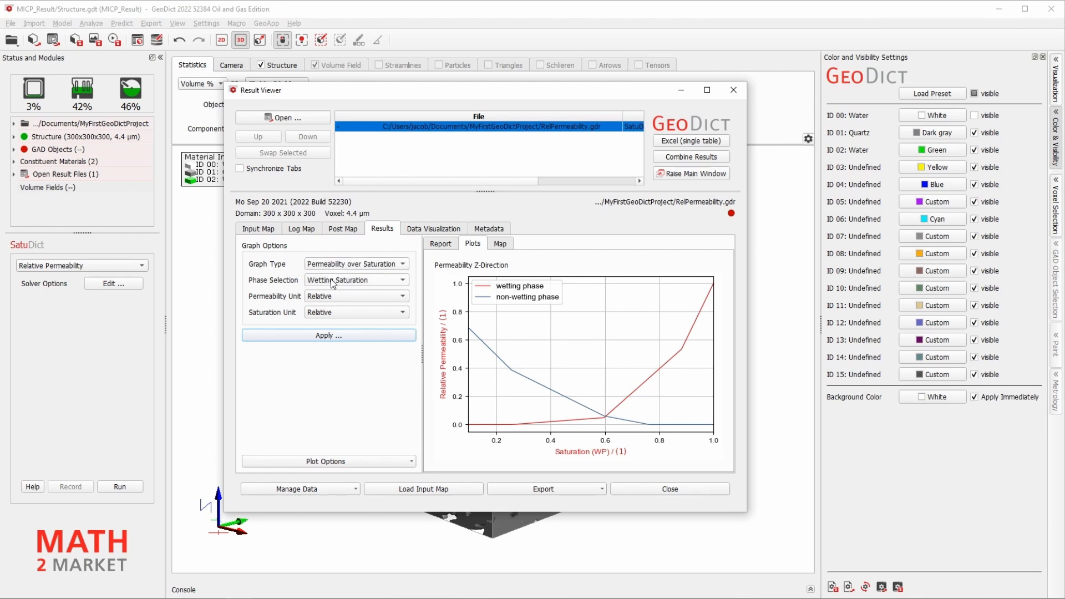
{"action": "left_click", "coordinate": [332, 280]}
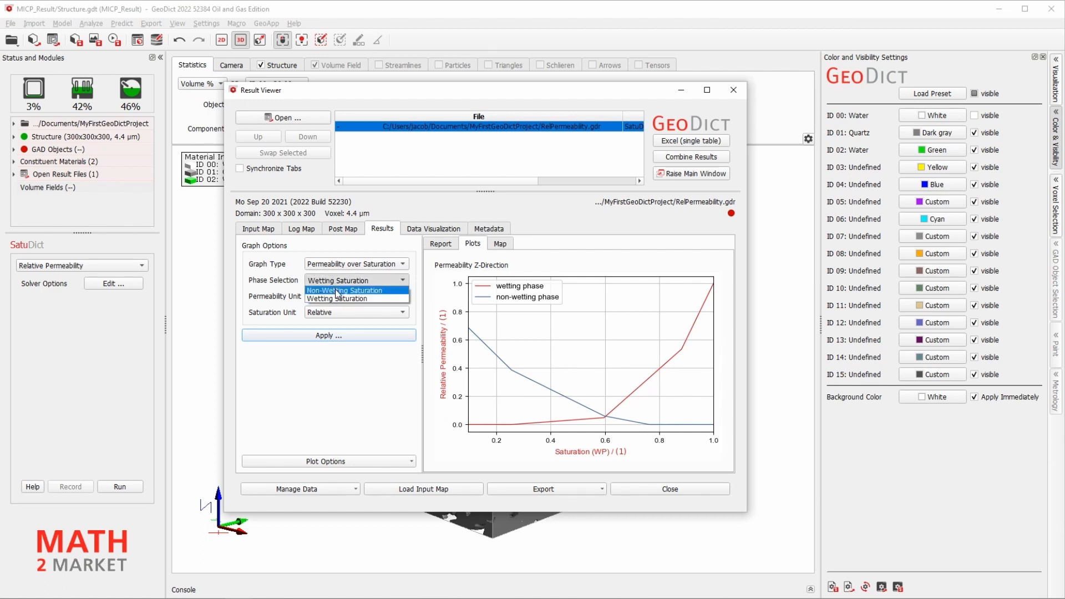
{"action": "left_click", "coordinate": [338, 292]}
{"action": "left_click", "coordinate": [329, 336]}
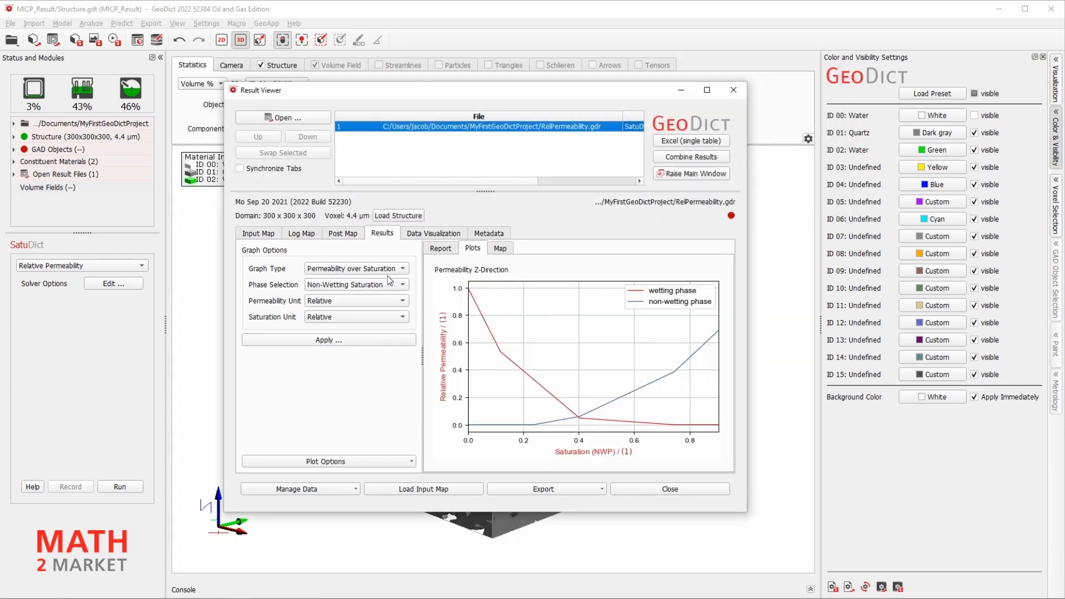
Step: Review the plot's permeability and saturation unit options, keeping both units as Relative
{"action": "left_click", "coordinate": [330, 301]}
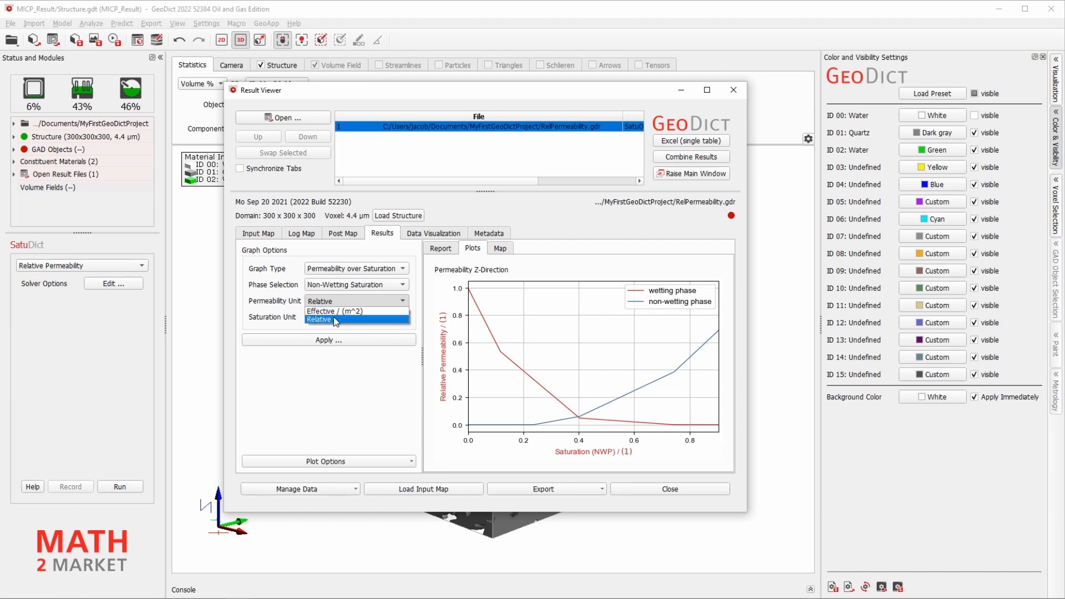
{"action": "left_click", "coordinate": [335, 321]}
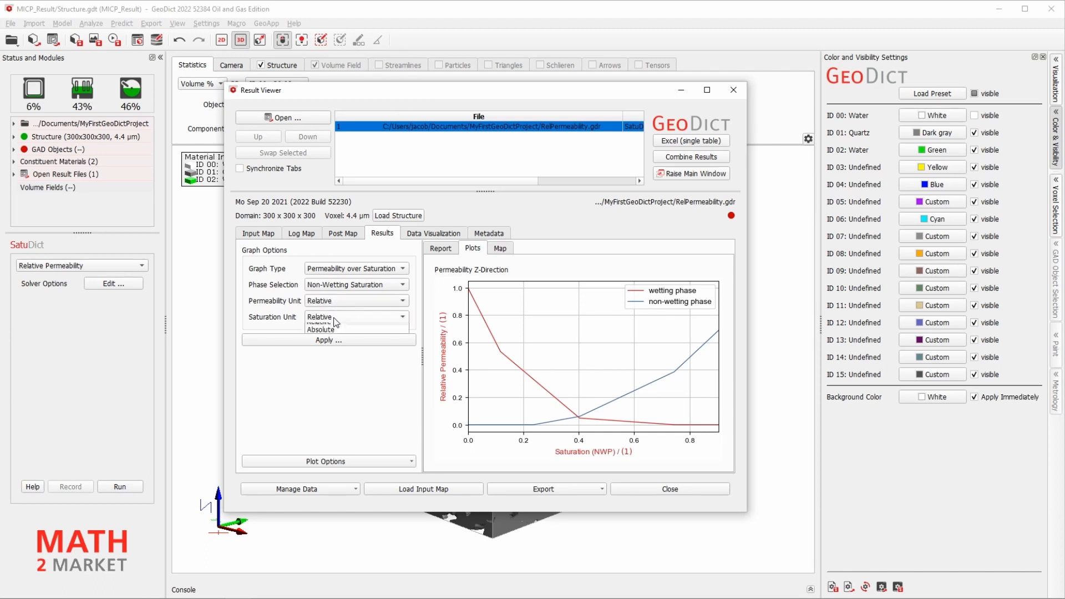
{"action": "left_click", "coordinate": [336, 319]}
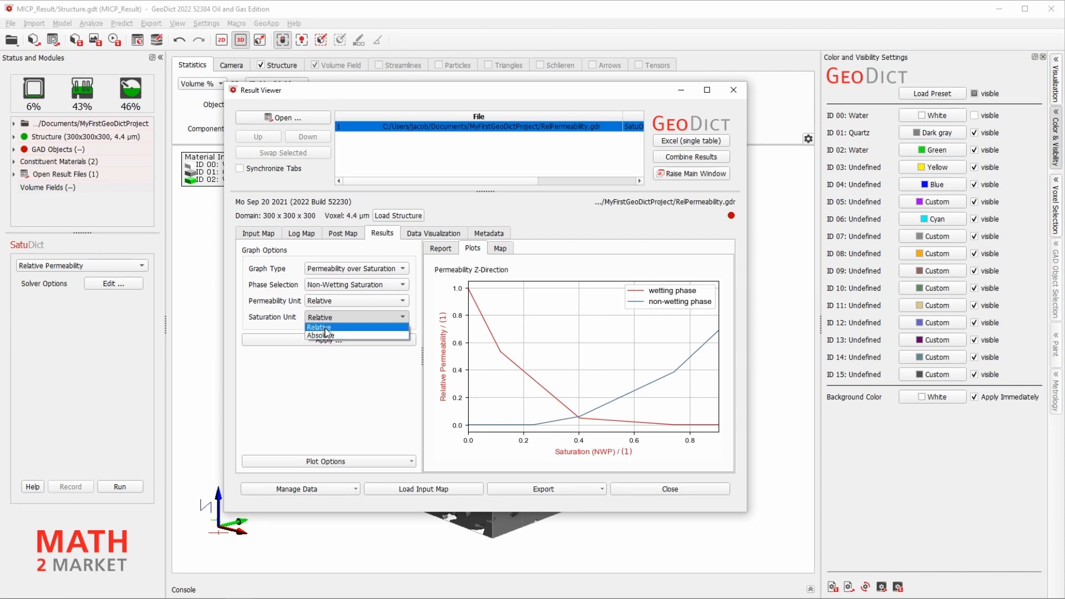
{"action": "left_click", "coordinate": [327, 328]}
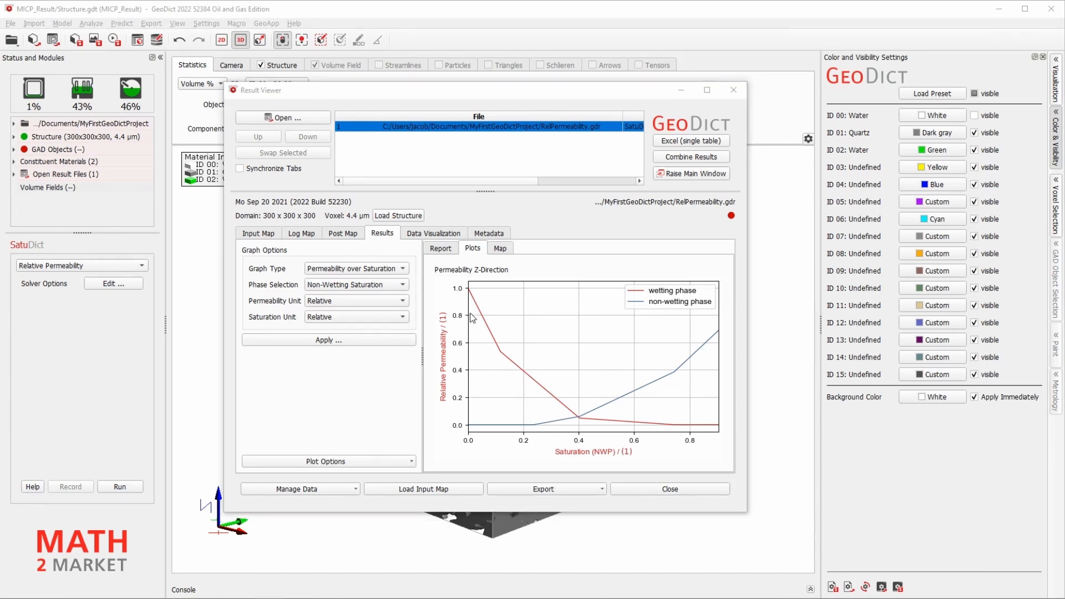
Step: Check which structure and flow field files of the relative permeability result can be visualized, and close the result
{"action": "left_click", "coordinate": [435, 234]}
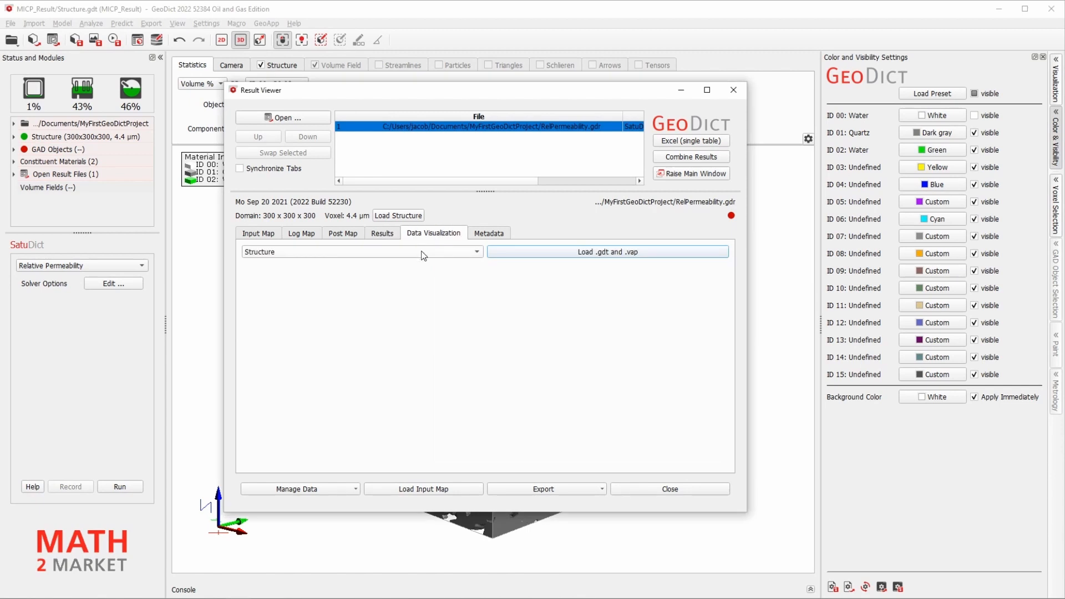
{"action": "left_click", "coordinate": [425, 253]}
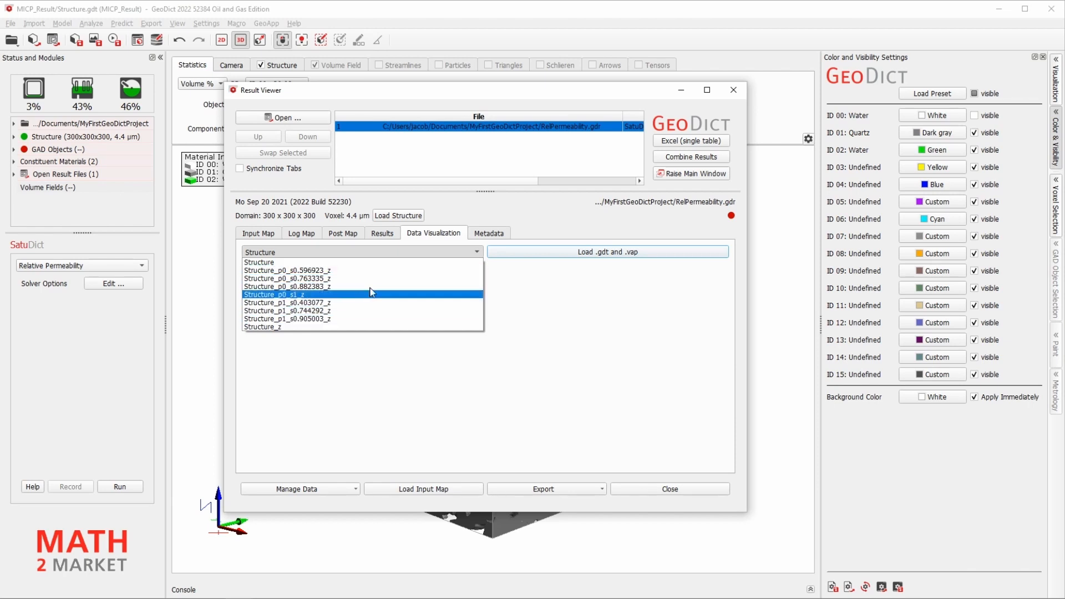
{"action": "left_click", "coordinate": [445, 233]}
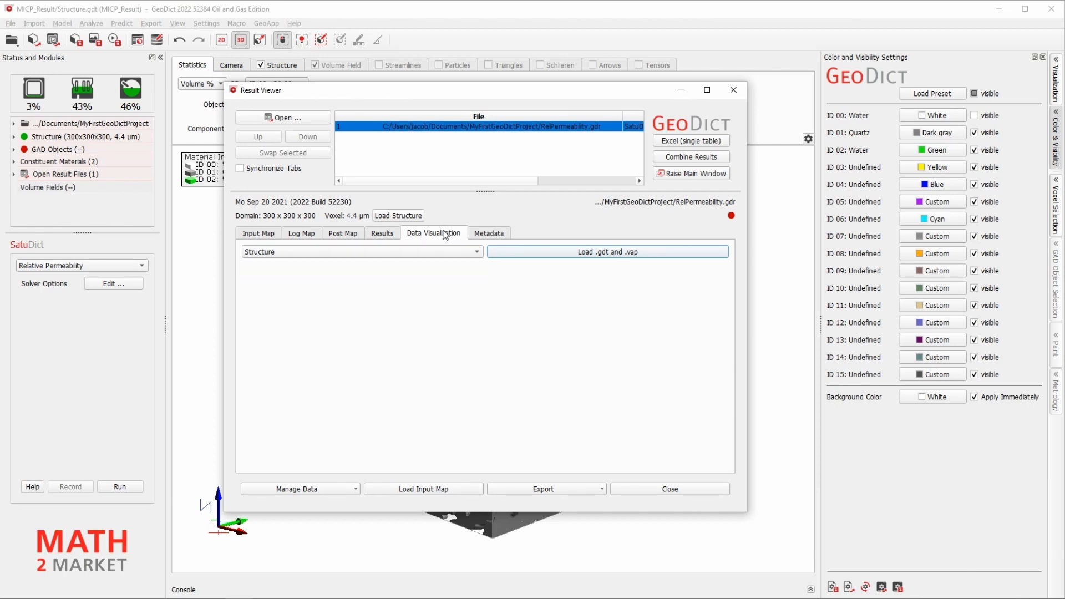
{"action": "left_click", "coordinate": [679, 491]}
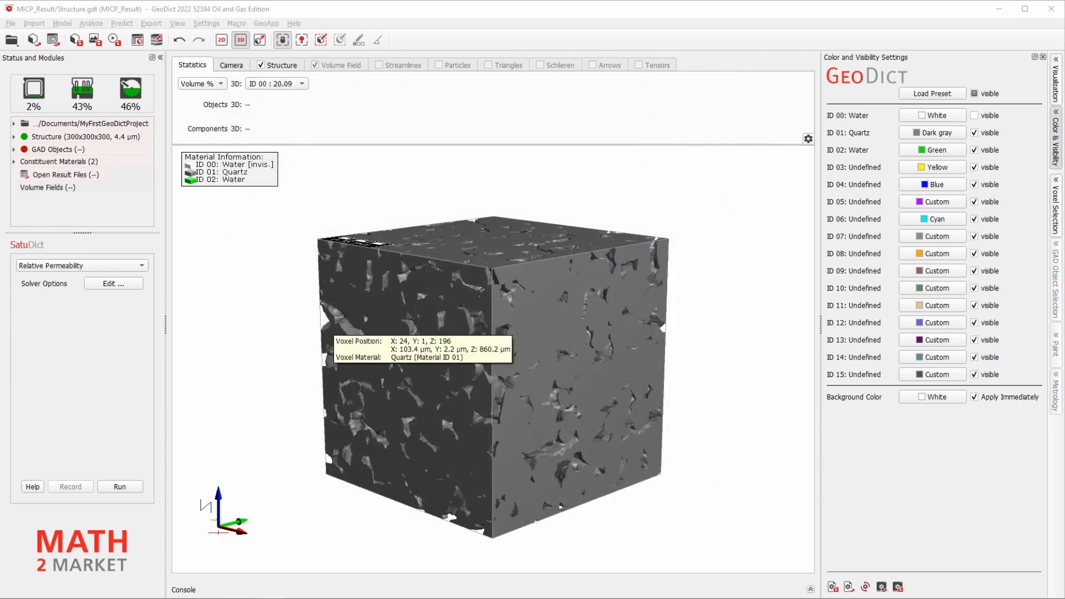
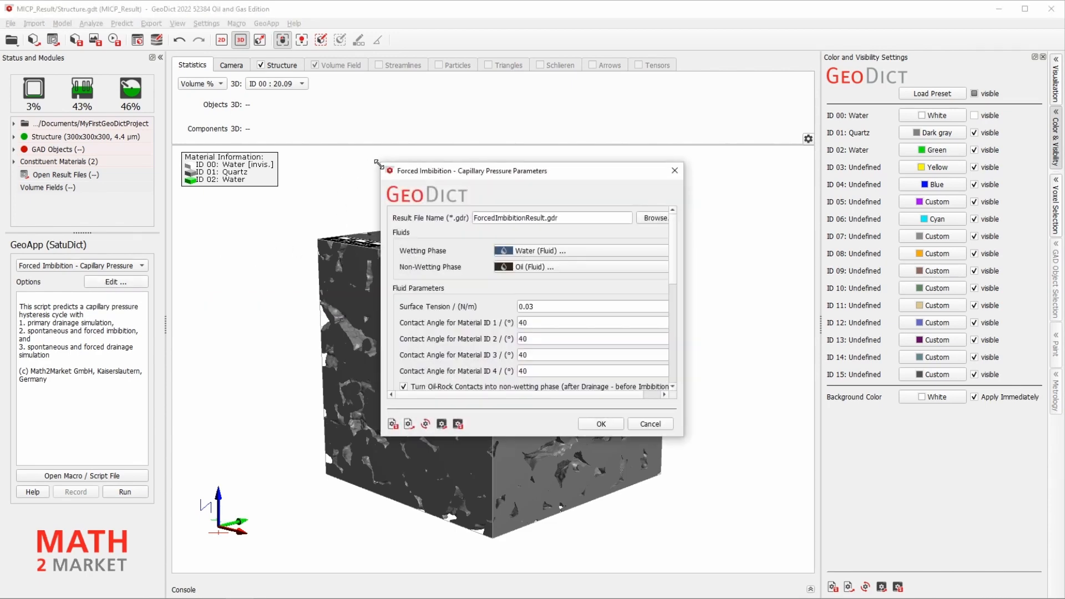
Step: Enlarge the Forced Imbibition parameters dialog and choose Water as the wetting phase and Oil as the non-wetting phase
{"action": "left_click_drag", "start_coordinate": [379, 168], "coordinate": [347, 36]}
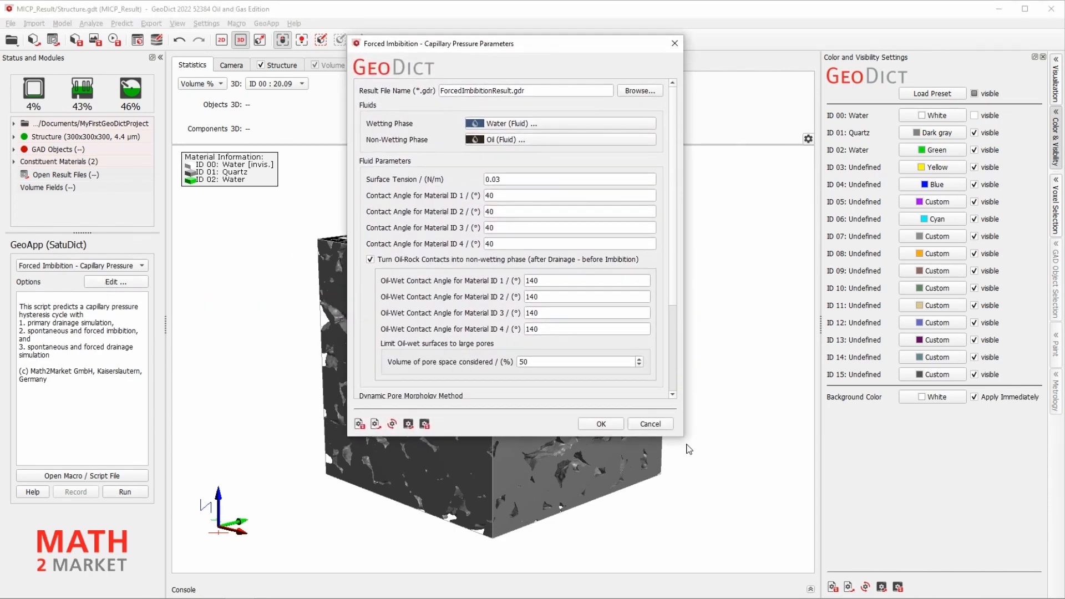
{"action": "left_click_drag", "start_coordinate": [683, 436], "coordinate": [707, 569]}
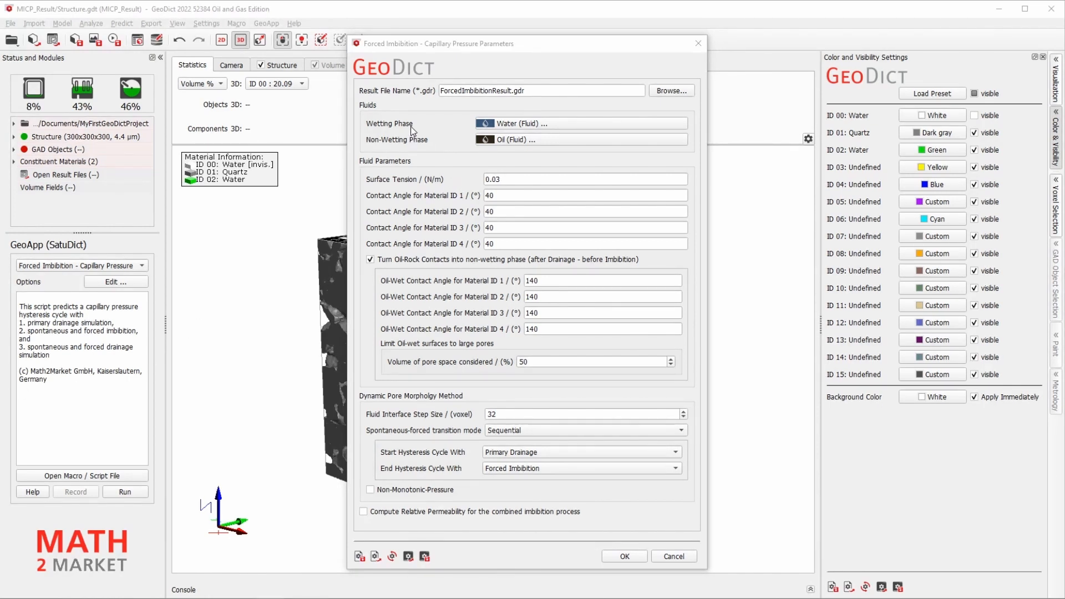
{"action": "left_click", "coordinate": [506, 126]}
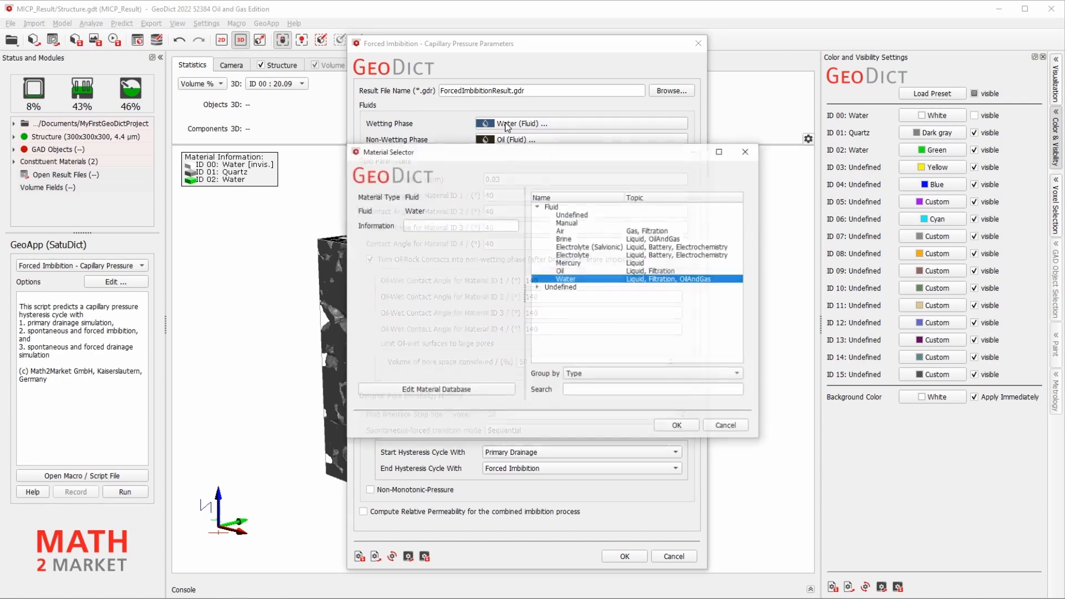
{"action": "left_click", "coordinate": [565, 273]}
{"action": "left_click", "coordinate": [566, 279]}
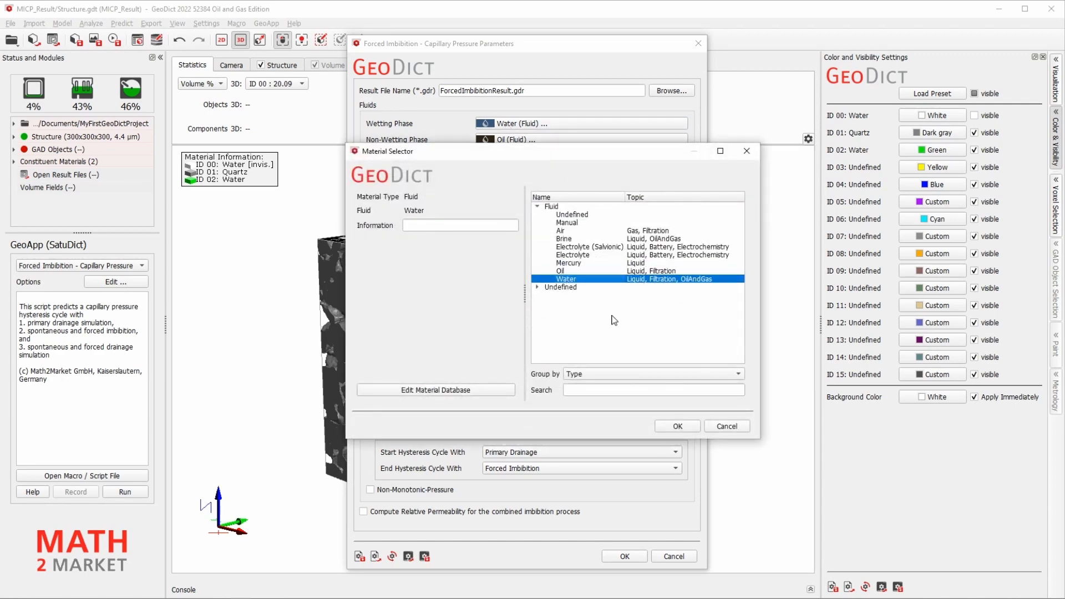
{"action": "left_click", "coordinate": [677, 426]}
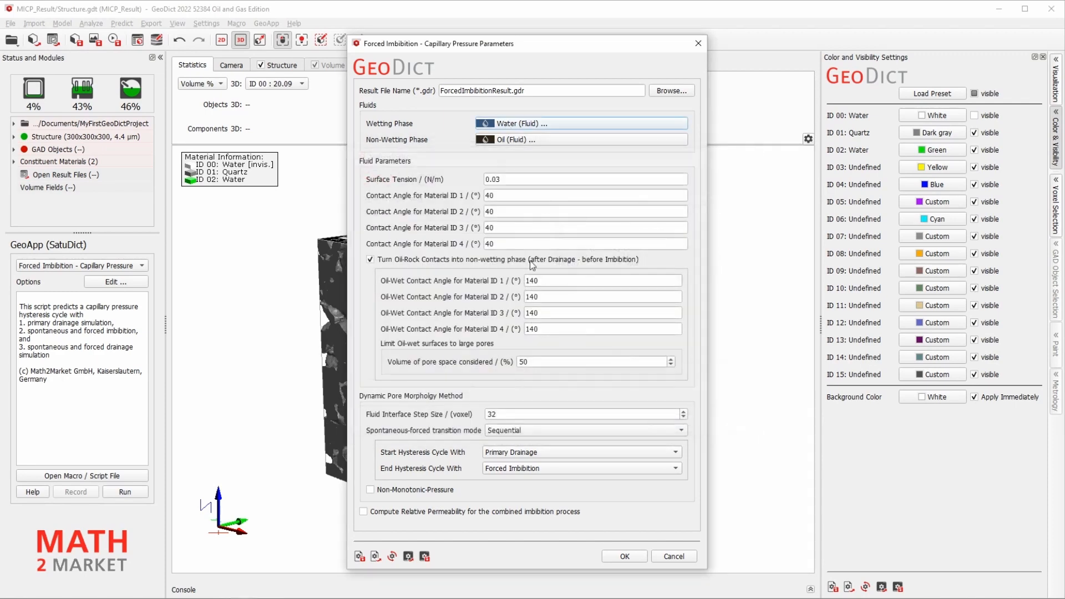
{"action": "left_click", "coordinate": [500, 142]}
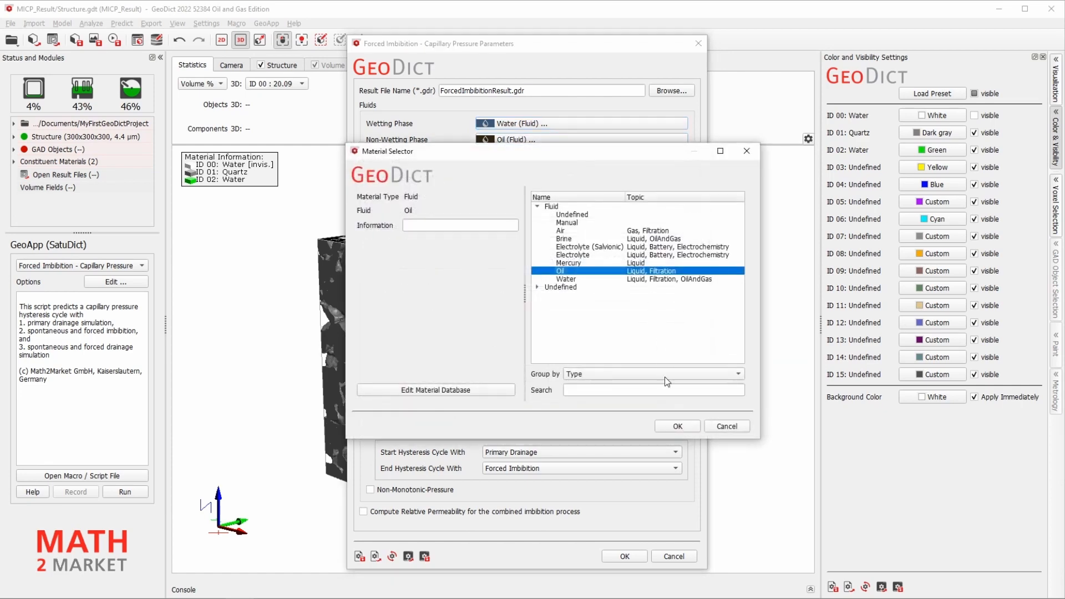
{"action": "left_click", "coordinate": [678, 426]}
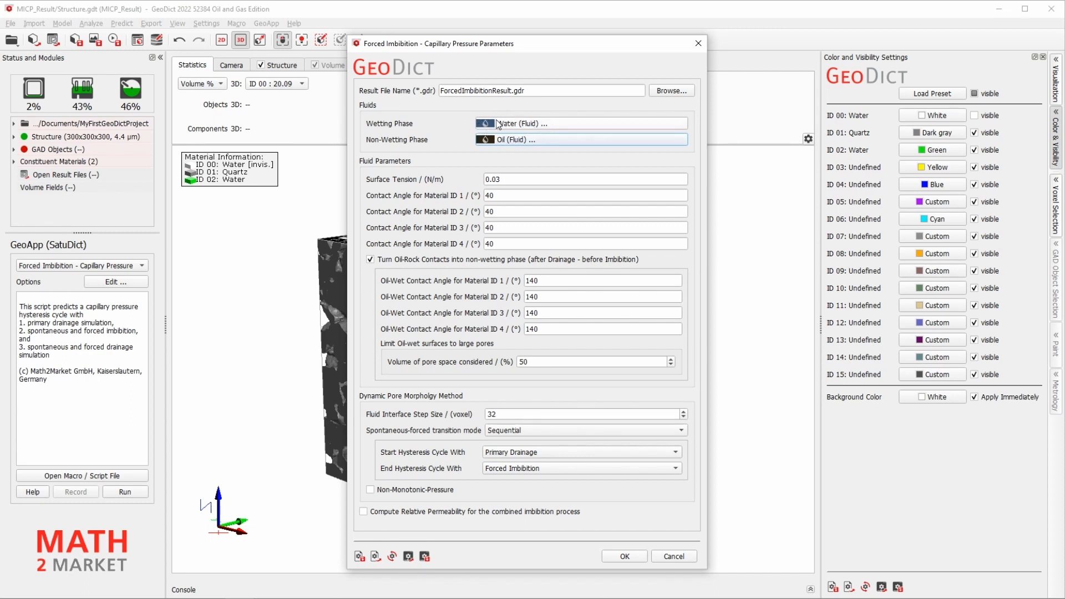
Step: Review the surface tension in the fluid parameters, keeping it at 0.03 N/m
{"action": "left_click", "coordinate": [509, 180]}
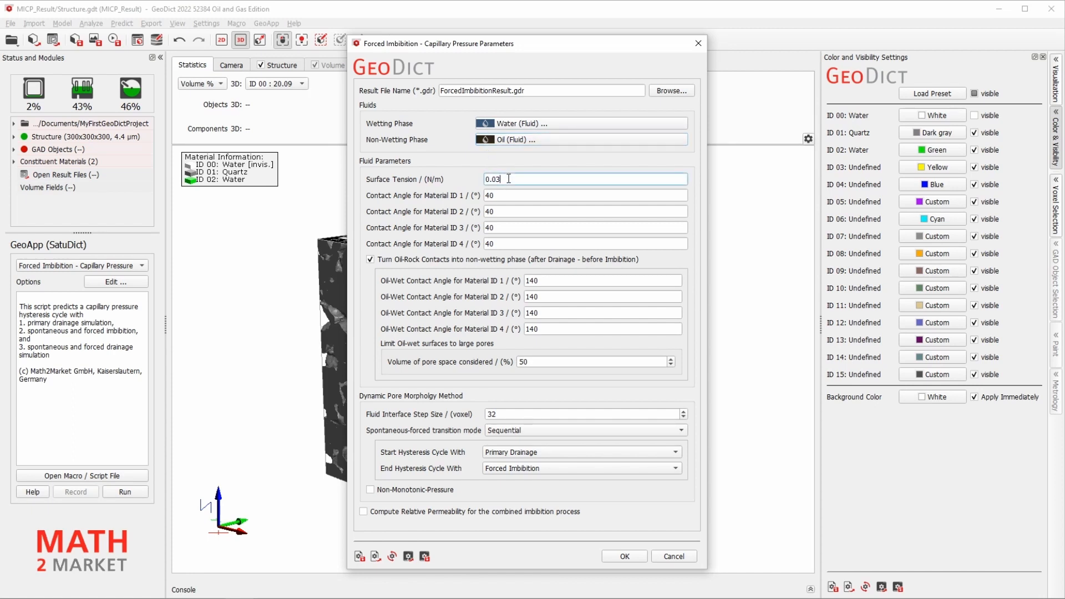
{"action": "double_click", "coordinate": [494, 180]}
{"action": "left_click", "coordinate": [501, 182]}
{"action": "left_click_drag", "start_coordinate": [454, 48], "coordinate": [464, 43]}
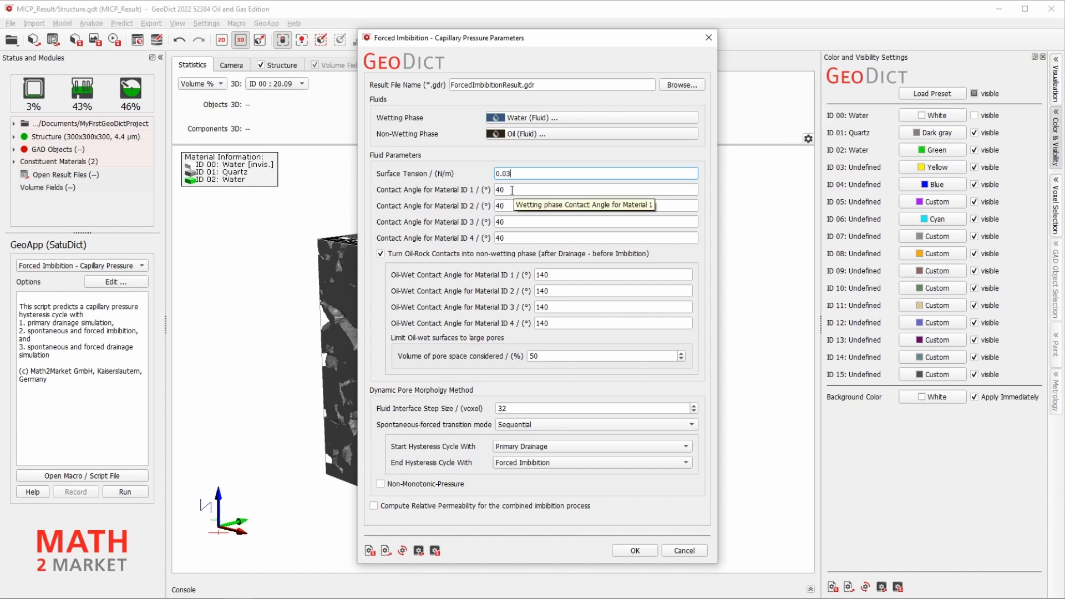
Step: Compare the contact angle settings with the structure's materials, keeping 40° for wetting-phase contact and 140° for oil-wet contact
{"action": "left_click_drag", "start_coordinate": [514, 40], "coordinate": [634, 38]}
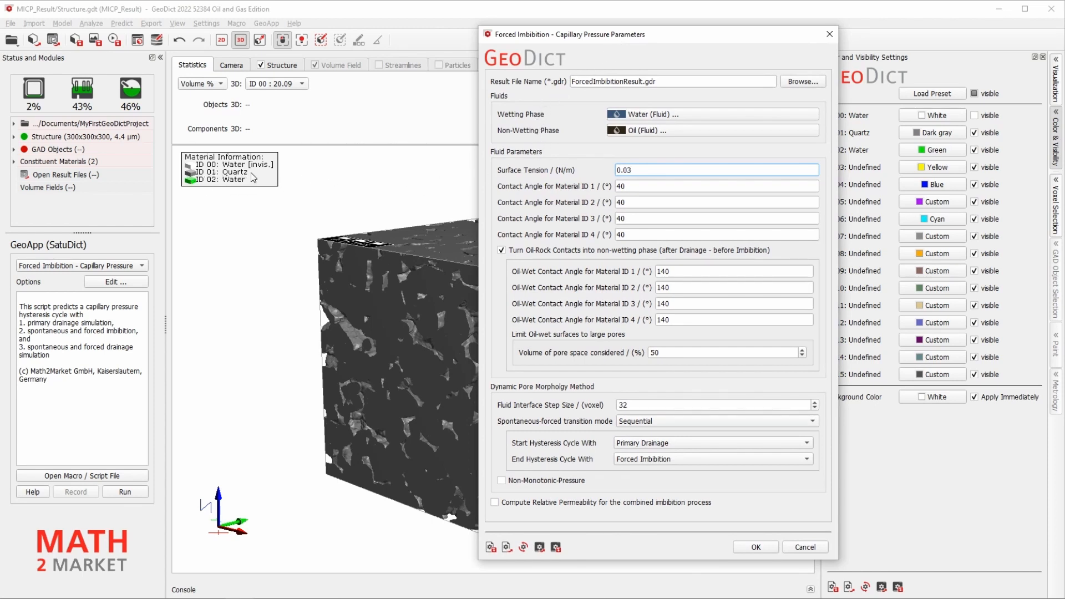
{"action": "left_click", "coordinate": [632, 187]}
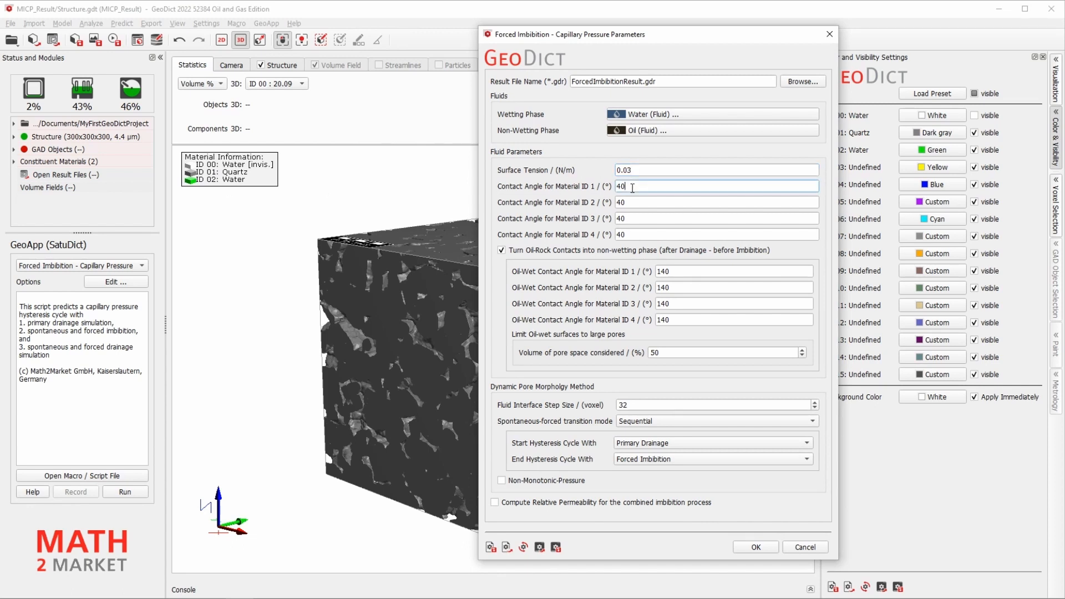
{"action": "double_click", "coordinate": [624, 187]}
{"action": "left_click_drag", "start_coordinate": [631, 42], "coordinate": [507, 40]}
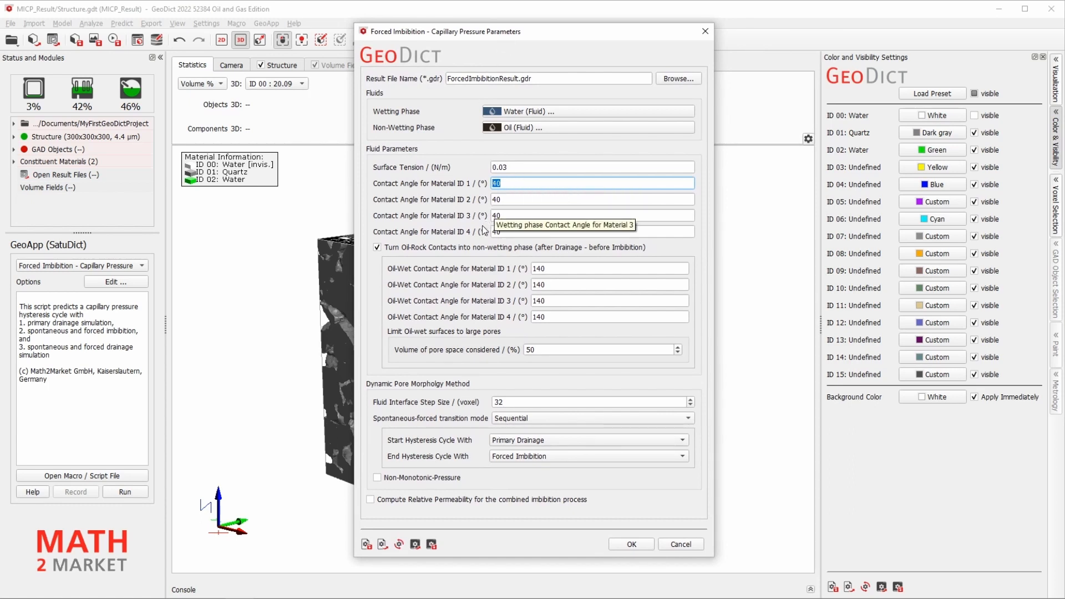
{"action": "double_click", "coordinate": [545, 269]}
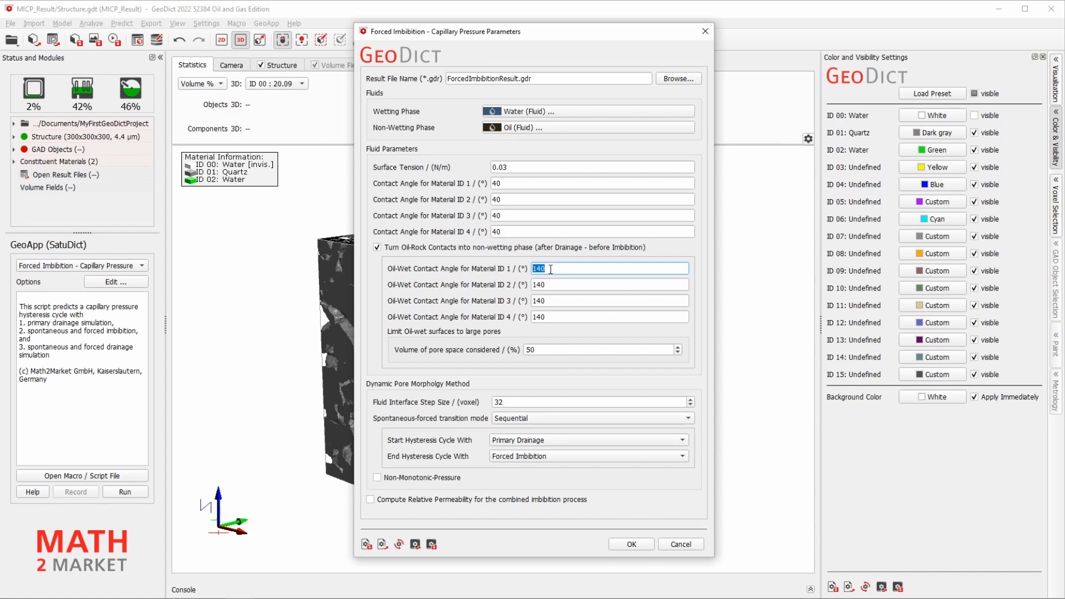
{"action": "left_click", "coordinate": [551, 269]}
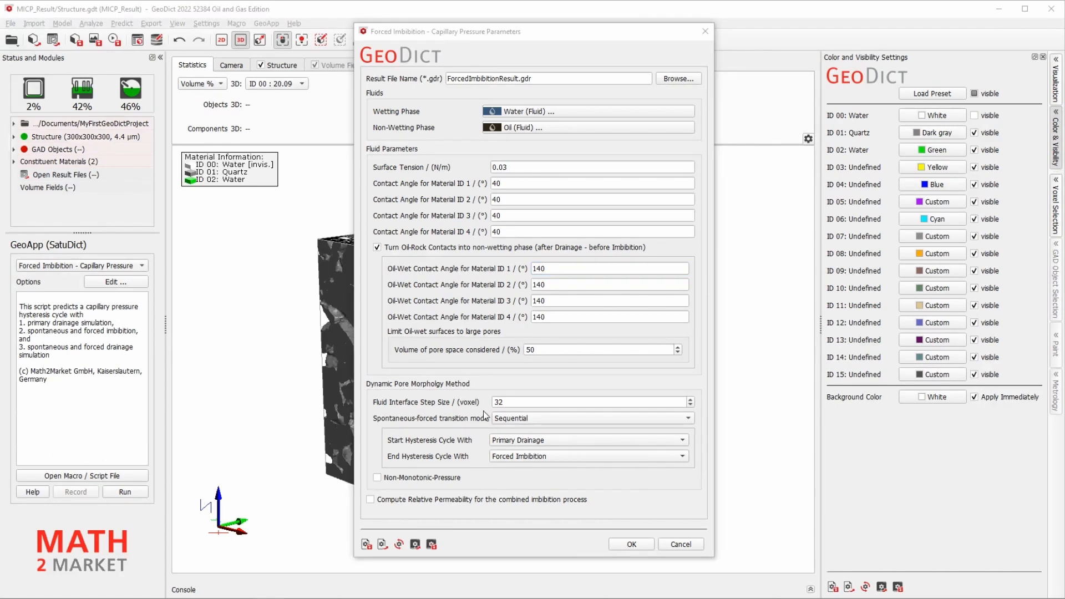
Step: Set the fluid interface step size to 1 voxel, with Sequential transition mode and a hysteresis cycle ending with Forced Imbibition
{"action": "mouse_move", "coordinate": [537, 353]}
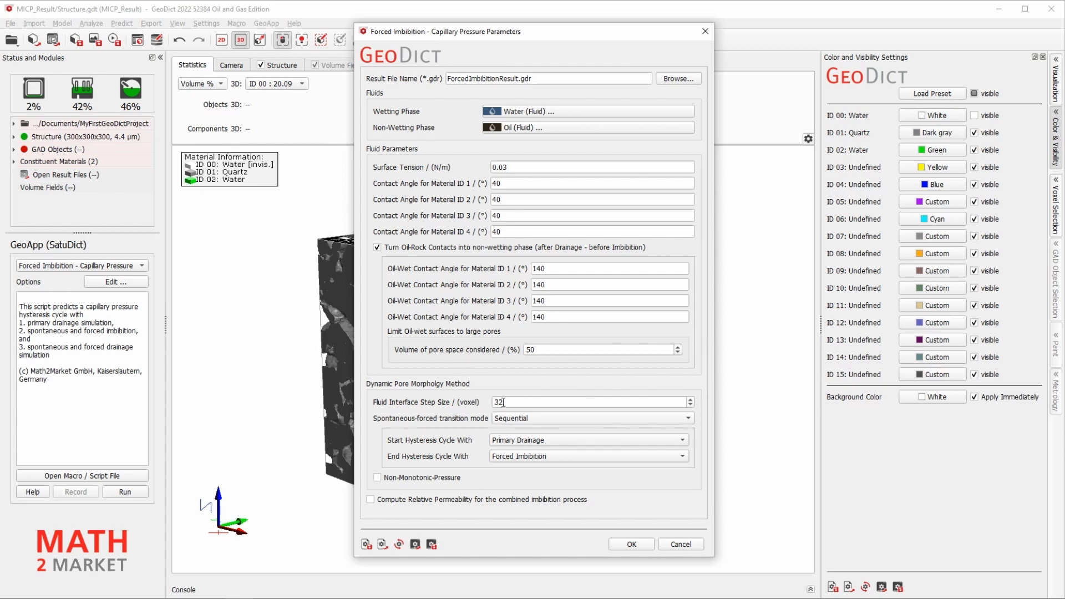
{"action": "double_click", "coordinate": [491, 402]}
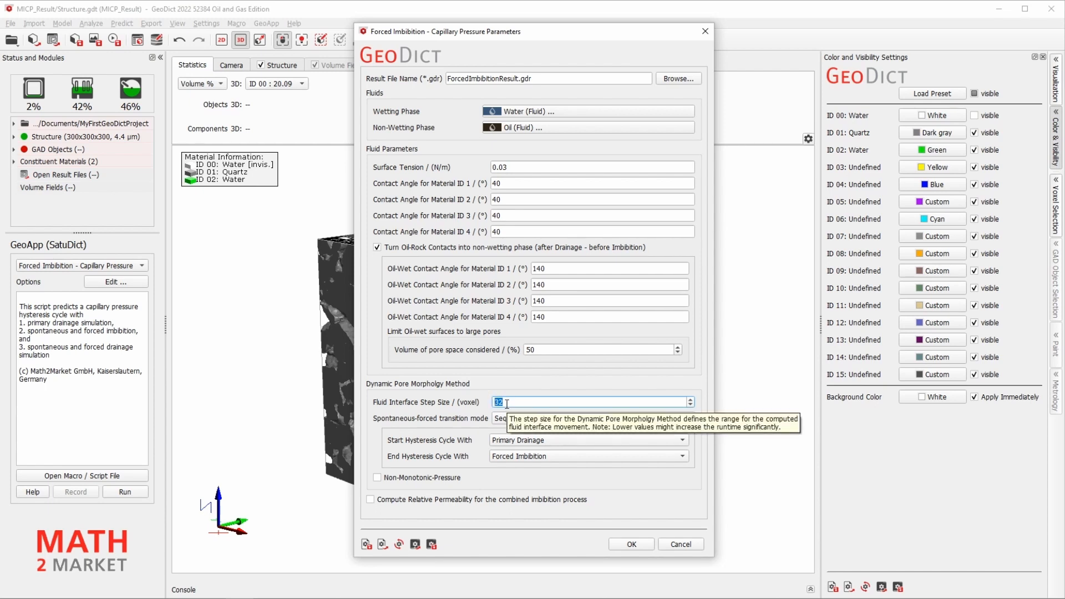
{"action": "type", "text": "1"}
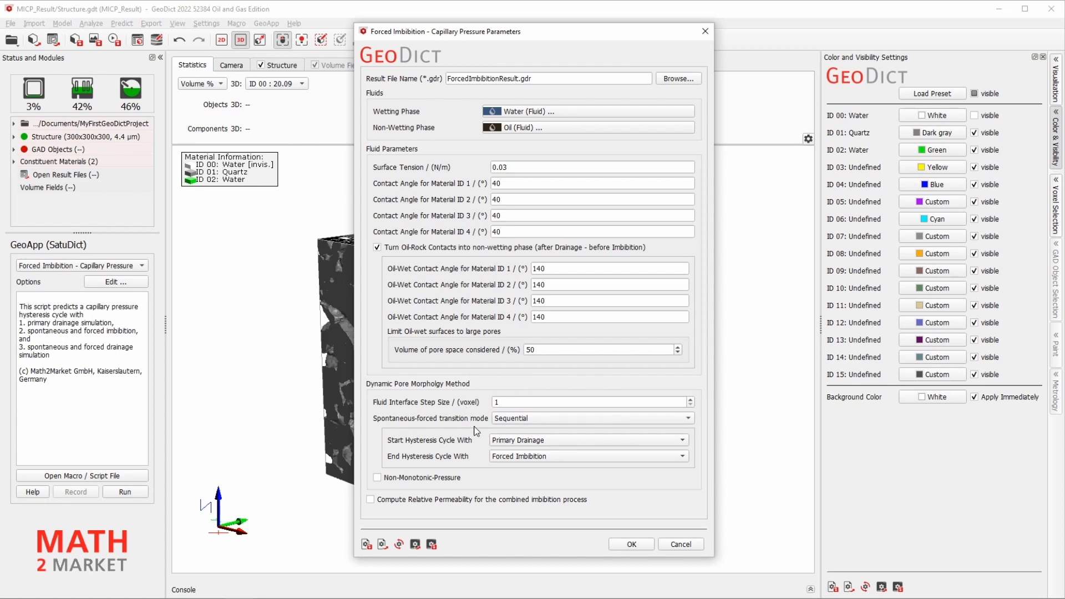
{"action": "left_click", "coordinate": [514, 419]}
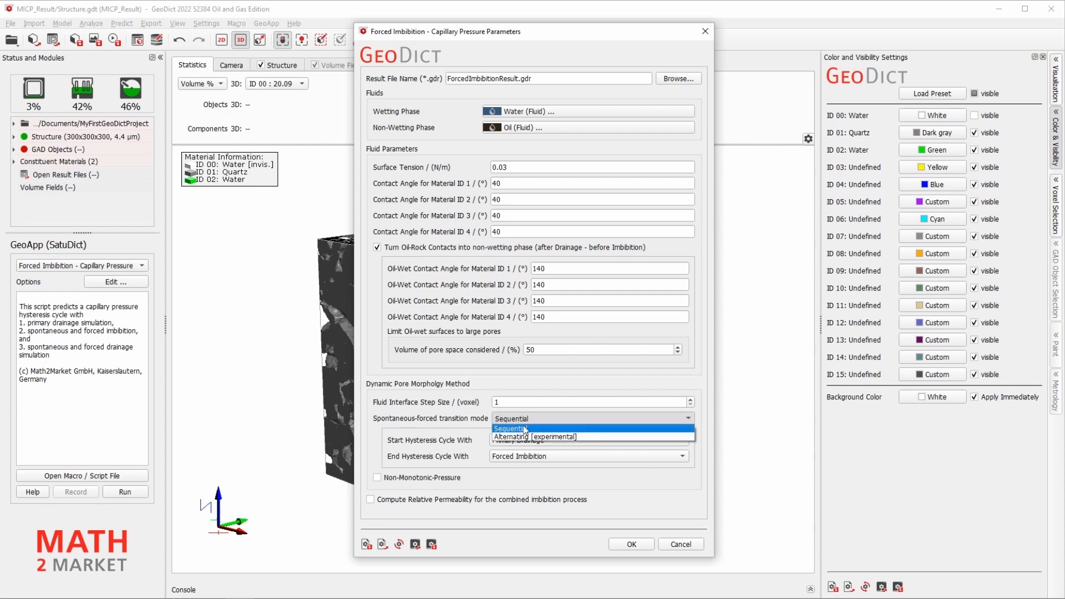
{"action": "left_click", "coordinate": [526, 430]}
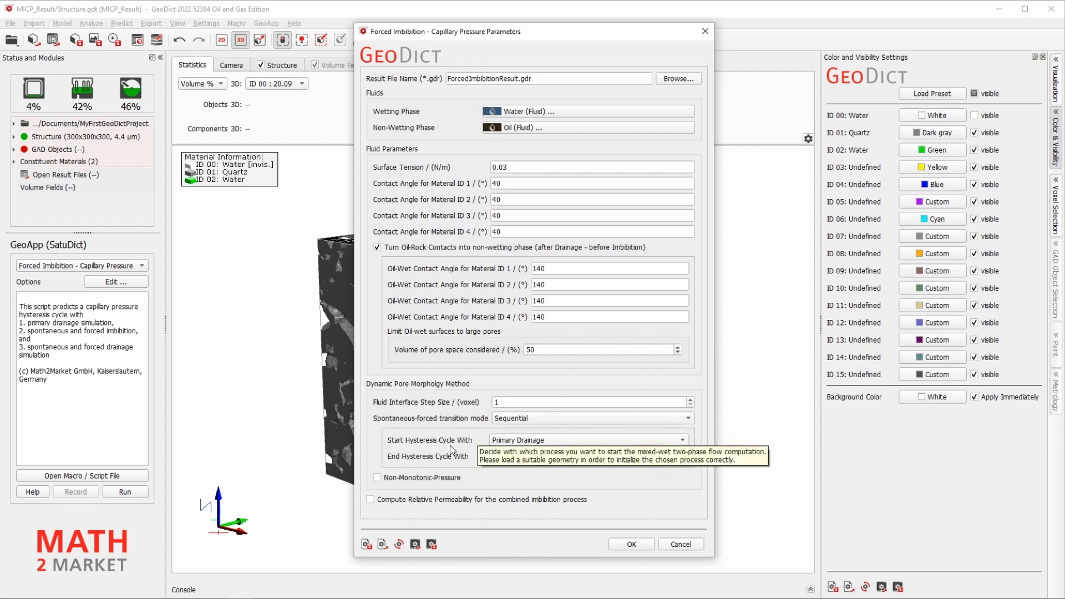
{"action": "left_click", "coordinate": [525, 458]}
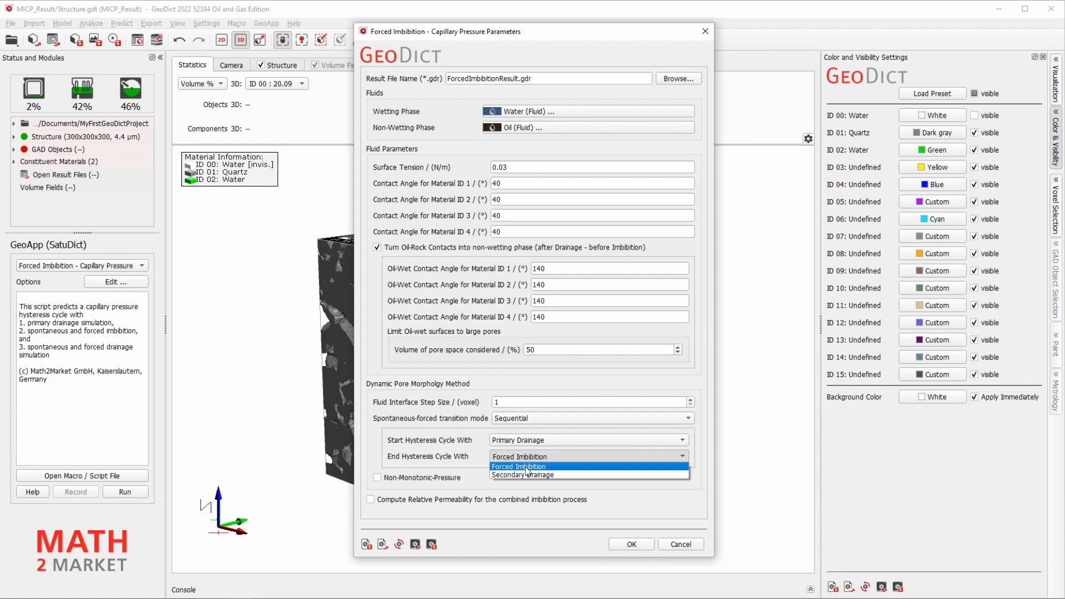
{"action": "left_click", "coordinate": [527, 468]}
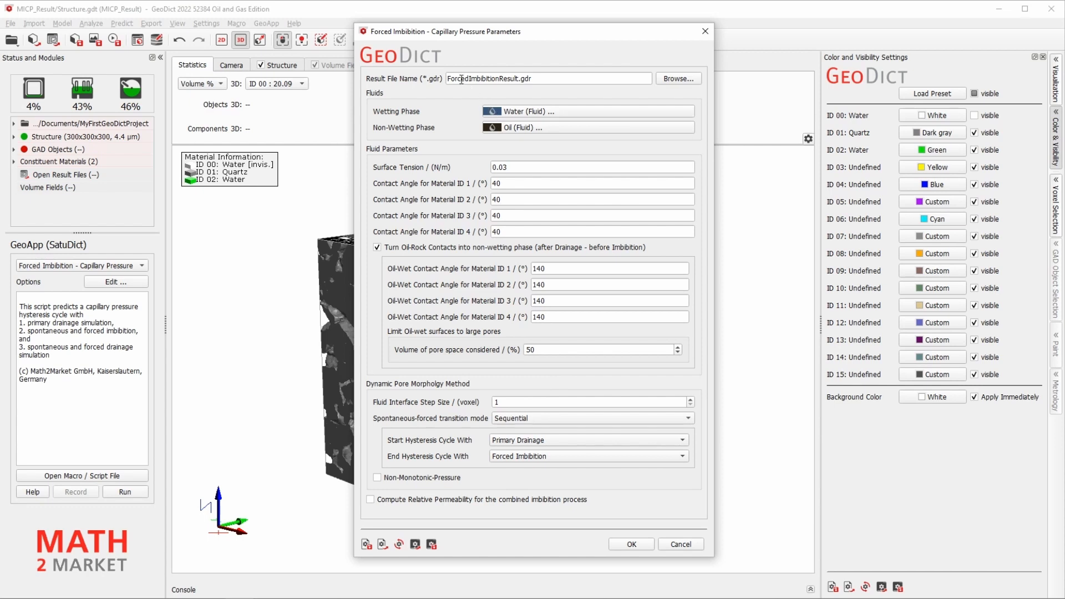
Step: Keep the result file name ForcedImbibitionResult.gdr, confirm the parameters, and start the Forced Imbibition simulation, cancelling it while it calculates
{"action": "left_click_drag", "start_coordinate": [460, 78], "coordinate": [521, 78]}
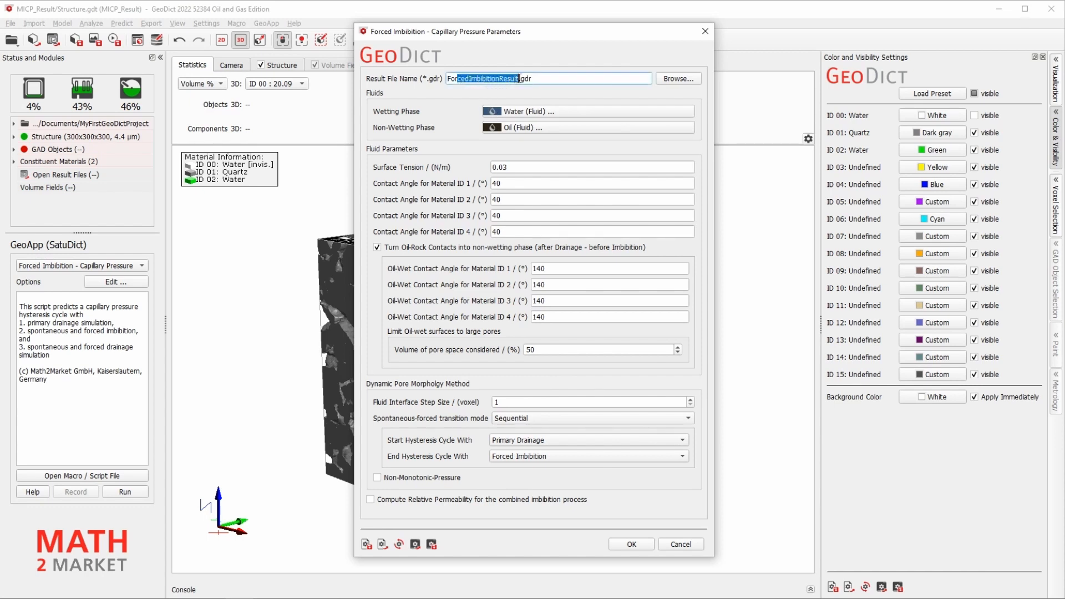
{"action": "left_click", "coordinate": [520, 78]}
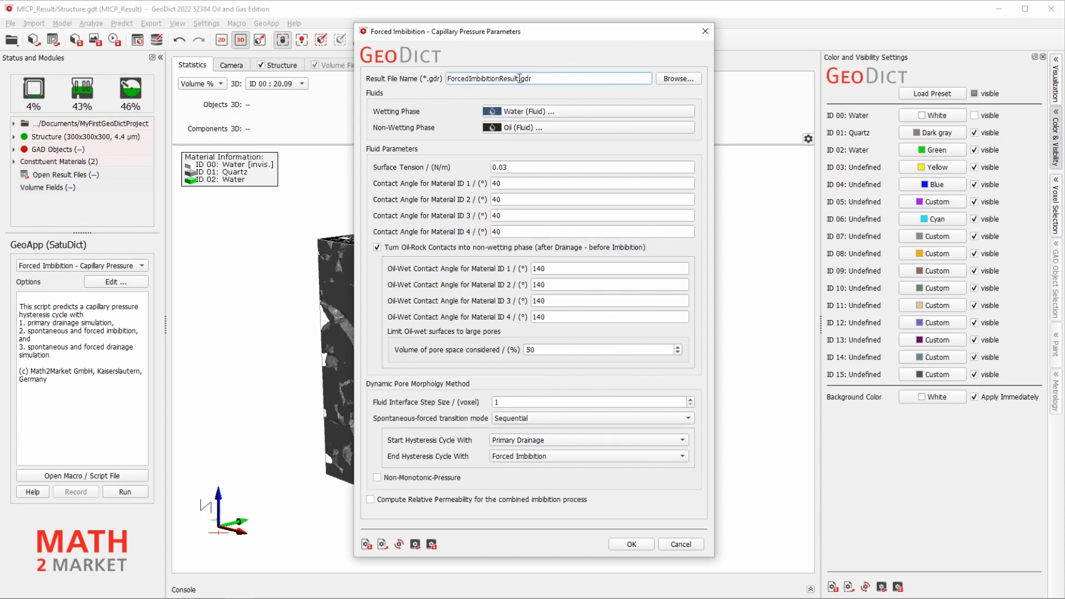
{"action": "left_click", "coordinate": [631, 544]}
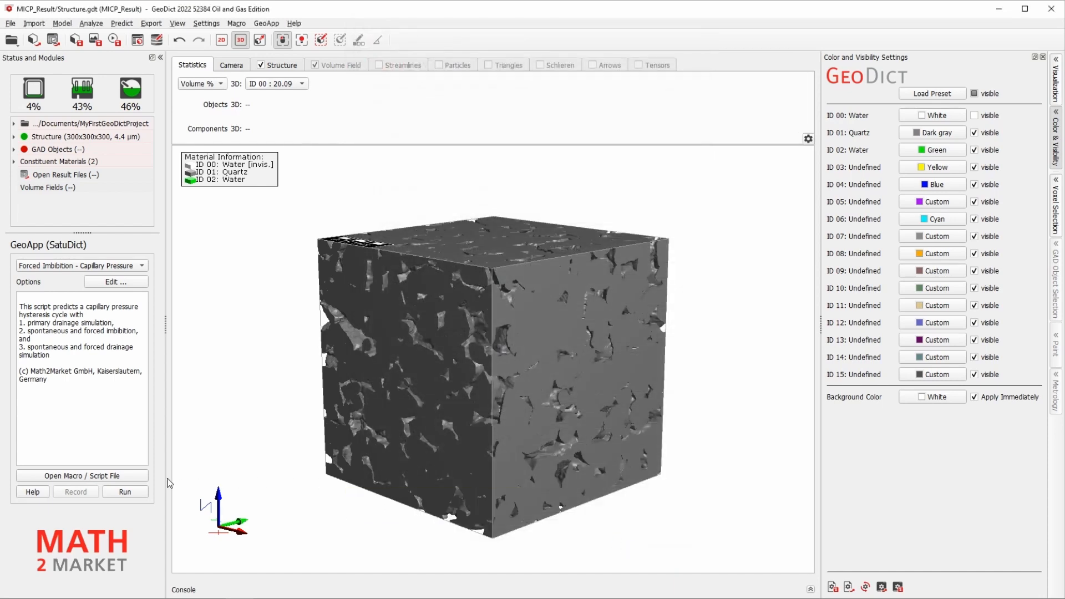
{"action": "left_click", "coordinate": [125, 492]}
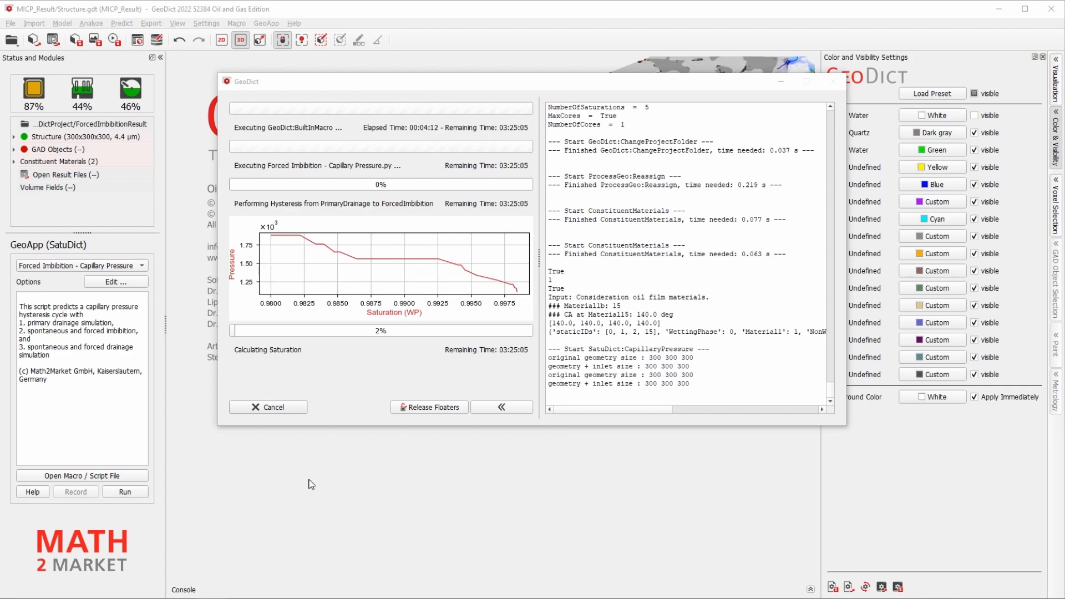
{"action": "left_click", "coordinate": [270, 407]}
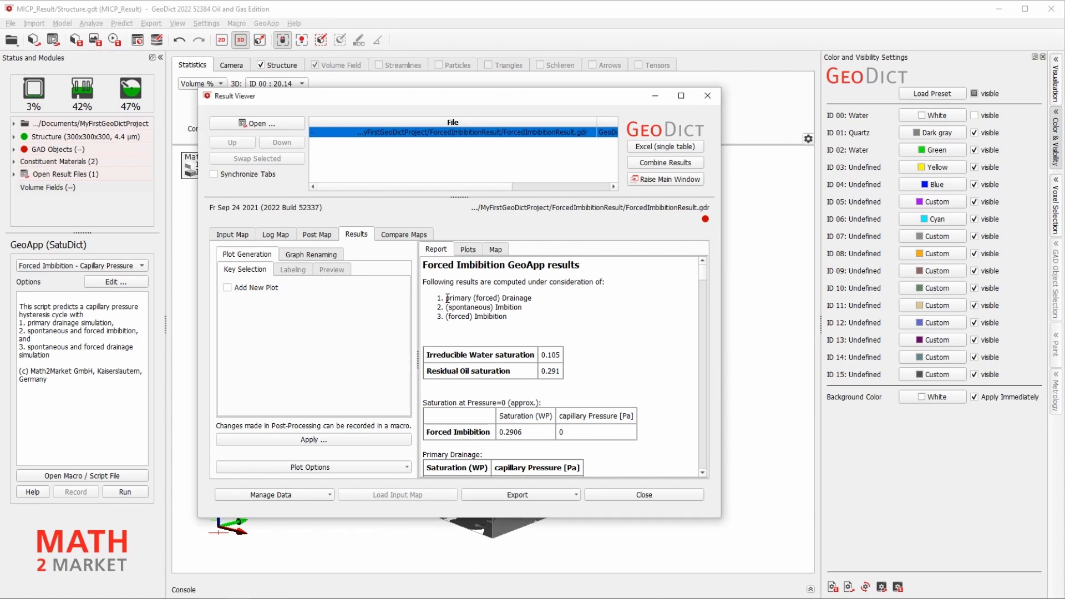
Step: Examine the forced imbibition report's simulated process stages and its irreducible water and residual oil saturation
{"action": "left_click_drag", "start_coordinate": [447, 298], "coordinate": [543, 300]}
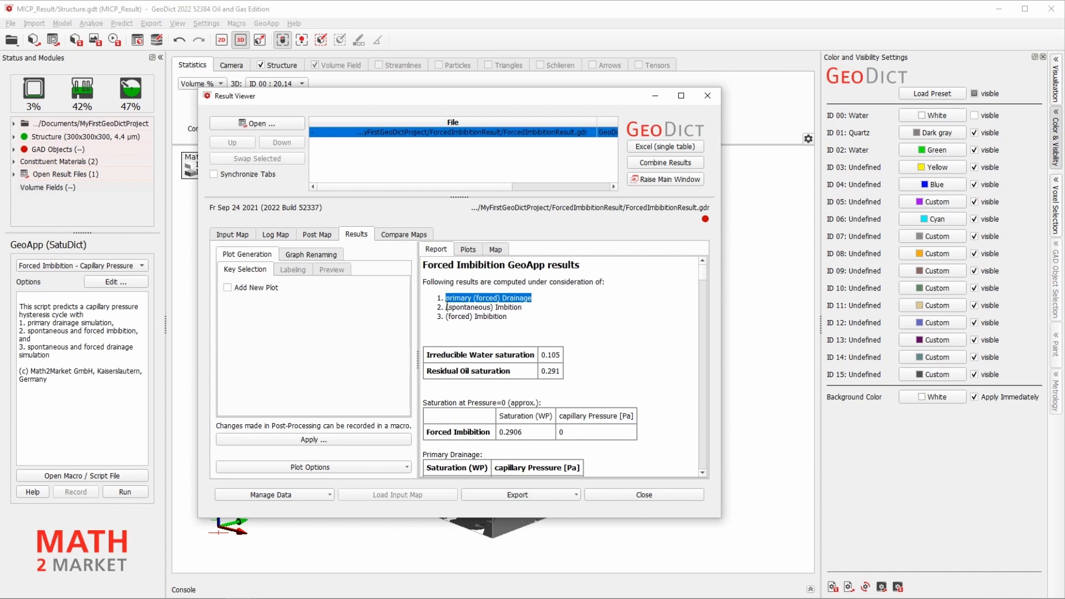
{"action": "left_click_drag", "start_coordinate": [446, 308], "coordinate": [530, 305]}
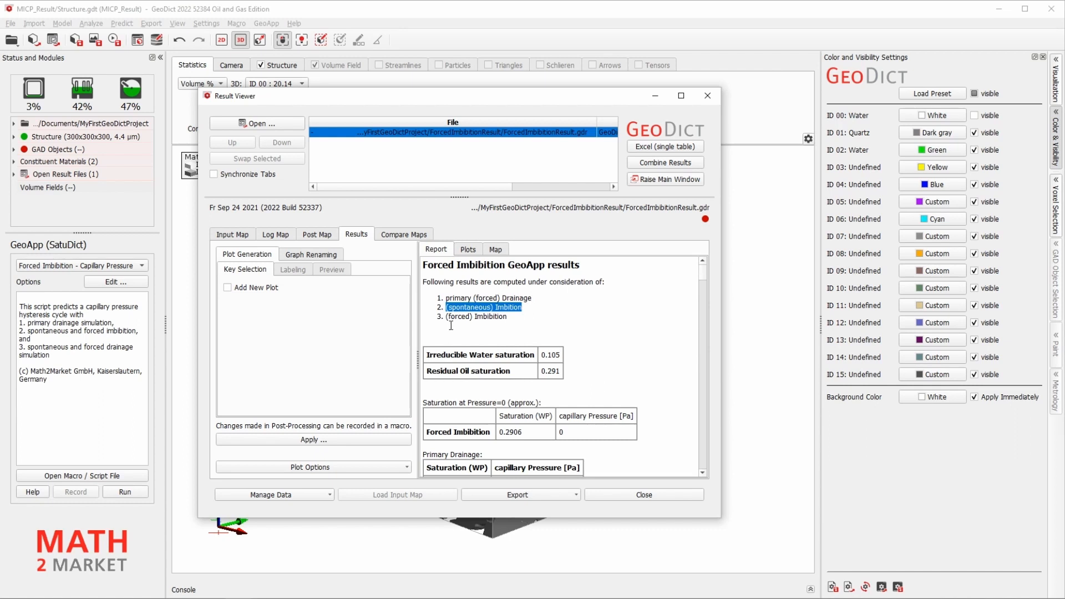
{"action": "left_click_drag", "start_coordinate": [446, 317], "coordinate": [513, 320]}
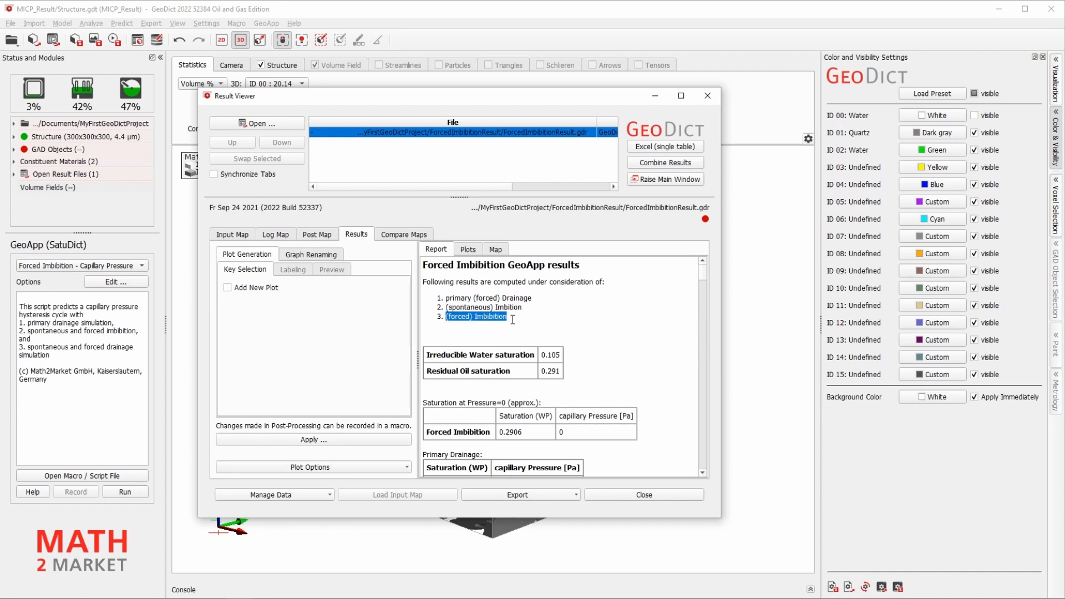
{"action": "left_click", "coordinate": [512, 319]}
{"action": "left_click_drag", "start_coordinate": [428, 352], "coordinate": [558, 359]}
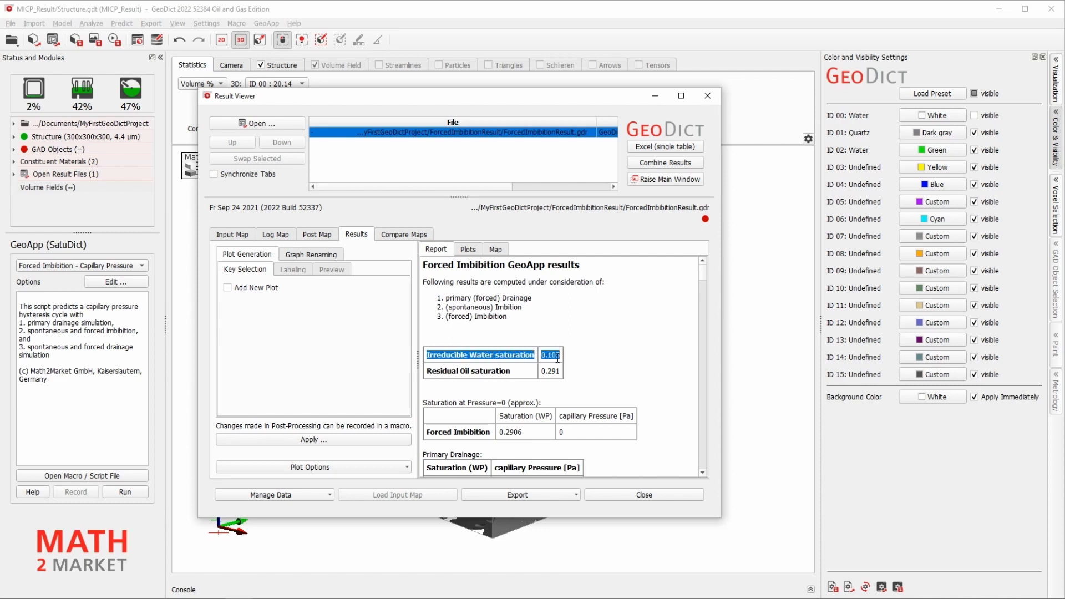
{"action": "left_click", "coordinate": [428, 370]}
{"action": "left_click_drag", "start_coordinate": [428, 370], "coordinate": [561, 373]}
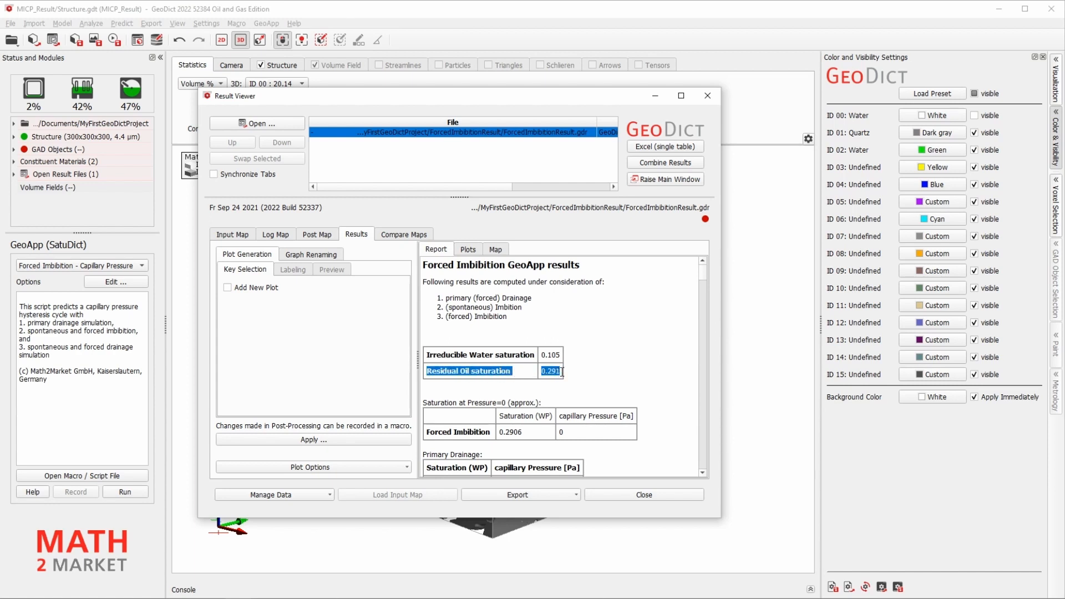
{"action": "left_click", "coordinate": [562, 372]}
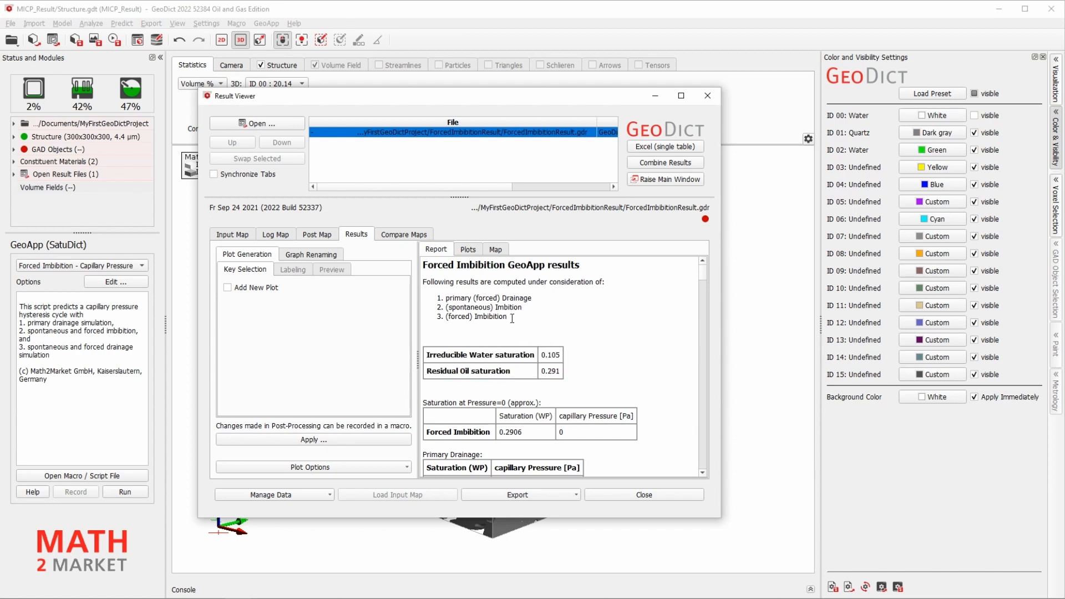
Step: Set the hysteresis plot's pressure axis to a fixed range from -20000 to 20000 Pa, and close the results after viewing the curves
{"action": "left_click", "coordinate": [468, 251]}
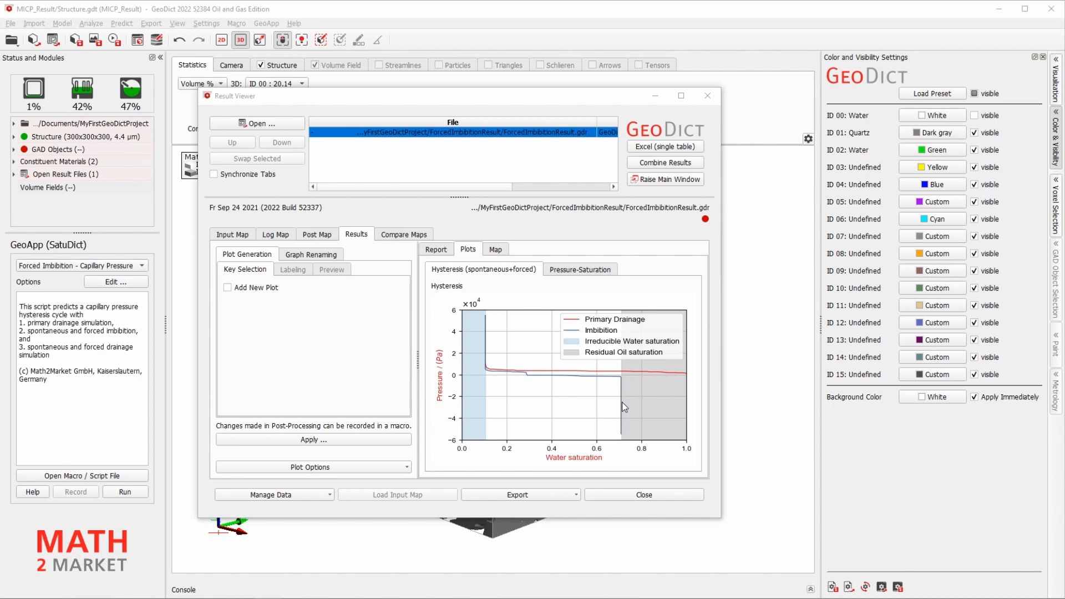
{"action": "right_click", "coordinate": [529, 353]}
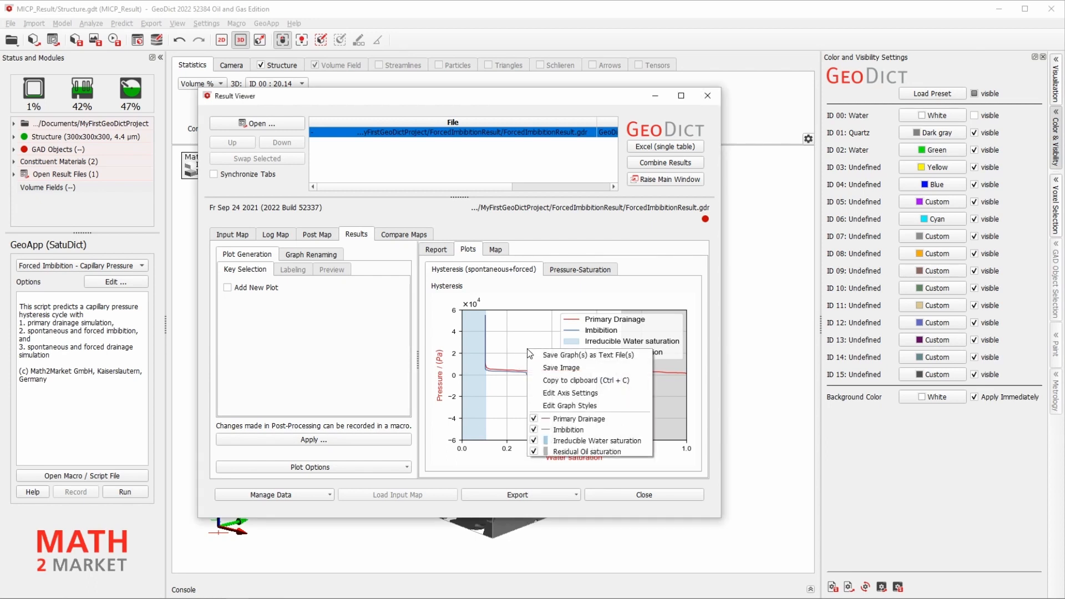
{"action": "left_click", "coordinate": [568, 395]}
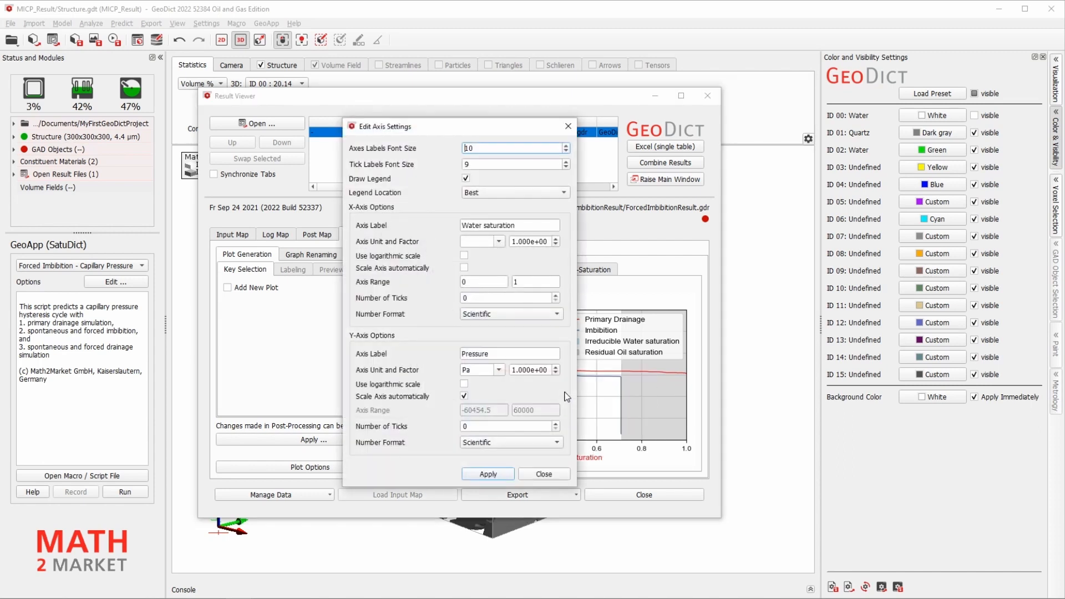
{"action": "left_click", "coordinate": [464, 397]}
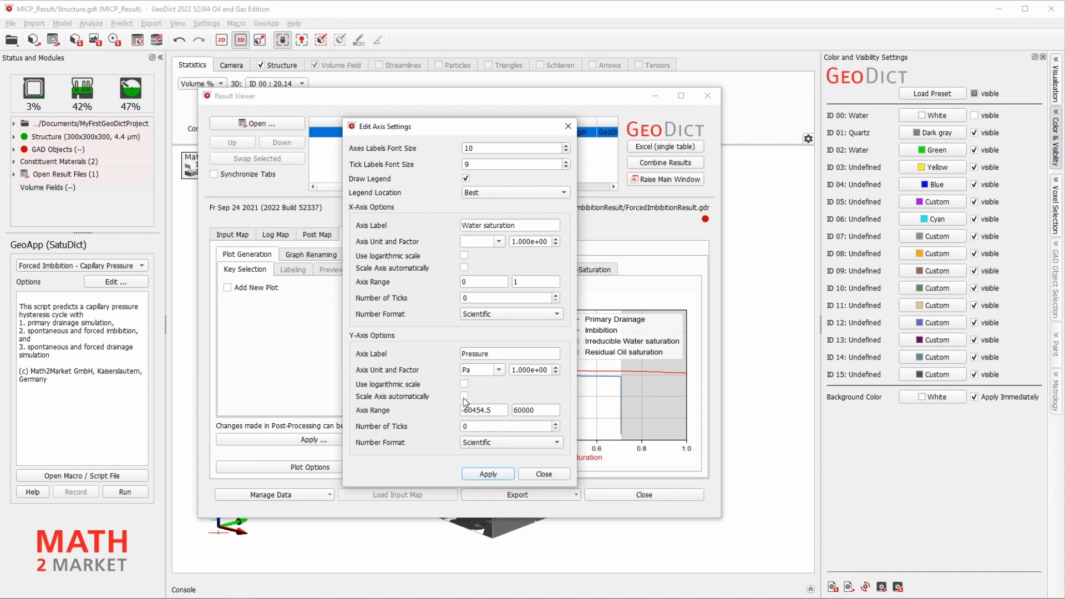
{"action": "left_click_drag", "start_coordinate": [462, 410], "coordinate": [466, 412]}
{"action": "left_click", "coordinate": [515, 410]}
{"action": "left_click_drag", "start_coordinate": [514, 411], "coordinate": [519, 411]}
{"action": "type", "text": "2"}
{"action": "left_click", "coordinate": [497, 474]}
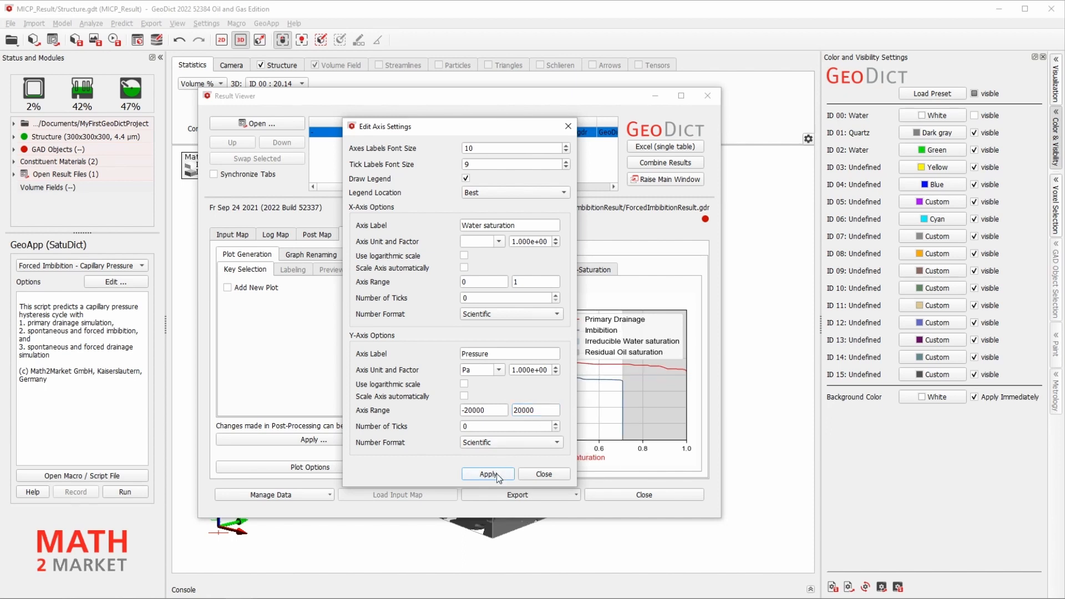
{"action": "left_click", "coordinate": [552, 473]}
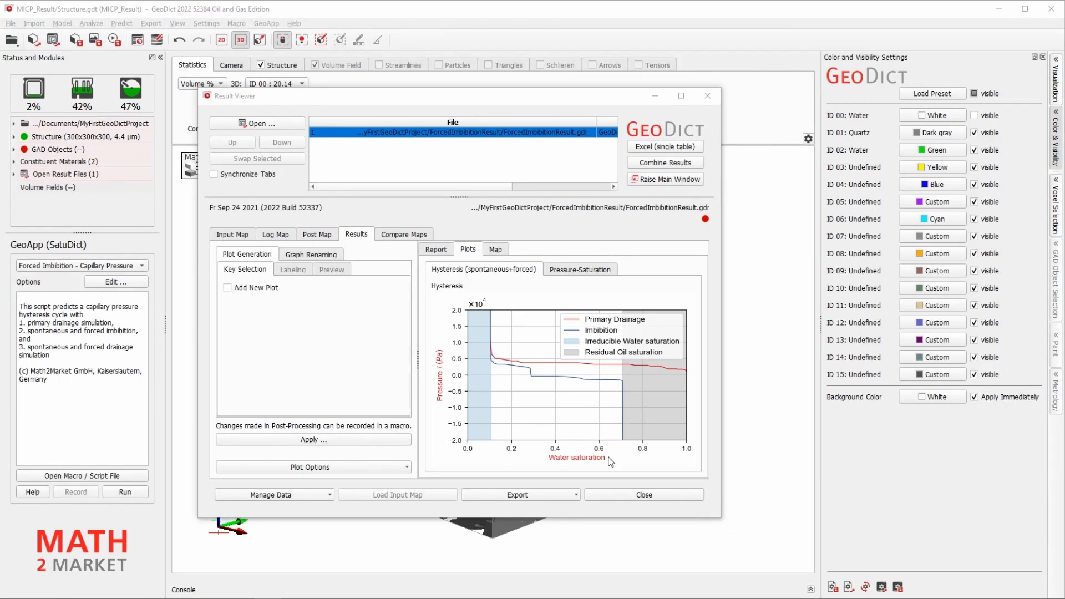
{"action": "left_click", "coordinate": [612, 499]}
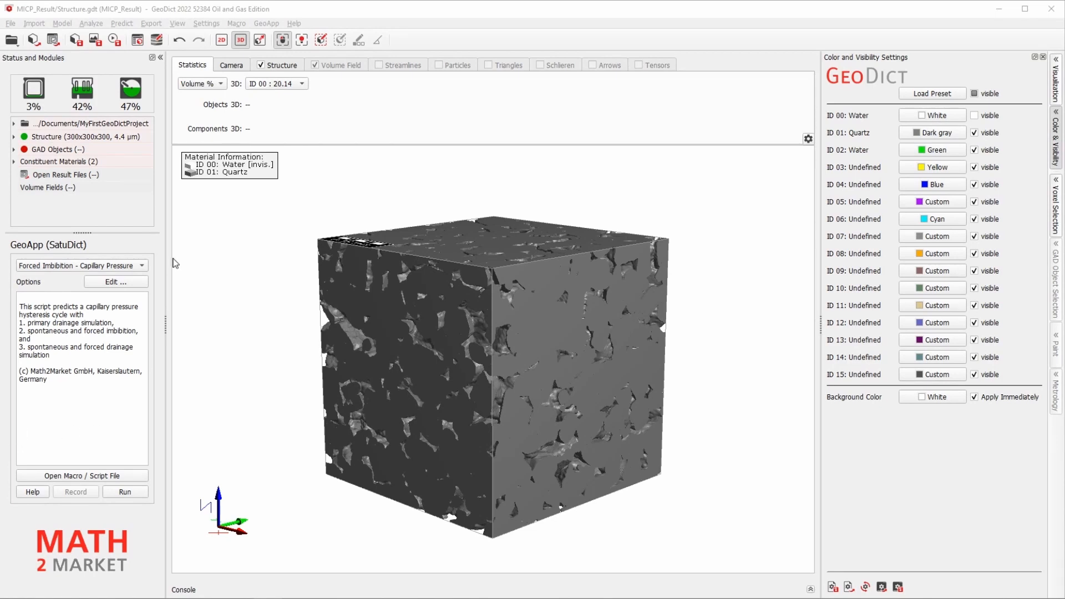
Step: Open the structure file mixed-wet_geometry_forImbibition from the ForcedImbibitionResult folder
{"action": "left_click", "coordinate": [11, 24]}
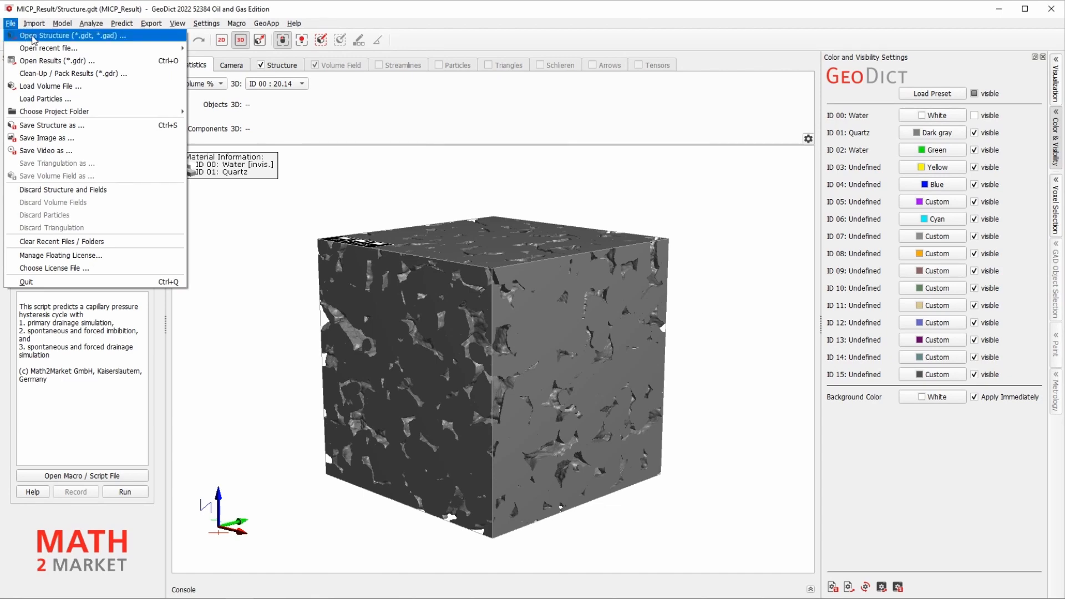
{"action": "left_click", "coordinate": [34, 38]}
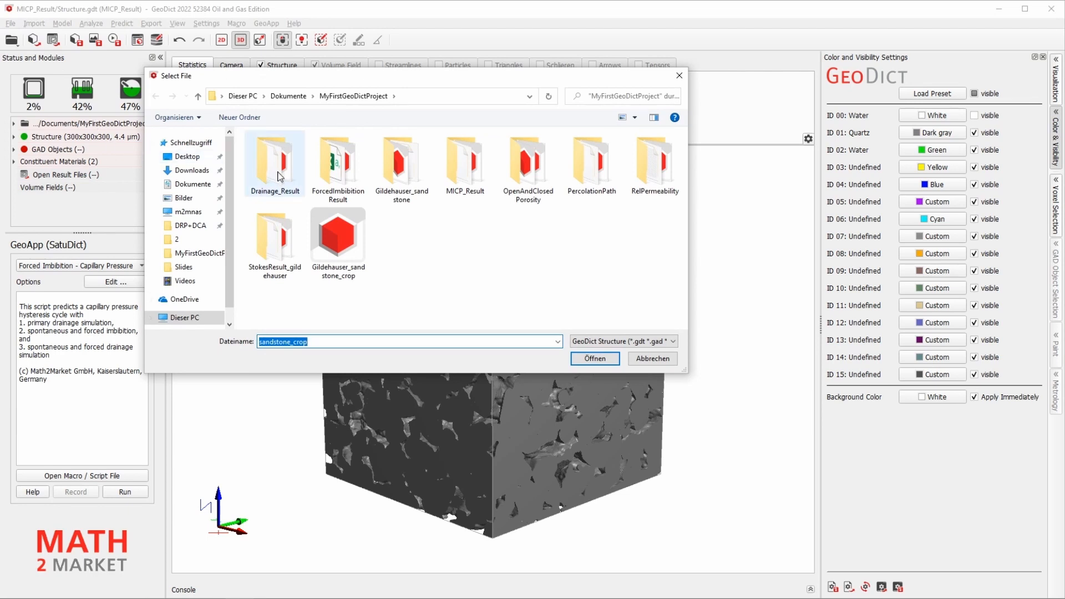
{"action": "left_click", "coordinate": [337, 164]}
{"action": "double_click", "coordinate": [335, 180]}
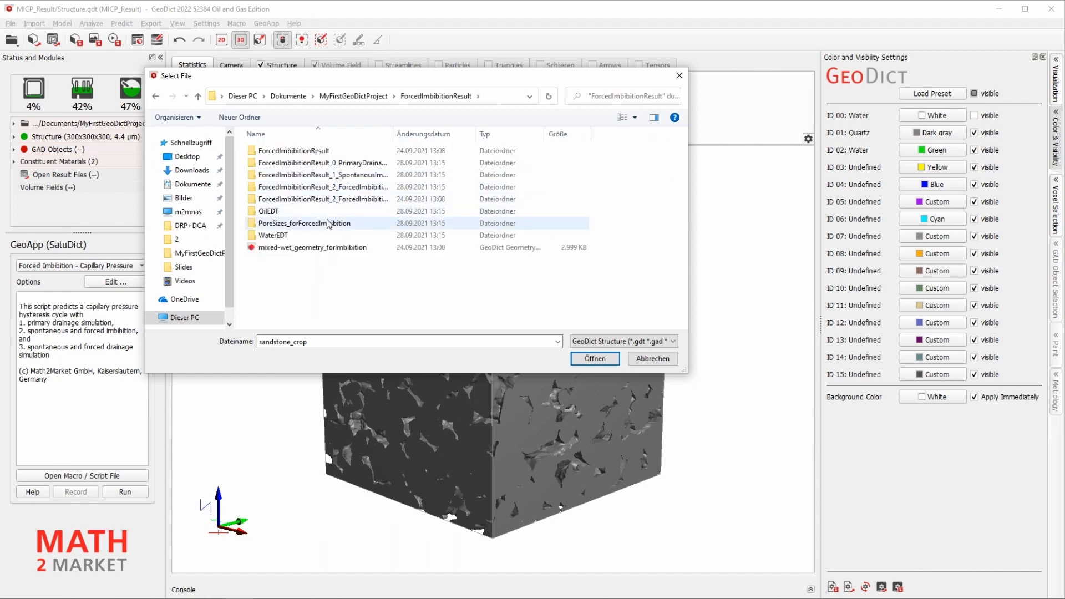
{"action": "left_click", "coordinate": [328, 247]}
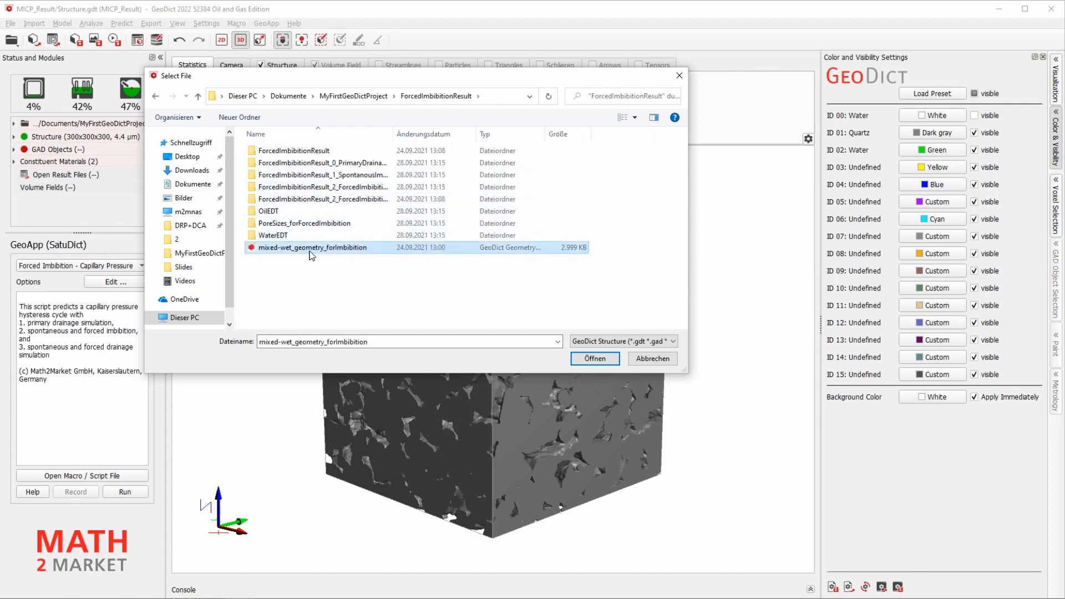
{"action": "double_click", "coordinate": [341, 250]}
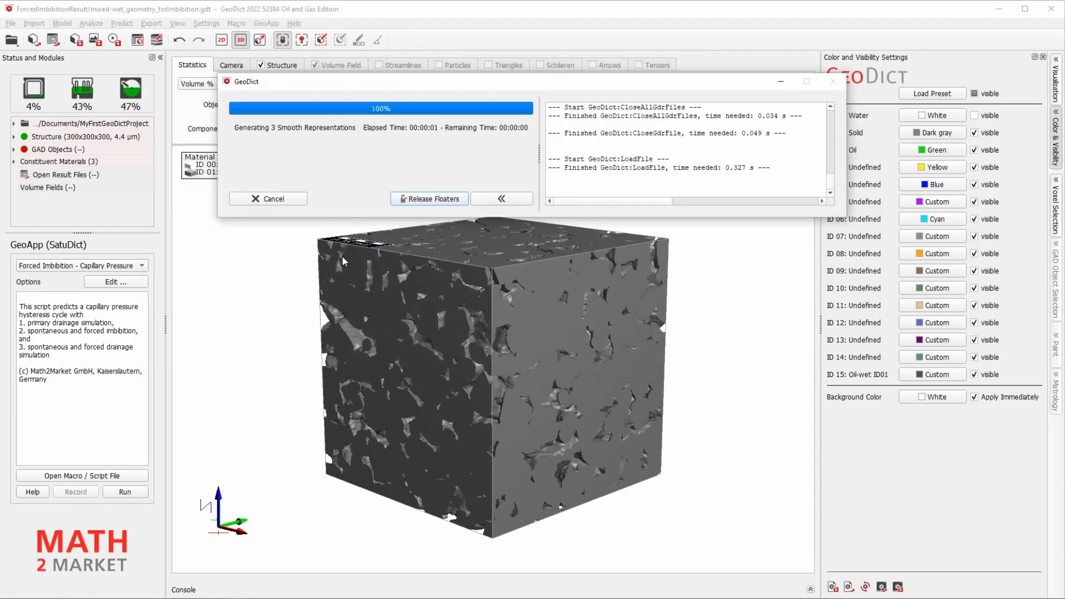
{"action": "mouse_move", "coordinate": [343, 261]}
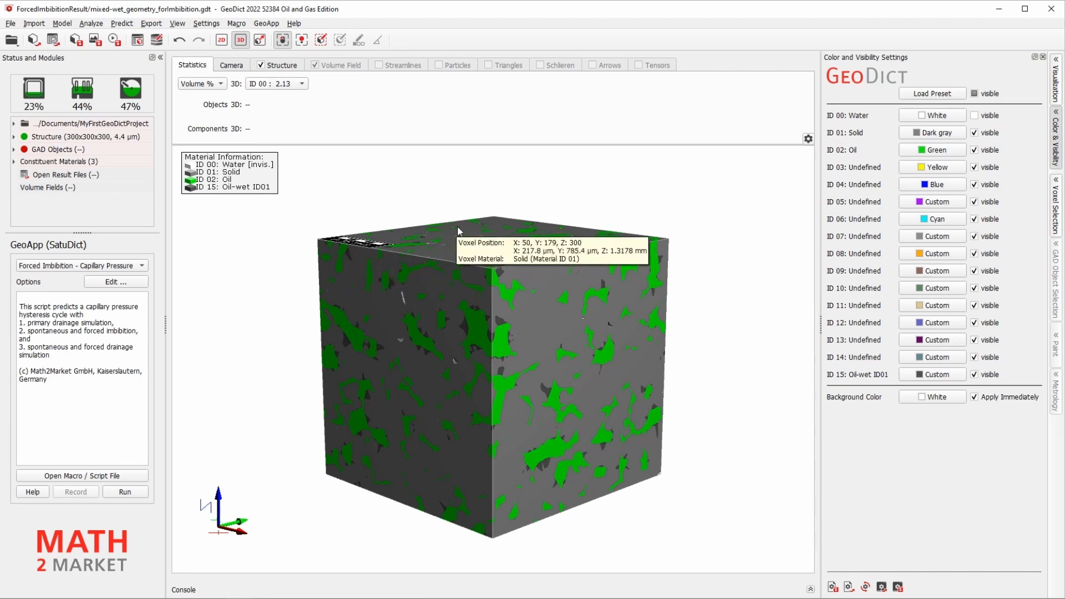
Step: Hide the Solid and Oil materials to inspect the oil-wet material ID 15 in 3D from different angles
{"action": "left_click", "coordinate": [974, 133]}
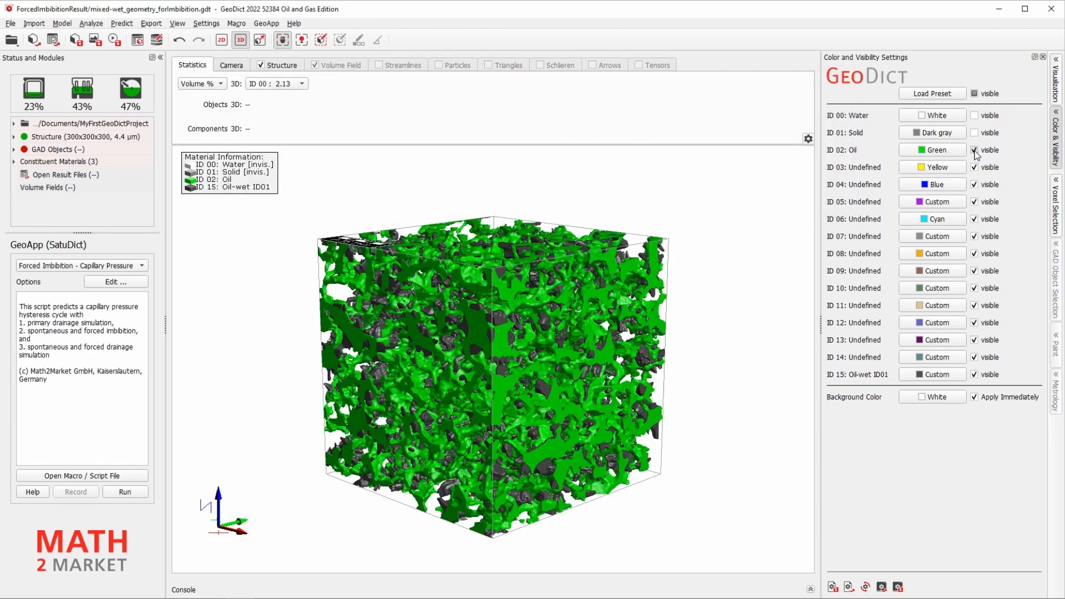
{"action": "left_click", "coordinate": [975, 151]}
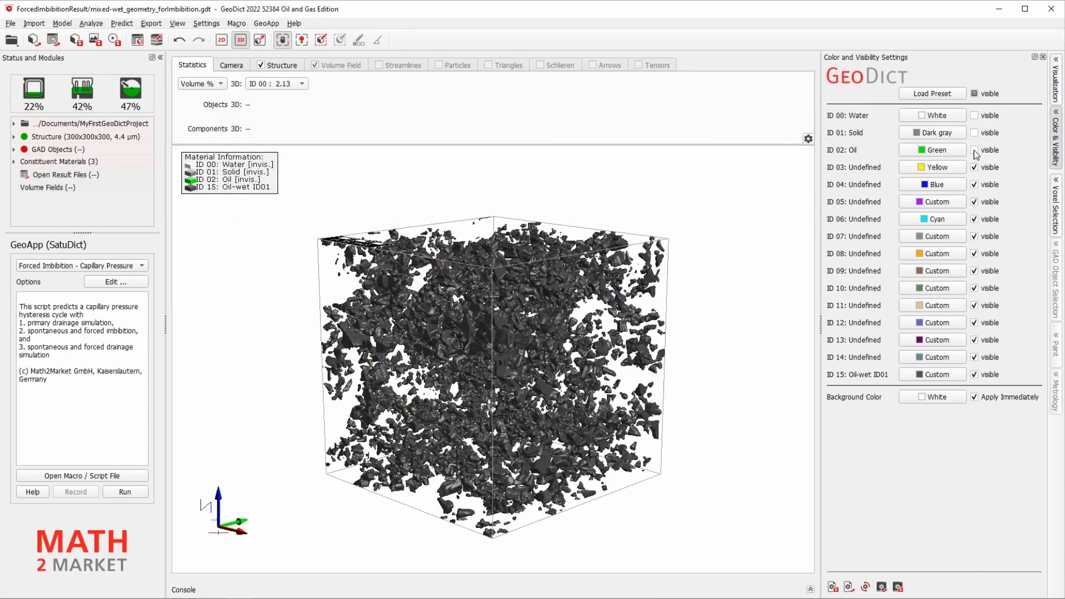
{"action": "left_click_drag", "start_coordinate": [537, 337], "coordinate": [613, 328]}
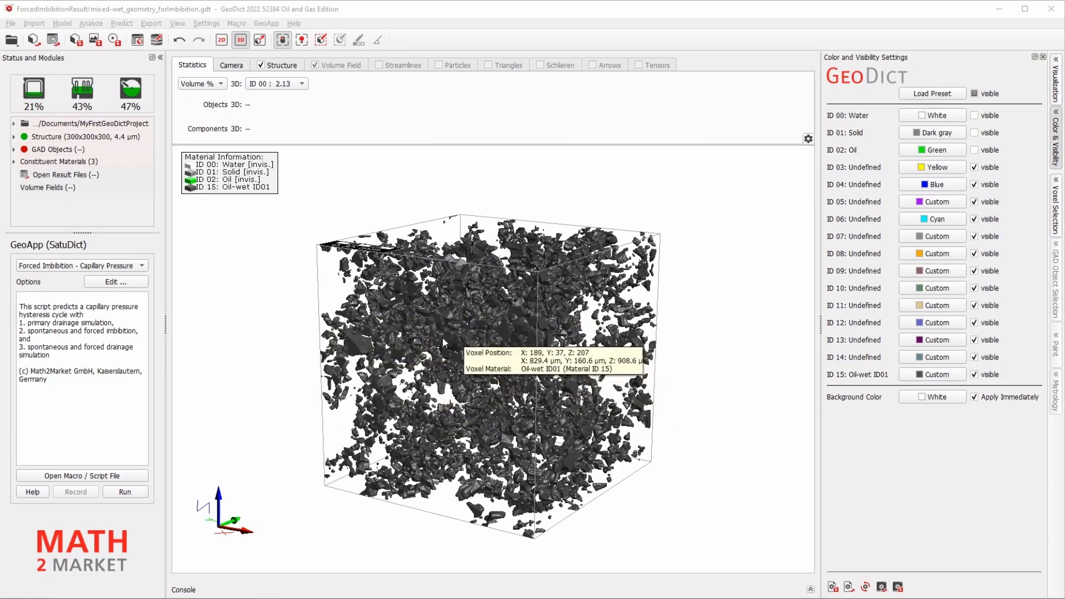
{"action": "mouse_move", "coordinate": [428, 448]}
{"action": "left_mouse_down"}
{"action": "mouse_move", "coordinate": [438, 457]}
{"action": "mouse_move", "coordinate": [422, 462]}
{"action": "left_mouse_up"}
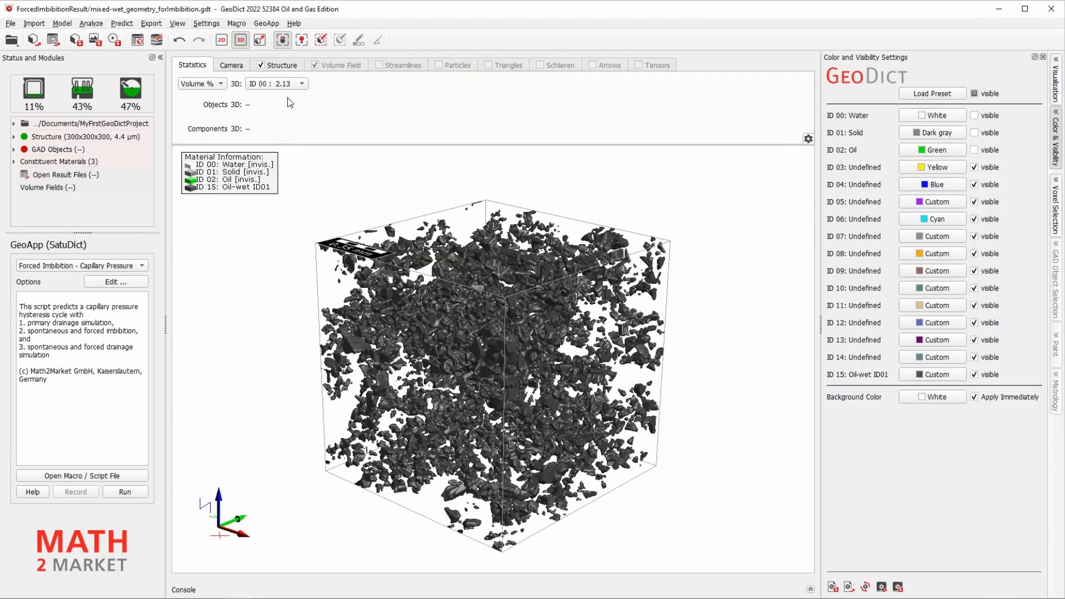
Step: Switch the mixed-wet structure to the 2D cross-section view and make the Solid material visible again
{"action": "left_click", "coordinate": [222, 40]}
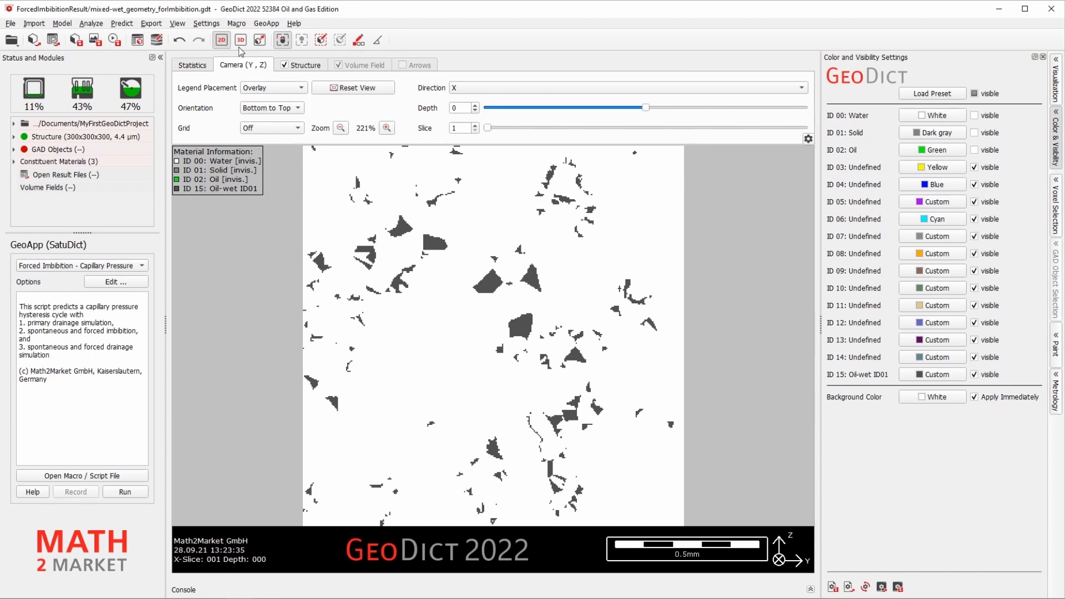
{"action": "left_click", "coordinate": [975, 133]}
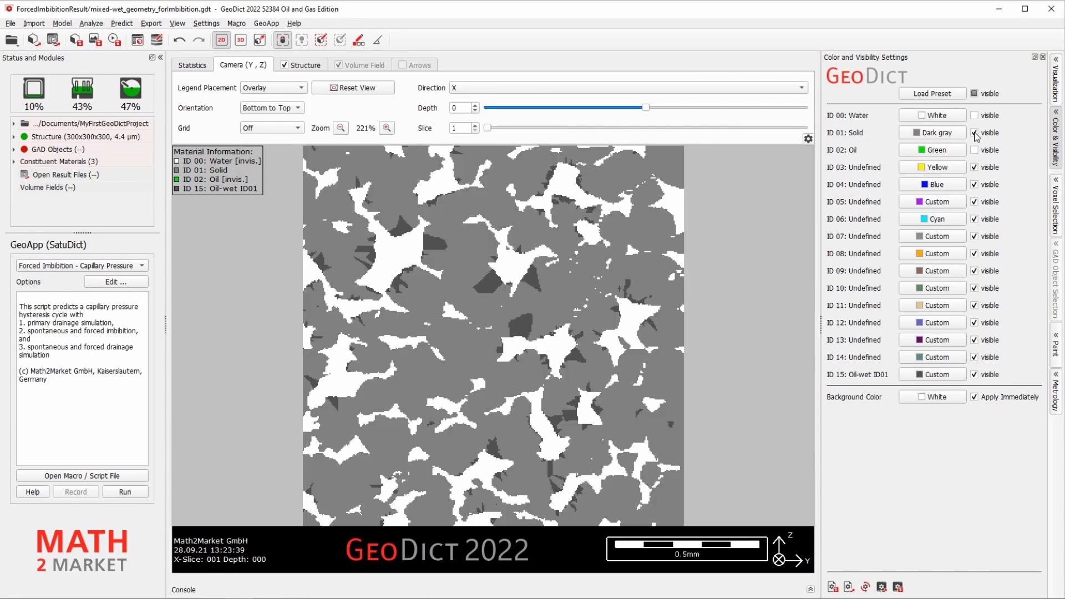